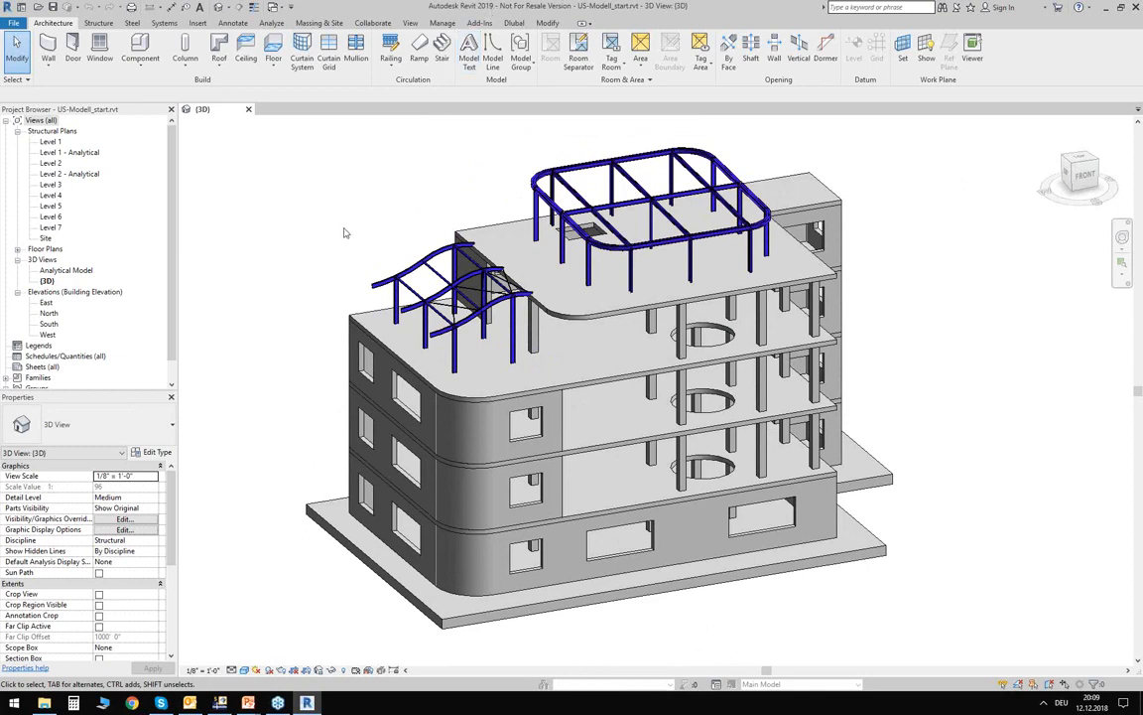
Examine the building model and its foundation slab from several angles in the 3D view
mouse_move(349, 254)
middle_mouse_down()
mouse_move(390, 281)
mouse_move(367, 245)
mouse_move(361, 270)
middle_mouse_up()
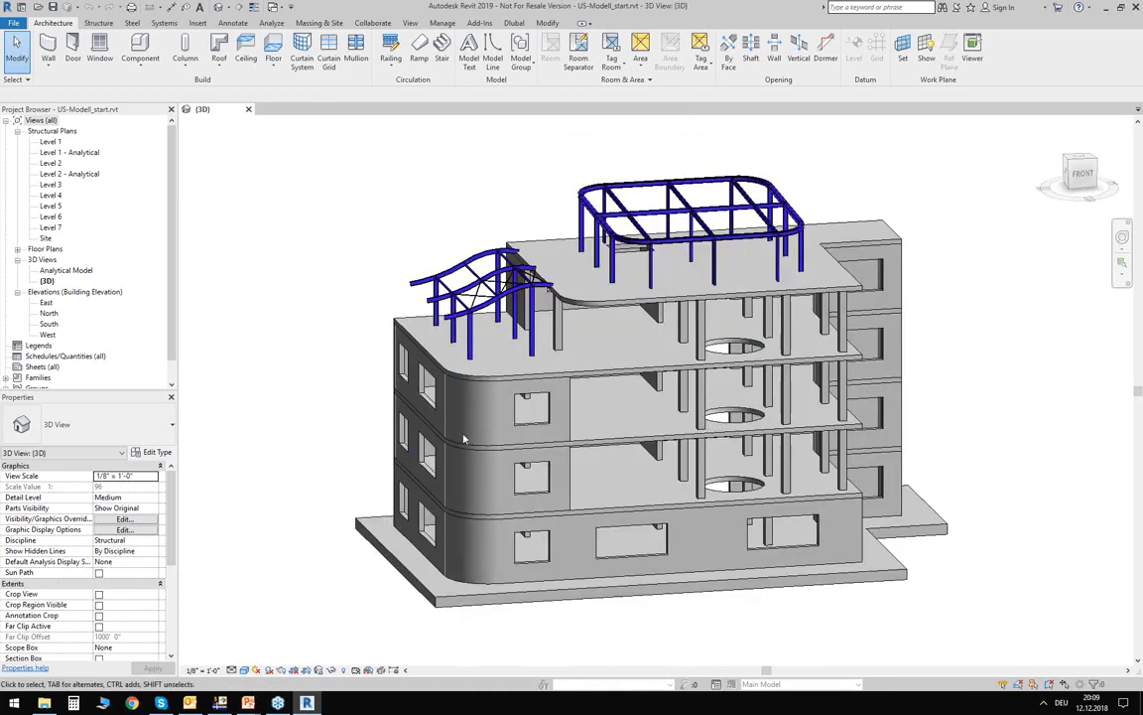
middle_click_drag(357, 567, 312, 480)
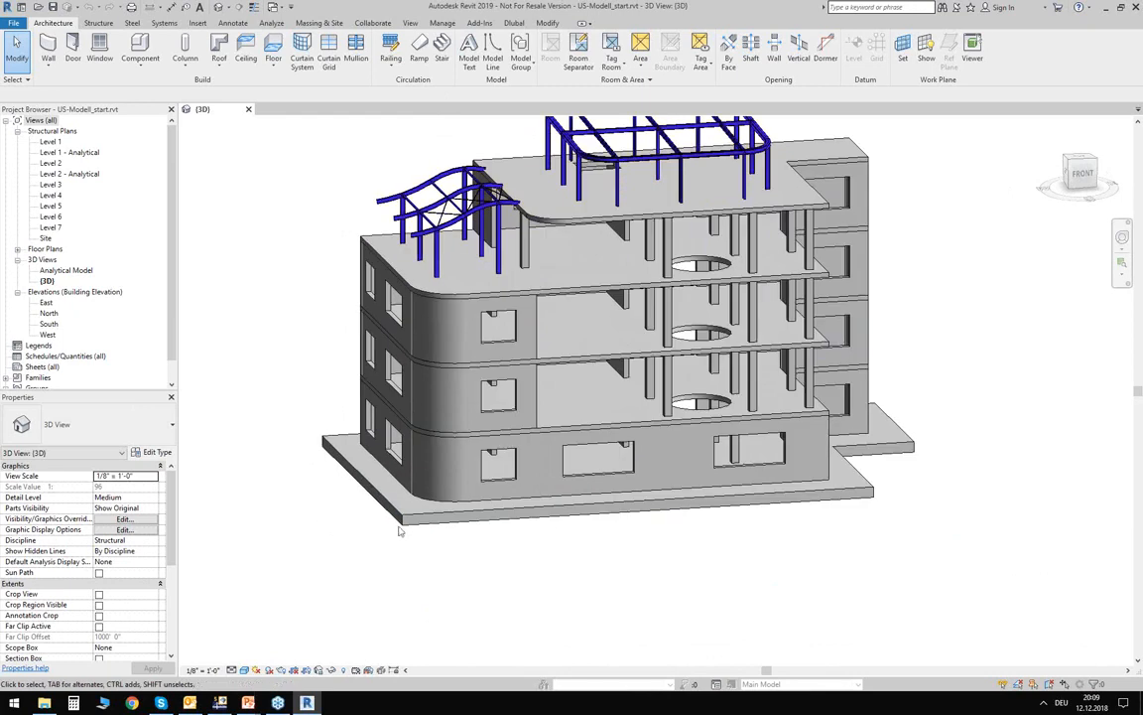
middle_click_drag(508, 613, 540, 539, "shift")
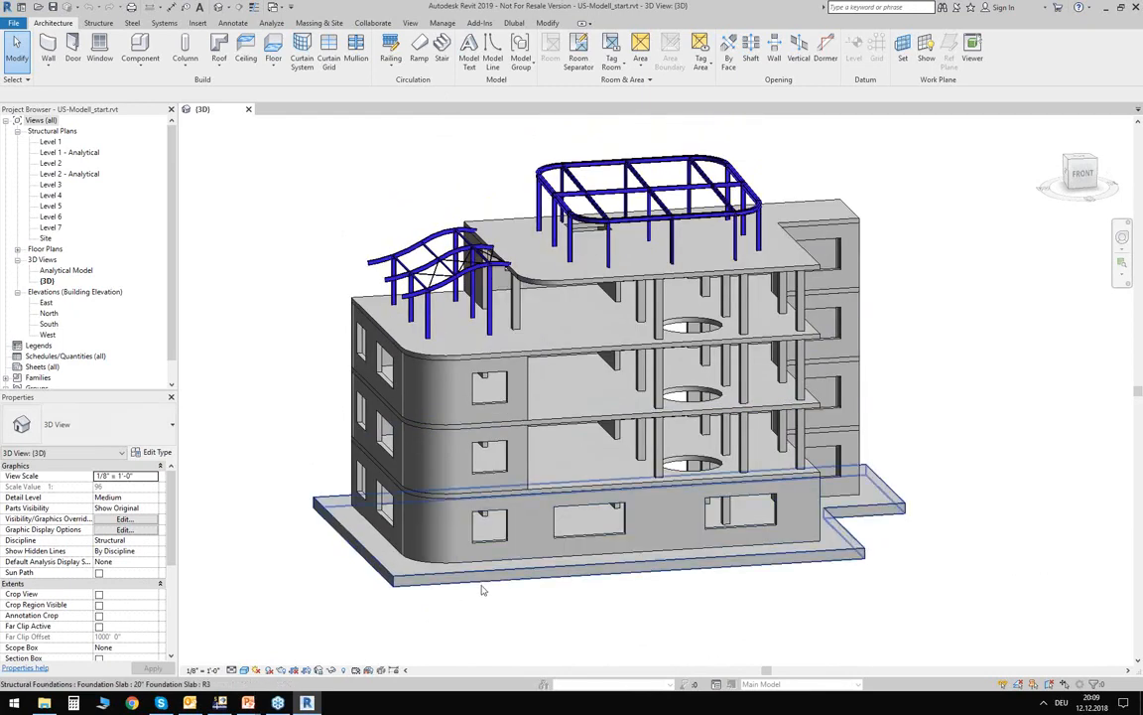
left_click(443, 566)
mouse_move(635, 603)
middle_mouse_down("shift")
mouse_move(519, 684)
mouse_move(465, 676)
mouse_move(557, 614)
mouse_move(658, 622)
mouse_move(634, 605)
middle_mouse_up("shift")
key("Escape")
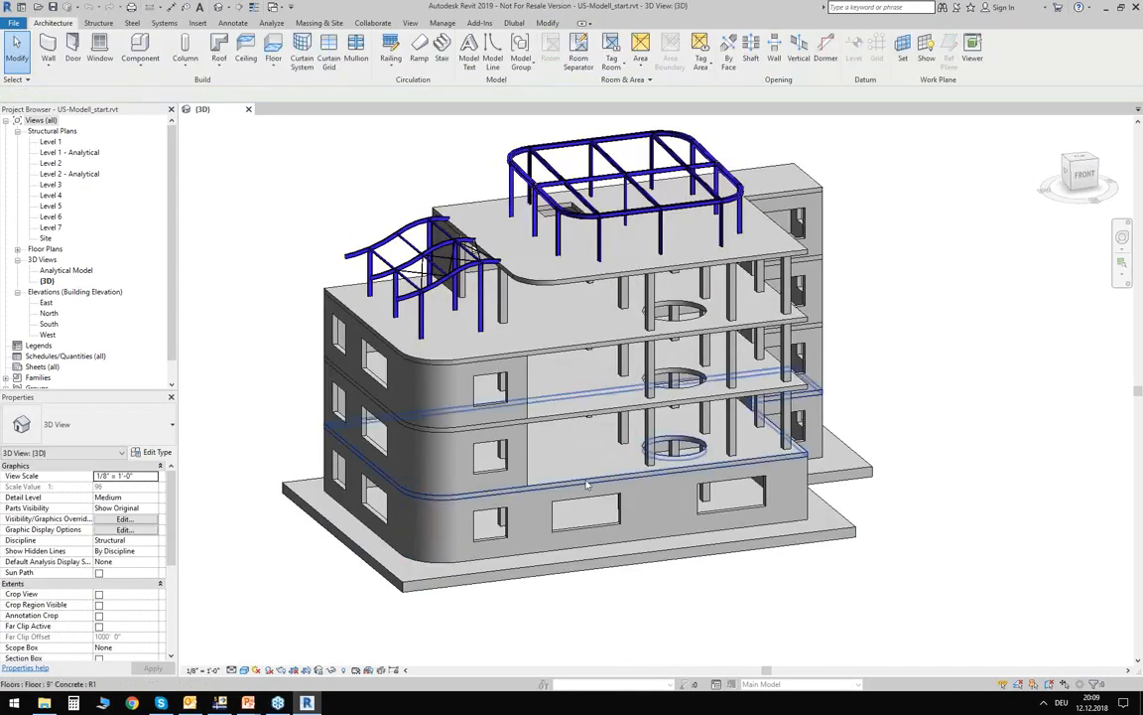
Examine the curved steel roof framing from the front and up close, then return to an angled view of the whole building
middle_click_drag(587, 484, 575, 375, "shift")
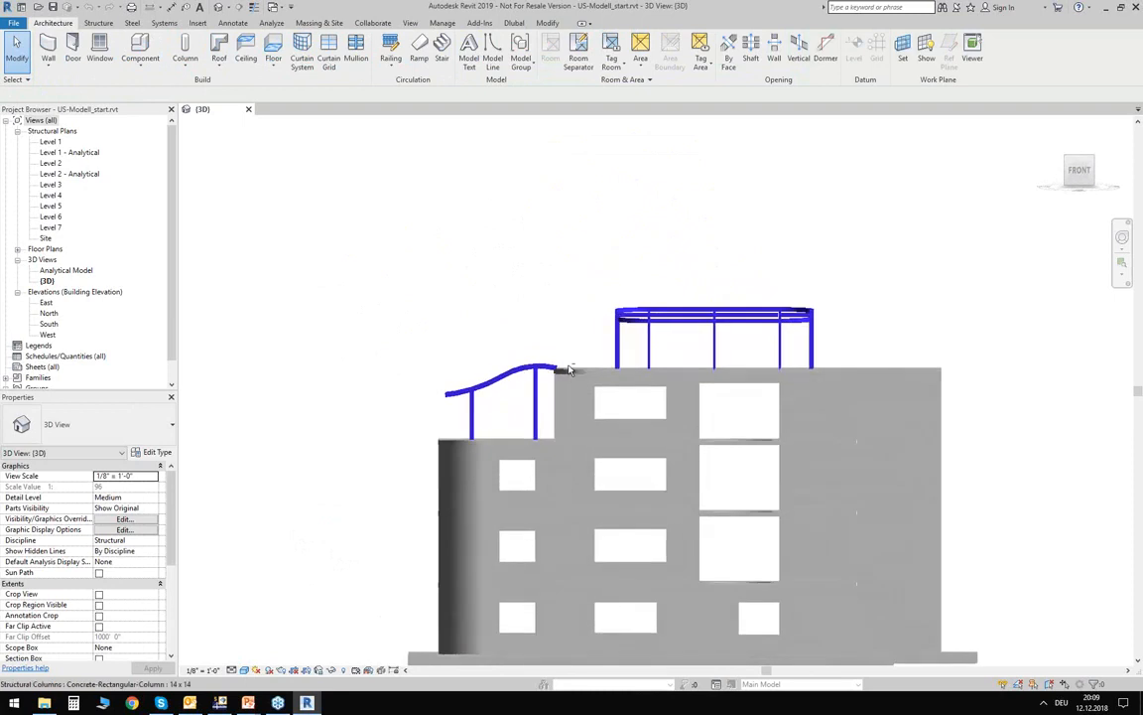
scroll(432, 378, "up", 1)
scroll(432, 378, "up", 3)
scroll(622, 396, "up", 1)
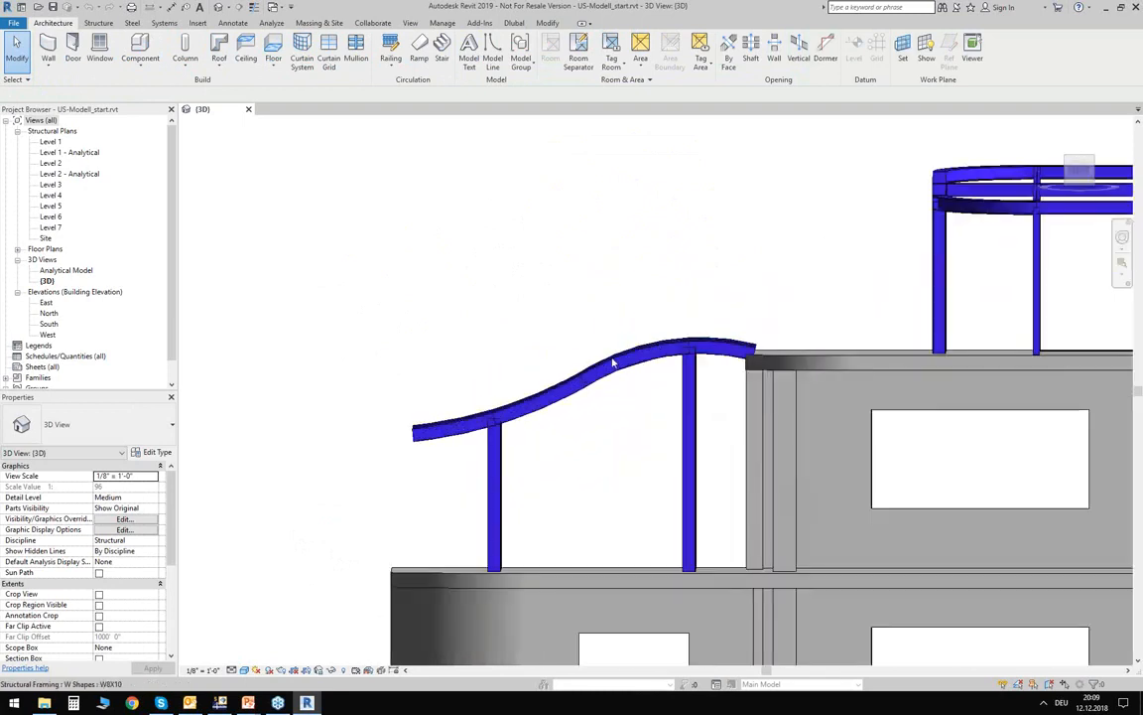
middle_click_drag(587, 461, 432, 357)
scroll(431, 357, "down", 6)
middle_click_drag(471, 287, 323, 467, "shift")
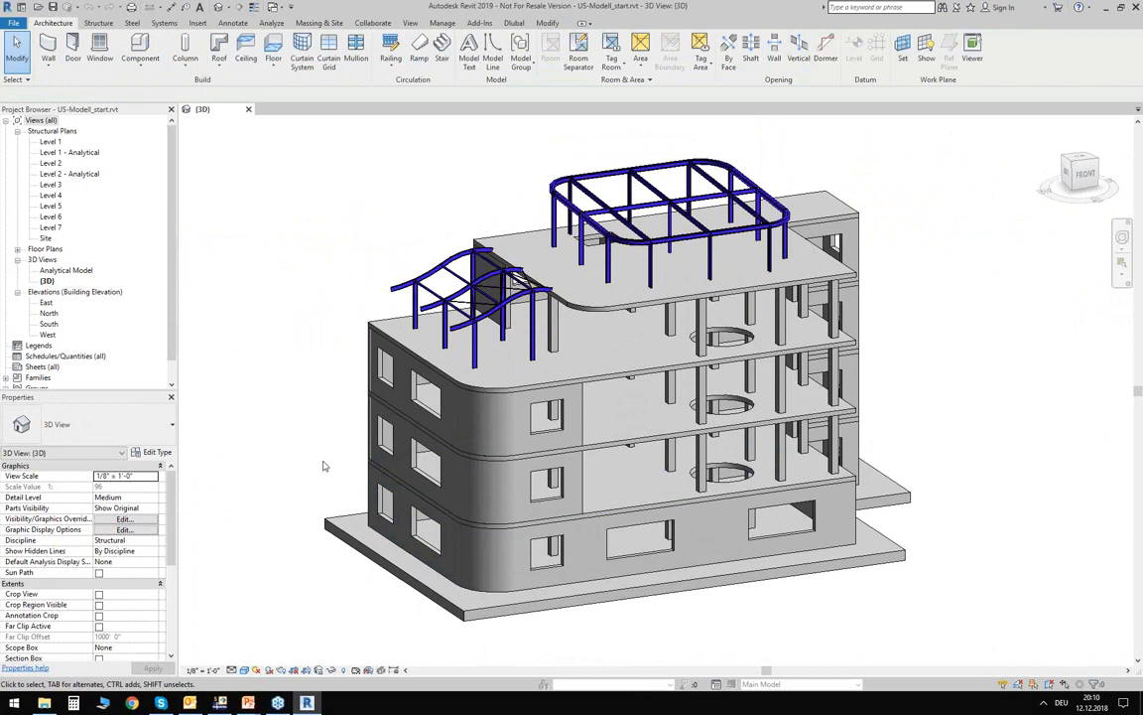
Review the foundation slab's analytical properties and the structural properties of the front ground-floor wall
middle_click_drag(874, 612, 796, 602, "shift")
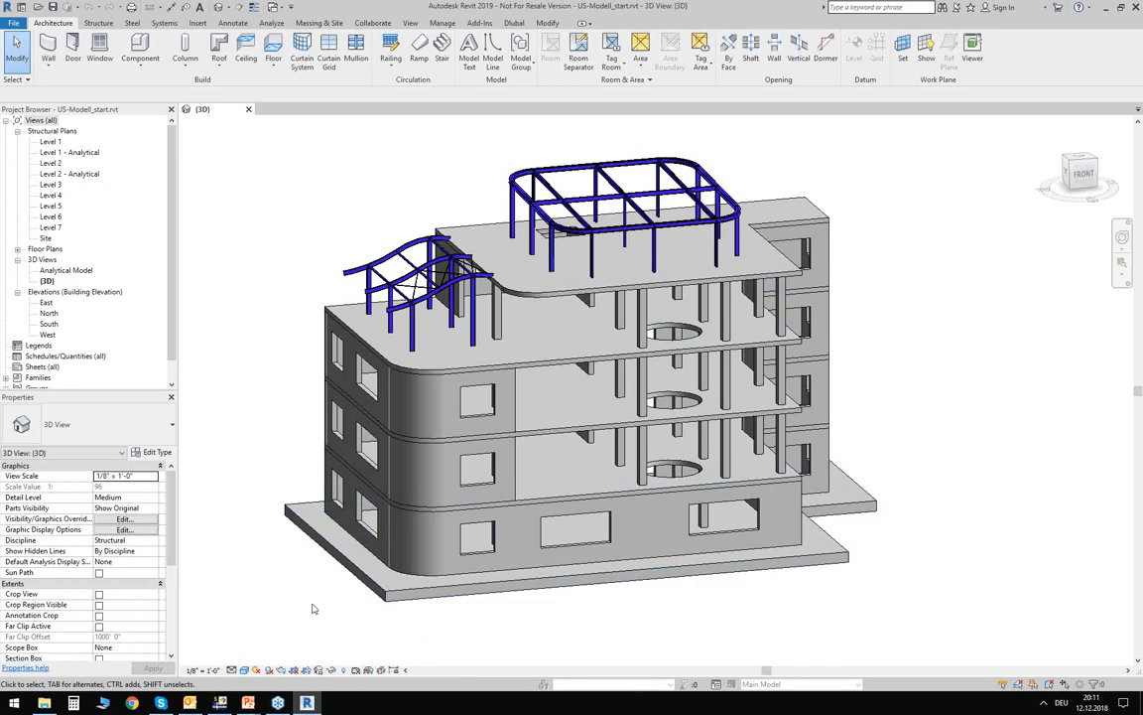
middle_click_drag(303, 606, 313, 566)
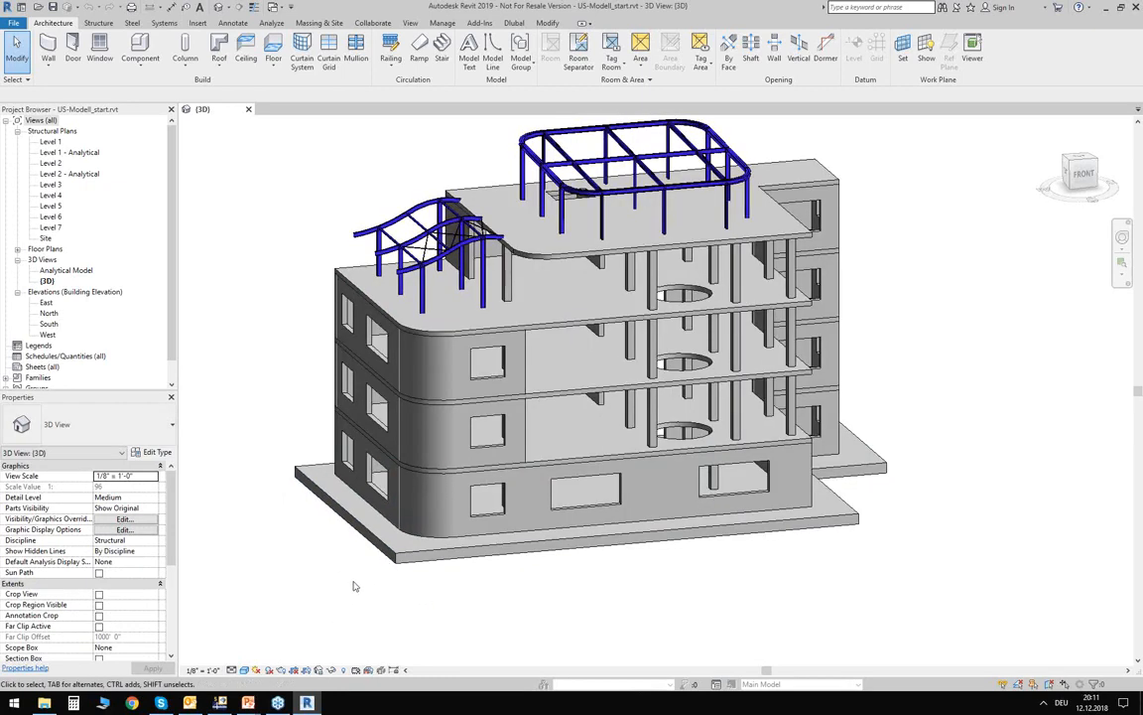
middle_click_drag(339, 559, 333, 599)
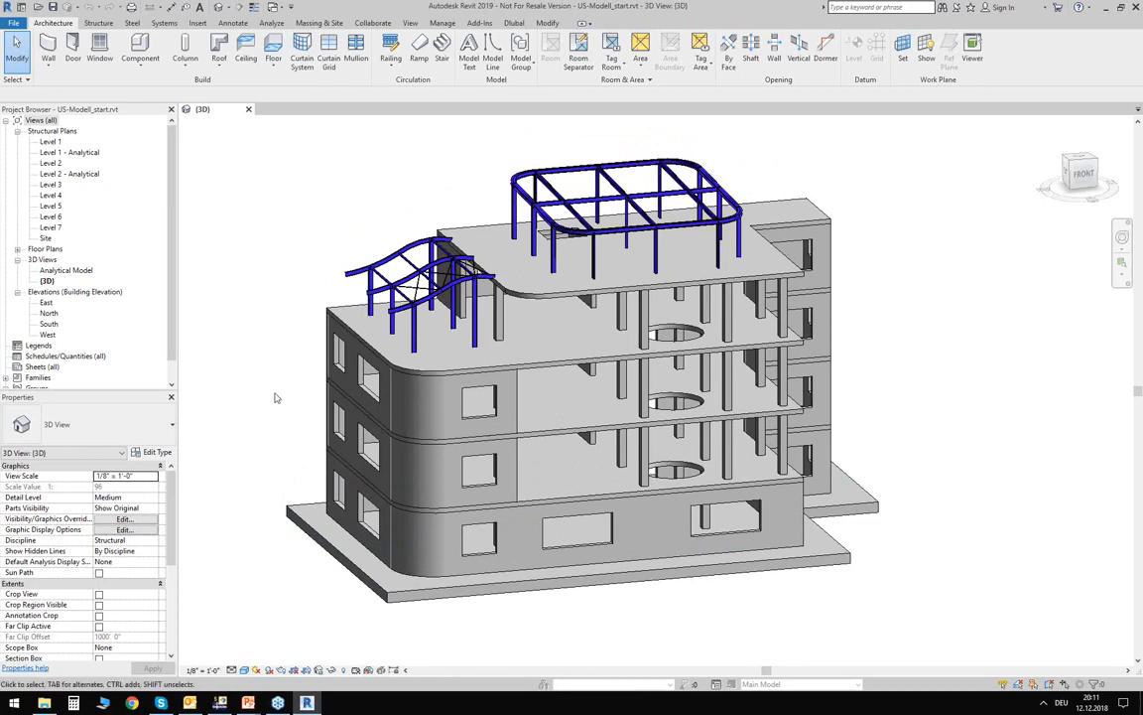
left_click(297, 514)
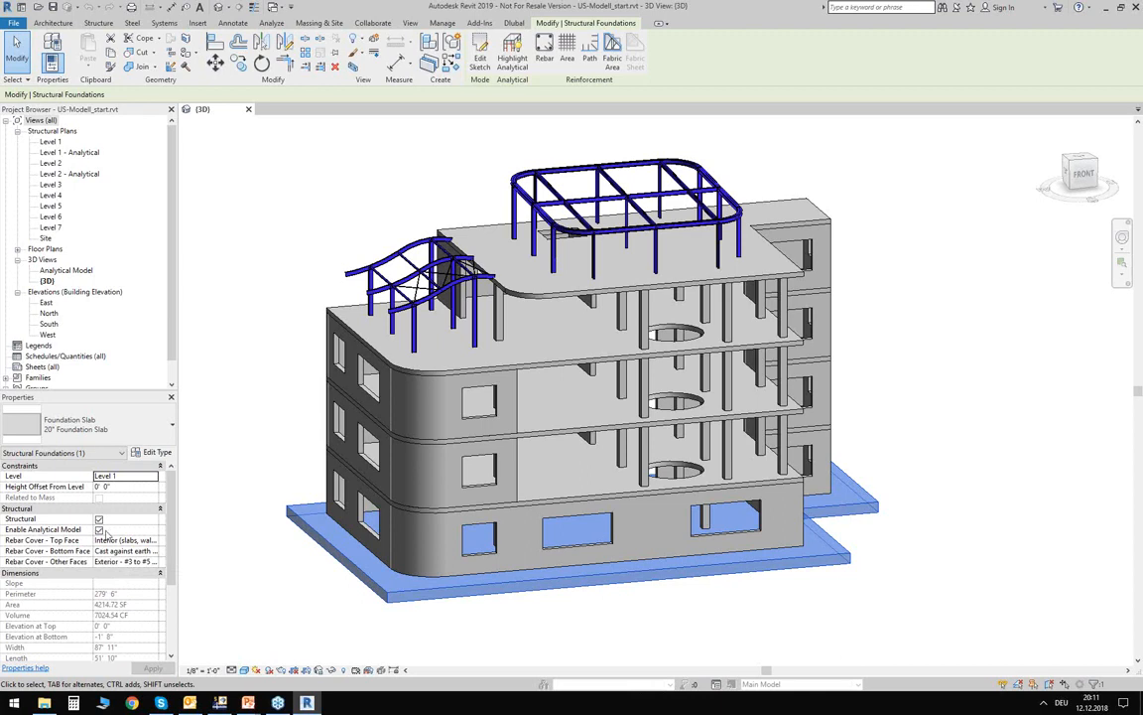
left_click(69, 454)
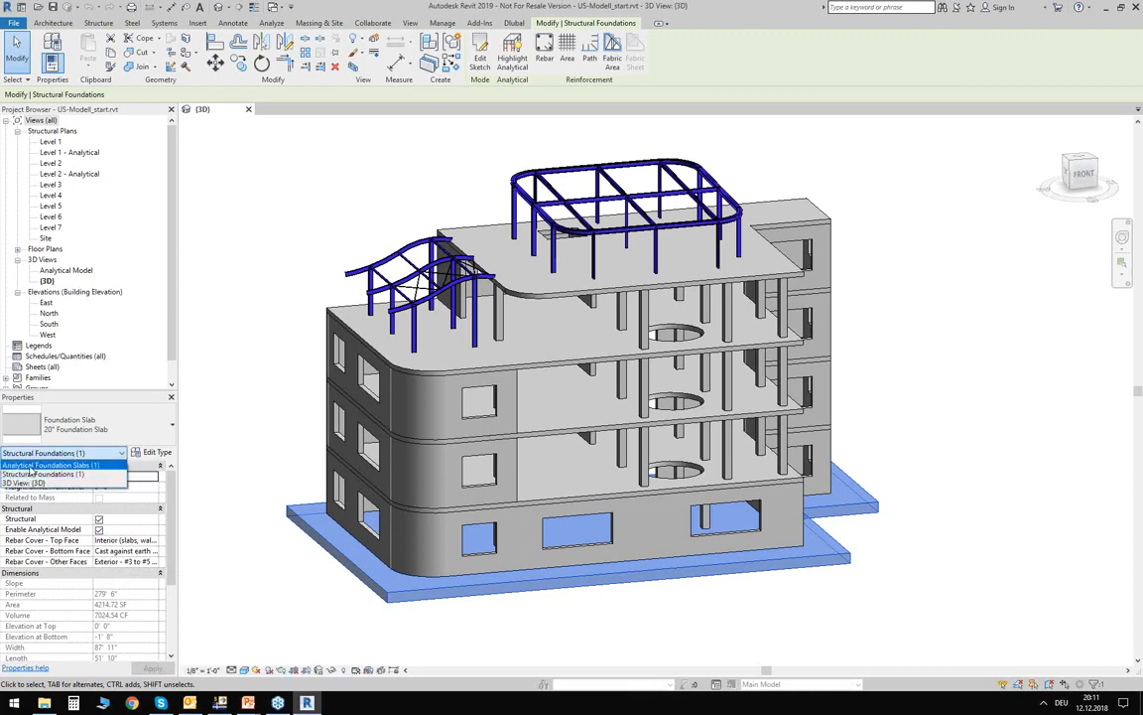
left_click(50, 464)
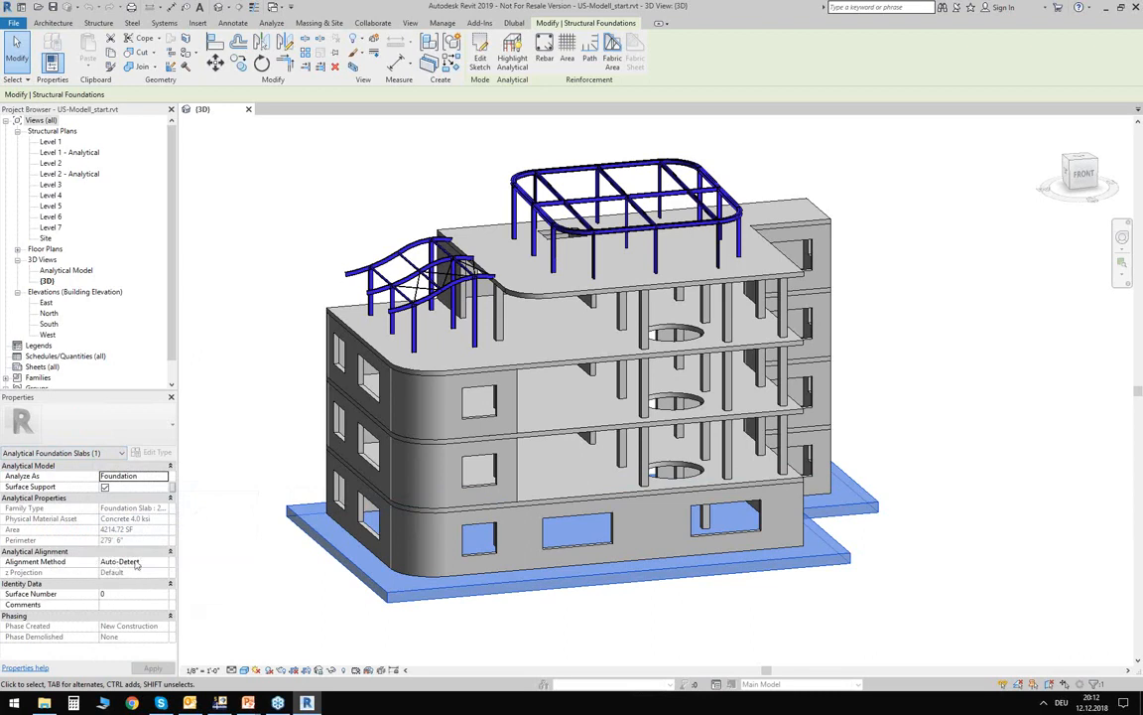
left_click(250, 614)
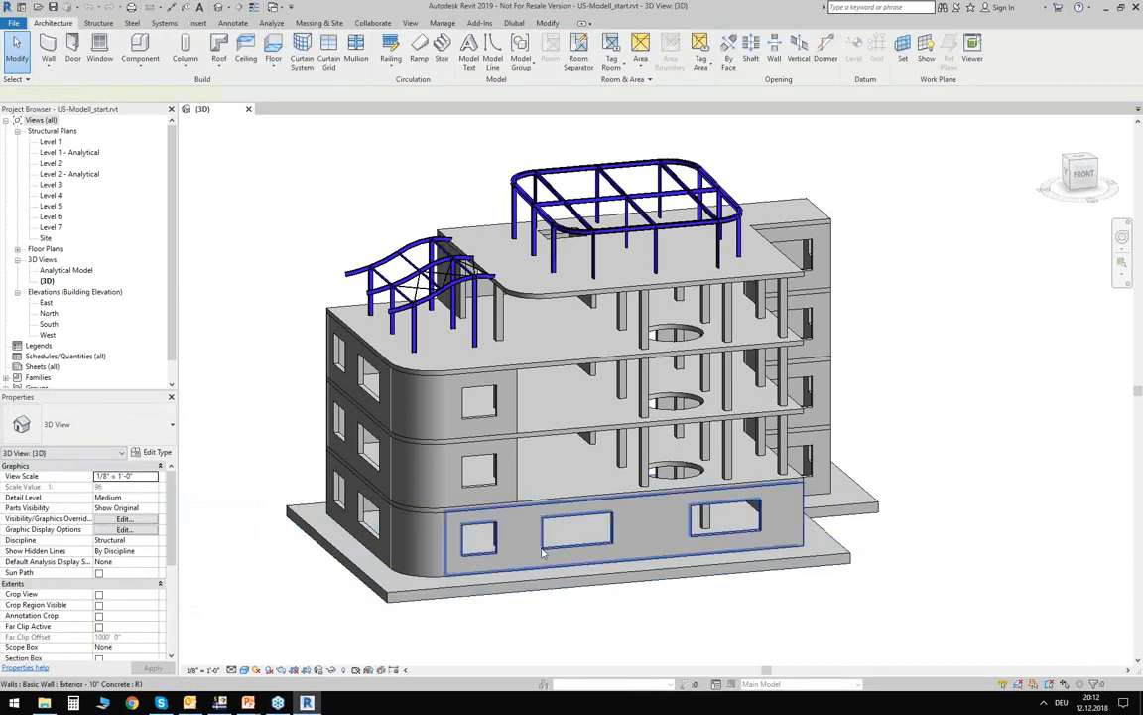
left_click(487, 506)
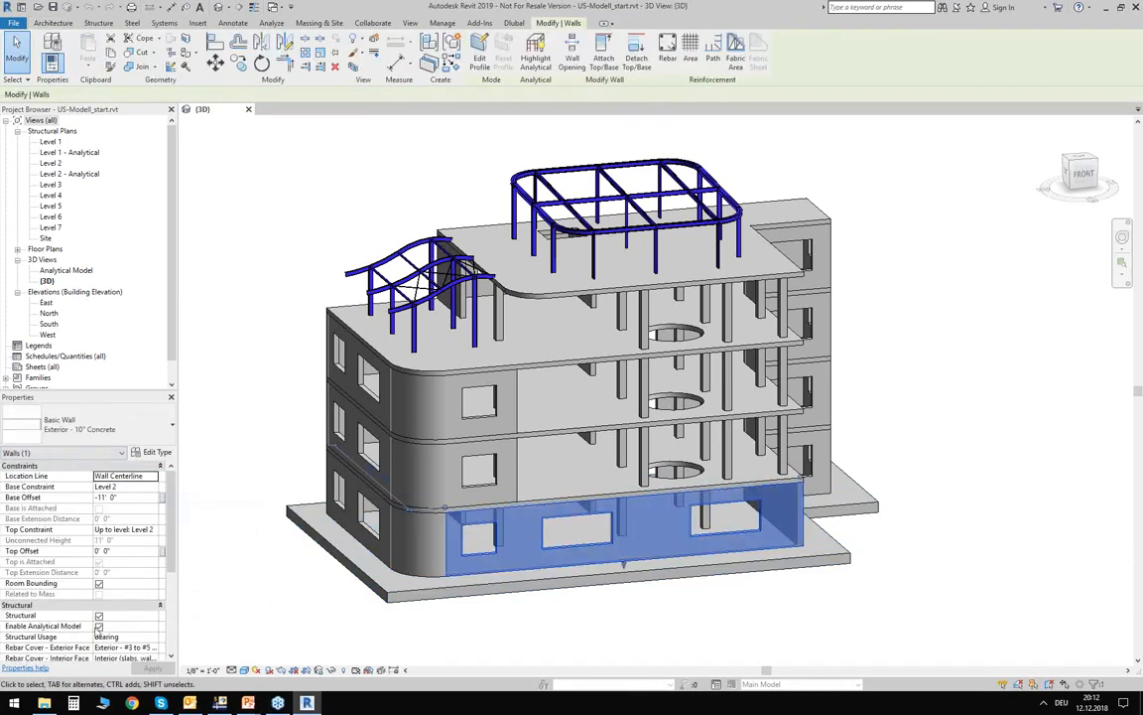
left_click(280, 581)
Review the analytical beam properties of the HSS3X3X1/8 crossbeam in the curved roof frame, including member type, alignment and end releases
scroll(375, 256, "up", 4)
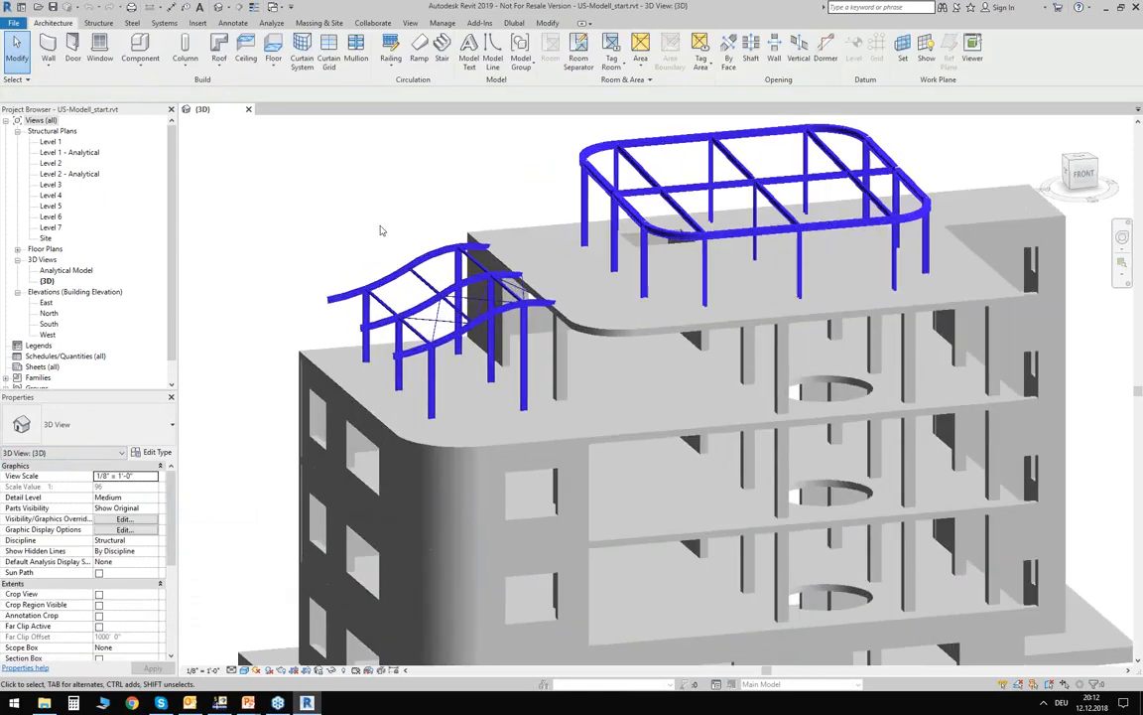
scroll(427, 343, "up", 3)
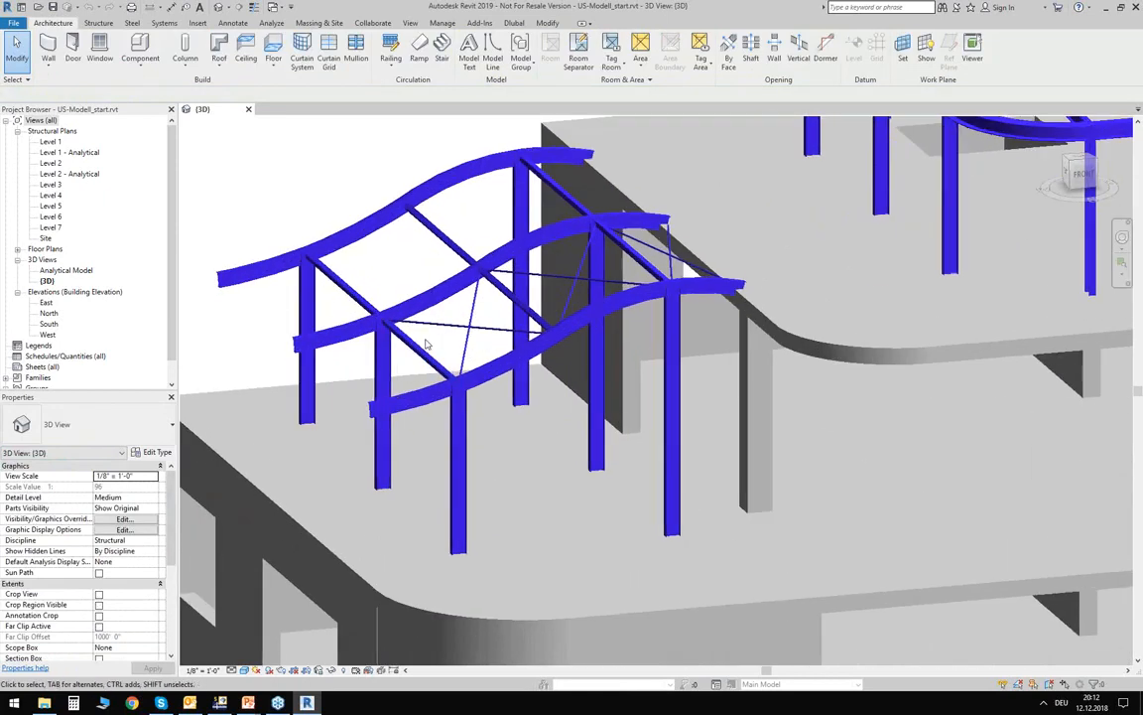
scroll(427, 344, "up", 3)
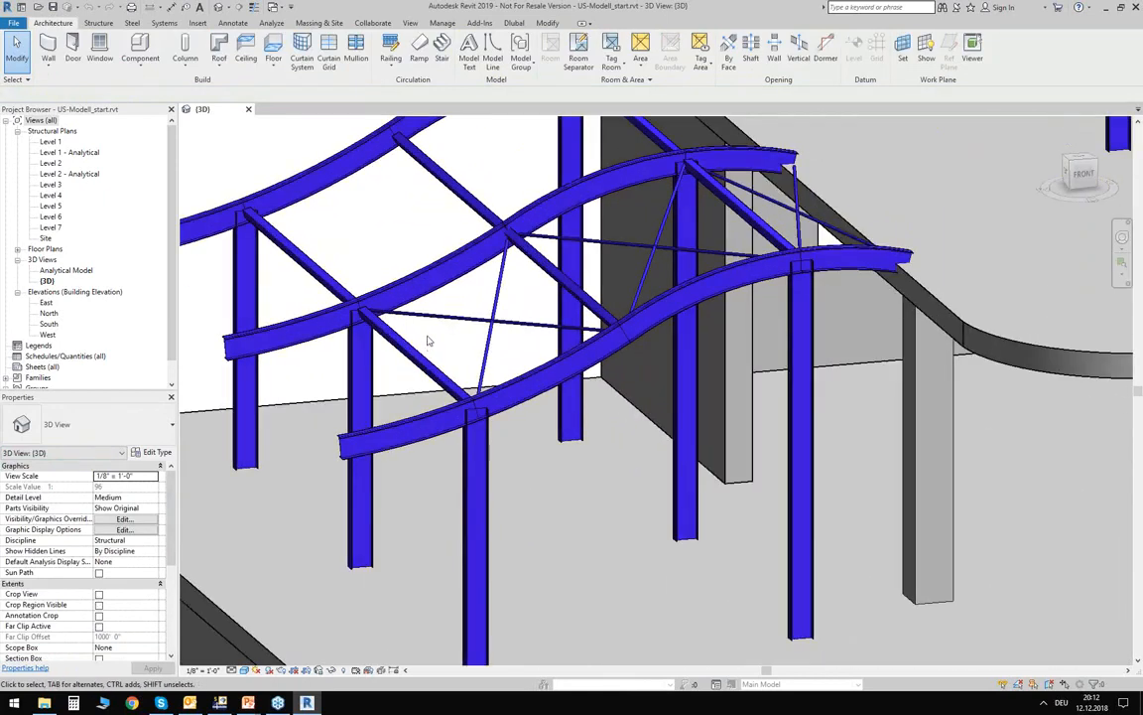
left_click(437, 341)
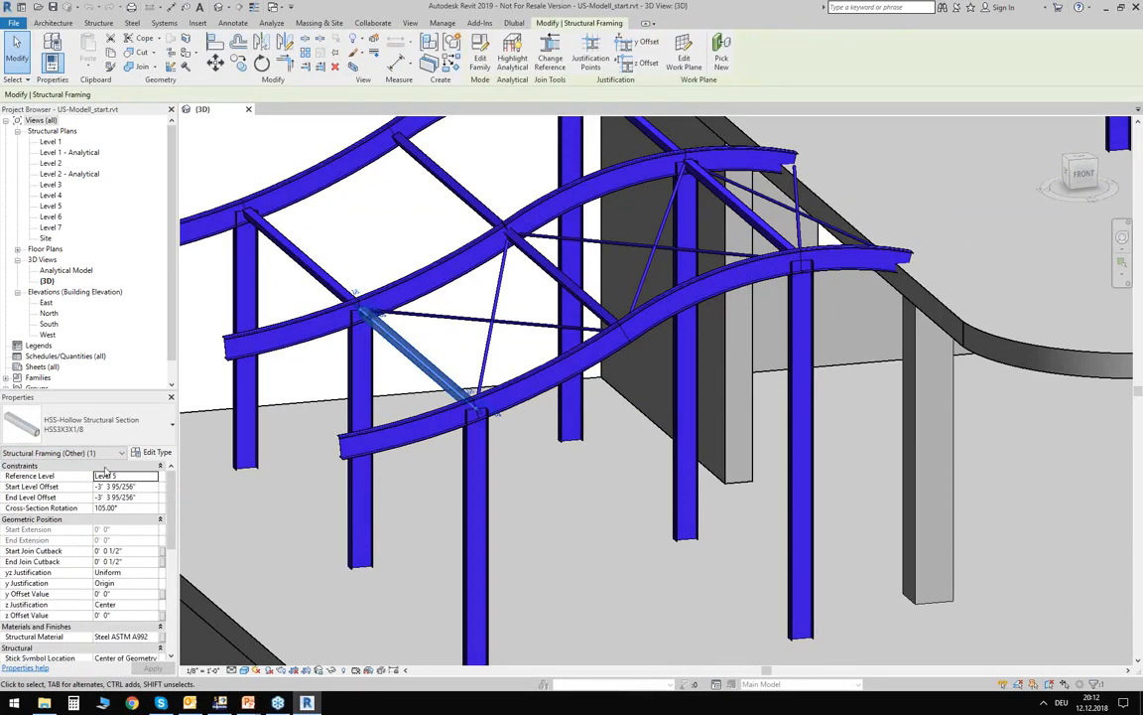
left_click(69, 452)
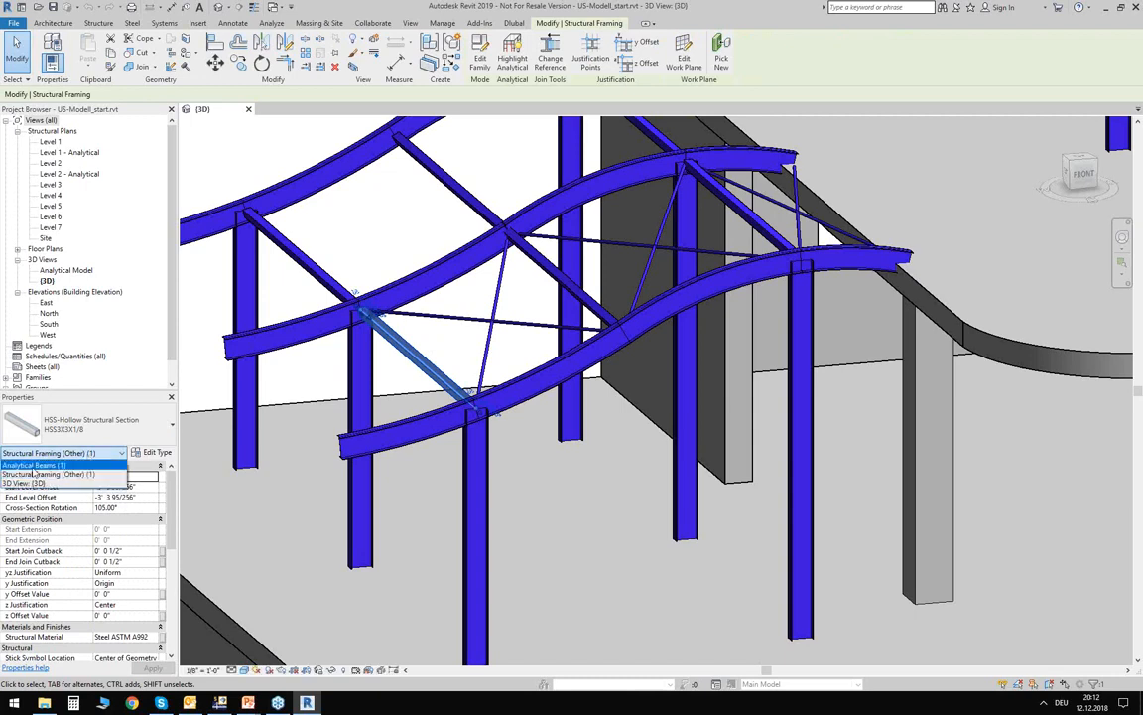
left_click(35, 465)
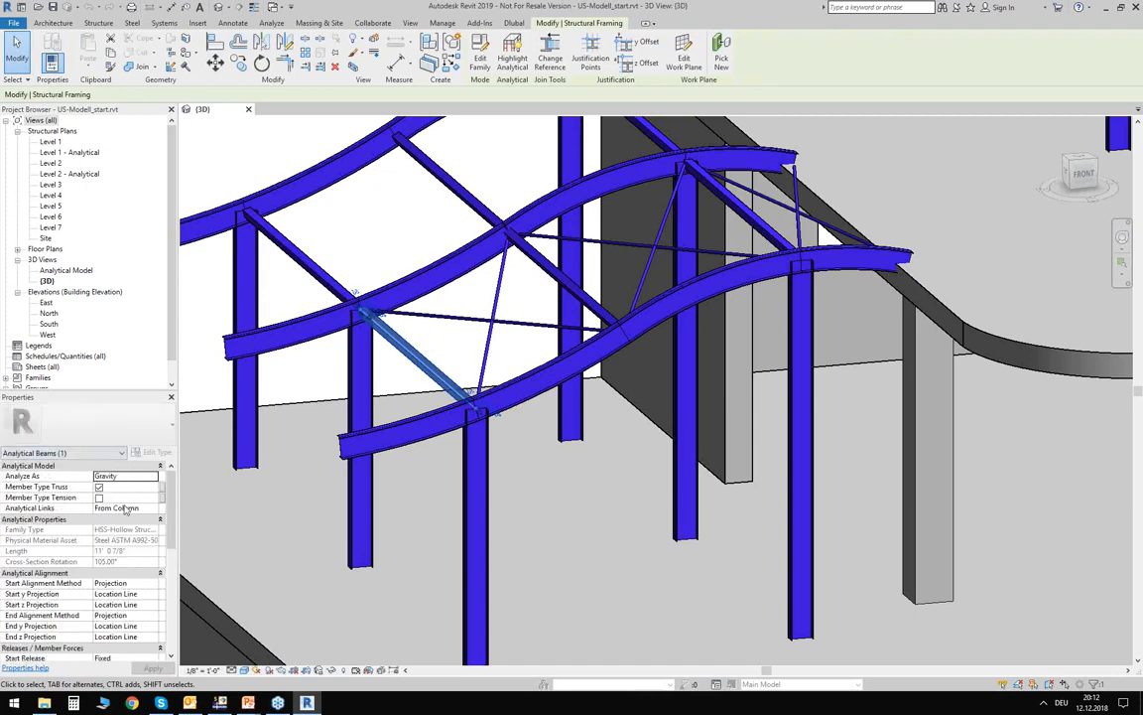
scroll(121, 511, "down", 3)
scroll(121, 511, "down", 2)
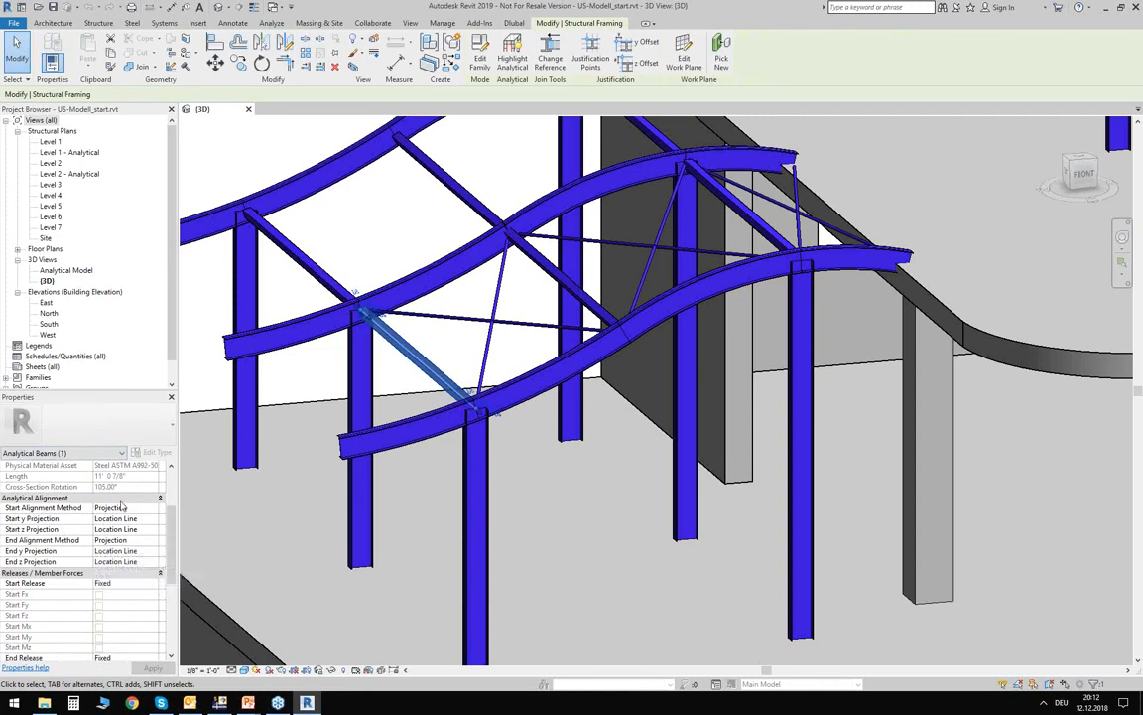
scroll(32, 556, "down", 3)
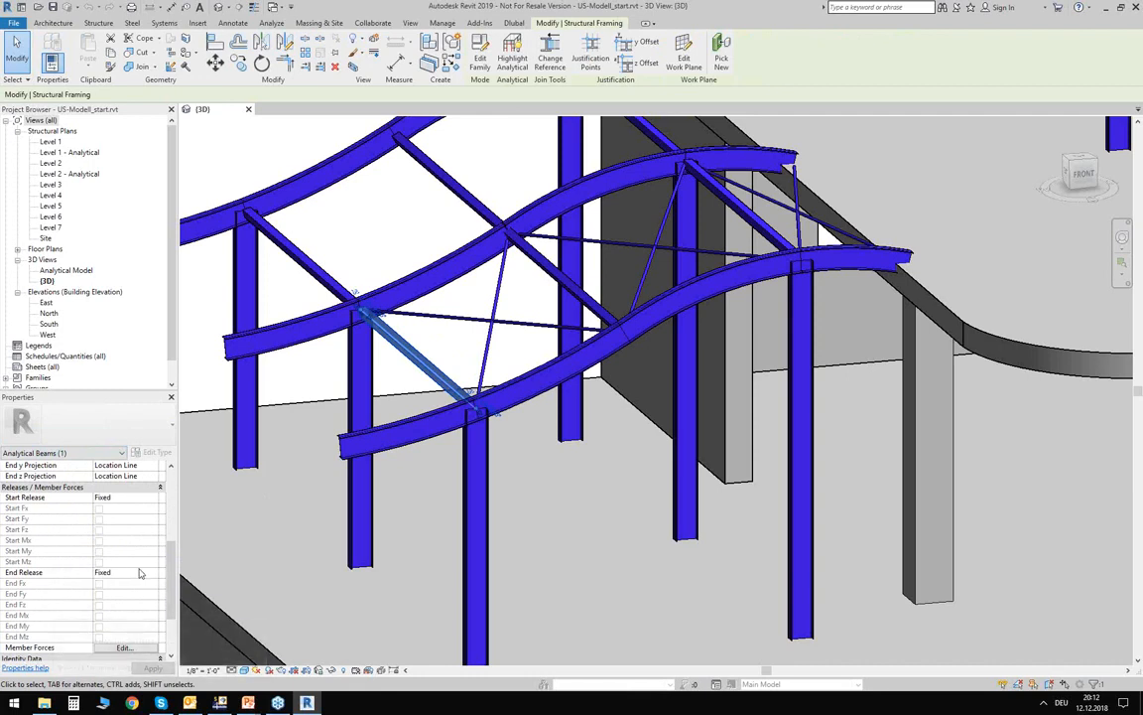
scroll(124, 516, "up", 5)
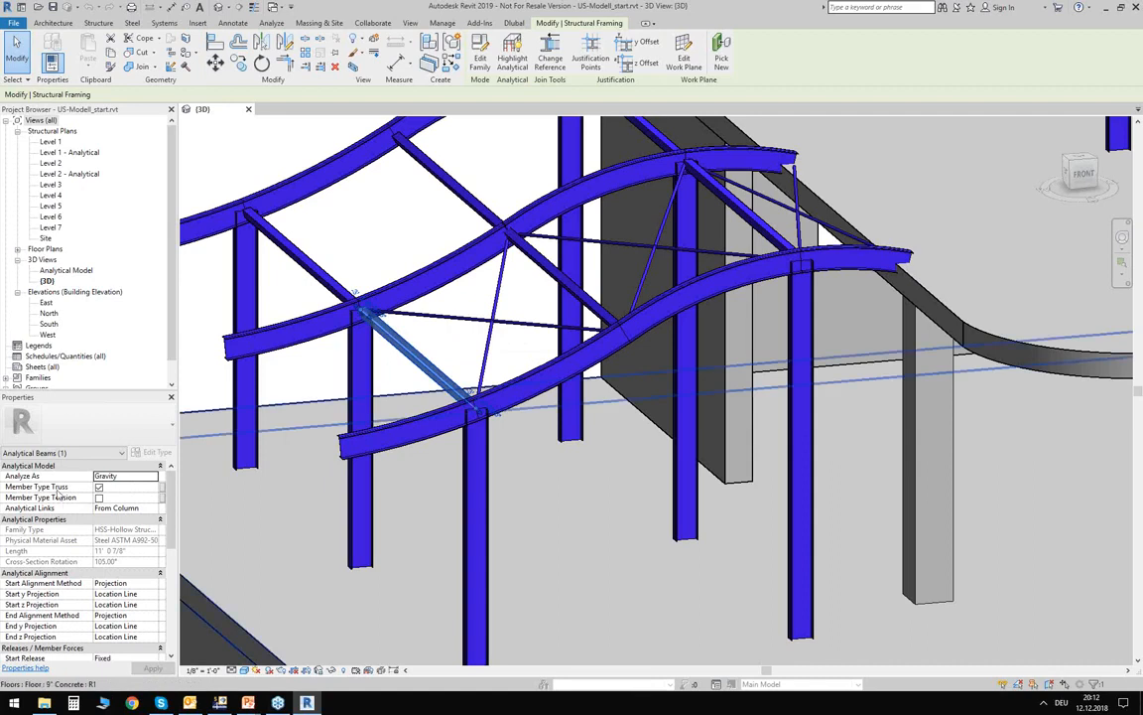
left_click(98, 487)
Review the analytical beam properties of the round bar brace beside that crossbeam, and clear the selection
left_click(389, 433)
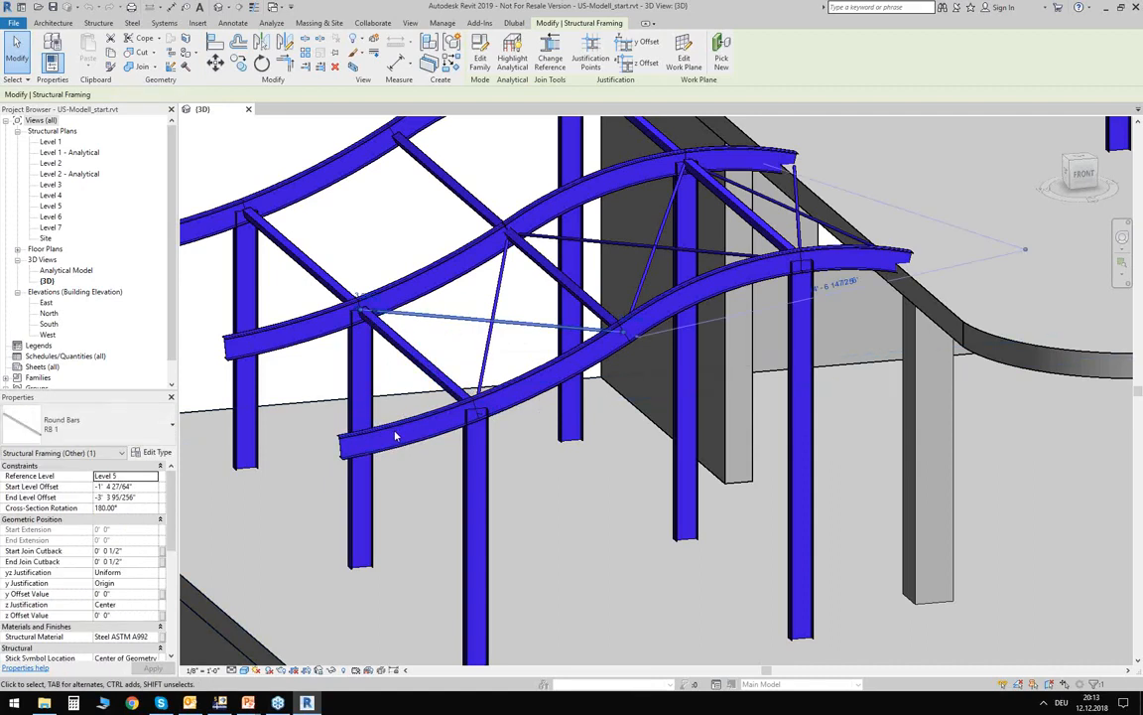
left_click(70, 453)
left_click(76, 464)
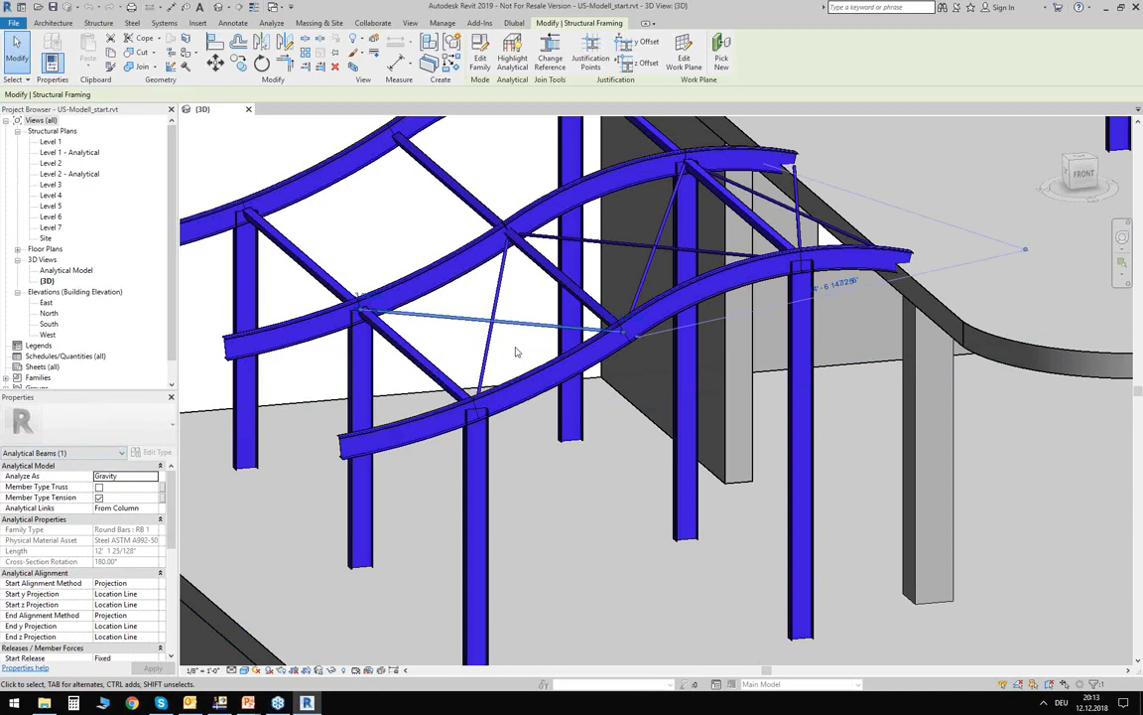
scroll(515, 351, "down", 6)
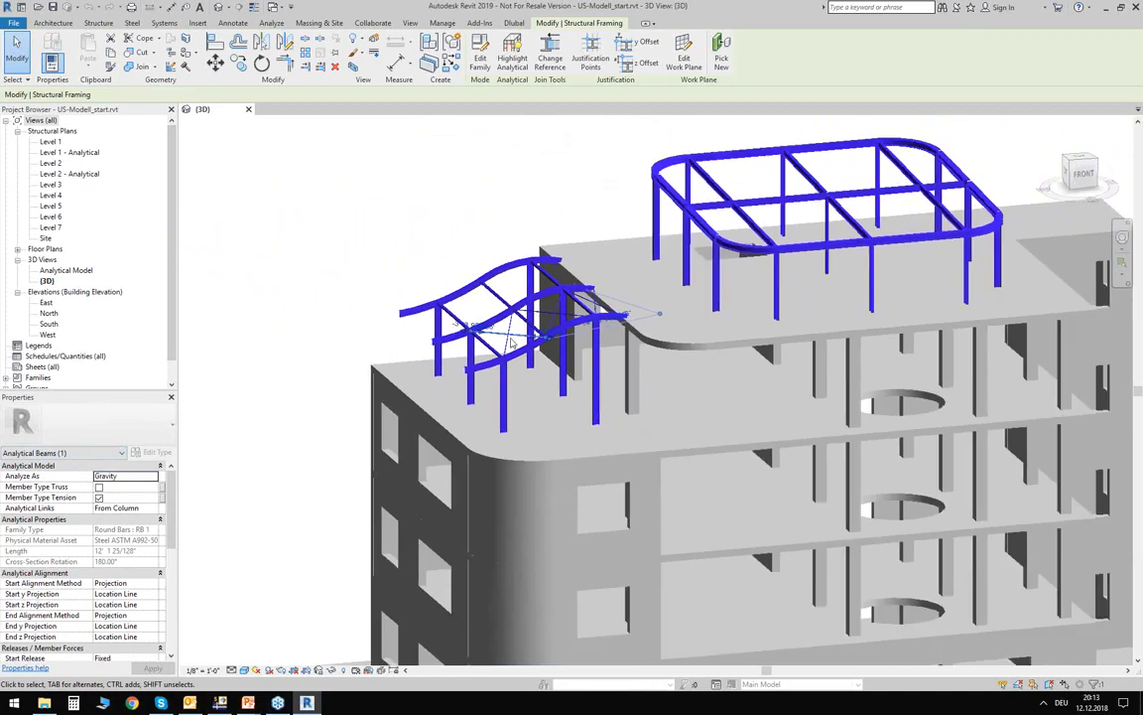
scroll(513, 342, "down", 4)
middle_click_drag(414, 318, 360, 298)
left_click(304, 390)
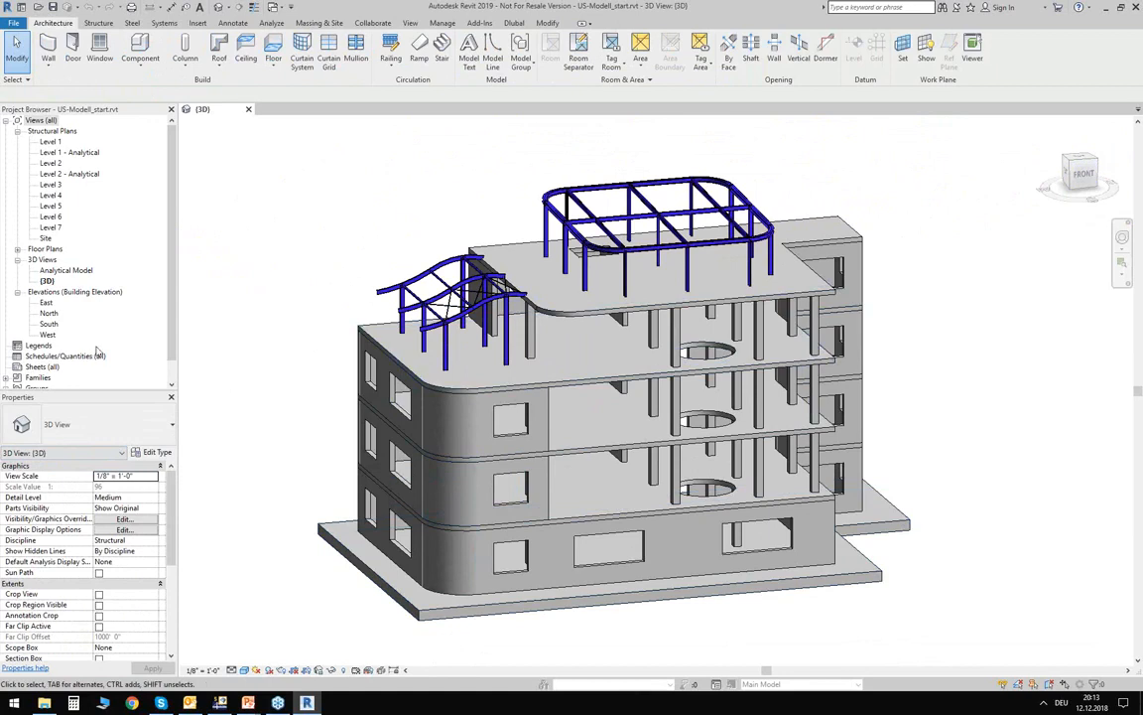
Open the Analytical Model 3D view and examine its walls, slabs, framing and loads from the front corner
double_click(62, 270)
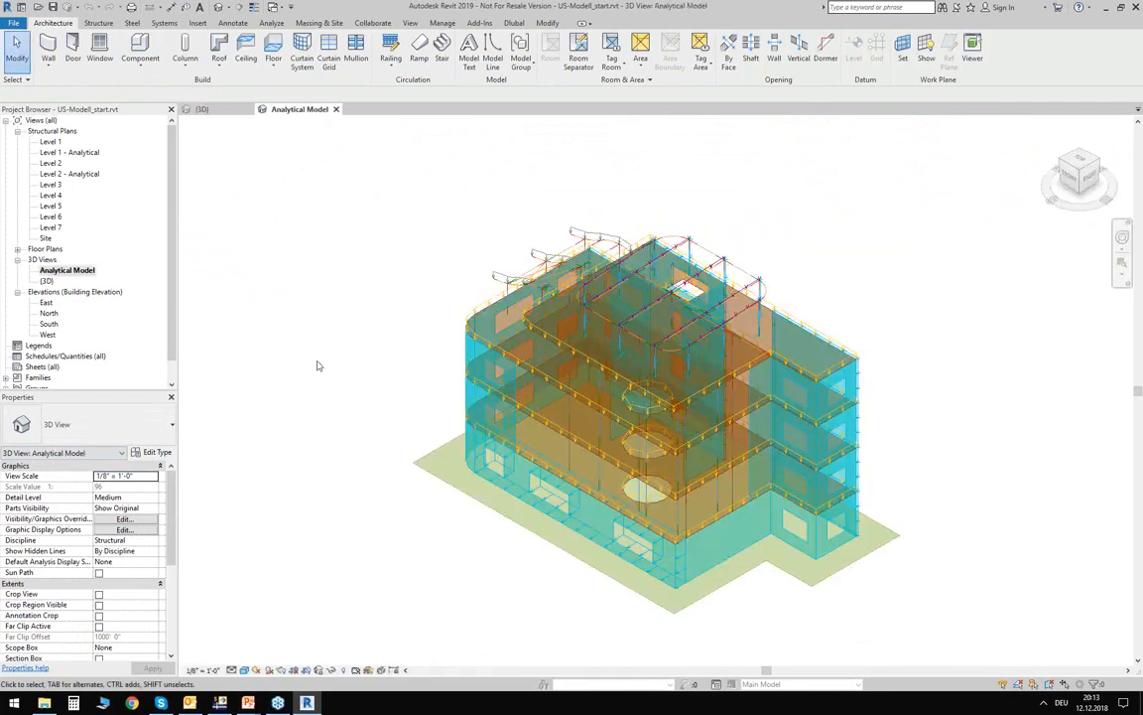
middle_click_drag(433, 554, 640, 486, "shift")
scroll(603, 609, "up", 4)
scroll(616, 584, "down", 1)
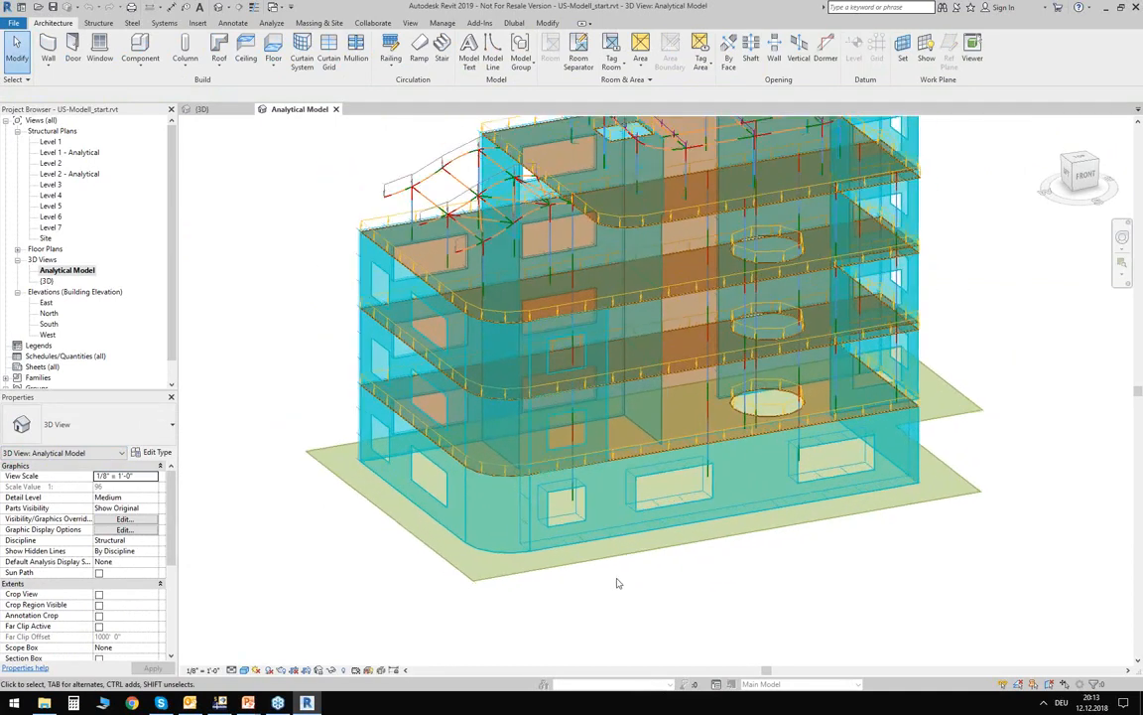
scroll(630, 605, "up", 3)
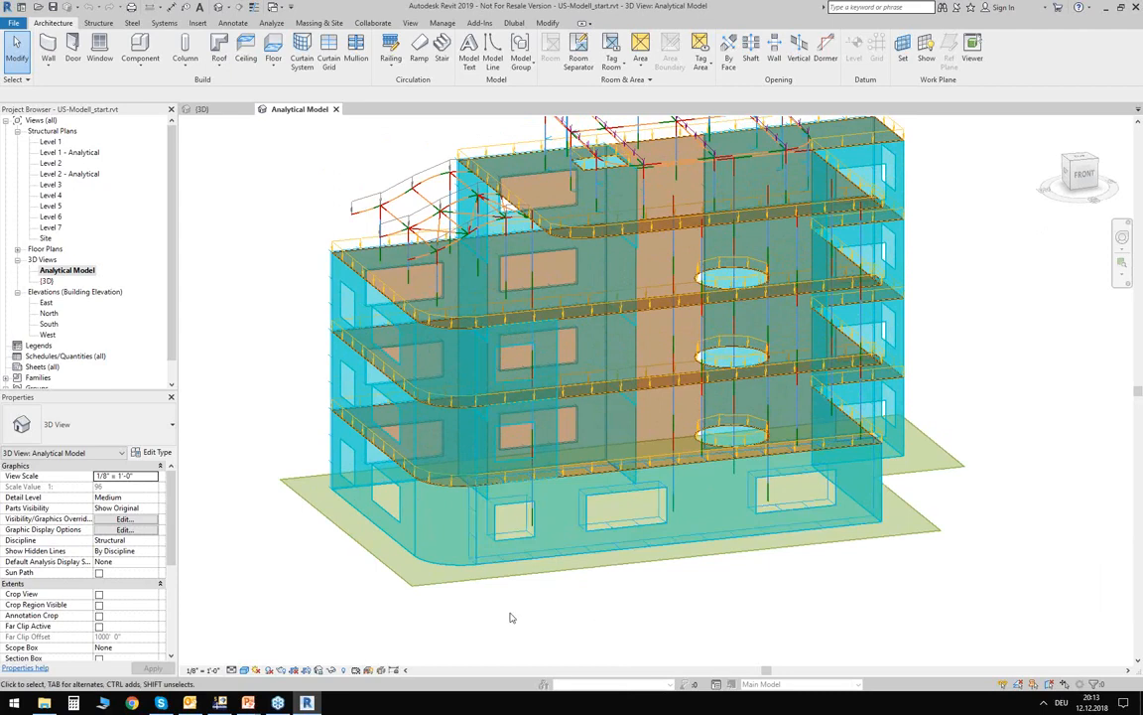
scroll(304, 535, "up", 2)
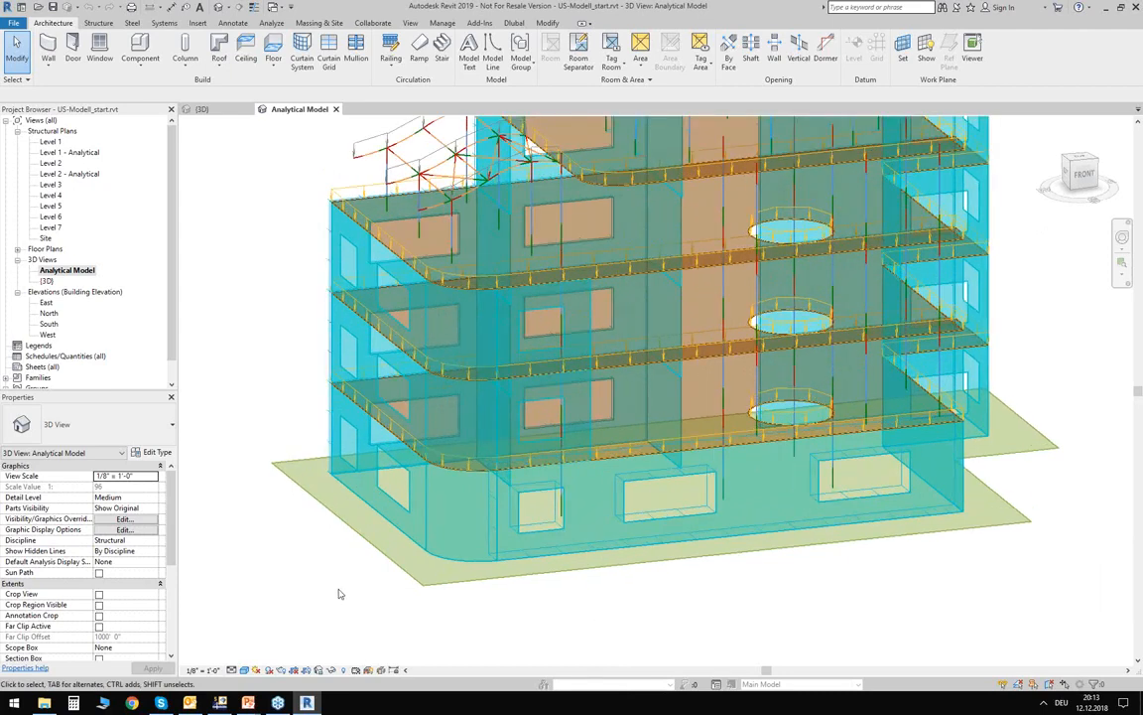
scroll(282, 541, "down", 2)
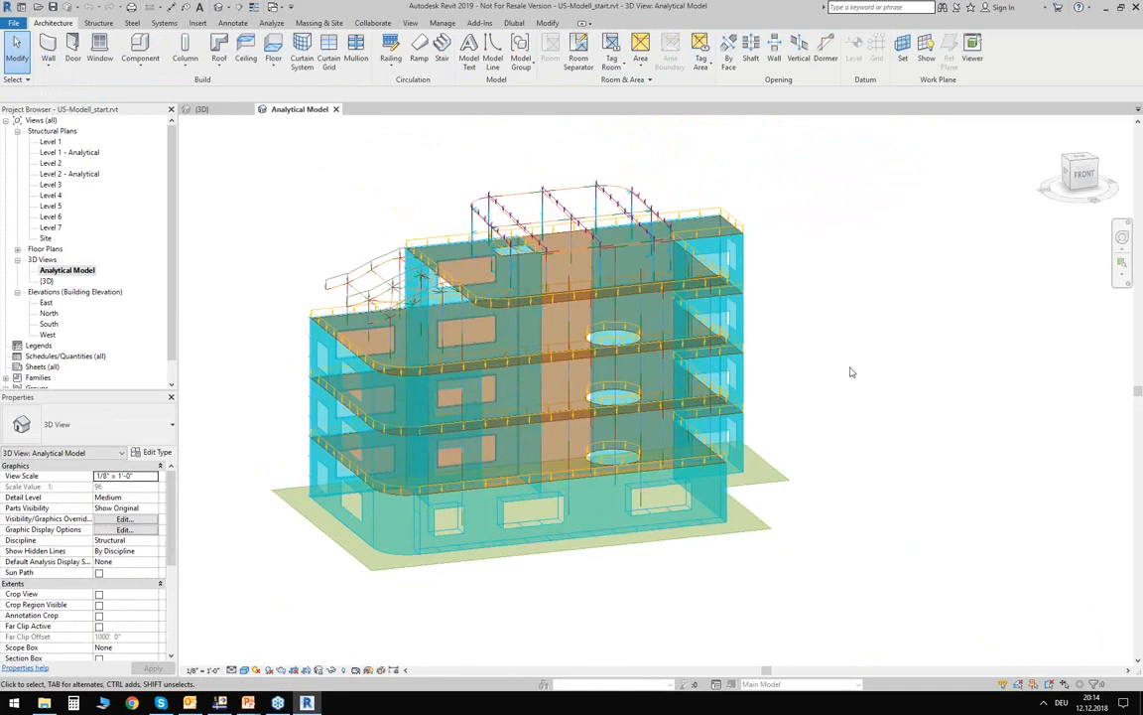
mouse_move(849, 400)
middle_mouse_down("shift")
mouse_move(810, 403)
mouse_move(850, 403)
middle_mouse_up("shift")
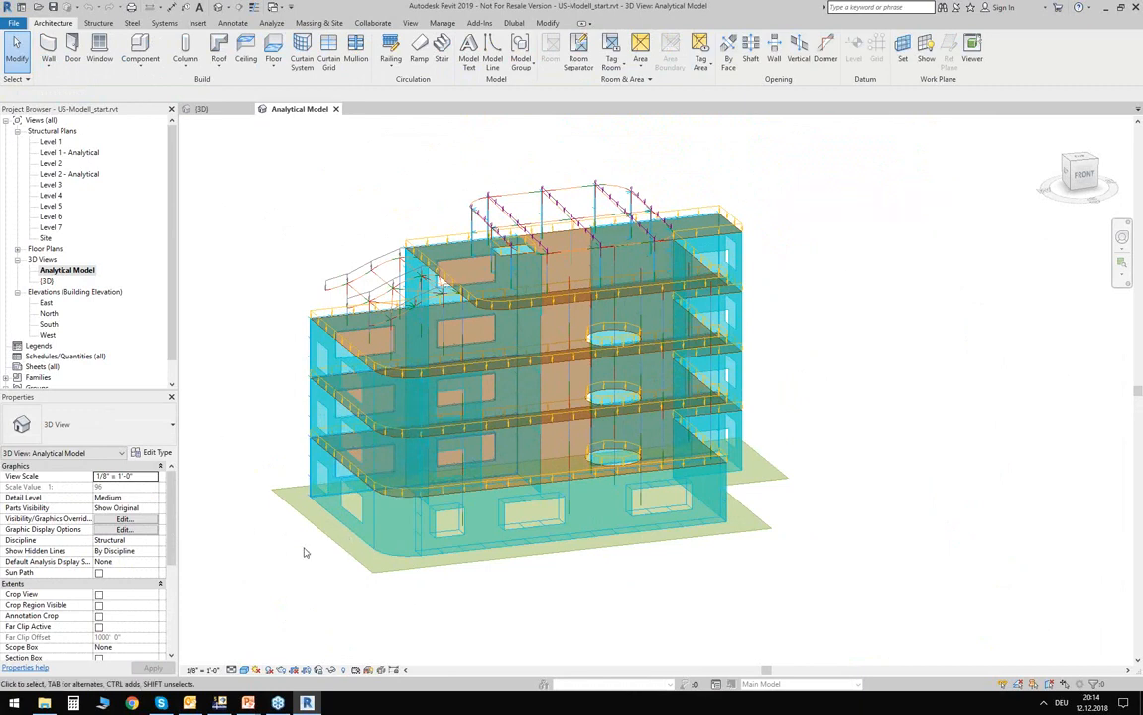
scroll(298, 536, "up", 3)
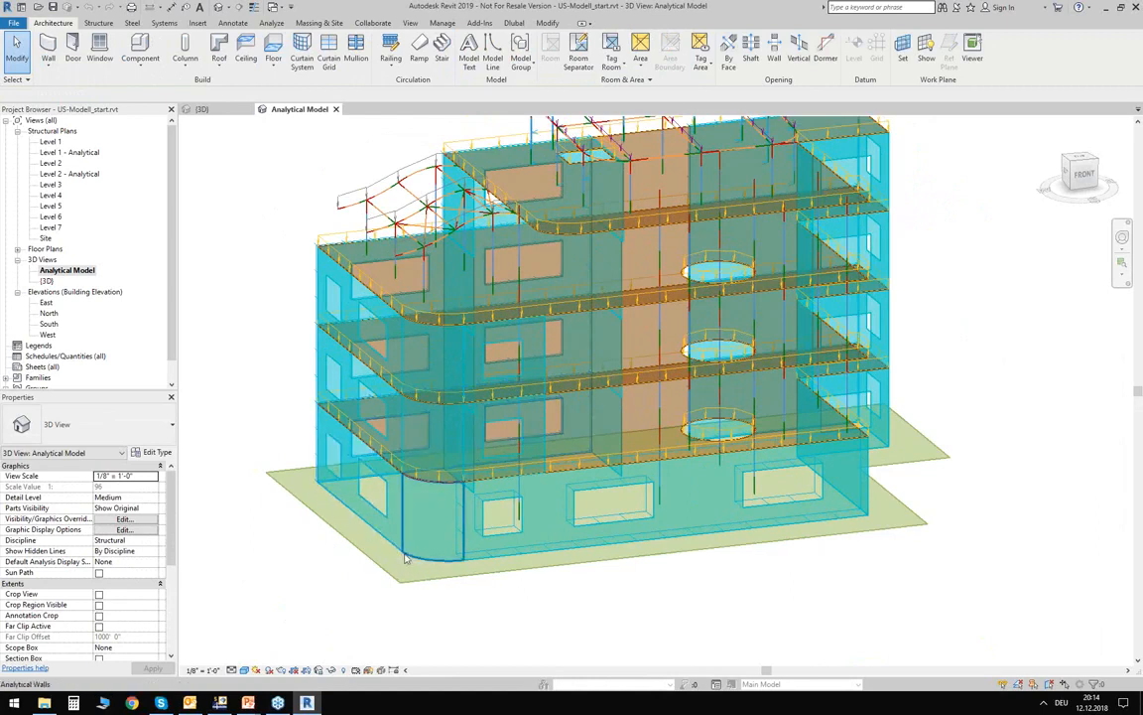
Review the project material Concrete, Normal Weight - 4 ksi and its Dlubal Name (Material) parameter, including the slide on conversion tables, without changing anything
middle_click_drag(402, 518, 424, 596)
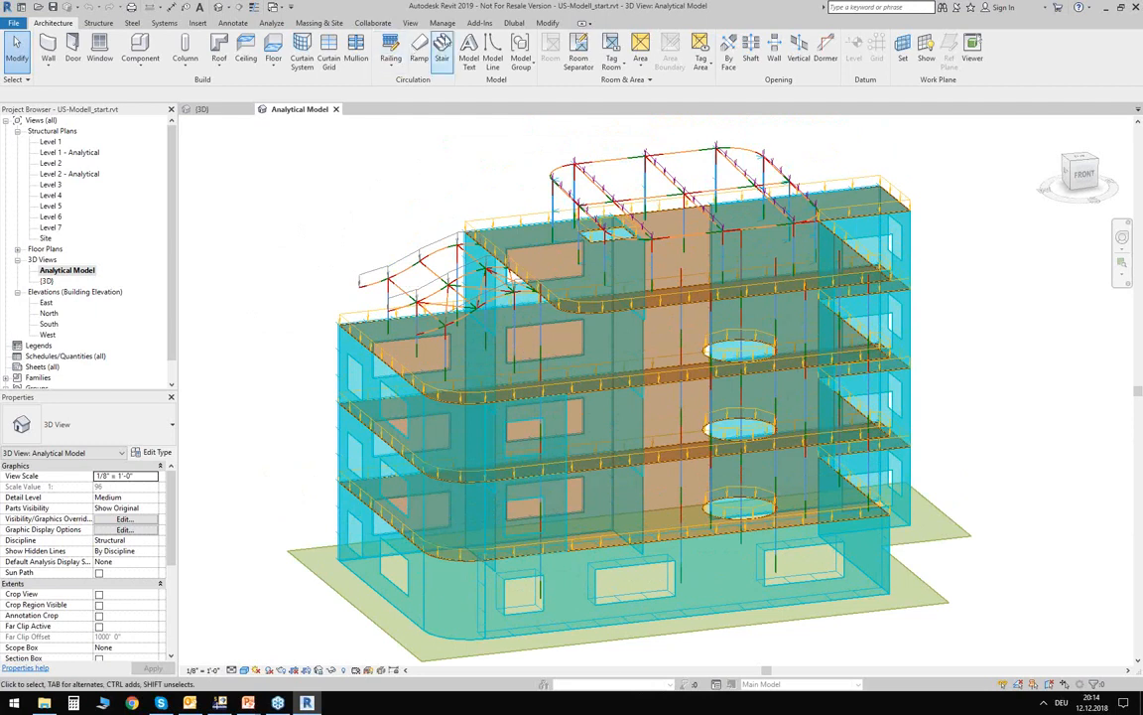
left_click(440, 23)
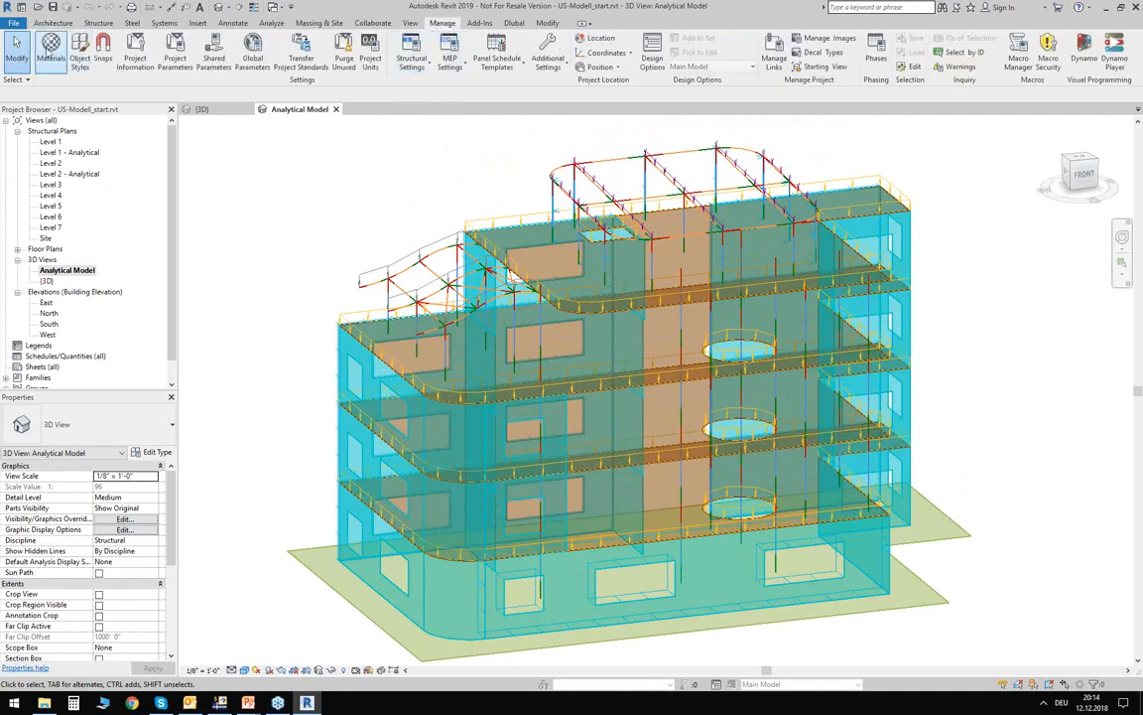
left_click(50, 47)
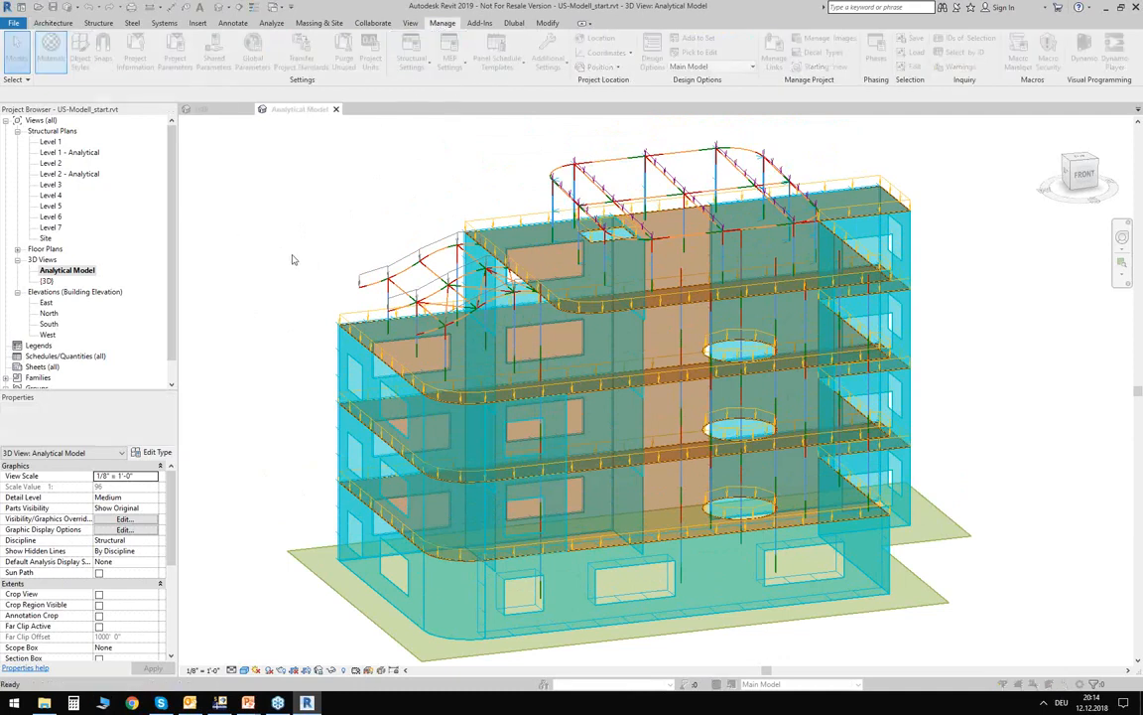
scroll(457, 229, "down", 6)
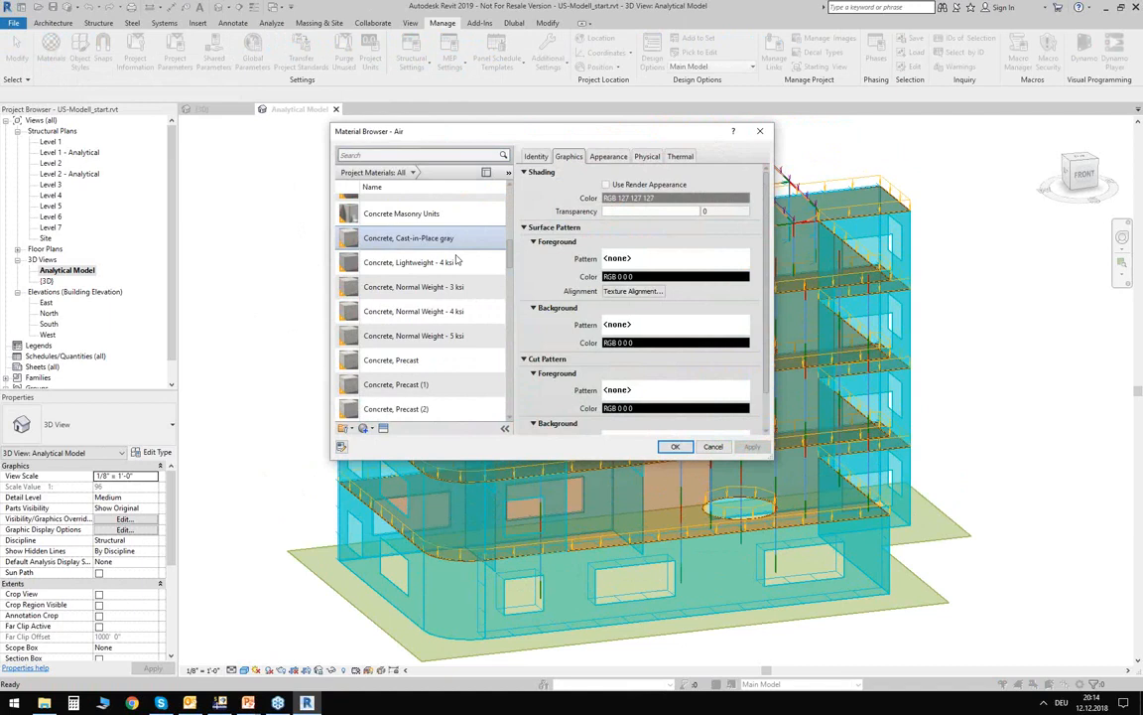
left_click(413, 311)
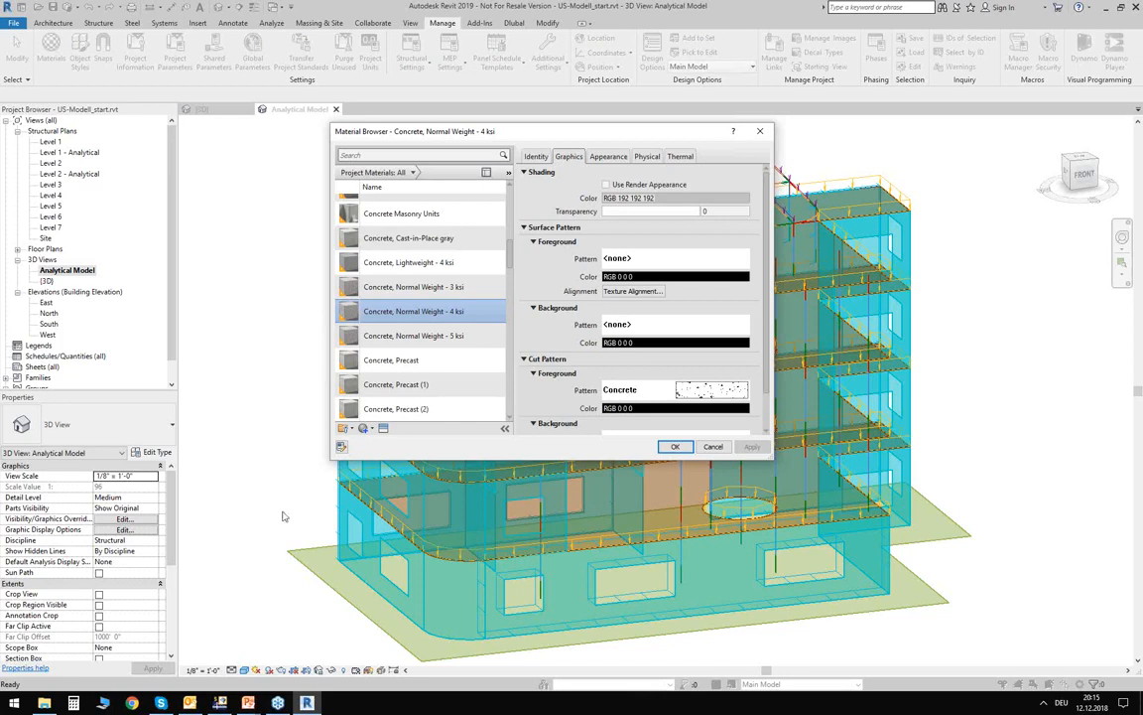
left_click(250, 701)
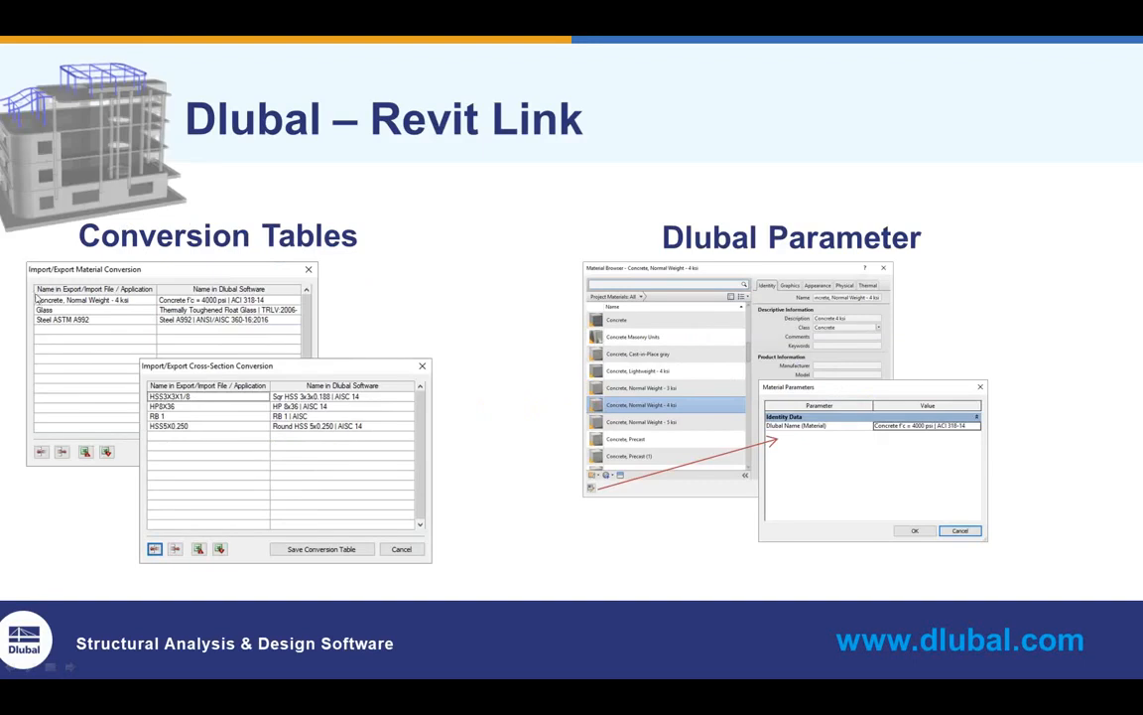
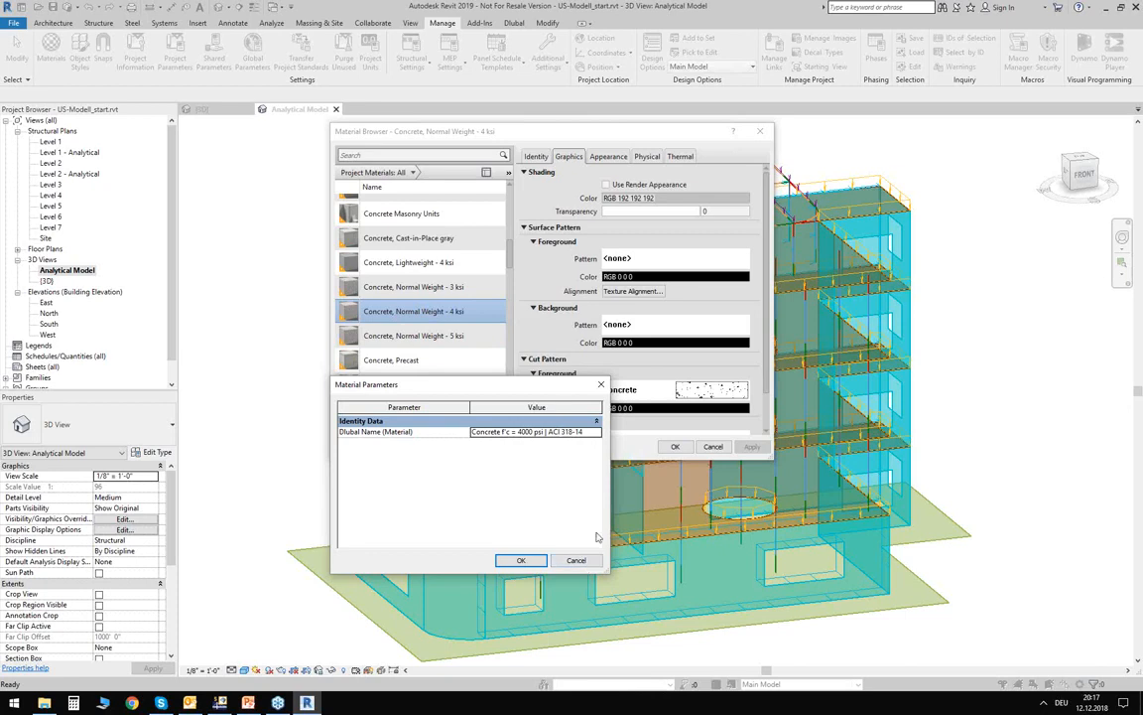
left_click(576, 559)
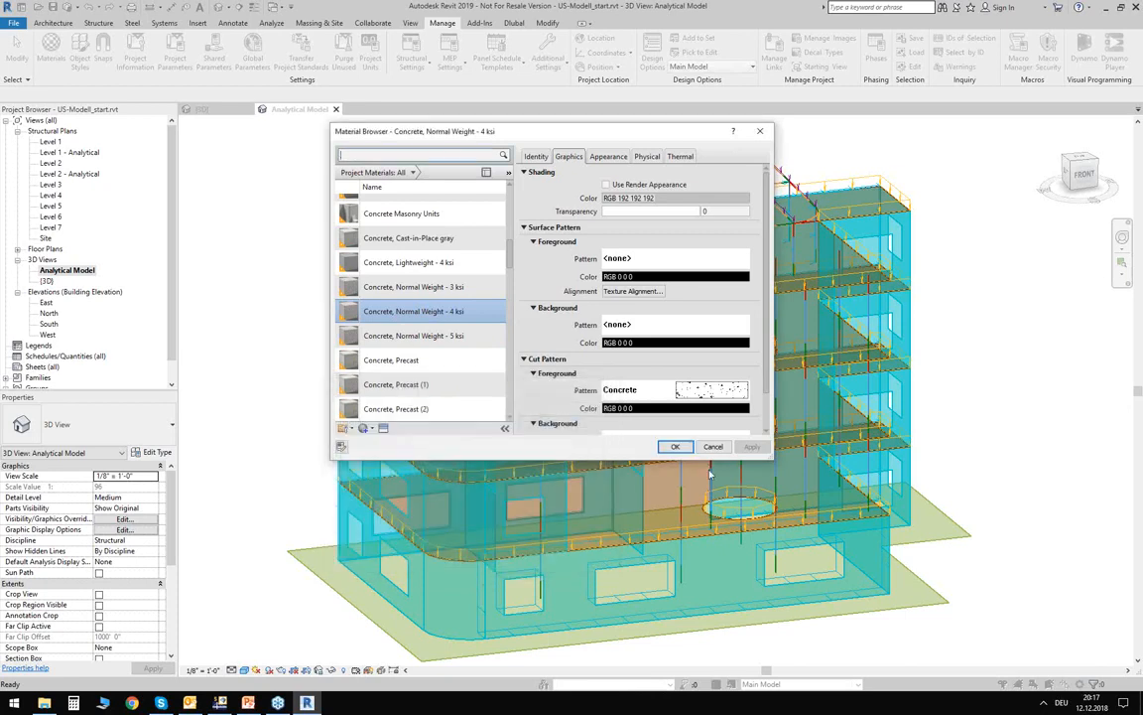
left_click(713, 448)
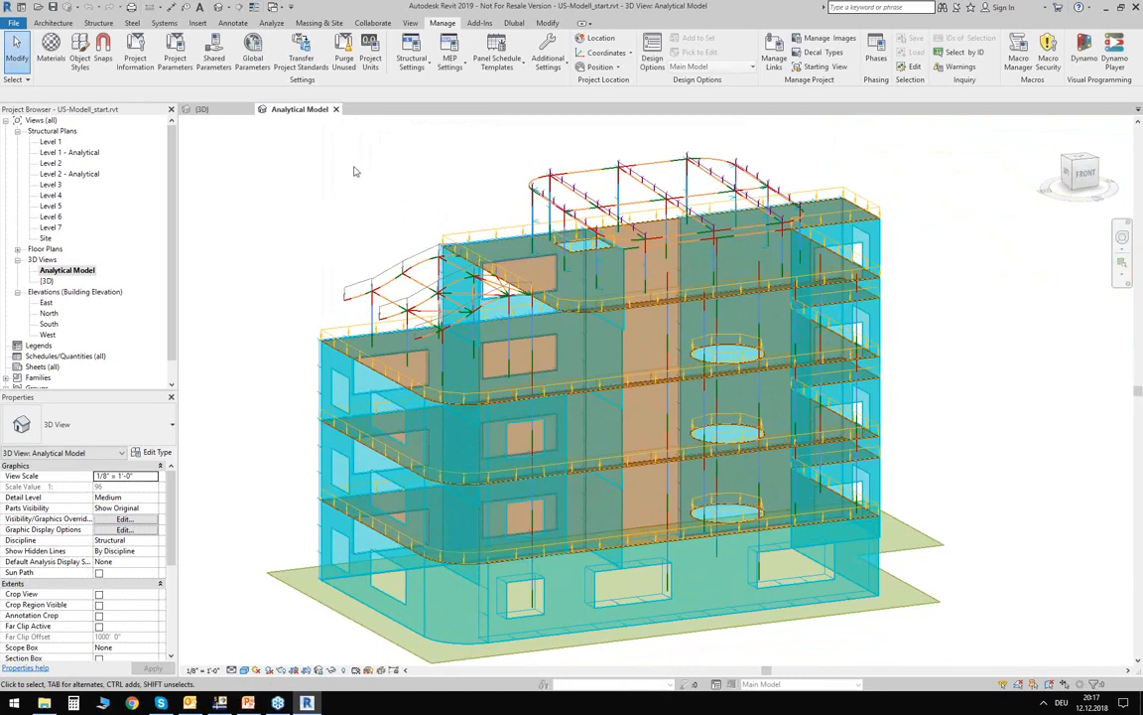
Review the load cases and load natures in the structural settings, and leave them unchanged
left_click(271, 23)
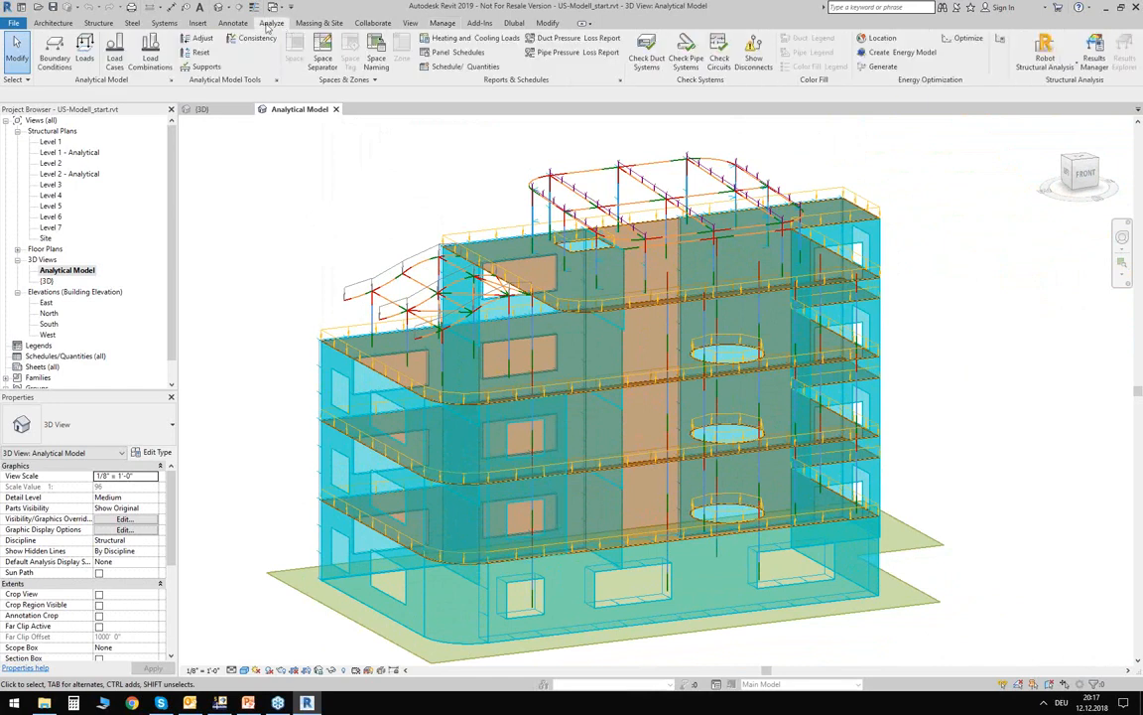
left_click(116, 55)
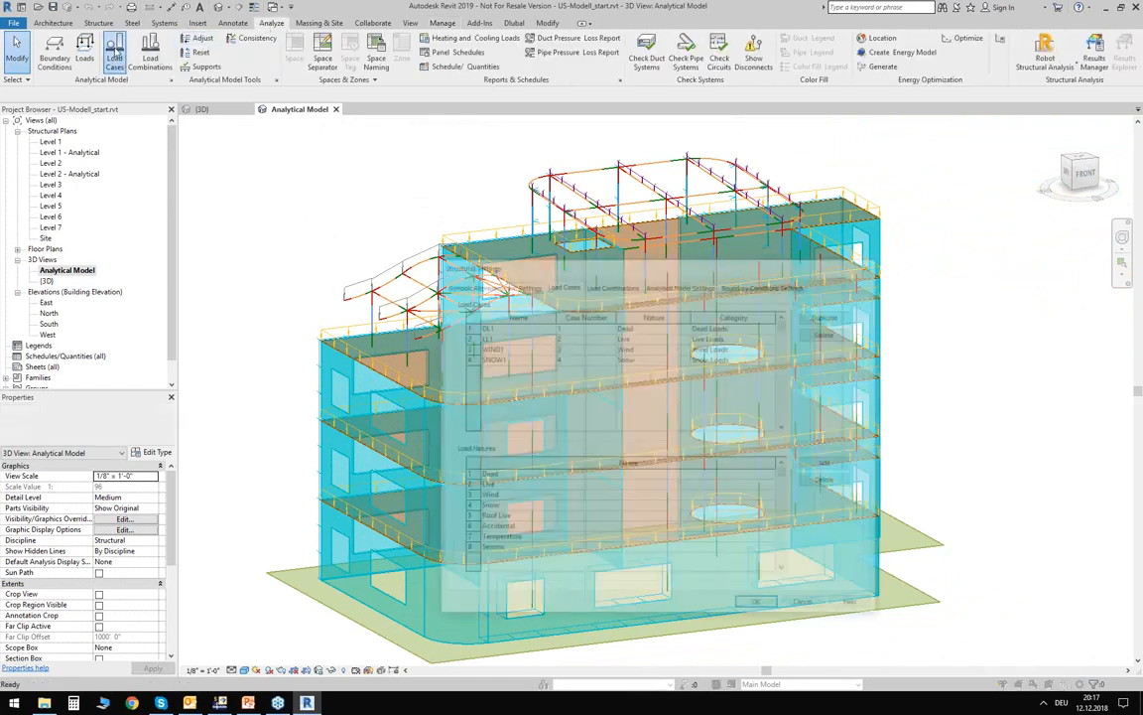
left_click_drag(519, 266, 383, 174)
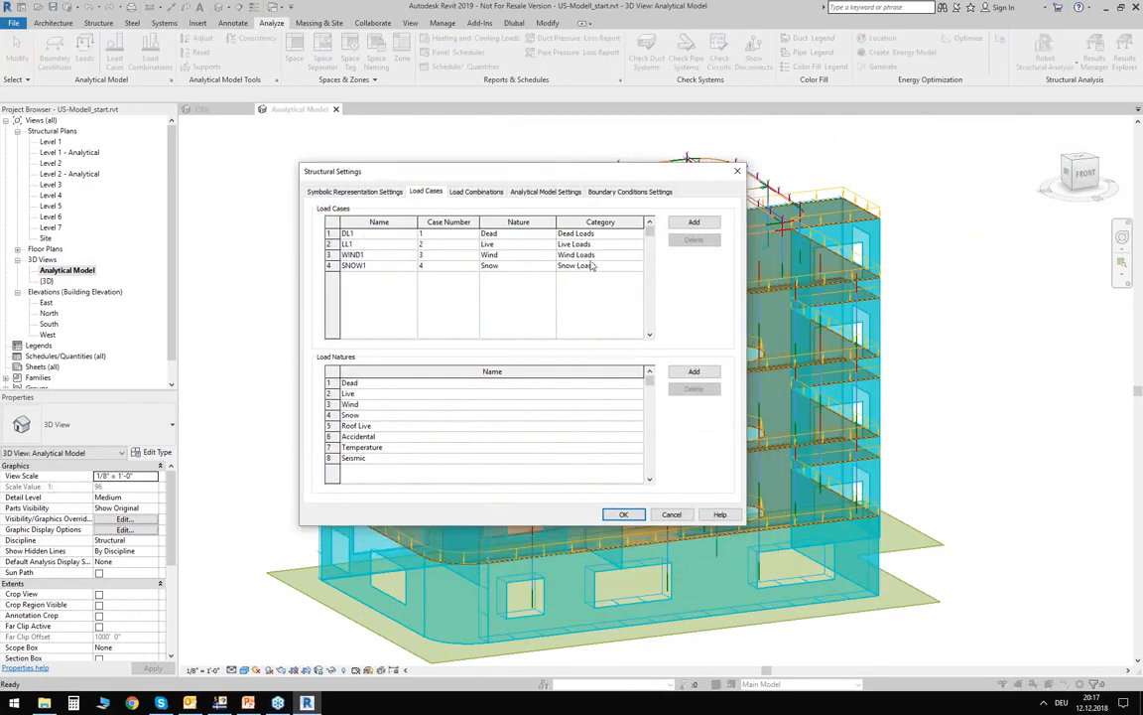
left_click(672, 515)
scroll(558, 258, "down", 2)
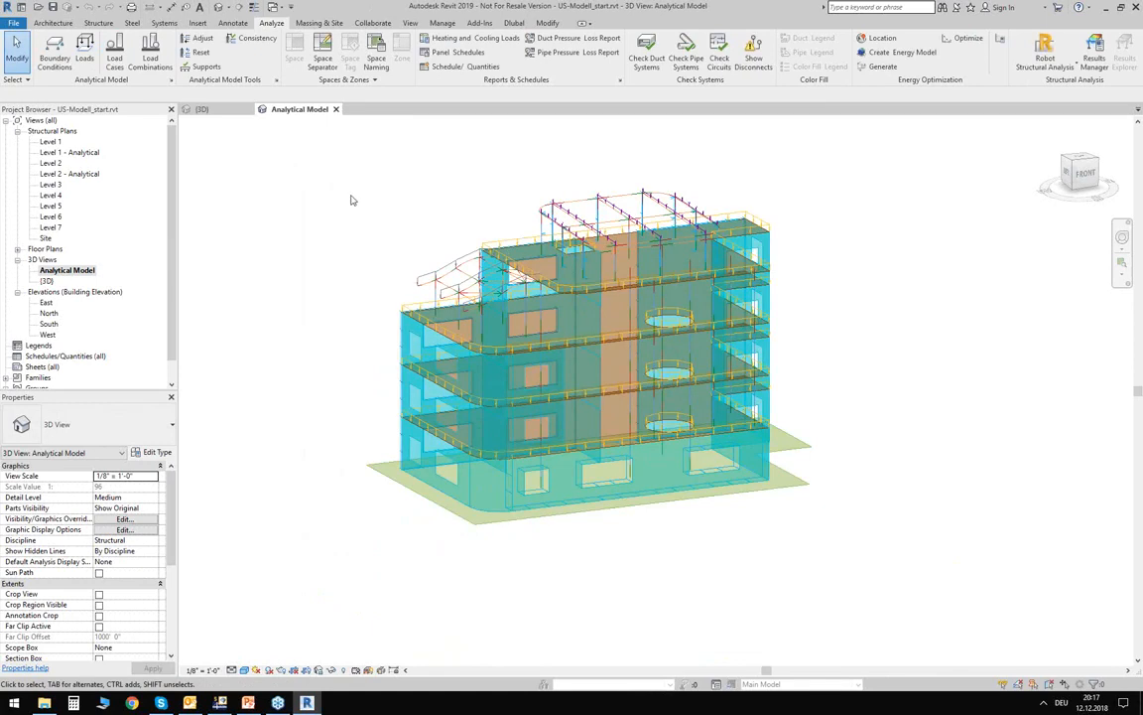
Check the empty RFEM session, return to Revit and review the Dlubal link parameters, including Dlubal Name (Material) and Member Type Truss
left_click(1110, 7)
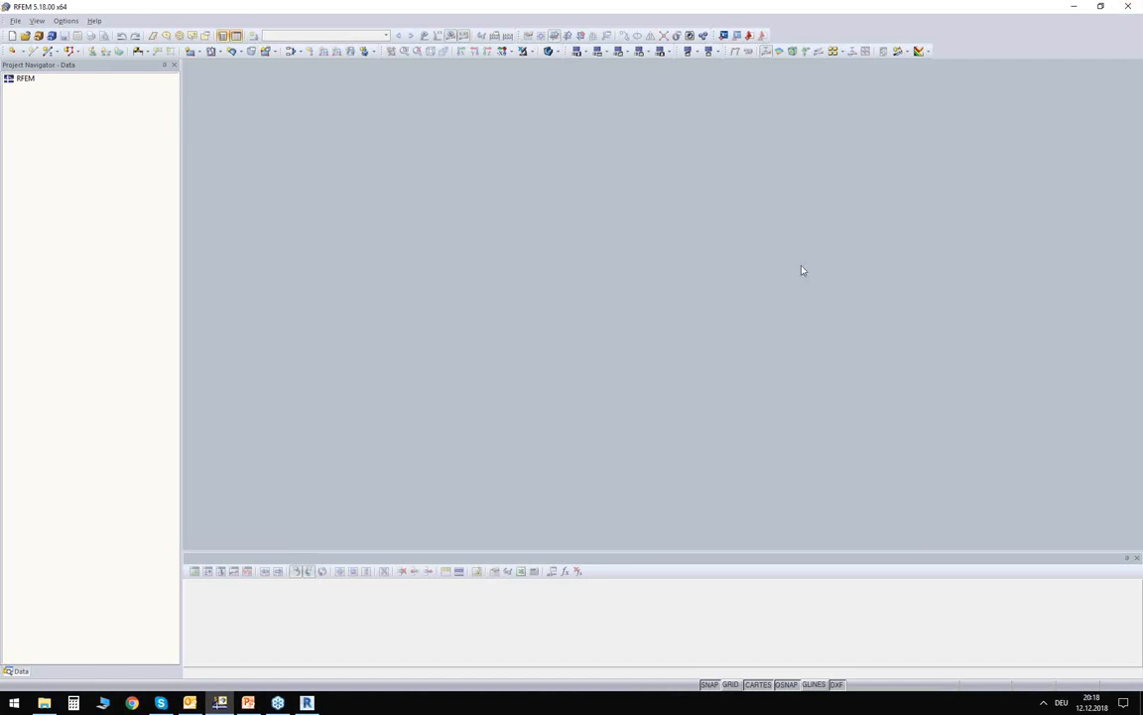
left_click(1074, 7)
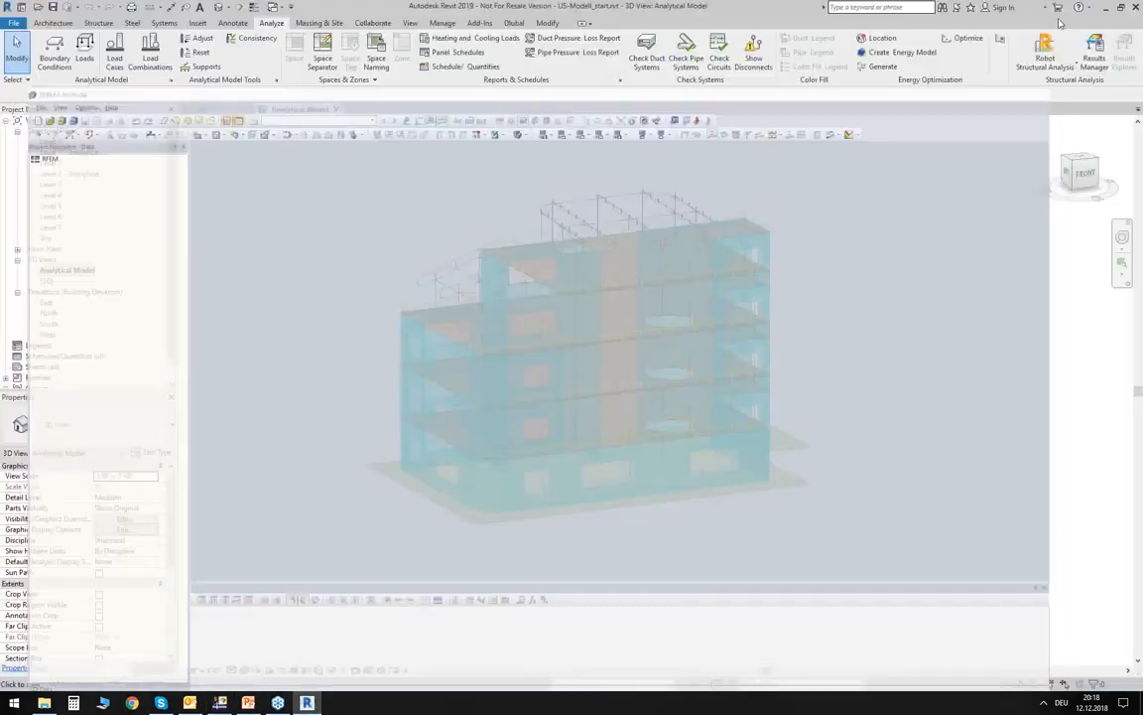
left_click(513, 23)
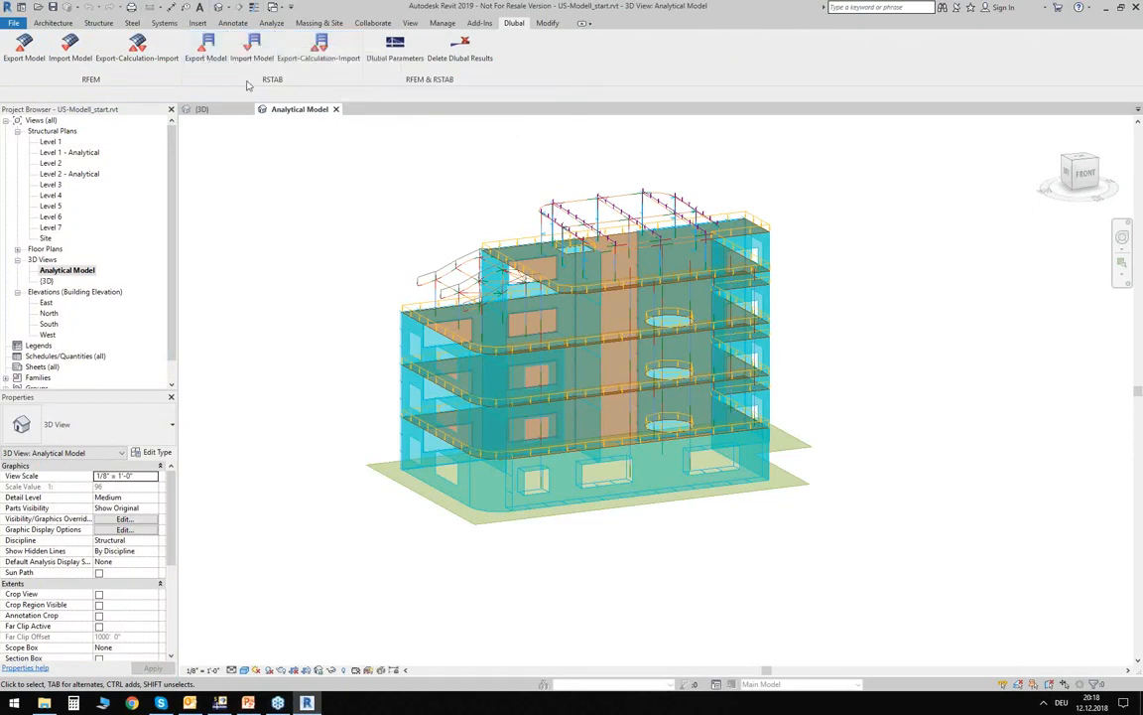
left_click(397, 49)
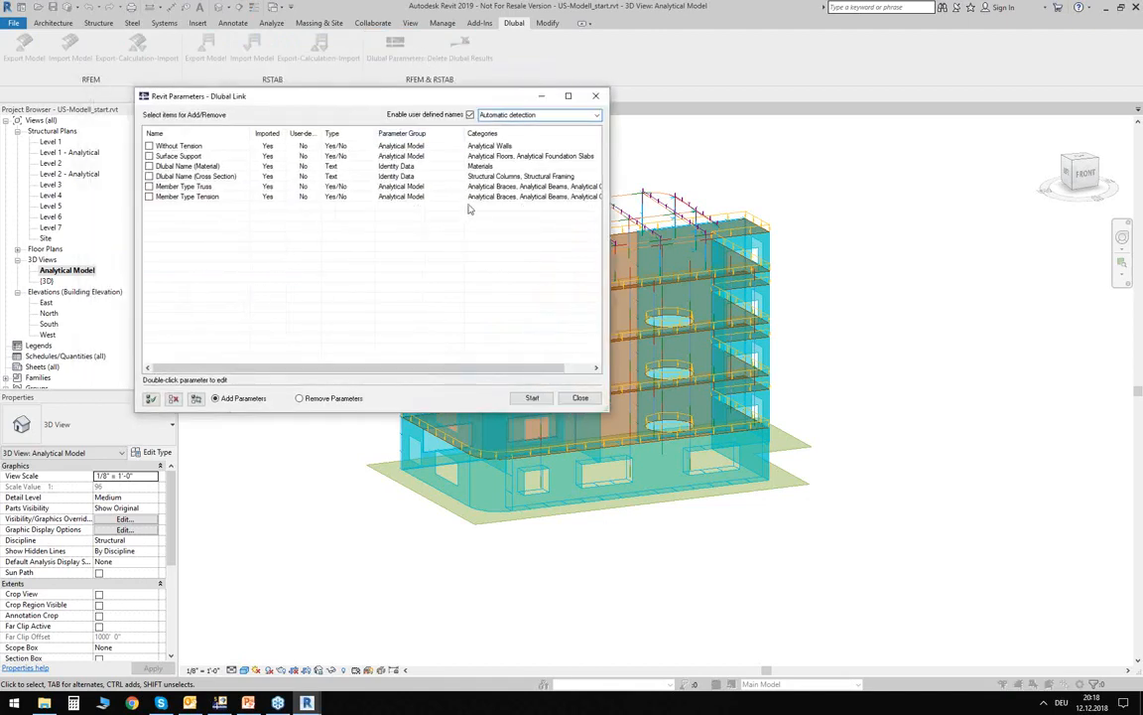
left_click(184, 167)
left_click(189, 186)
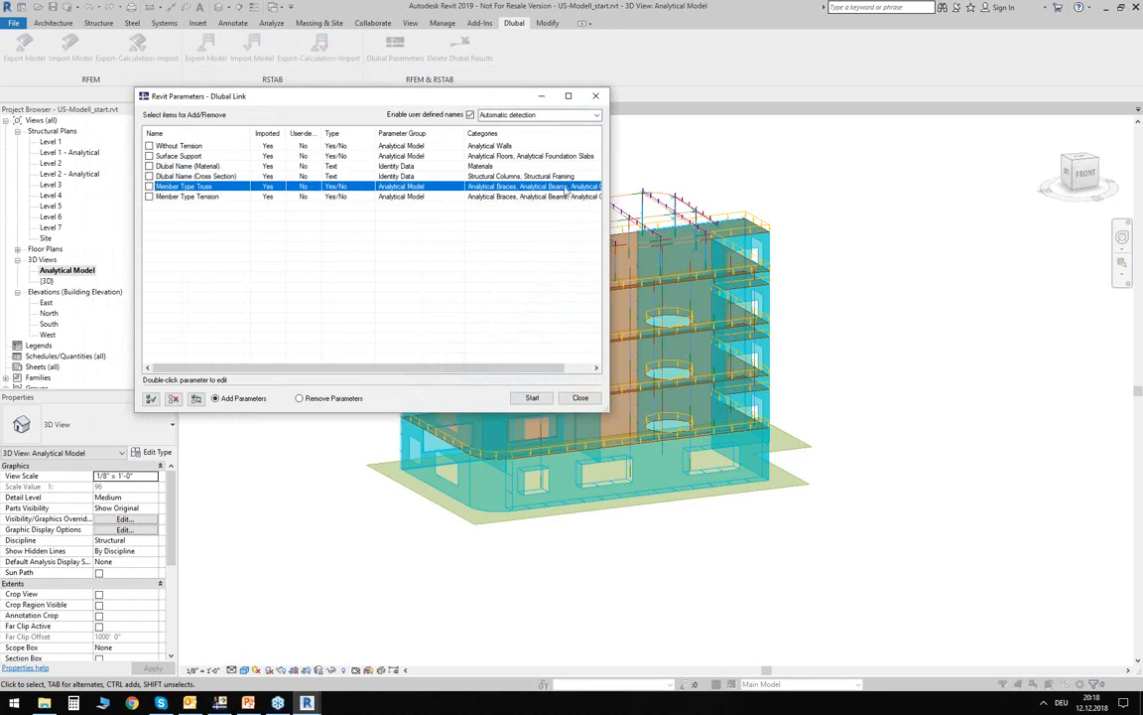
left_click(595, 96)
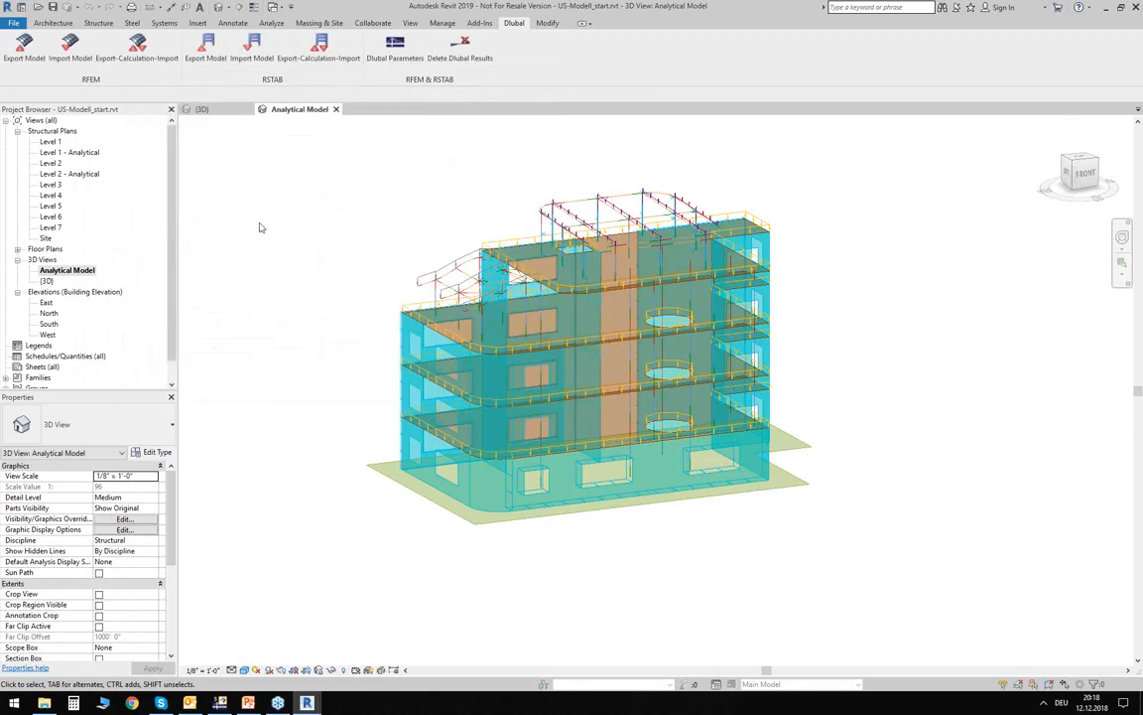
Start the model export to RFEM and set it to create a new structure
left_click(25, 54)
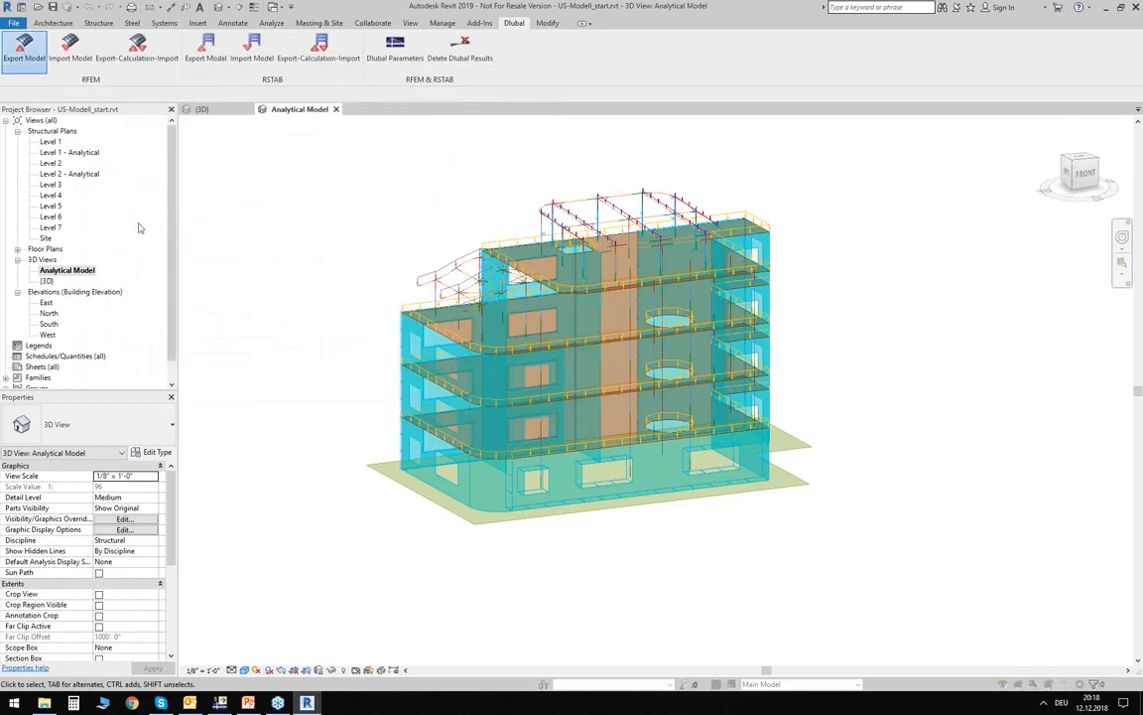
left_click_drag(421, 211, 442, 192)
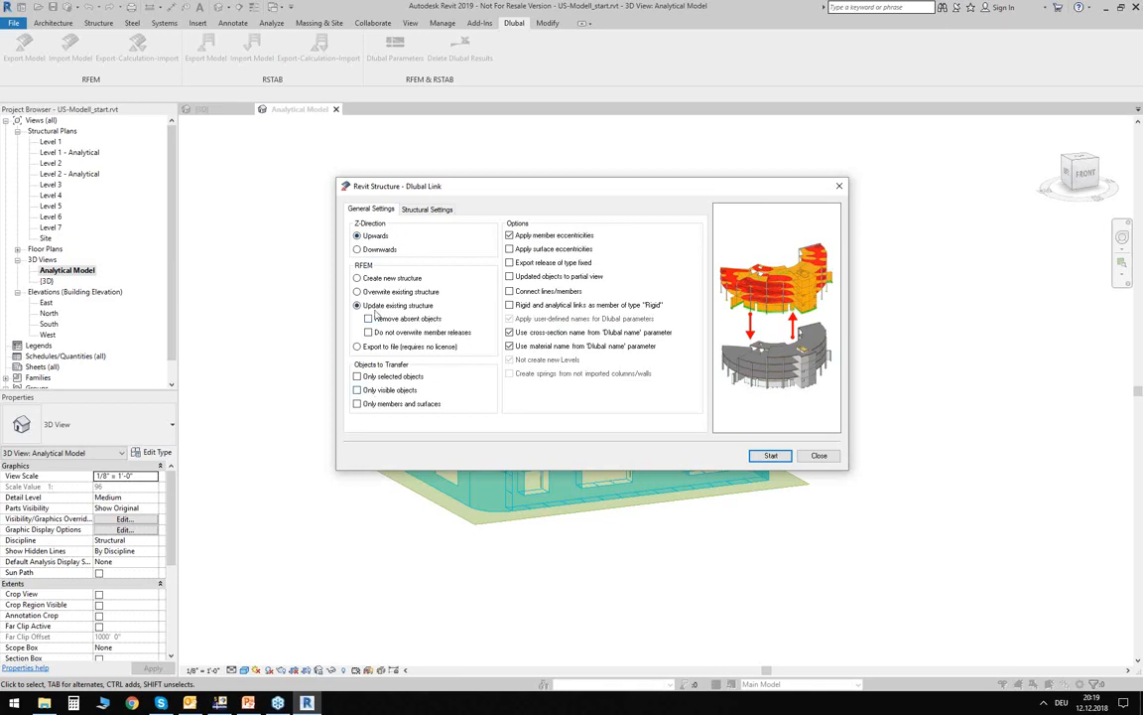
left_click(362, 279)
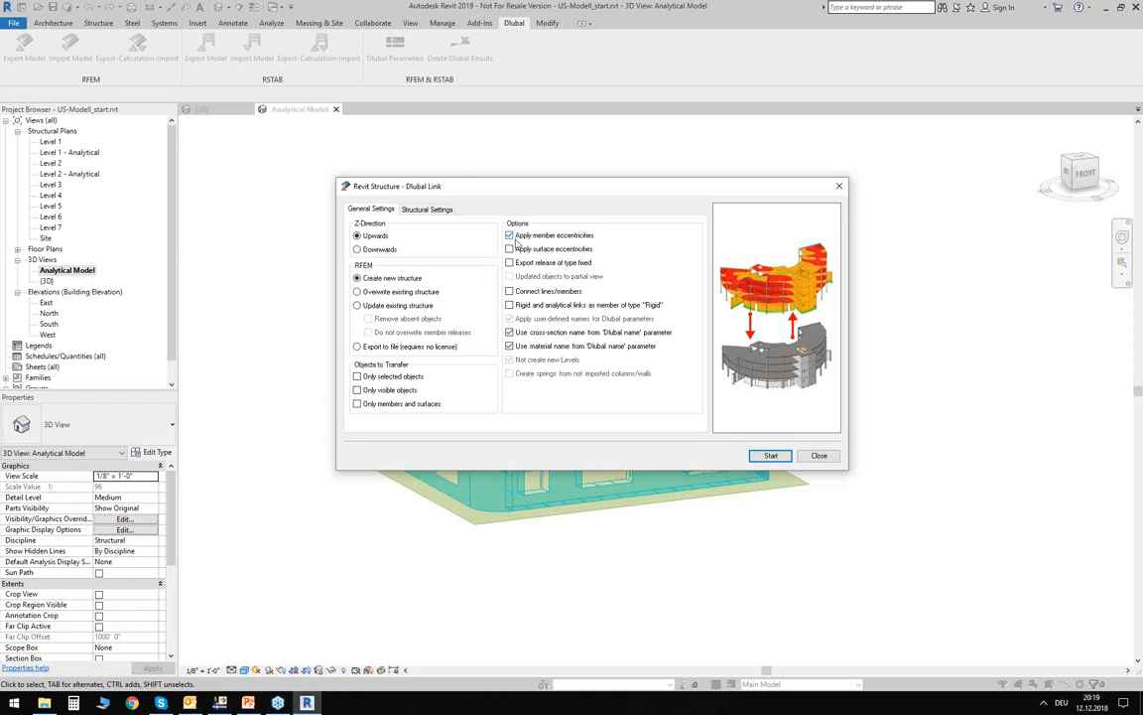
left_click_drag(562, 193, 554, 235)
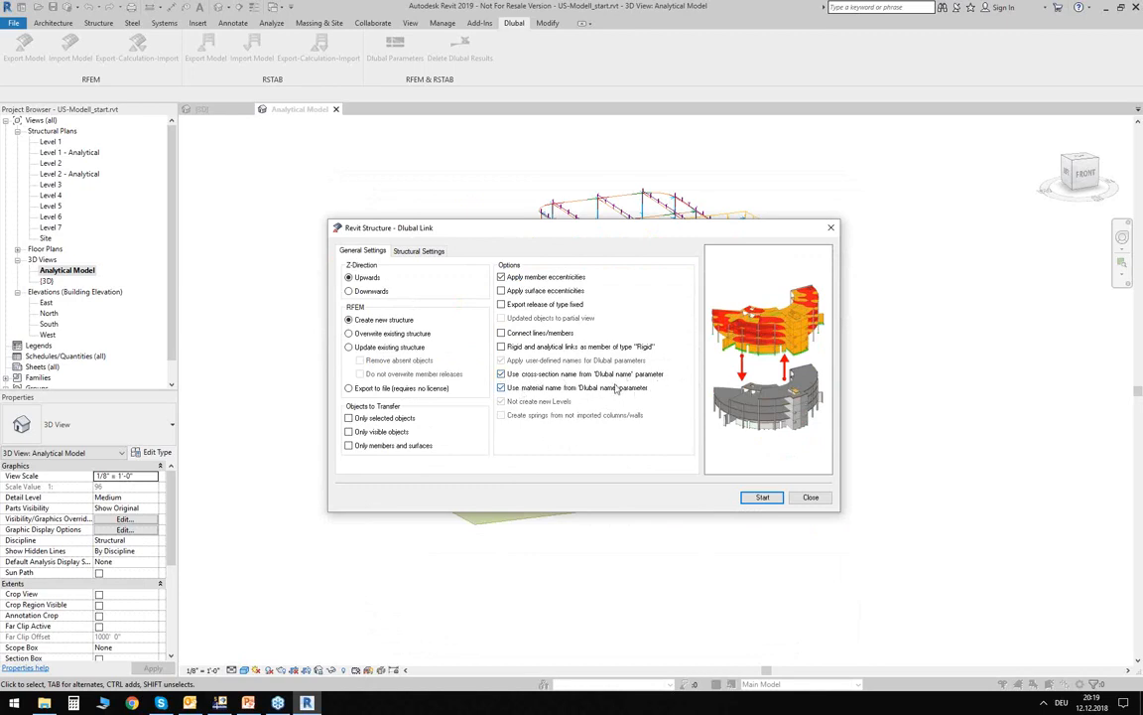
Include the loads with self-weight in load case DL1 and export the analytical model to RFEM
left_click(415, 251)
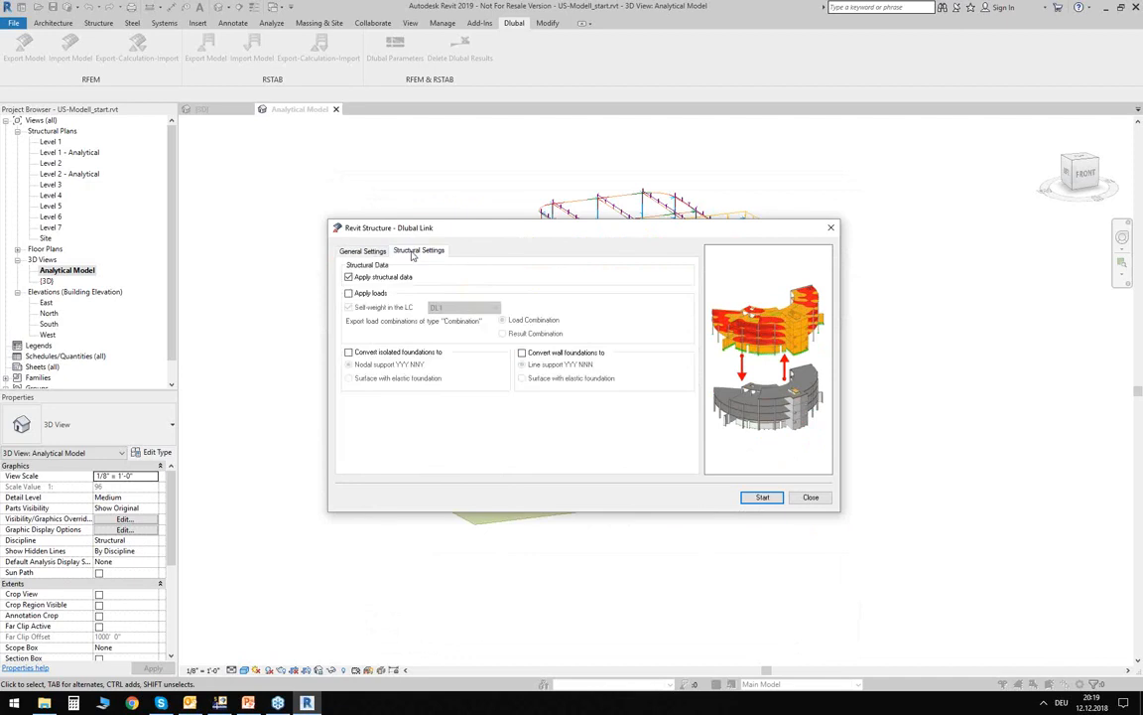
left_click(348, 293)
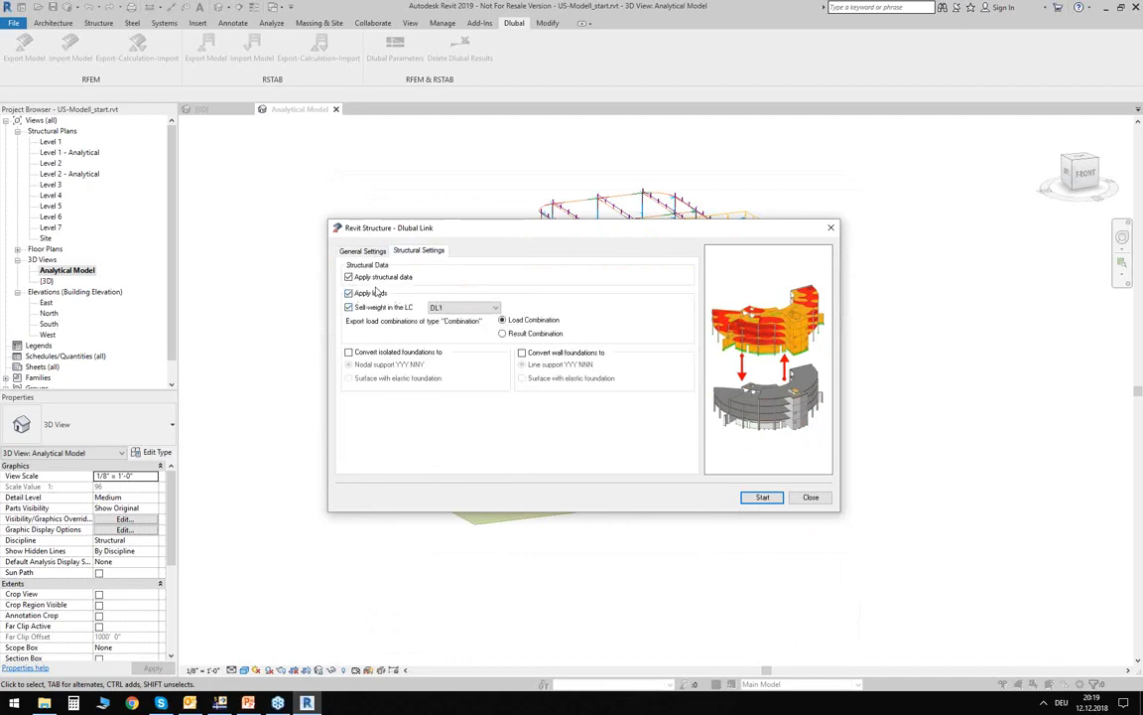
left_click(762, 498)
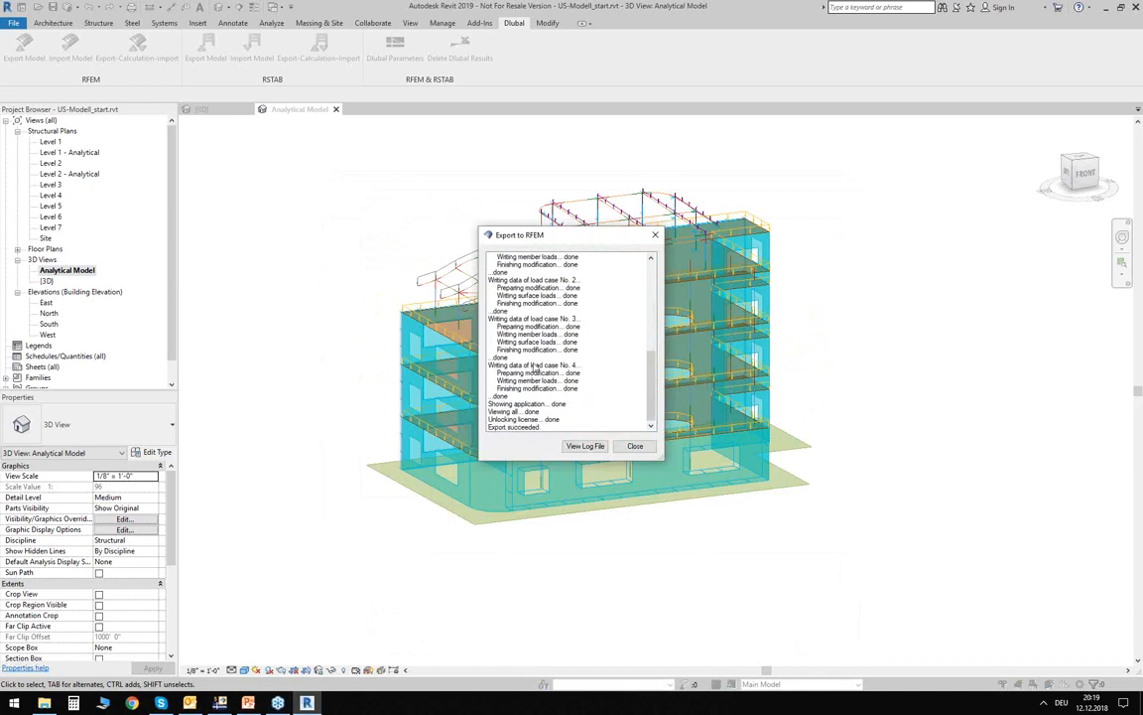
left_click(635, 446)
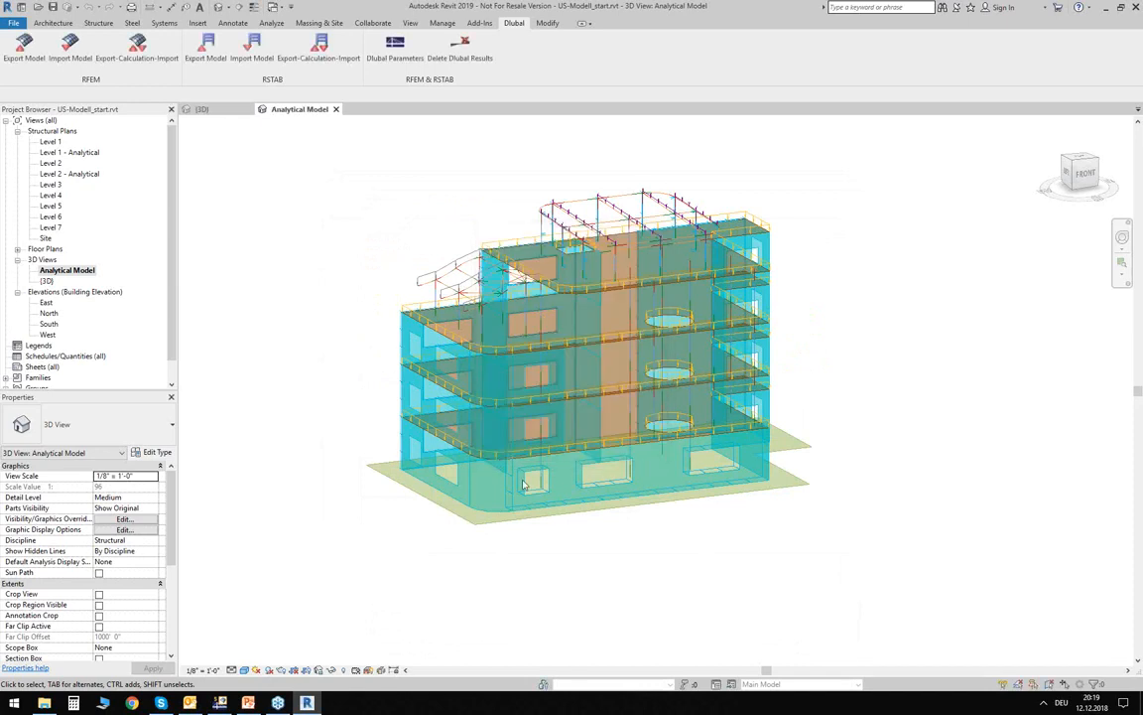
Switch to RFEM and show the US-Modell_start model maximized, in solid shading and without guidelines and grid
left_click(218, 704)
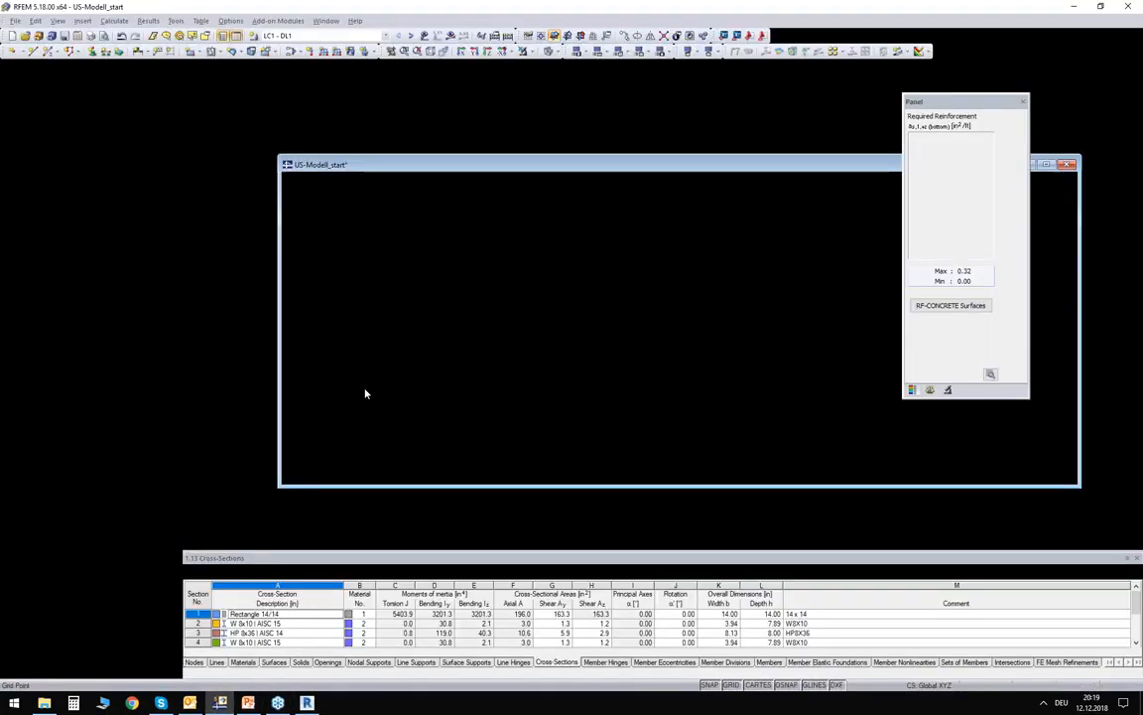
double_click(754, 165)
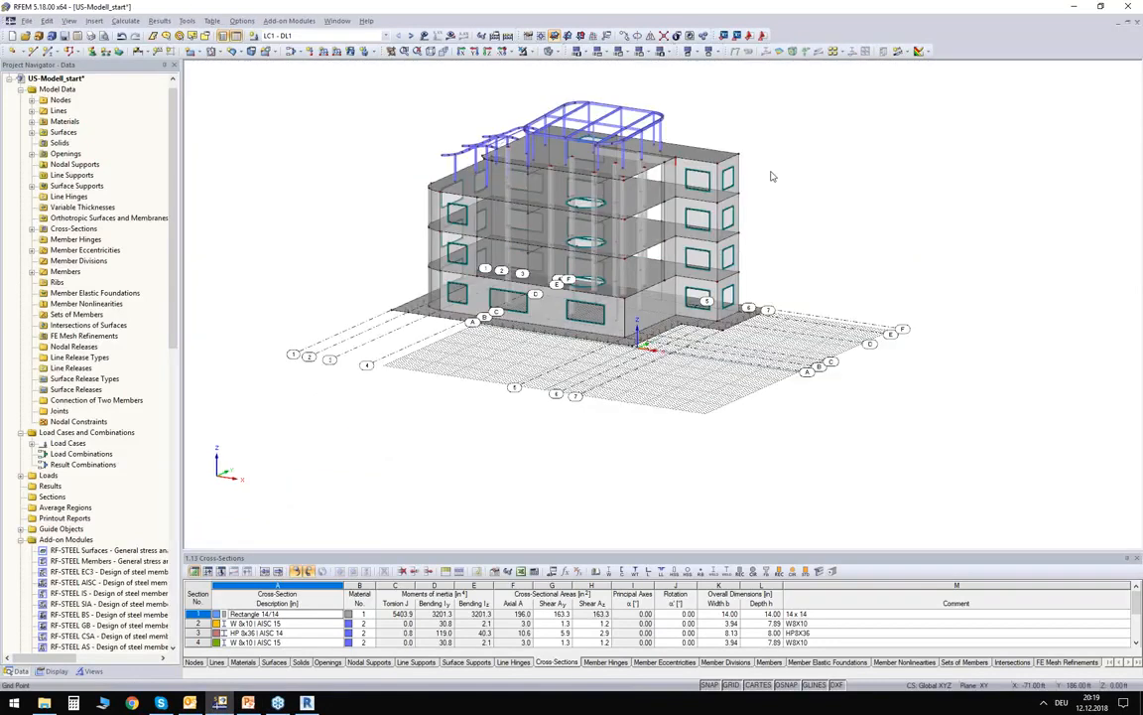
left_click(814, 686)
left_click(732, 686)
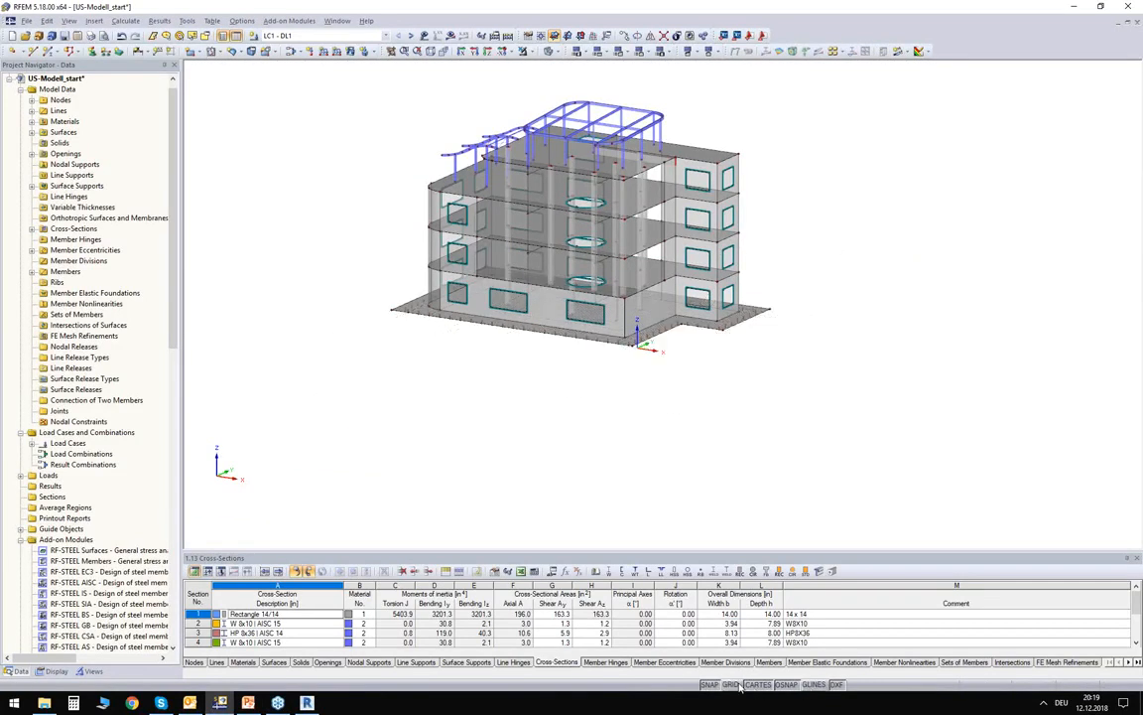
left_click(548, 52)
left_click(549, 52)
Examine the surface support under the foundation slab at the building's rounded front corner
scroll(519, 133, "up", 3)
middle_click_drag(519, 133, 561, 121, "ctrl")
scroll(298, 478, "up", 3)
left_click(331, 499)
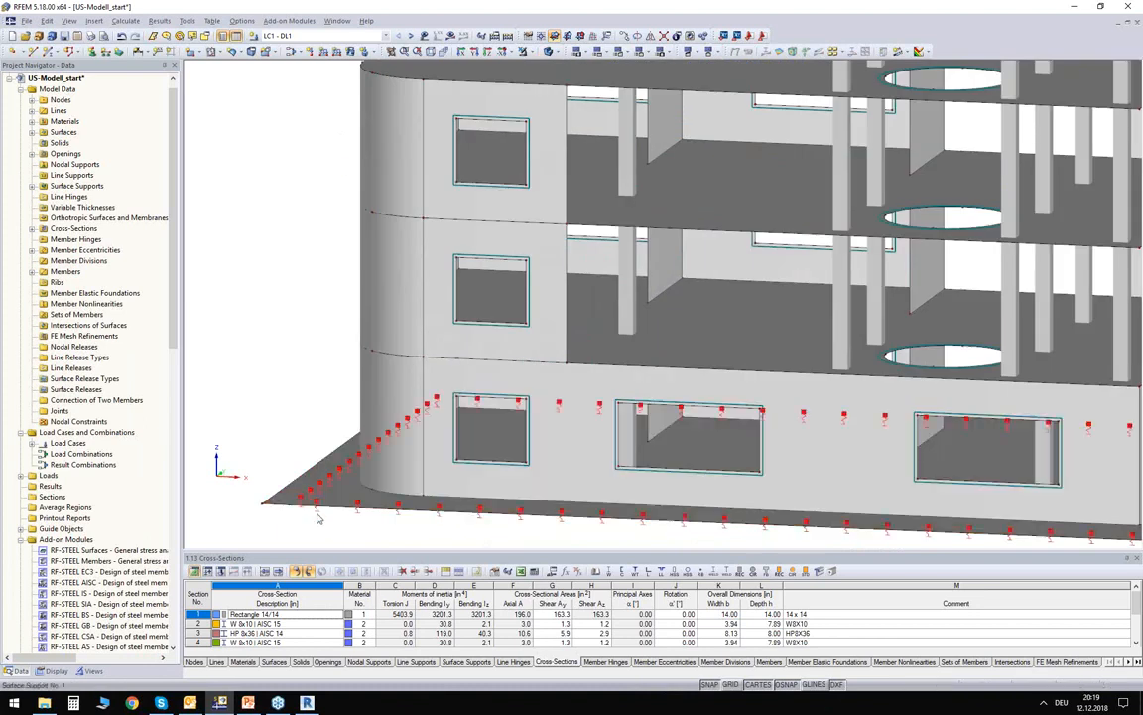
double_click(318, 514)
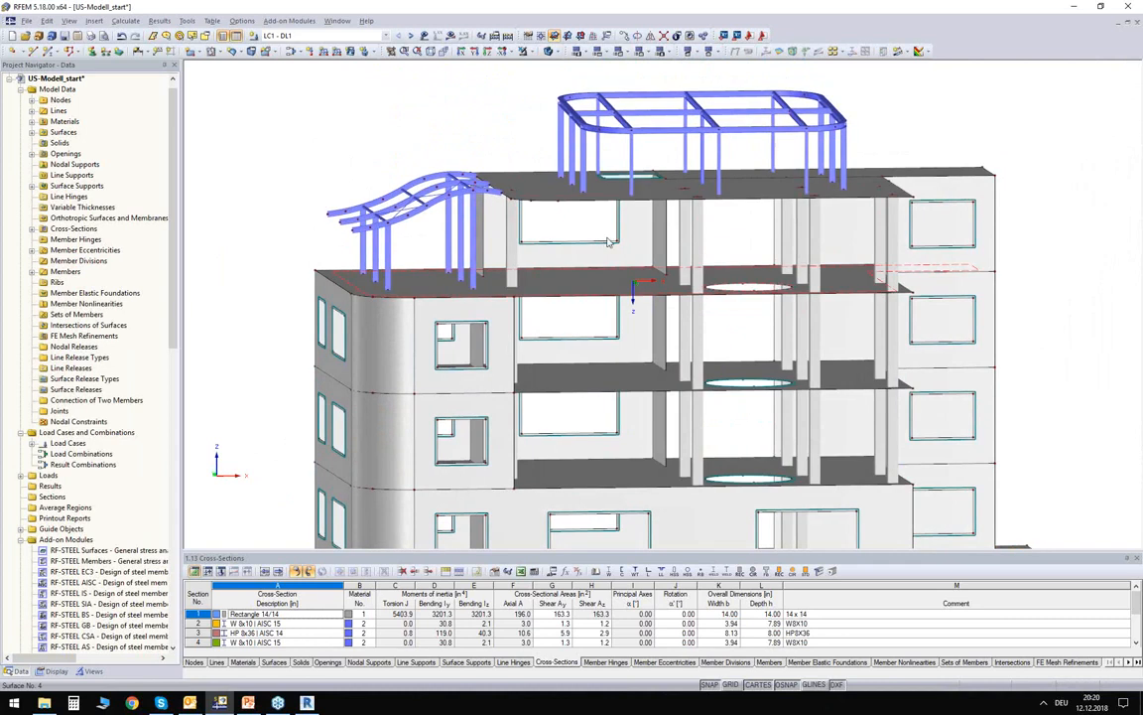
Examine the transferred rooftop steel frame and the curved roof frame with its cross bracing from the side and the front corner
middle_click_drag(440, 236, 409, 222, "ctrl")
middle_click_drag(477, 210, 947, 125, "ctrl")
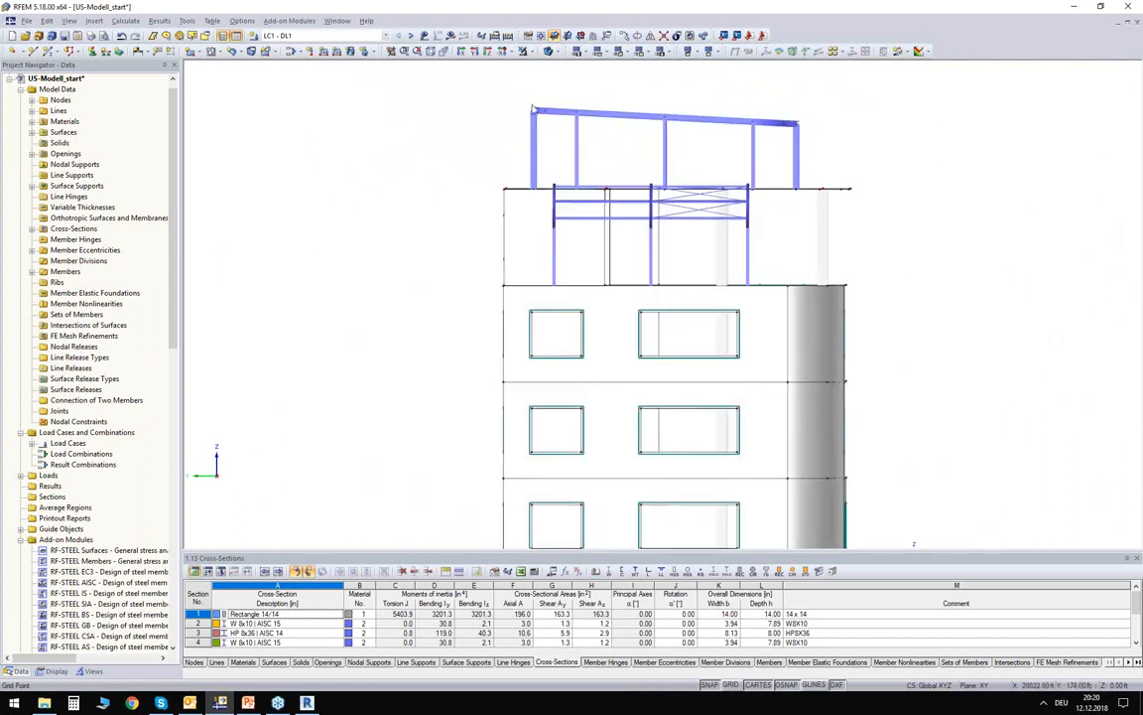
middle_click_drag(938, 171, 534, 222, "ctrl")
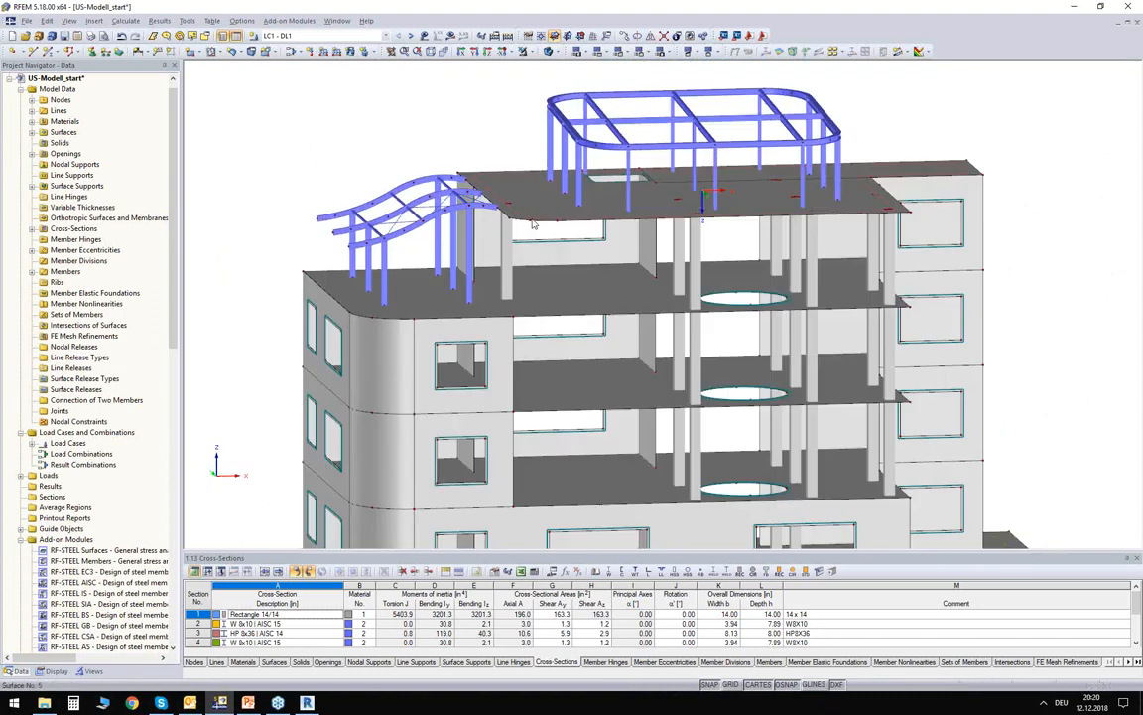
scroll(345, 153, "down", 2)
middle_click_drag(297, 173, 335, 206, "ctrl")
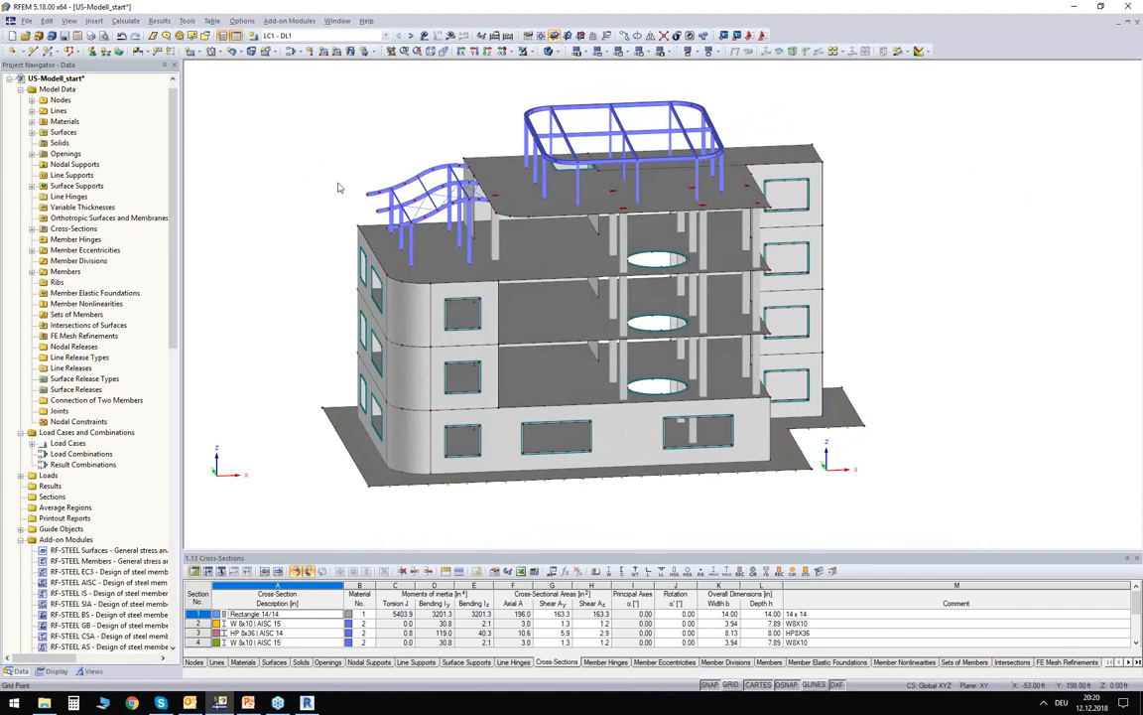
Color the model graphics according to material and examine the concrete and steel parts of the building
scroll(353, 231, "up", 2)
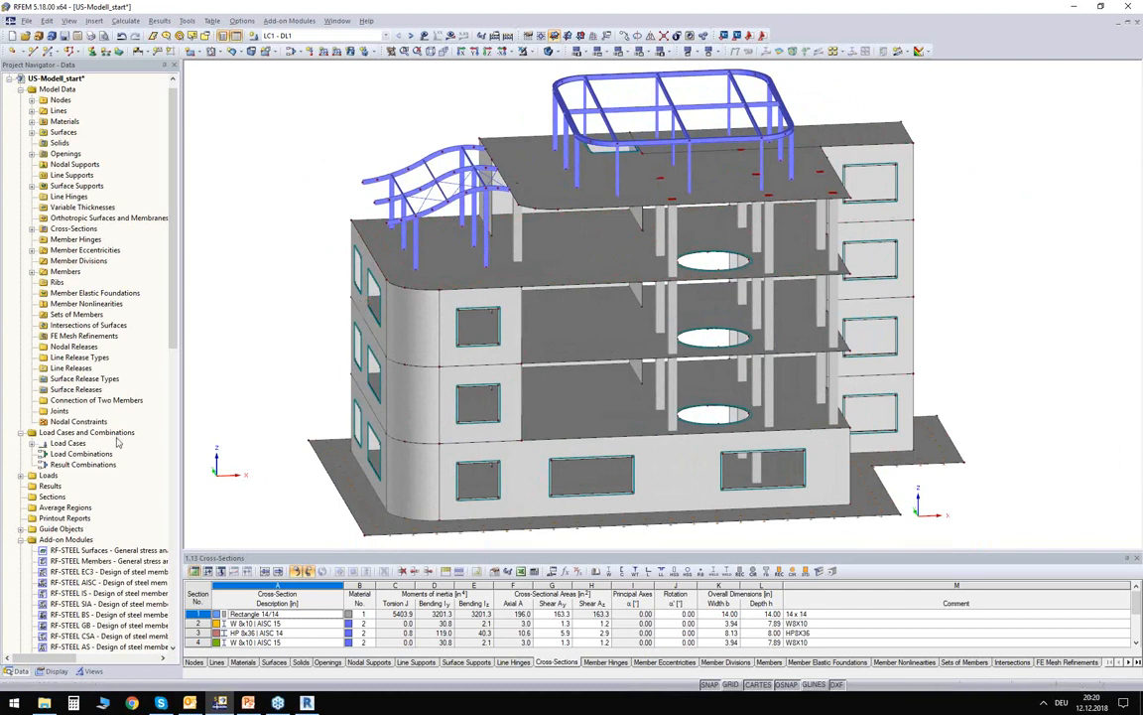
left_click(55, 671)
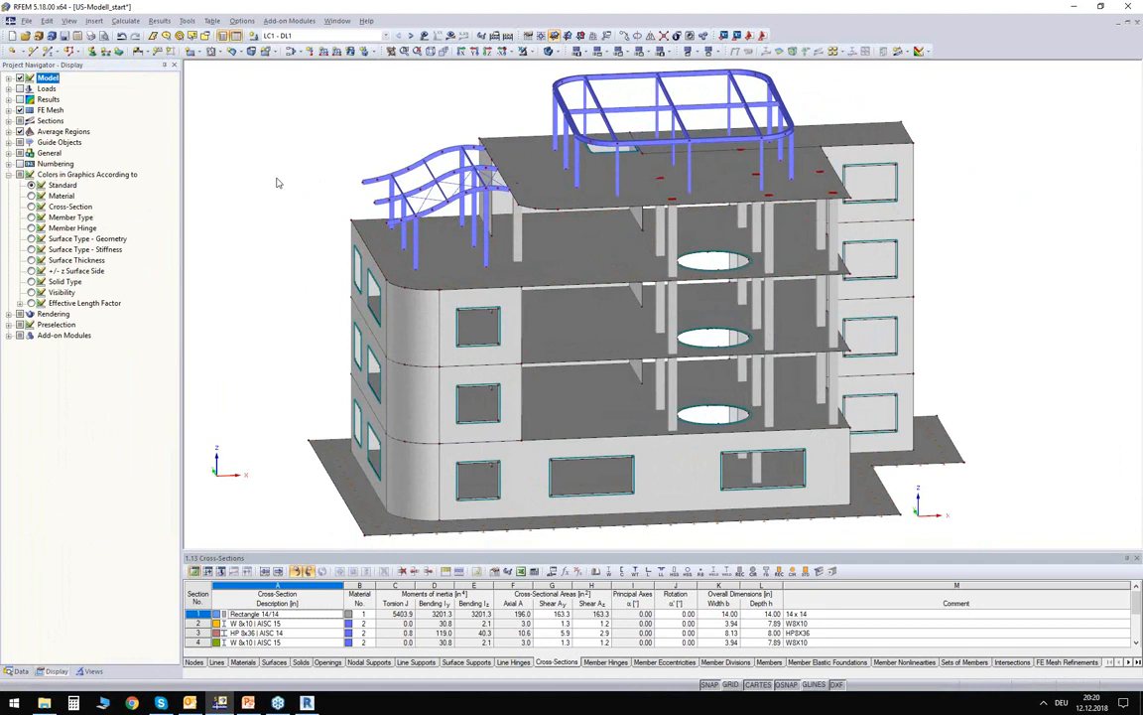
middle_click_drag(269, 208, 264, 181, "ctrl")
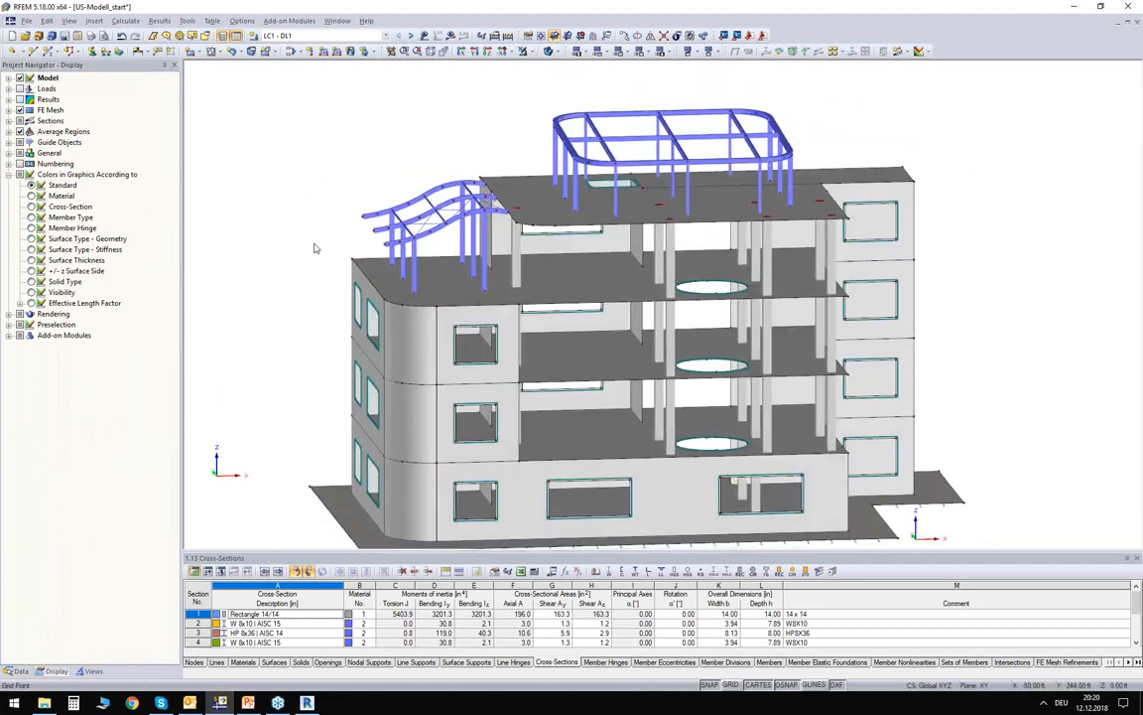
left_click(31, 196)
middle_click_drag(792, 238, 723, 209)
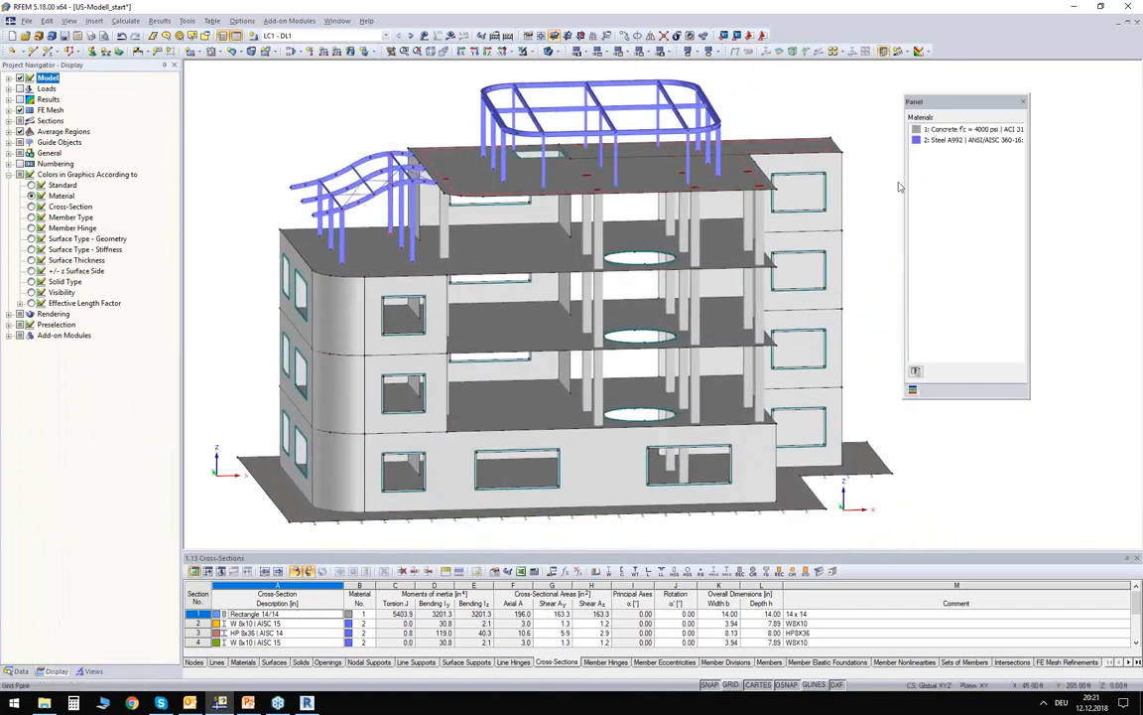
Color the model graphics according to cross-section and examine the rooftop frame, the curved roof frame and the columns
left_click(894, 203)
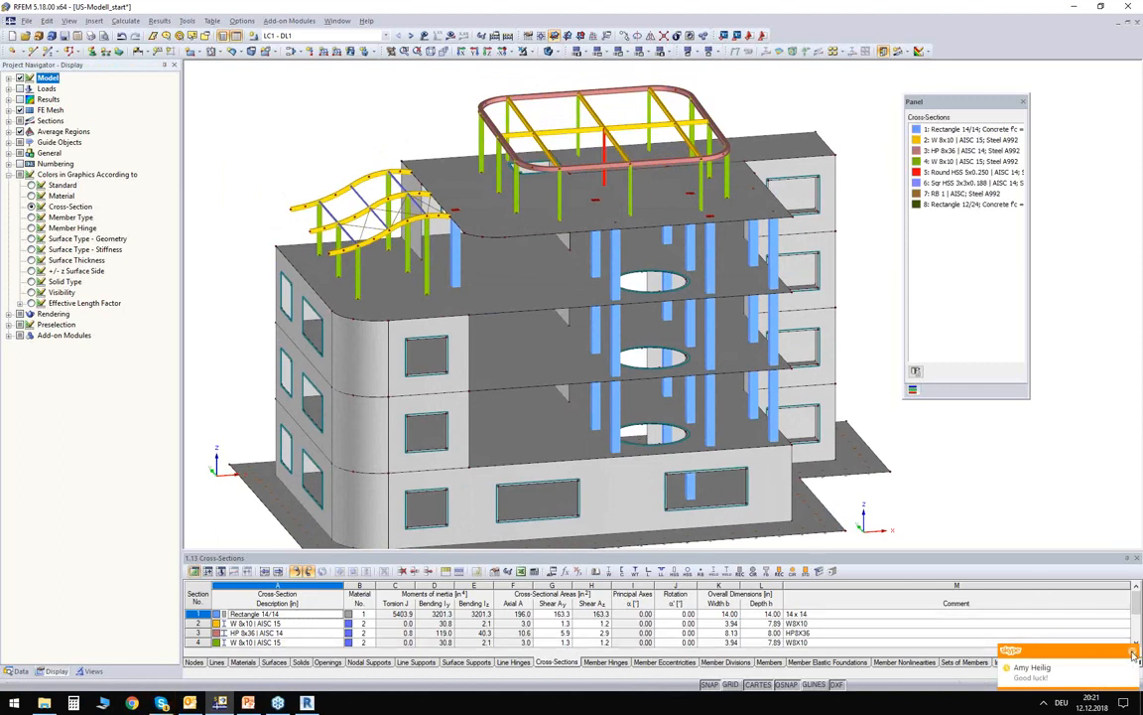
middle_click_drag(275, 133, 308, 198)
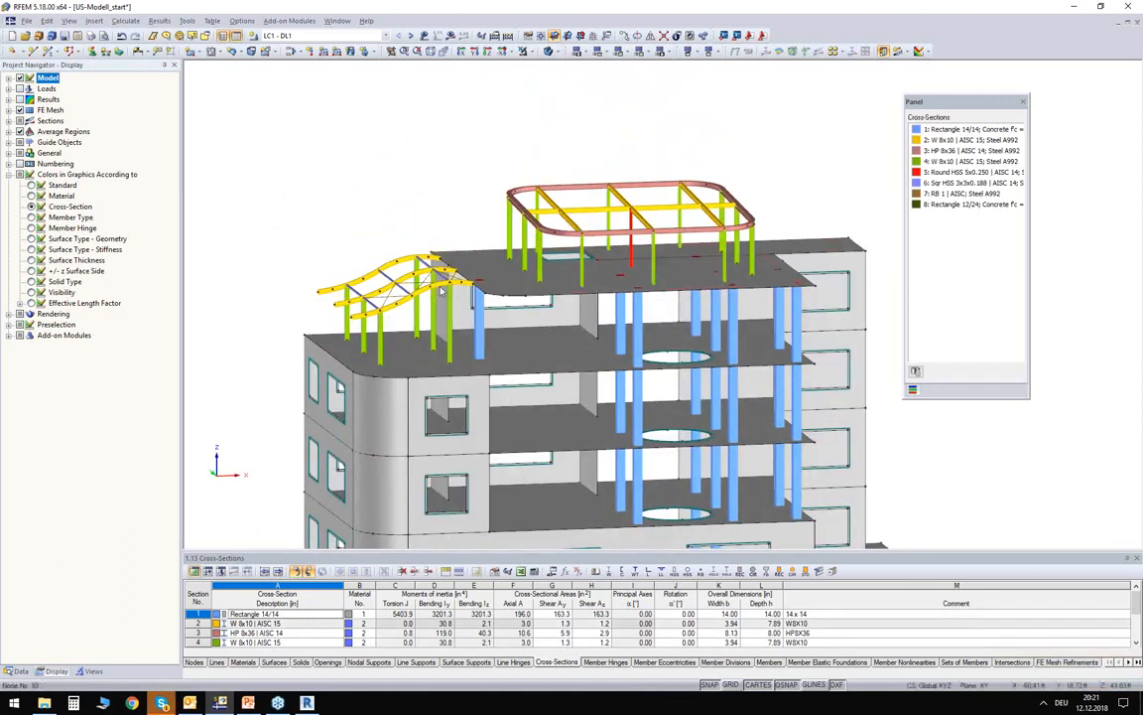
scroll(341, 314, "up", 3)
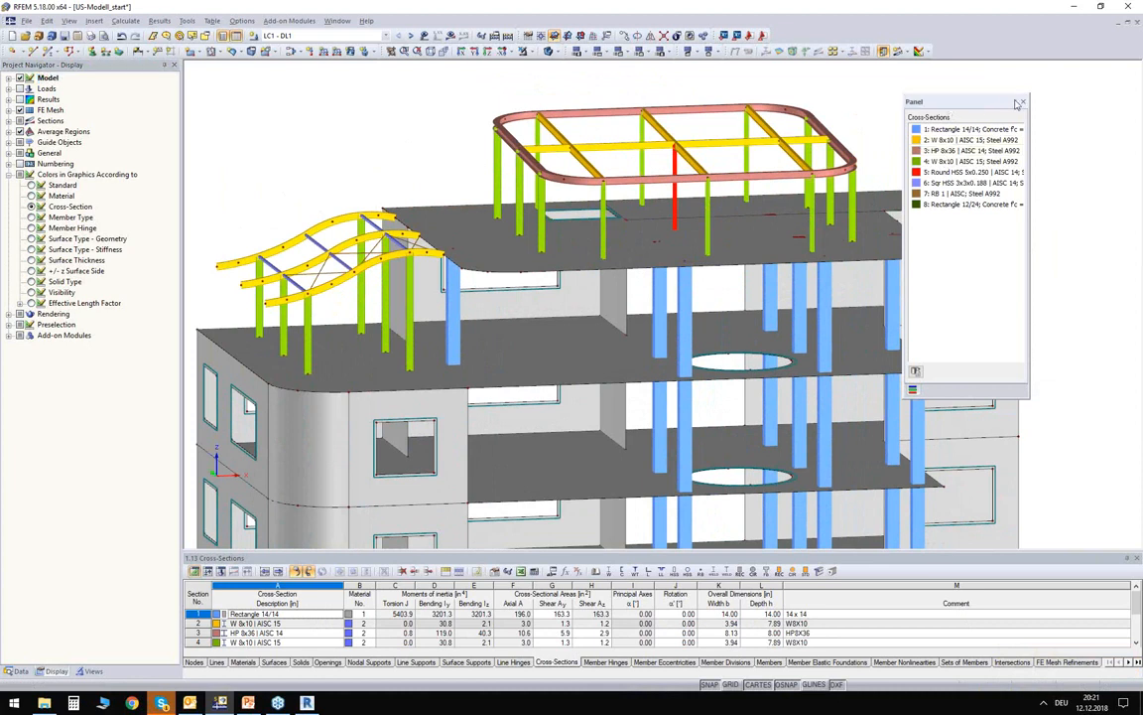
left_click_drag(916, 100, 978, 94)
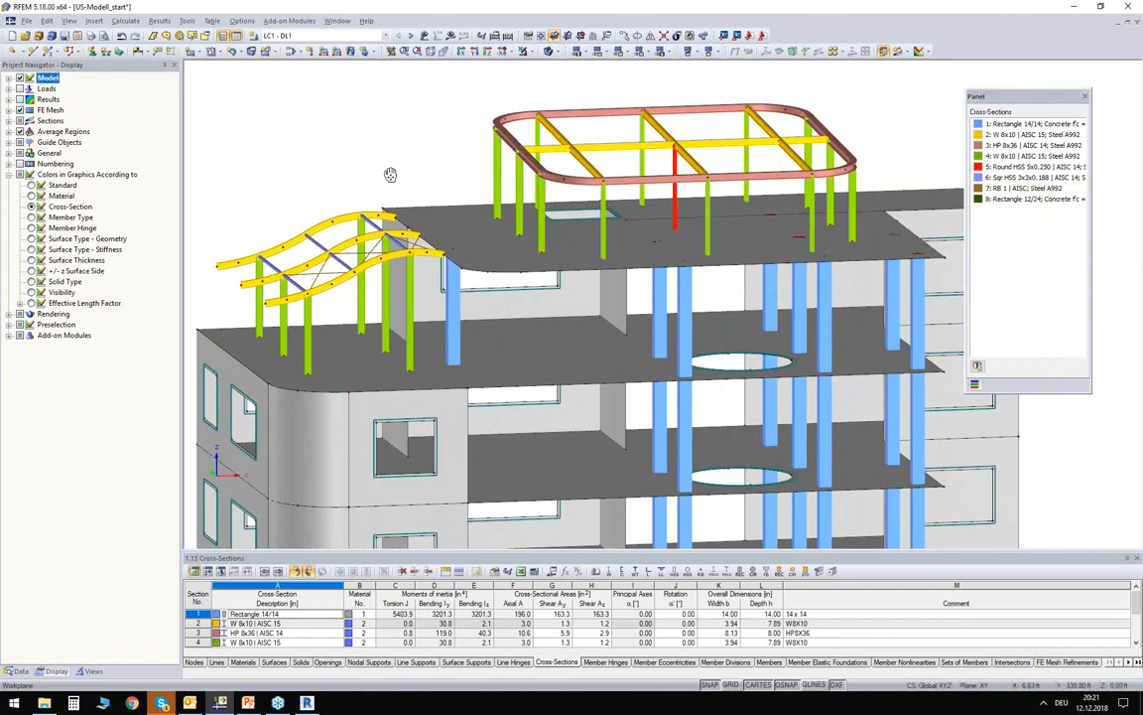
middle_click_drag(390, 174, 398, 150)
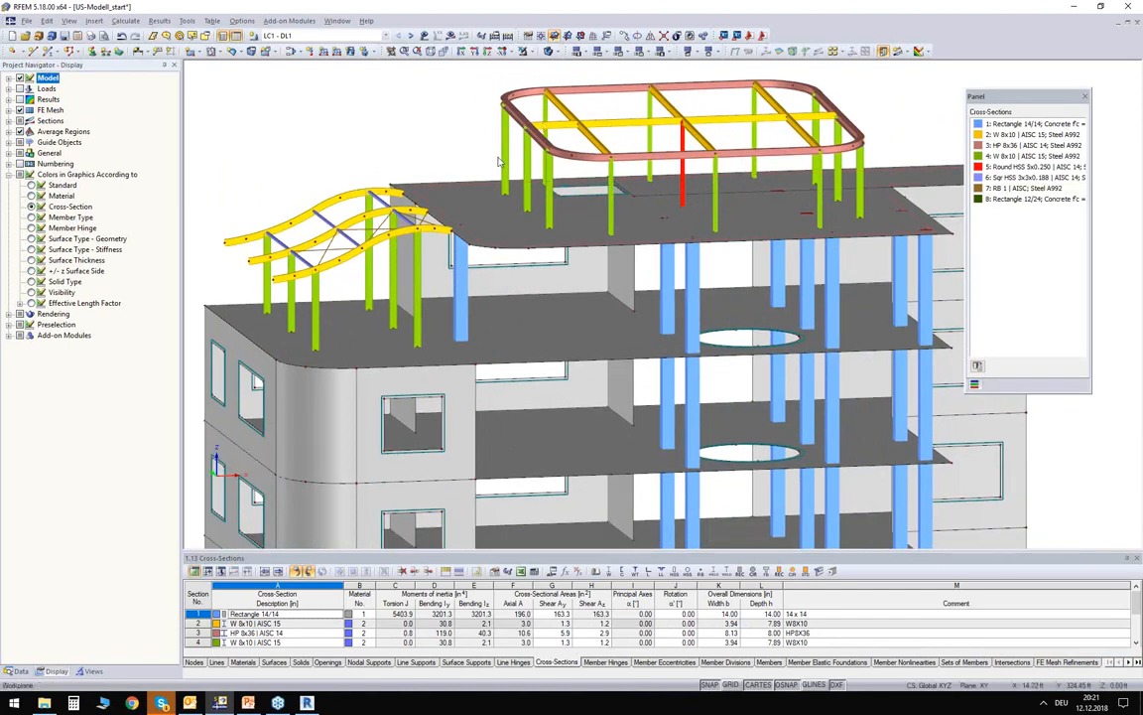
Color the model graphics according to member type and examine the curved roof frame's beams, trusses and tension members up close
scroll(501, 161, "down", 2)
left_click(31, 218)
middle_click_drag(380, 160, 344, 151, "ctrl")
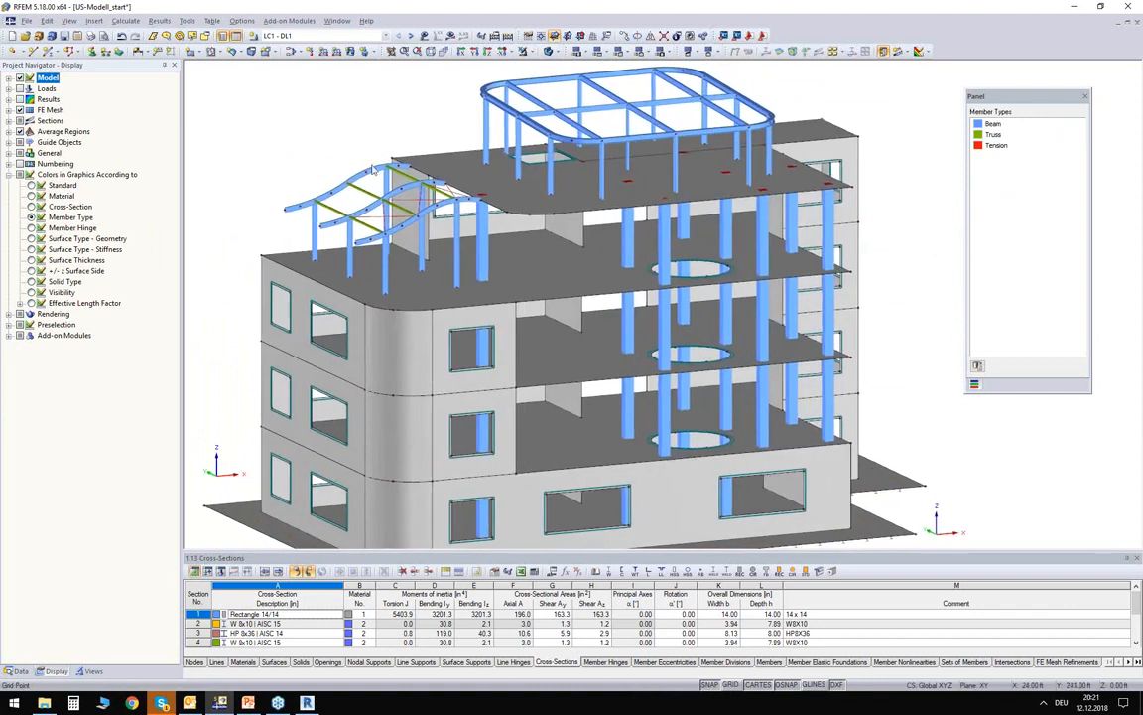
scroll(368, 208, "up", 8)
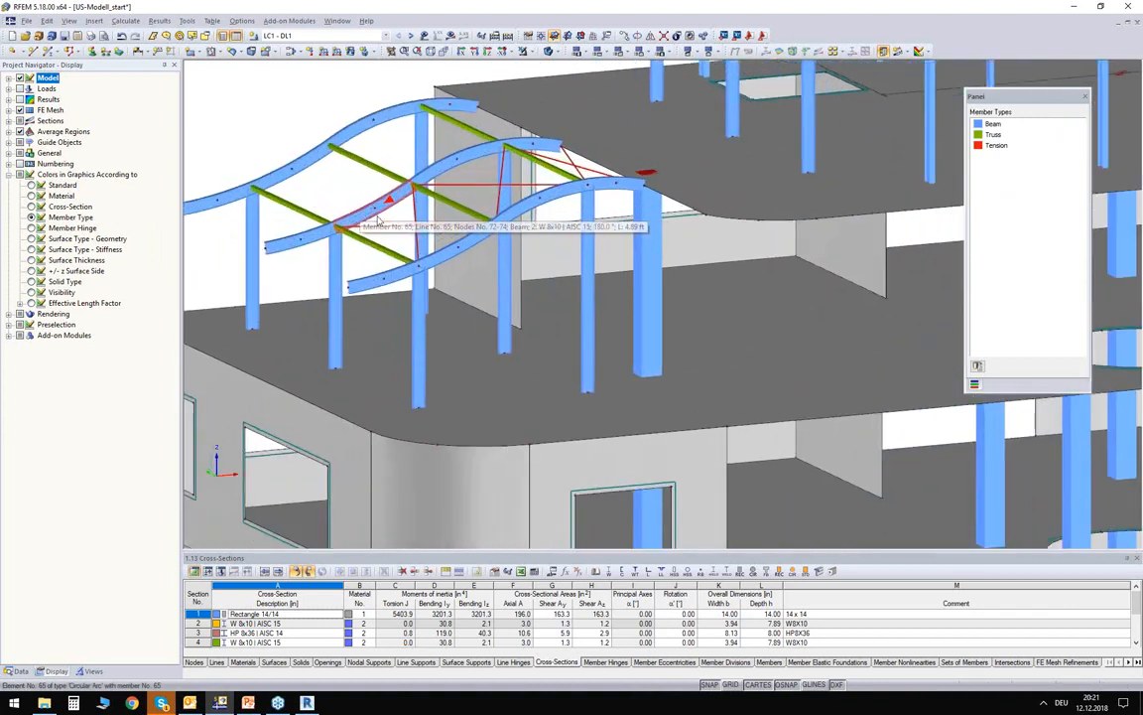
scroll(441, 243, "down", 5)
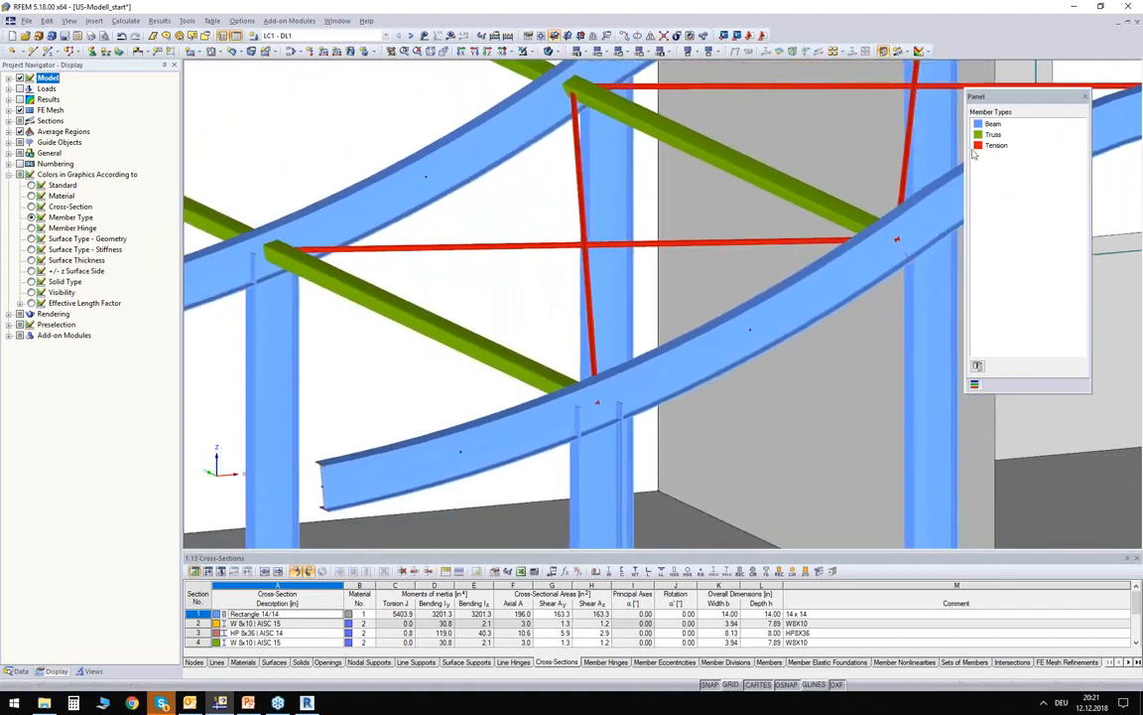
left_click_drag(1007, 98, 1046, 146)
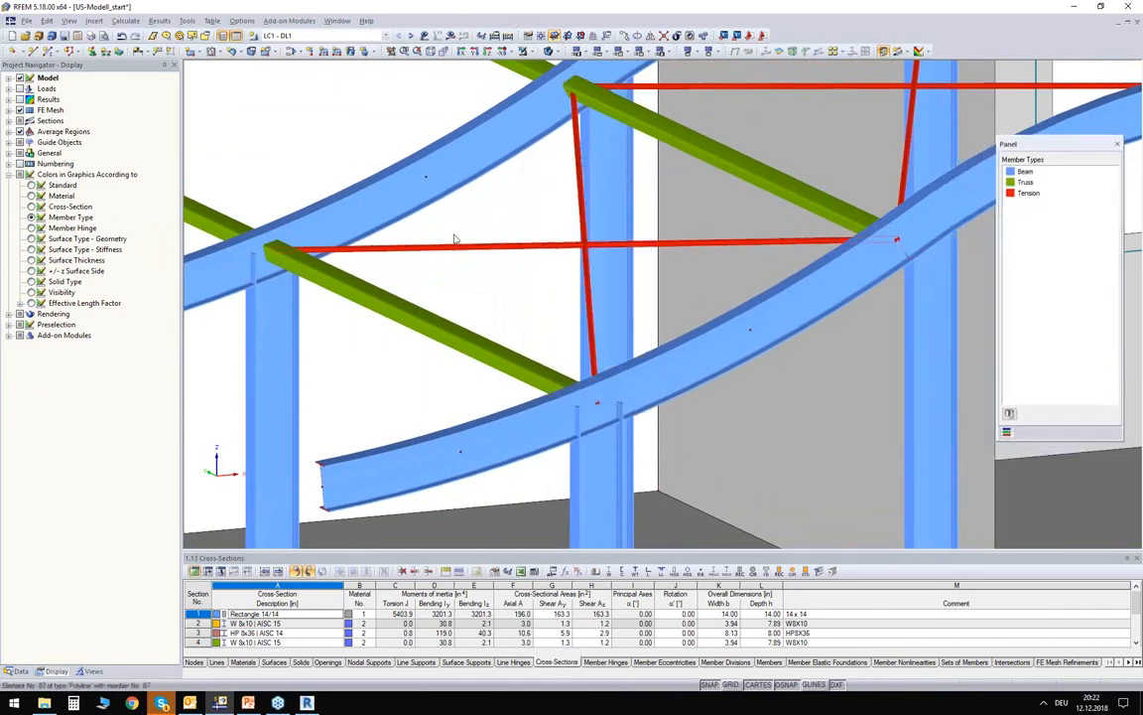
Check the cross-section table entries of a truss member and a tension brace in the curved roof frame
left_click(415, 309)
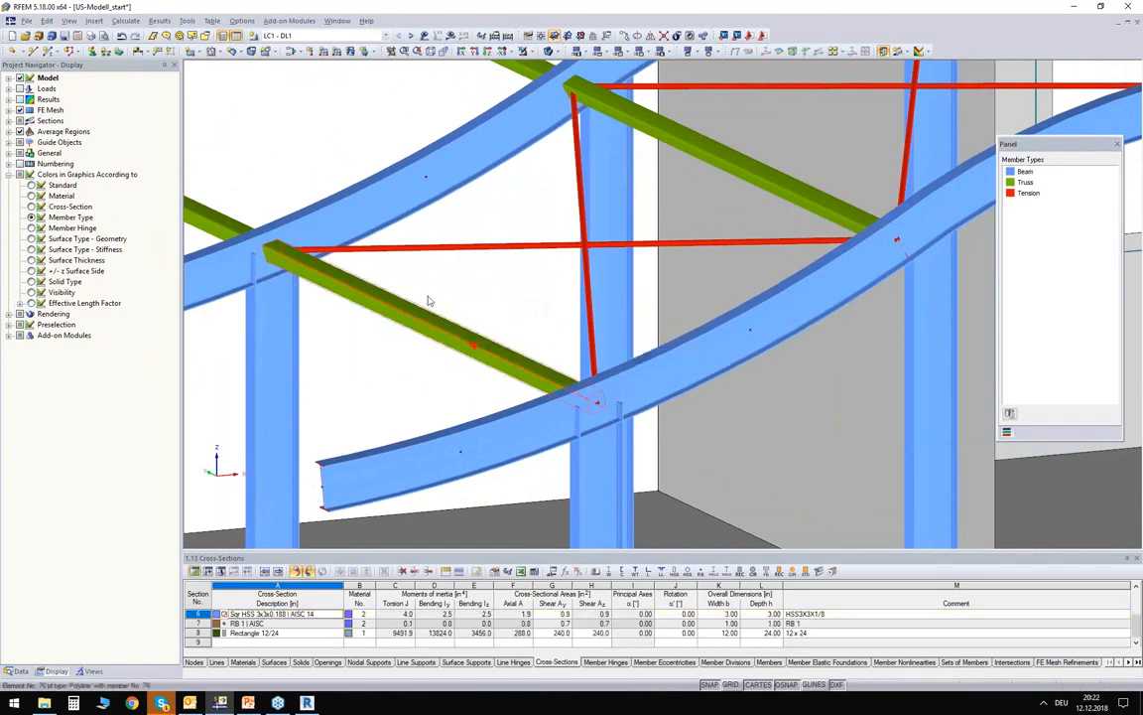
left_click(425, 250)
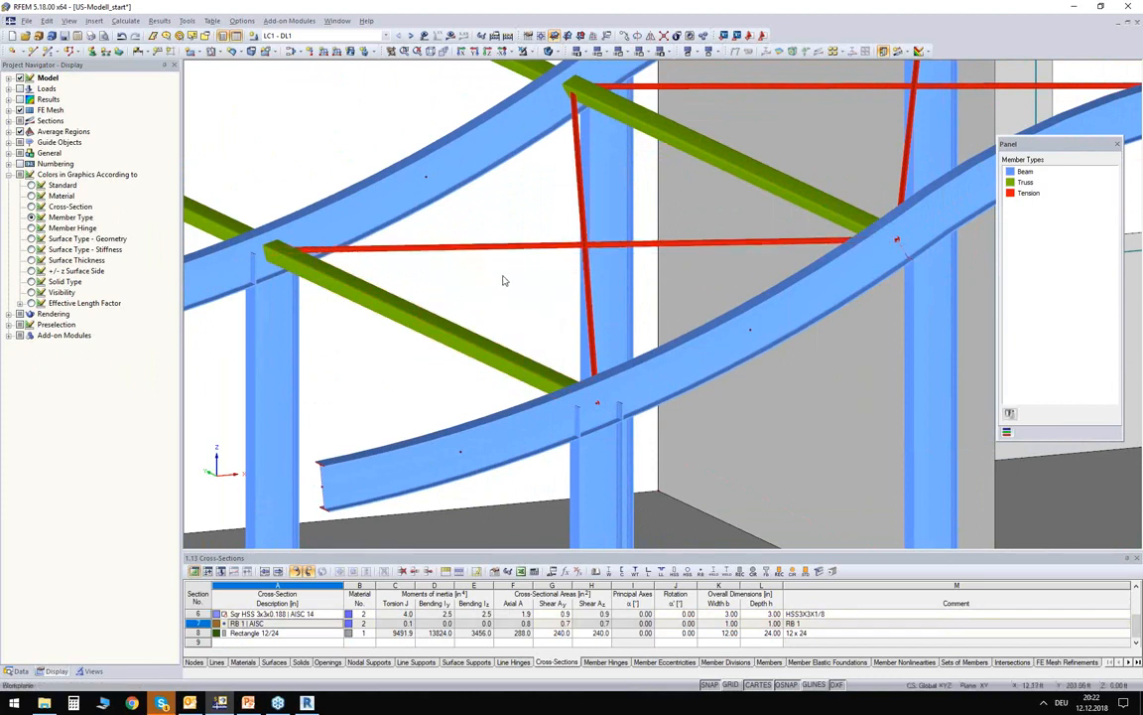
left_click(471, 342)
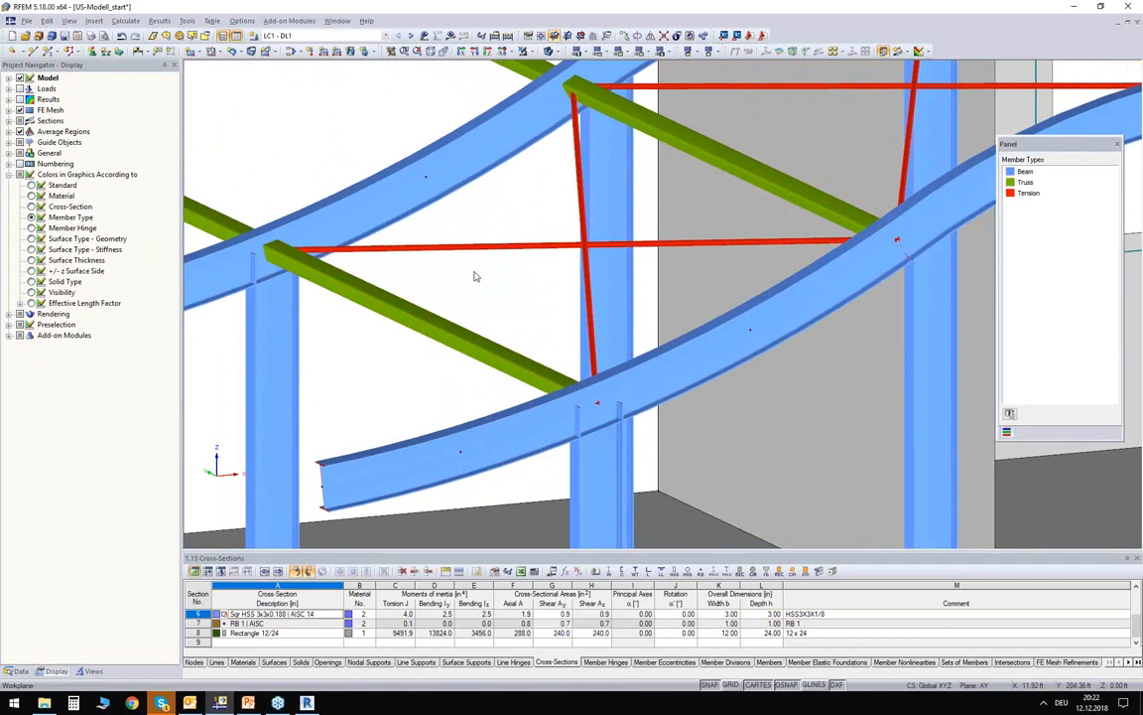
middle_click_drag(499, 287, 517, 266)
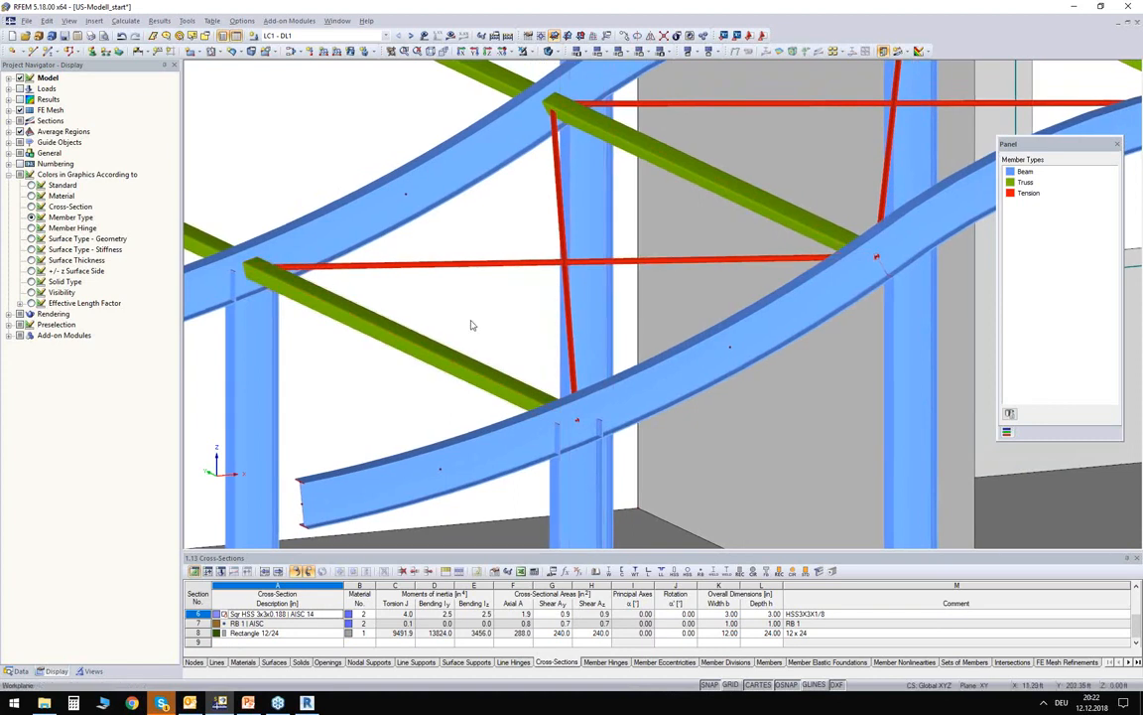
Color the model graphics according to surface thickness and look over the slabs and walls
scroll(472, 325, "down", 4)
scroll(472, 325, "down", 8)
left_click(31, 260)
mouse_move(365, 254)
middle_mouse_down()
mouse_move(326, 176)
mouse_move(300, 162)
mouse_move(302, 279)
mouse_move(423, 158)
mouse_move(321, 176)
mouse_move(439, 199)
mouse_move(370, 247)
mouse_move(363, 237)
middle_mouse_up()
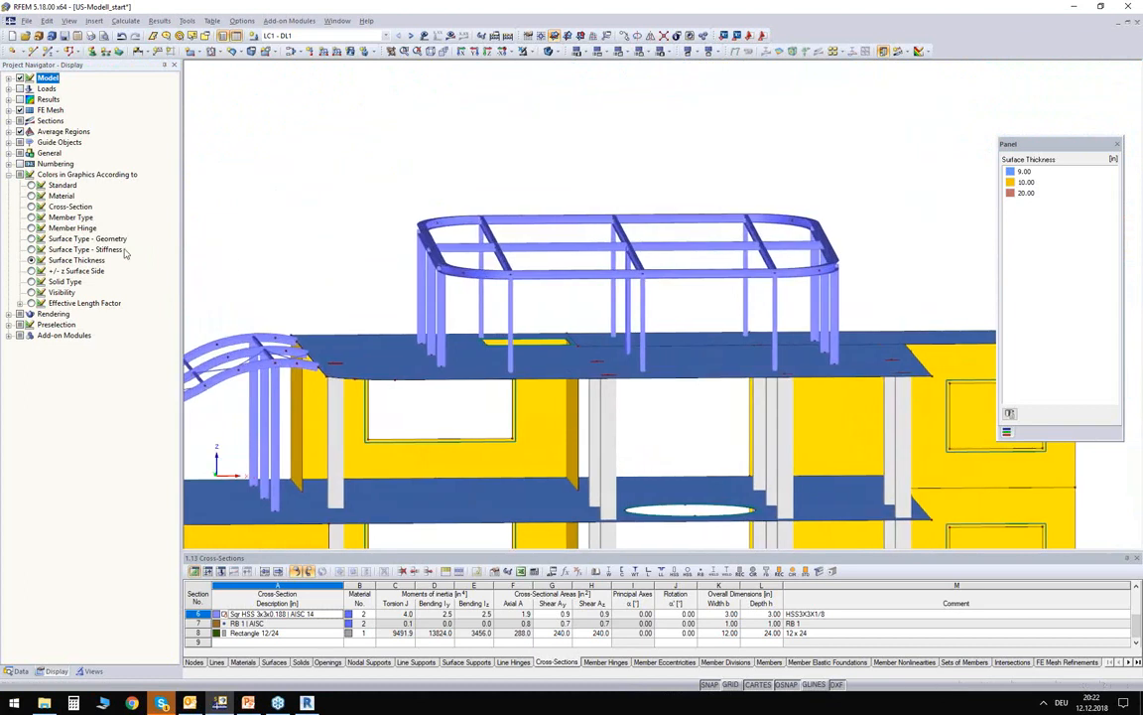
Color the model graphics according to member hinge and inspect the beams of the rooftop steel frame
left_click(31, 227)
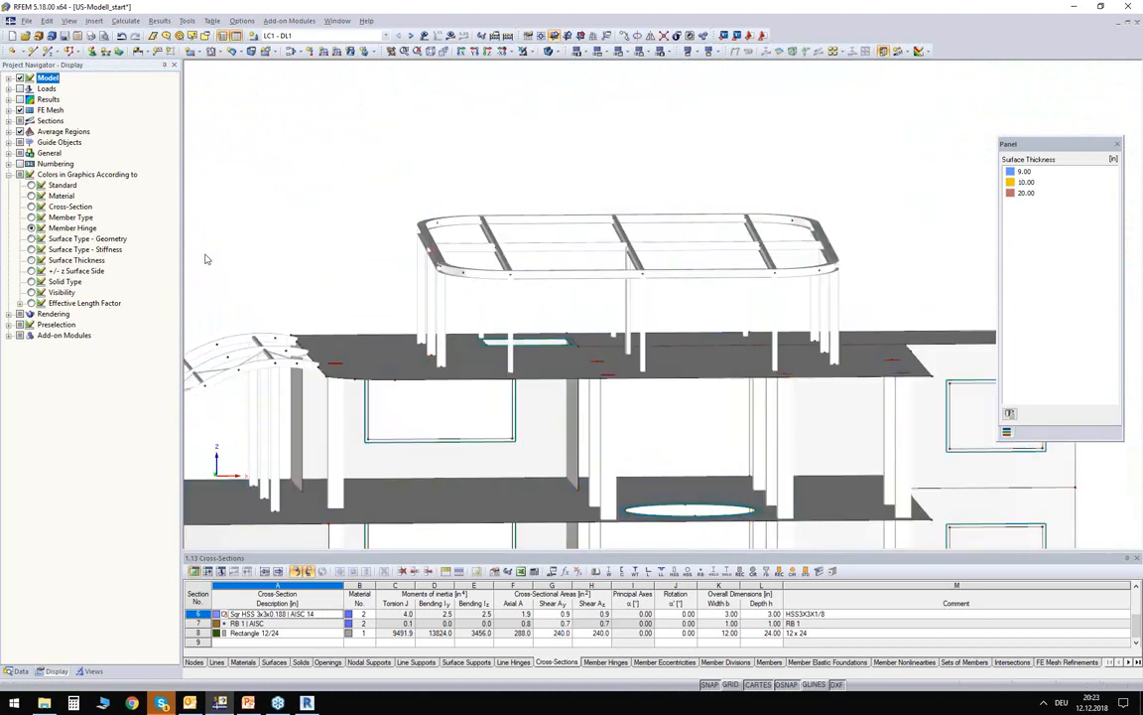
middle_click_drag(329, 271, 396, 291)
scroll(754, 288, "up", 3)
middle_click_drag(759, 301, 697, 303, "ctrl")
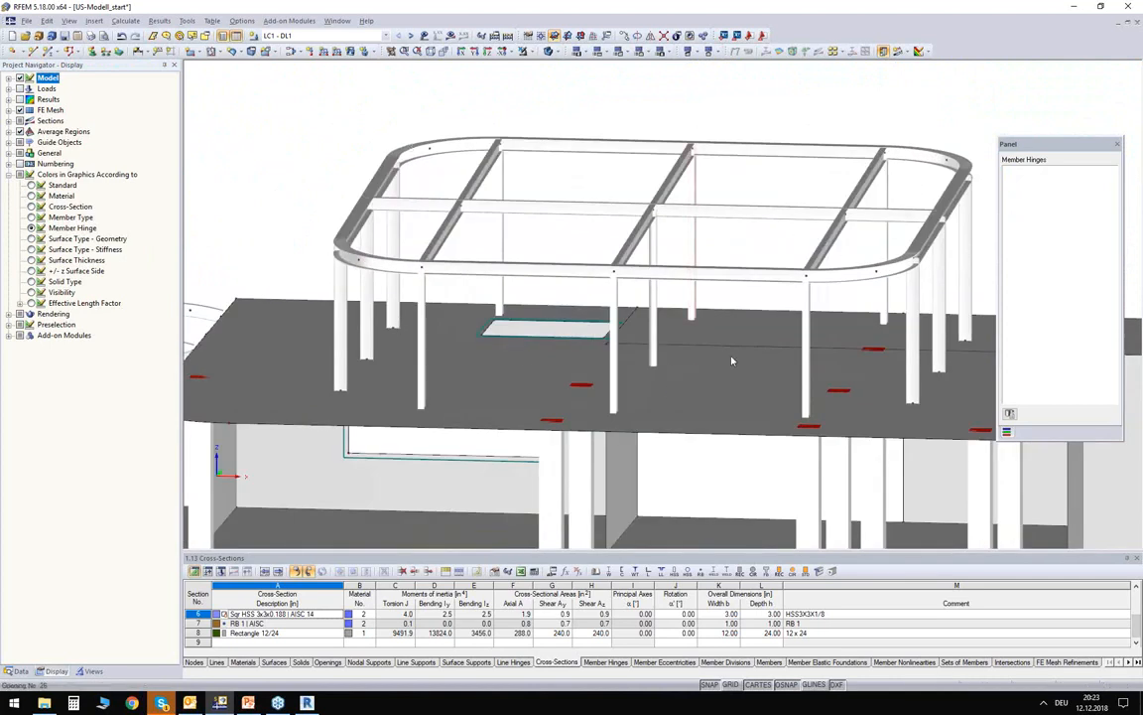
middle_click_drag(790, 286, 684, 292, "ctrl")
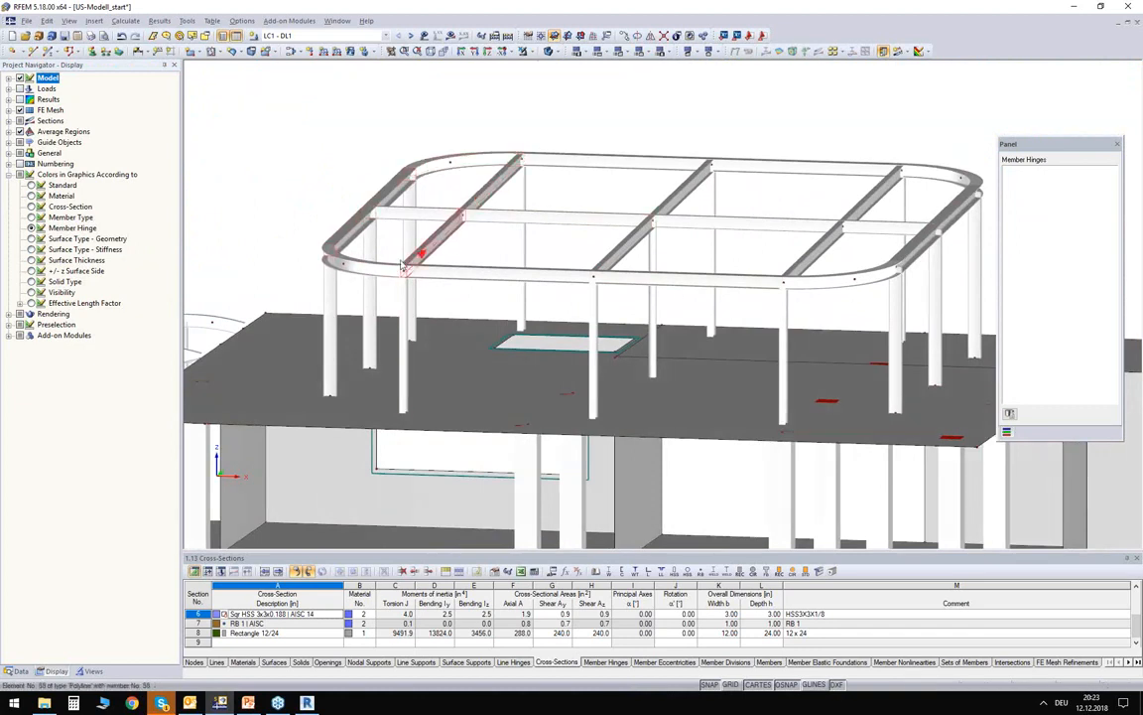
left_click(480, 243)
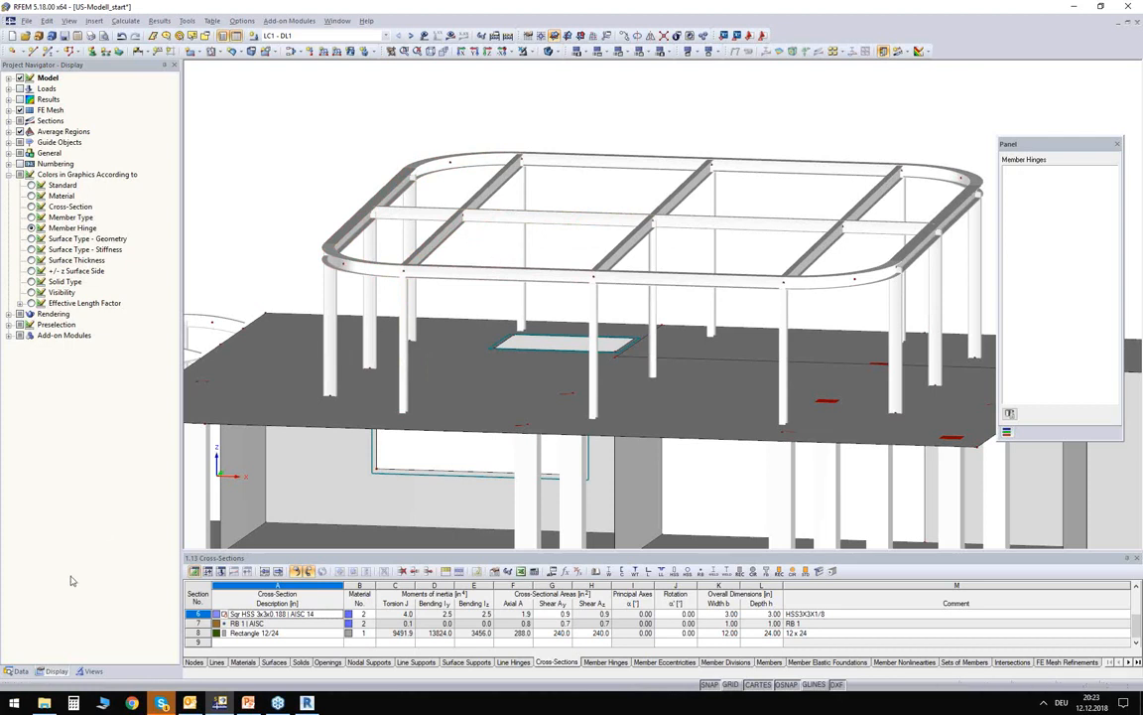
Create a new member hinge in the local member axes x,y,z with the rotations φy and φz released
left_click(20, 671)
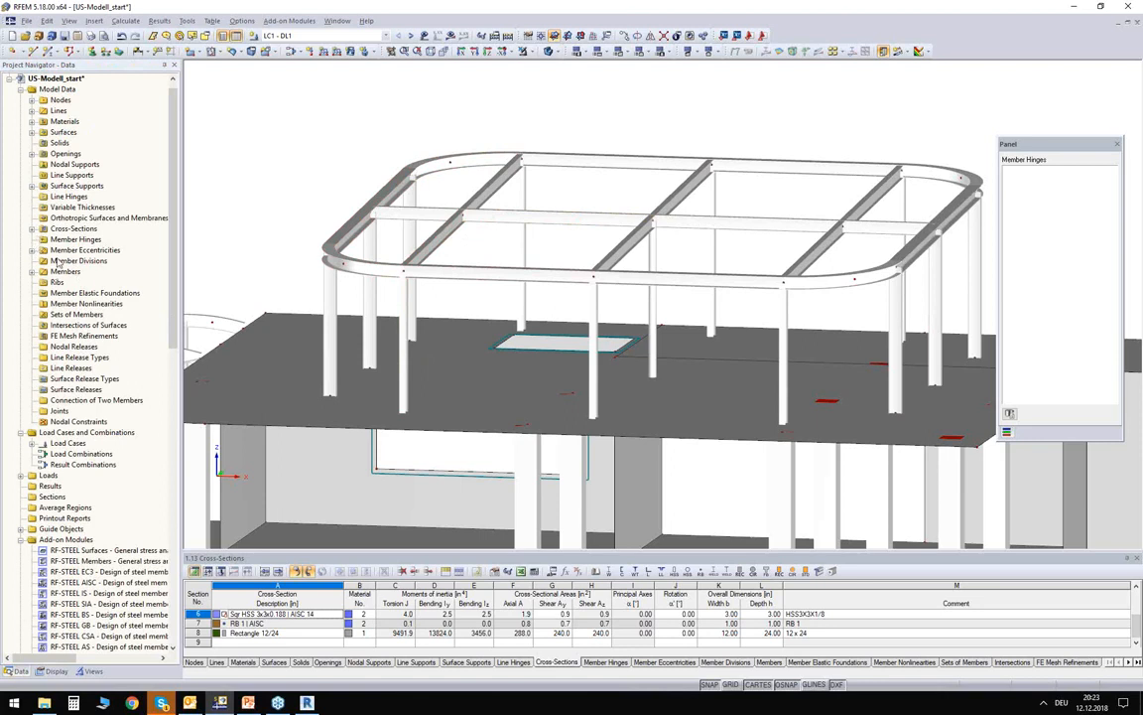
right_click(56, 241)
left_click(87, 267)
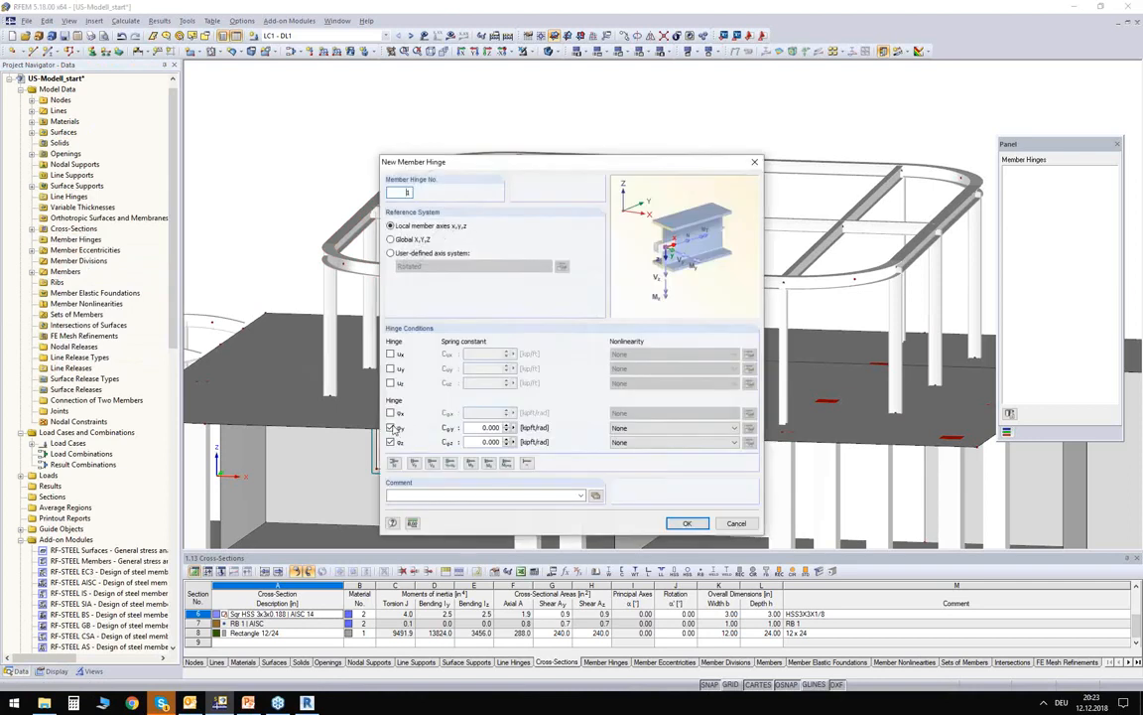
left_click(684, 525)
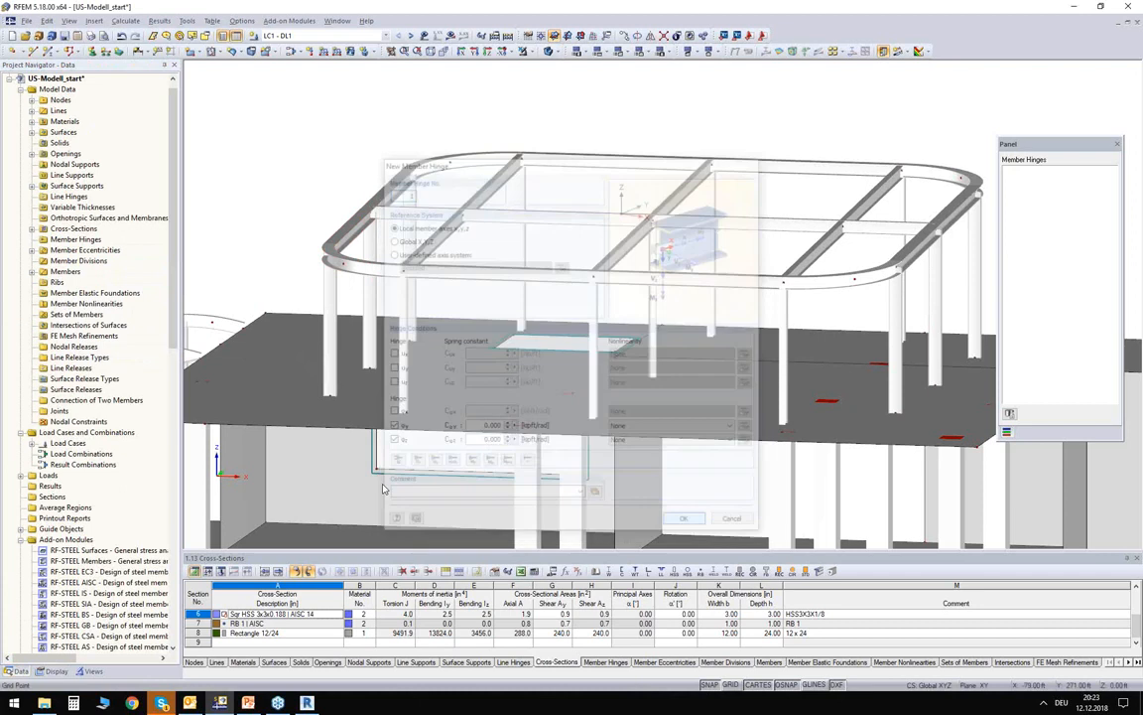
For graphical assignment of the new hinge, select the rooftop frame's transverse beams at both ends and the central longitudinal beam's outer ends
left_click(32, 240)
right_click(86, 250)
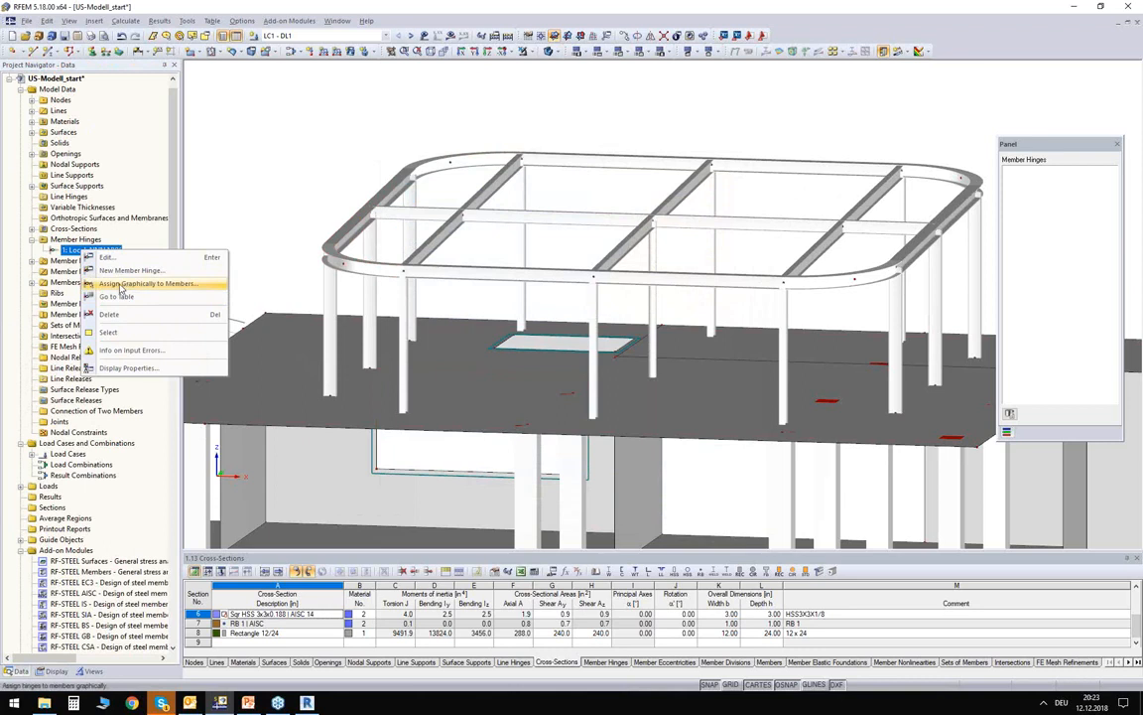
left_click(156, 285)
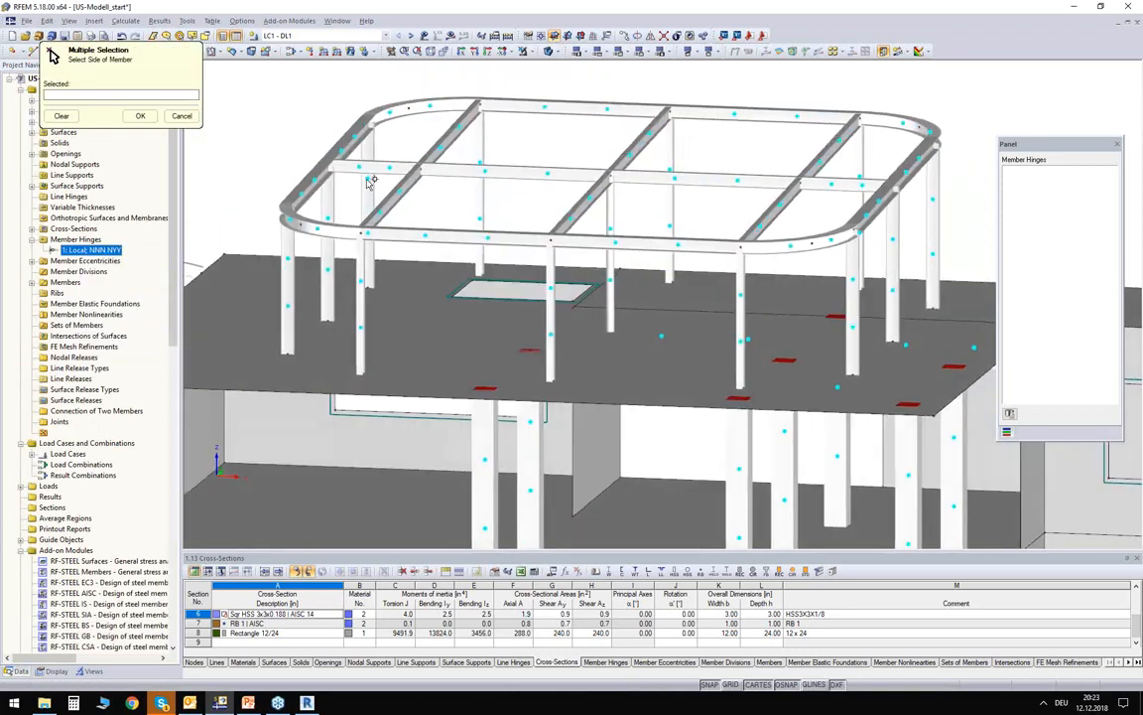
left_click(350, 167)
left_click(814, 182)
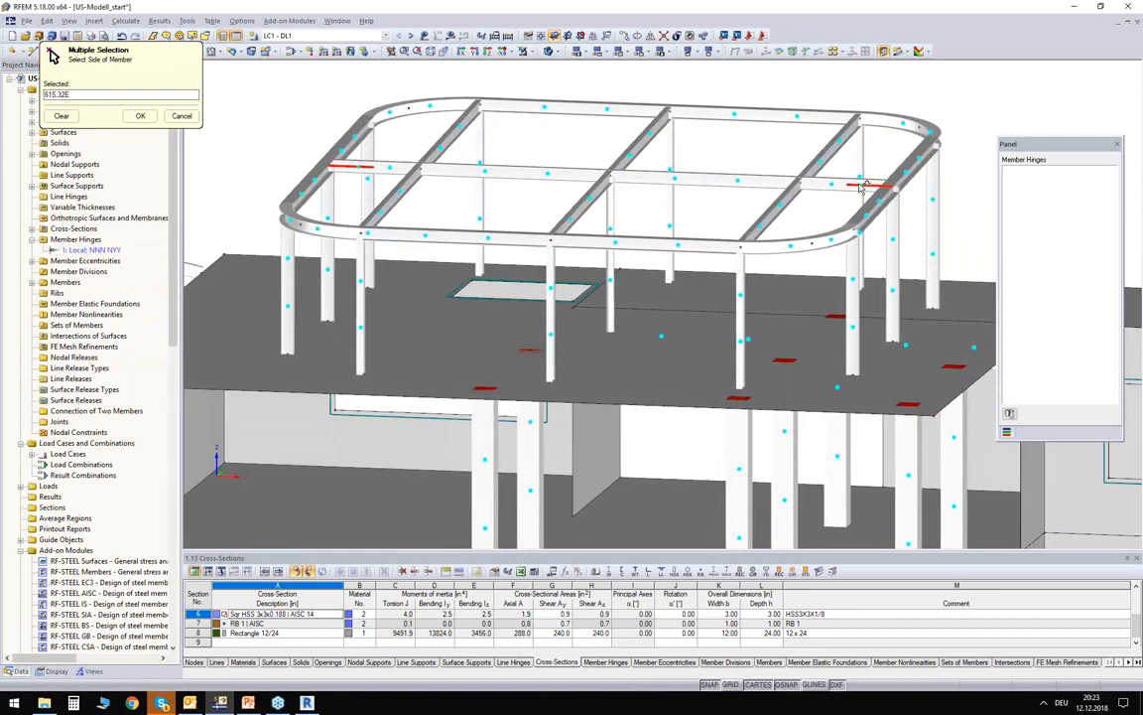
left_click(832, 149)
left_click(640, 139)
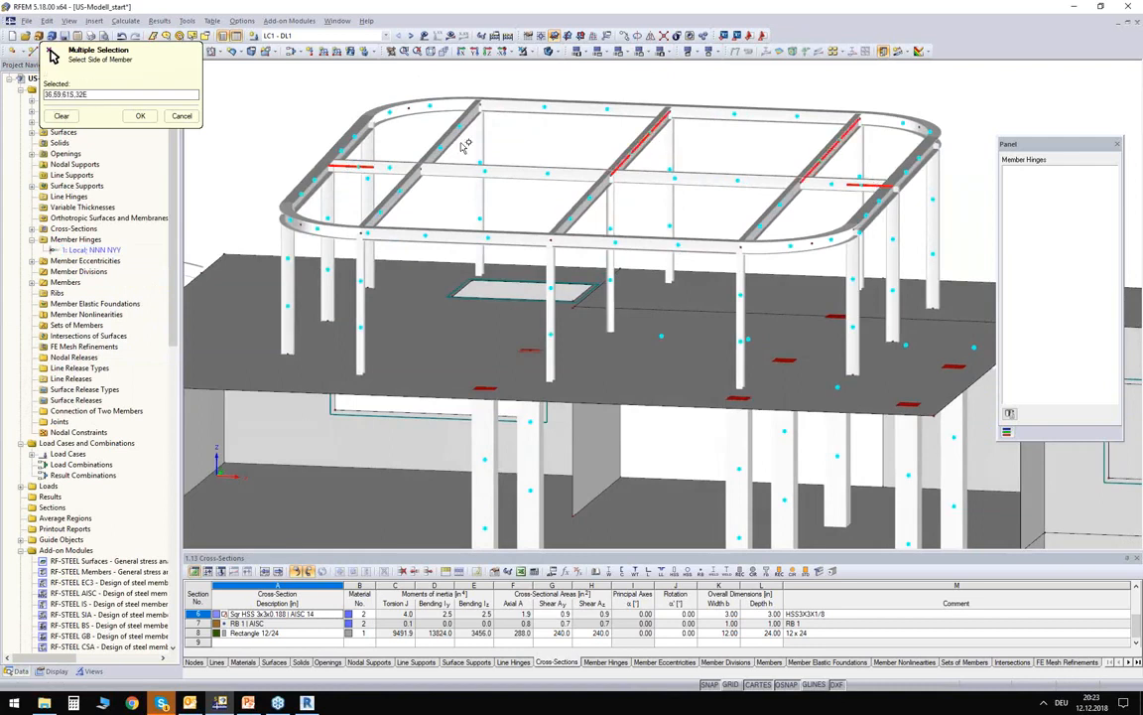
left_click(454, 137)
left_click(400, 199)
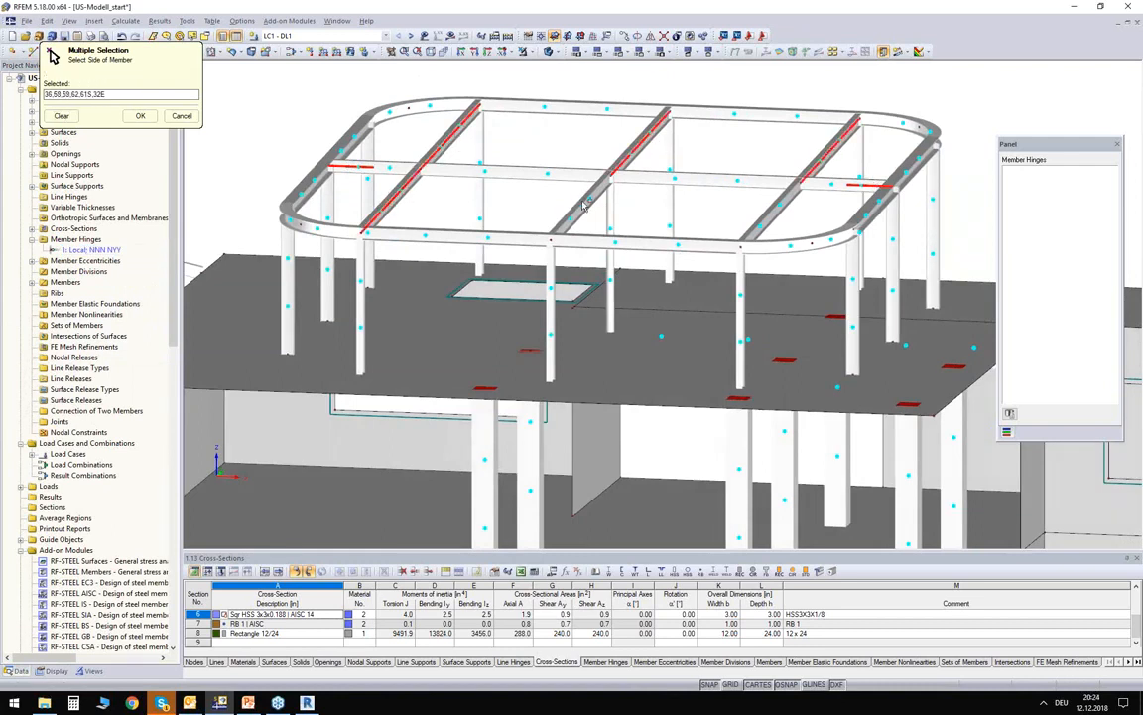
left_click(760, 250)
Add the base ends of all rooftop frame columns to the hinge selection, apply the assignment and review the hinged member ends
middle_click_drag(713, 265, 775, 212, "ctrl")
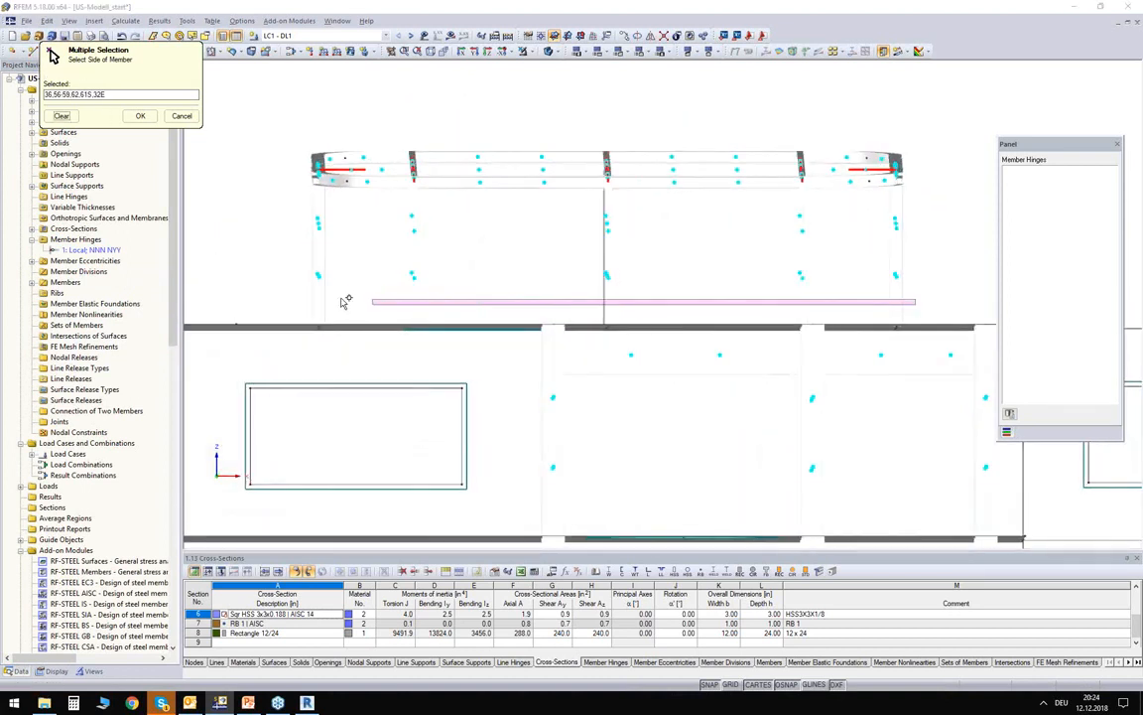
left_click(293, 294)
middle_click_drag(579, 194, 434, 250, "ctrl")
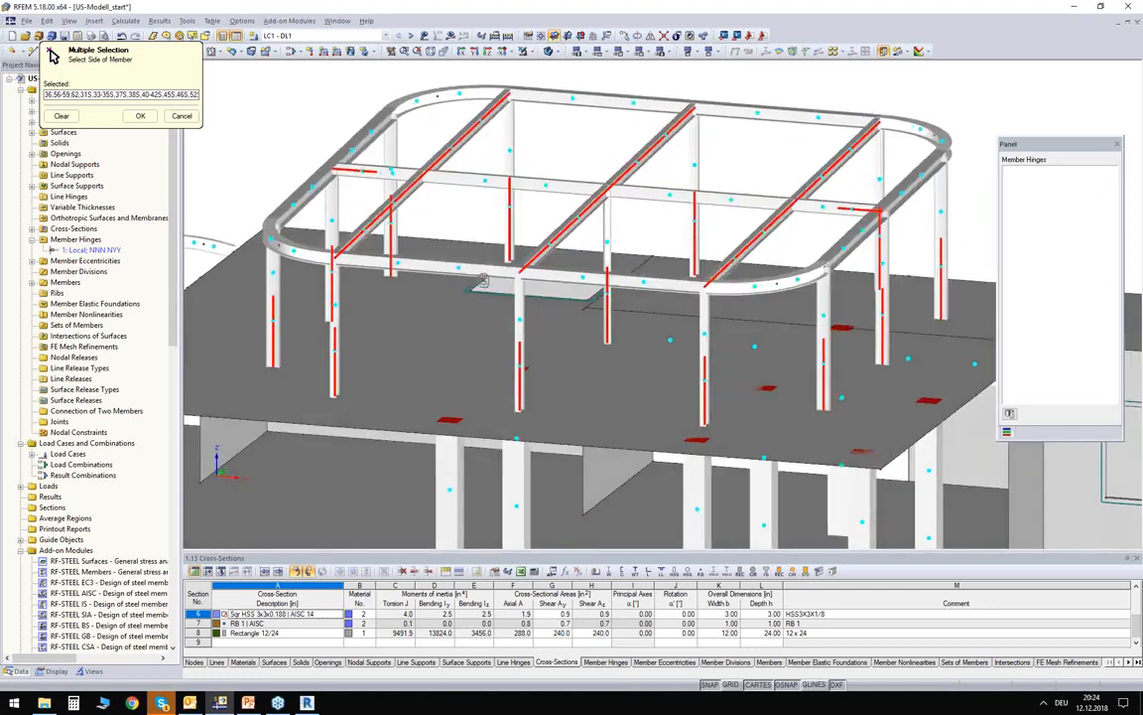
middle_click_drag(426, 183, 456, 220, "ctrl")
middle_click_drag(398, 197, 573, 189, "ctrl")
left_click(140, 116)
middle_click_drag(655, 219, 496, 213, "ctrl")
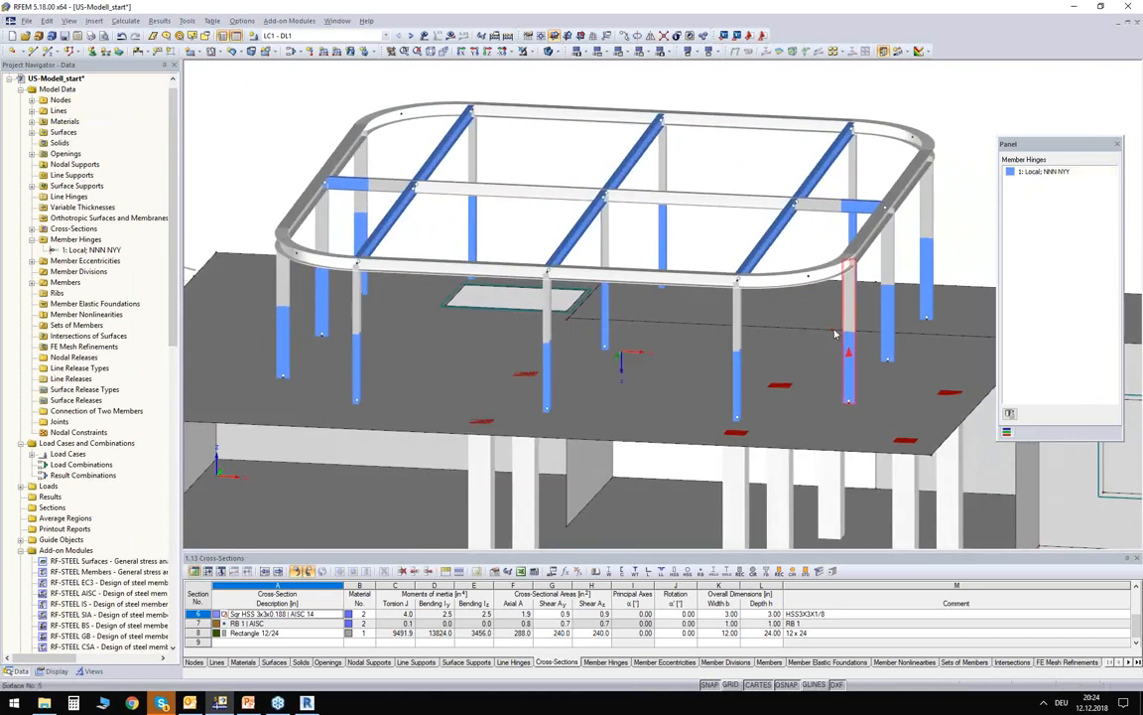
middle_click_drag(809, 283, 796, 254, "ctrl")
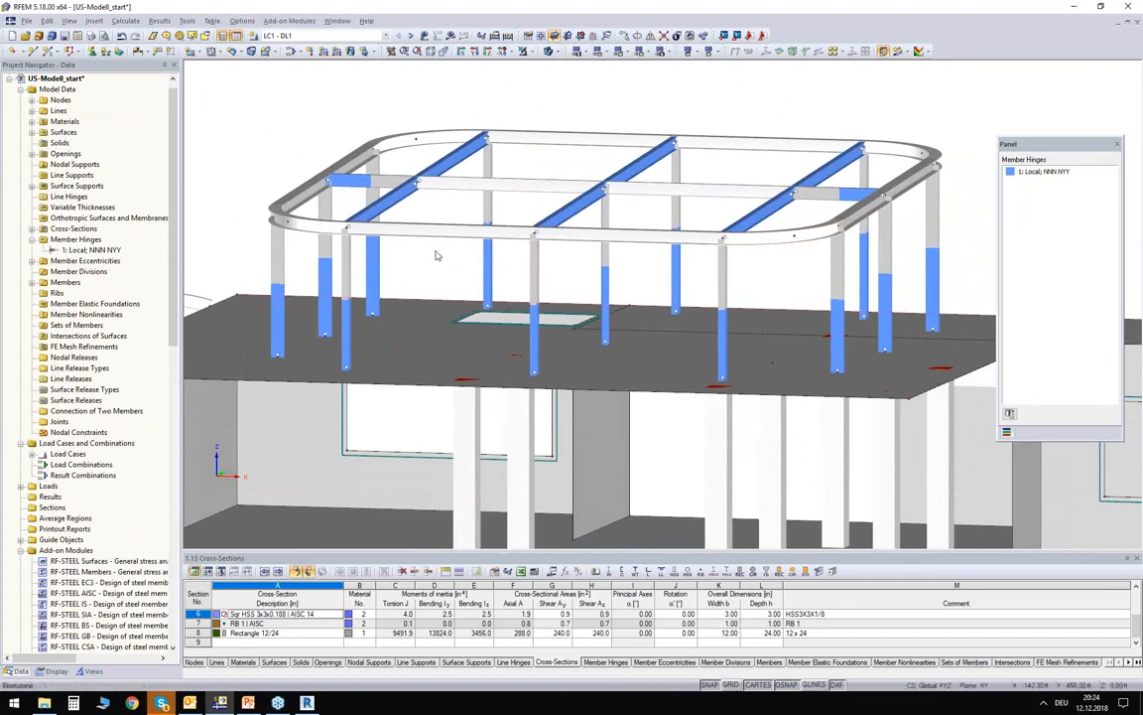
middle_click_drag(434, 253, 435, 276, "ctrl")
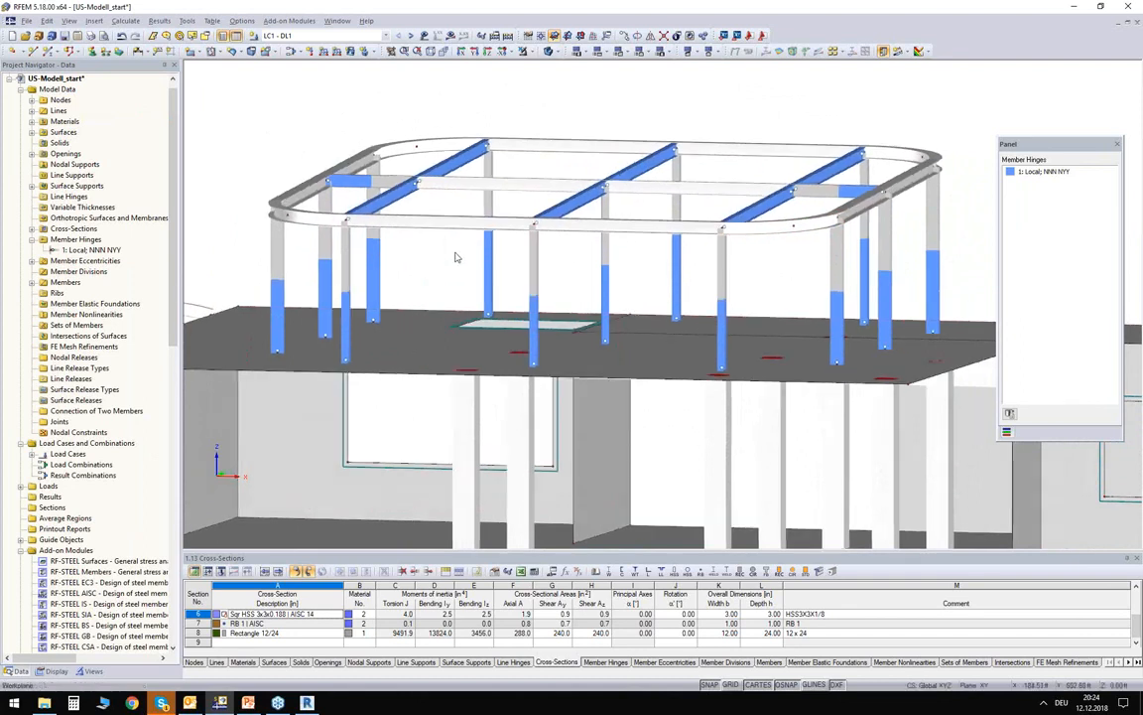
Color the model graphics according to the standard scheme and bring the whole building into view
scroll(457, 255, "down", 2)
left_click(57, 672)
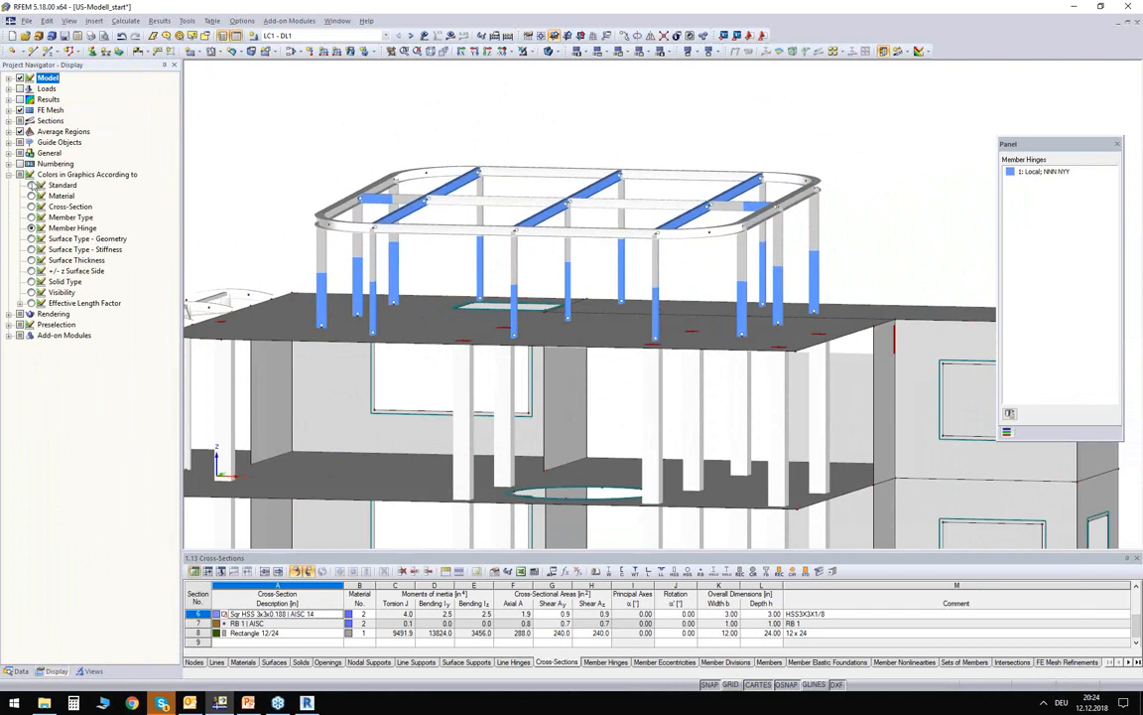
left_click(30, 186)
middle_click_drag(275, 211, 331, 242, "ctrl")
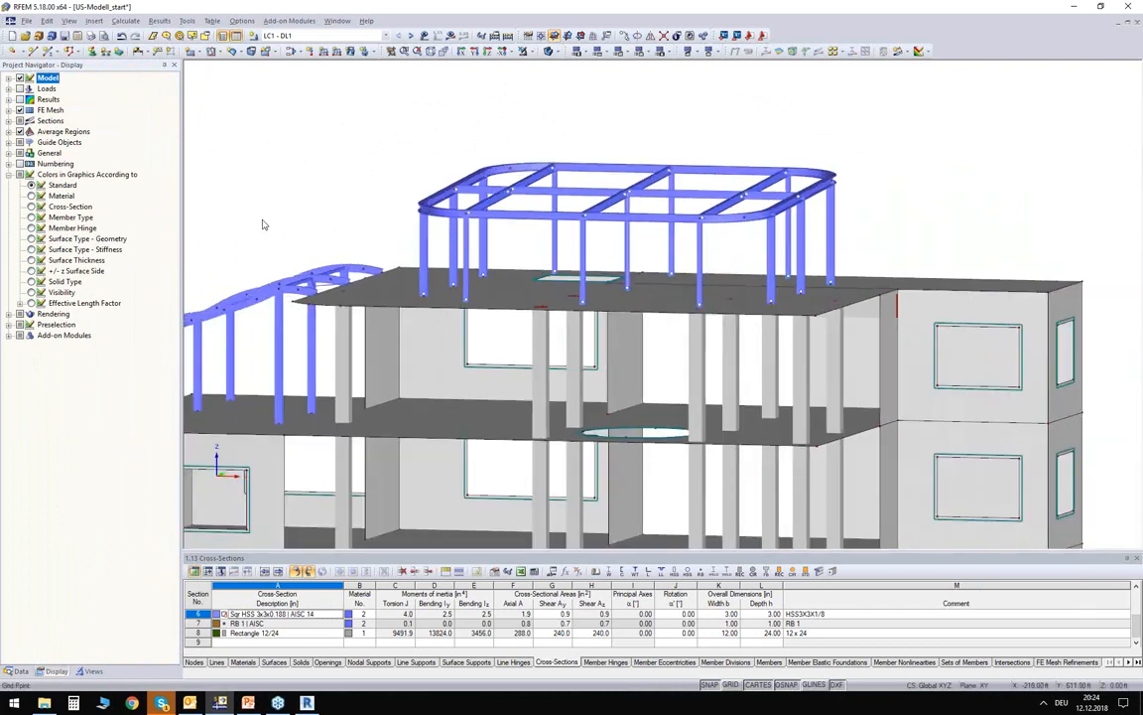
middle_click_drag(335, 206, 431, 212)
scroll(430, 211, "down", 2)
scroll(362, 182, "down", 3)
middle_click_drag(277, 155, 321, 120)
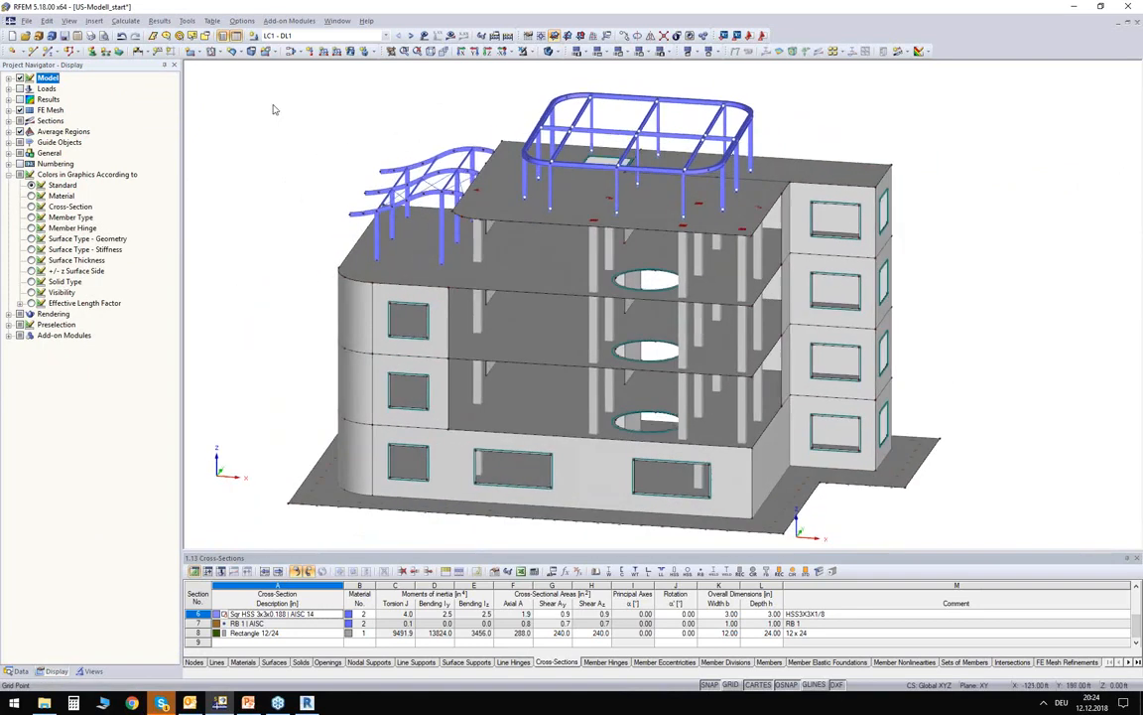
left_click_drag(221, 76, 268, 119)
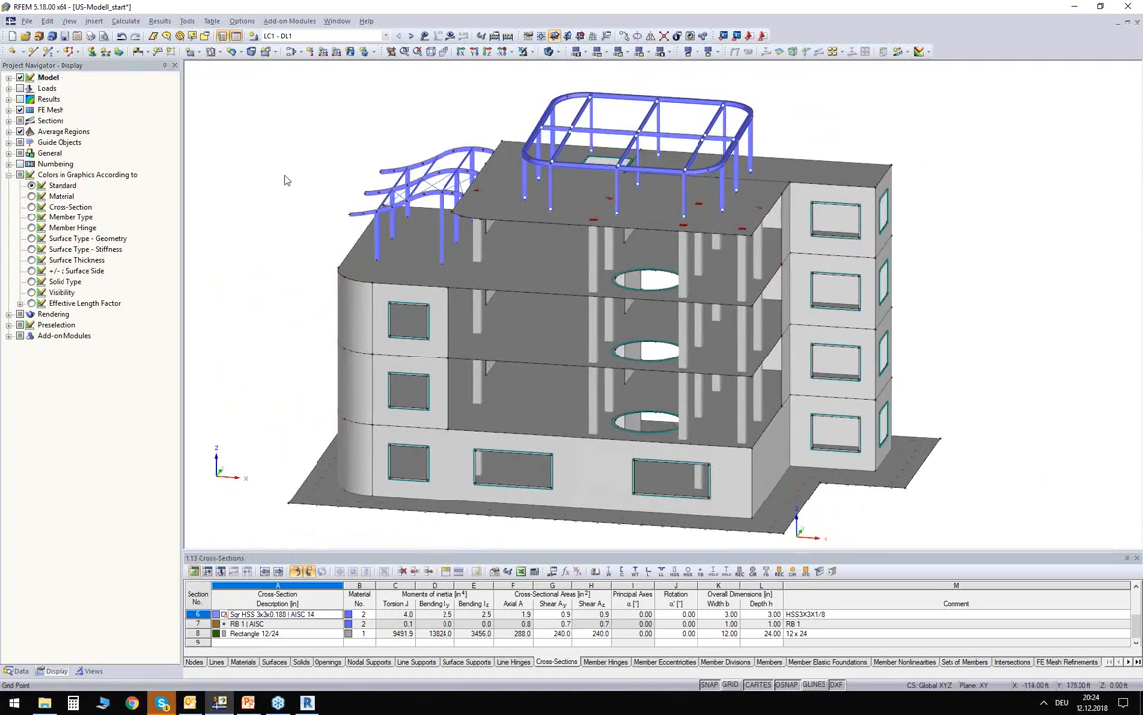
middle_click_drag(283, 187, 444, 182, "ctrl")
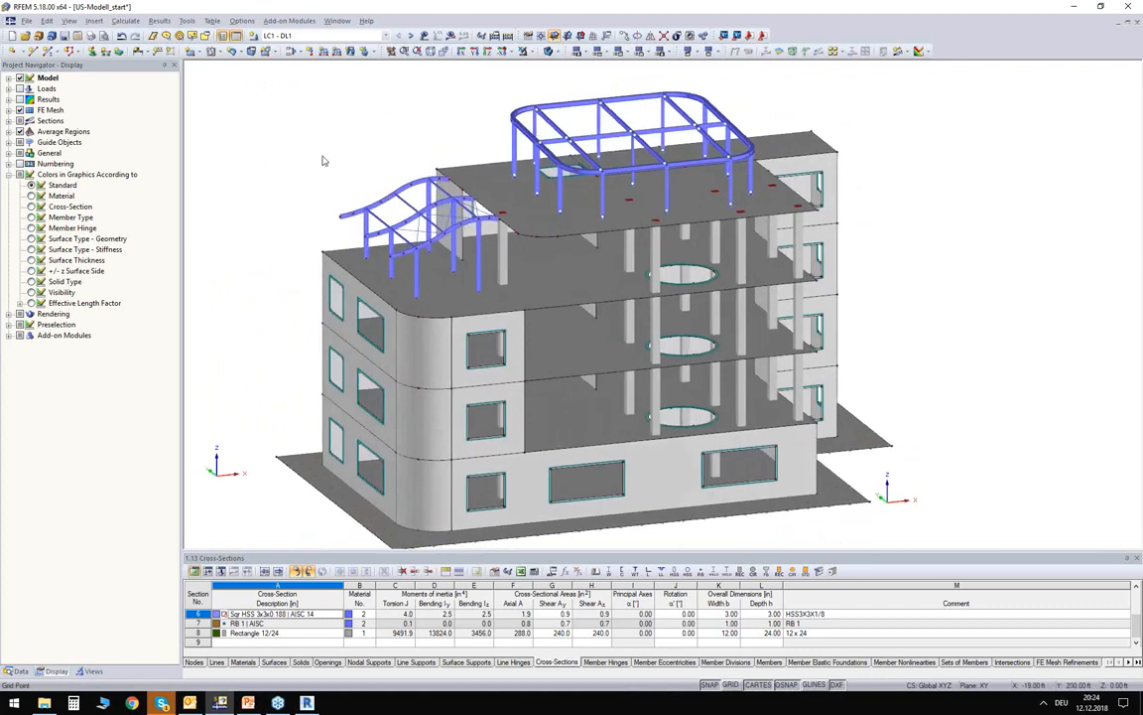
Display load cases LC2 - LL1 and LC3 - WIND1 and examine the live and wind loads on the building
left_click(342, 36)
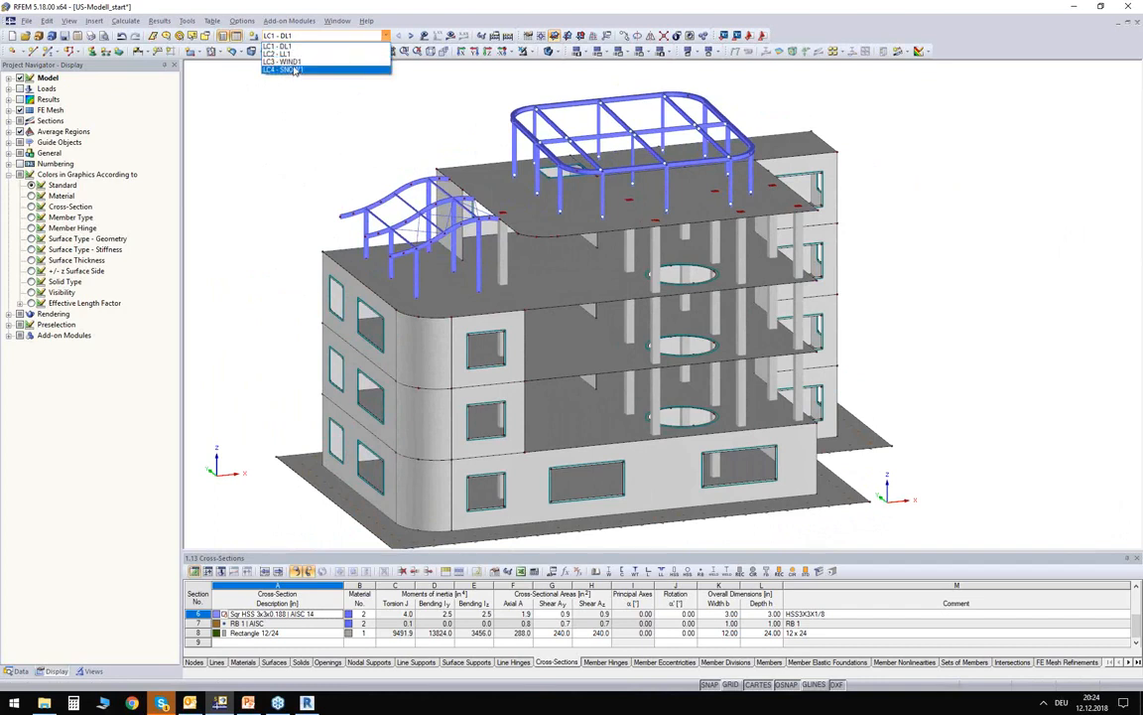
left_click(283, 52)
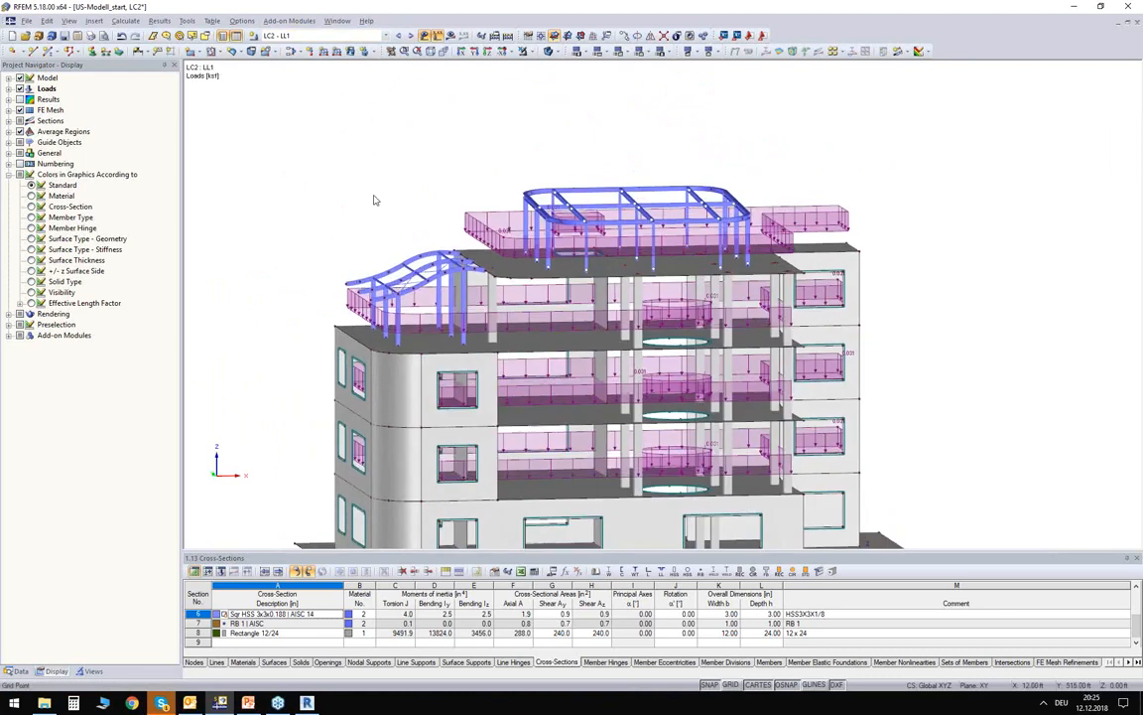
left_click(411, 37)
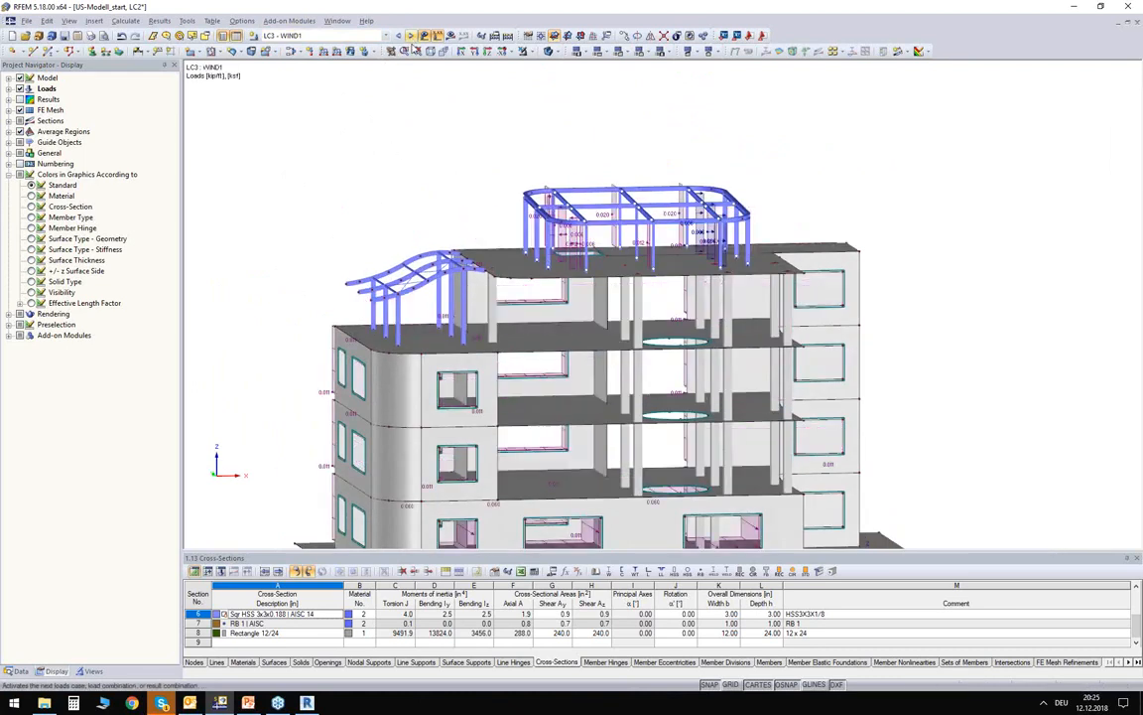
middle_click_drag(303, 132, 358, 69, "ctrl")
Activate load case LC4 - SNOW1 and examine the snow loads on the two steel frames
left_click(411, 36)
left_click(468, 51)
scroll(438, 229, "up", 3)
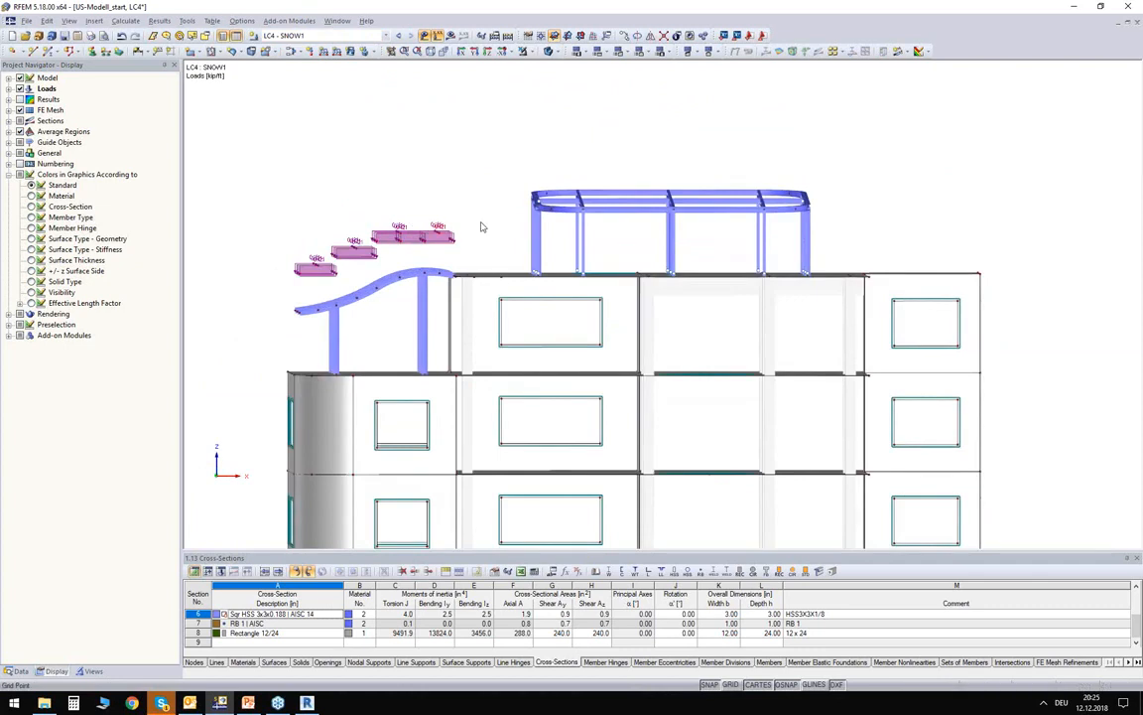
left_click_drag(847, 226, 508, 150)
left_click(470, 166)
middle_click_drag(437, 148, 349, 171, "ctrl")
scroll(476, 173, "up", 3)
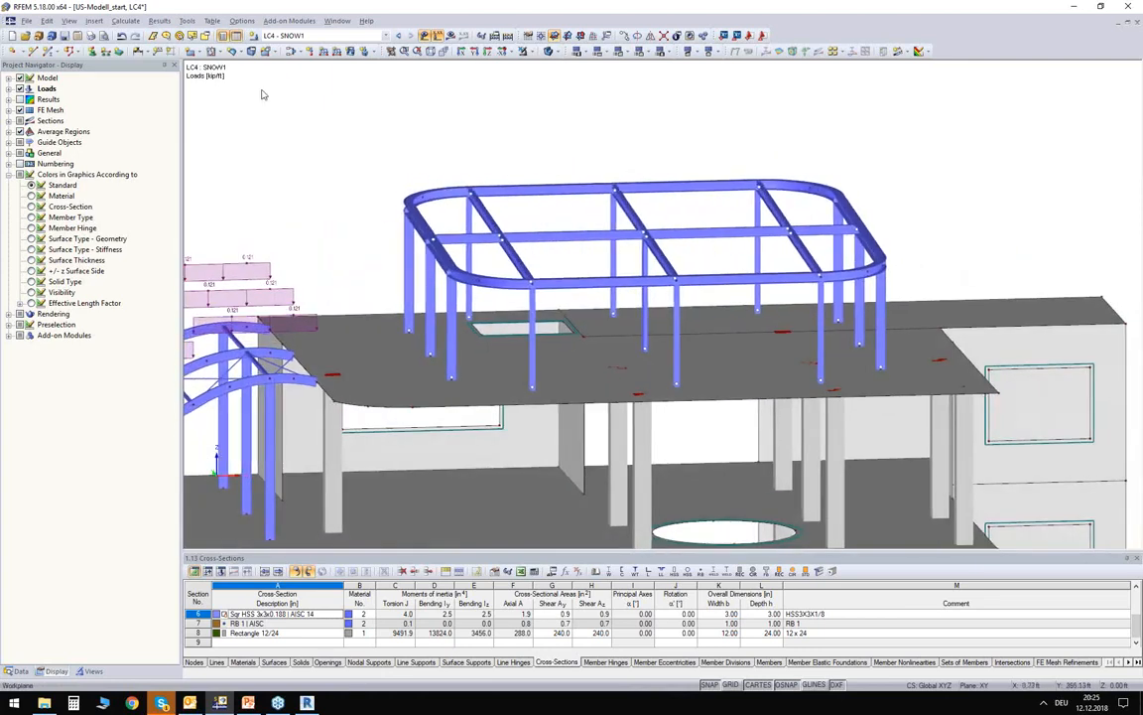
Start generating member loads from area loads via plane, with the load direction global ZP related to the projected area
left_click(187, 21)
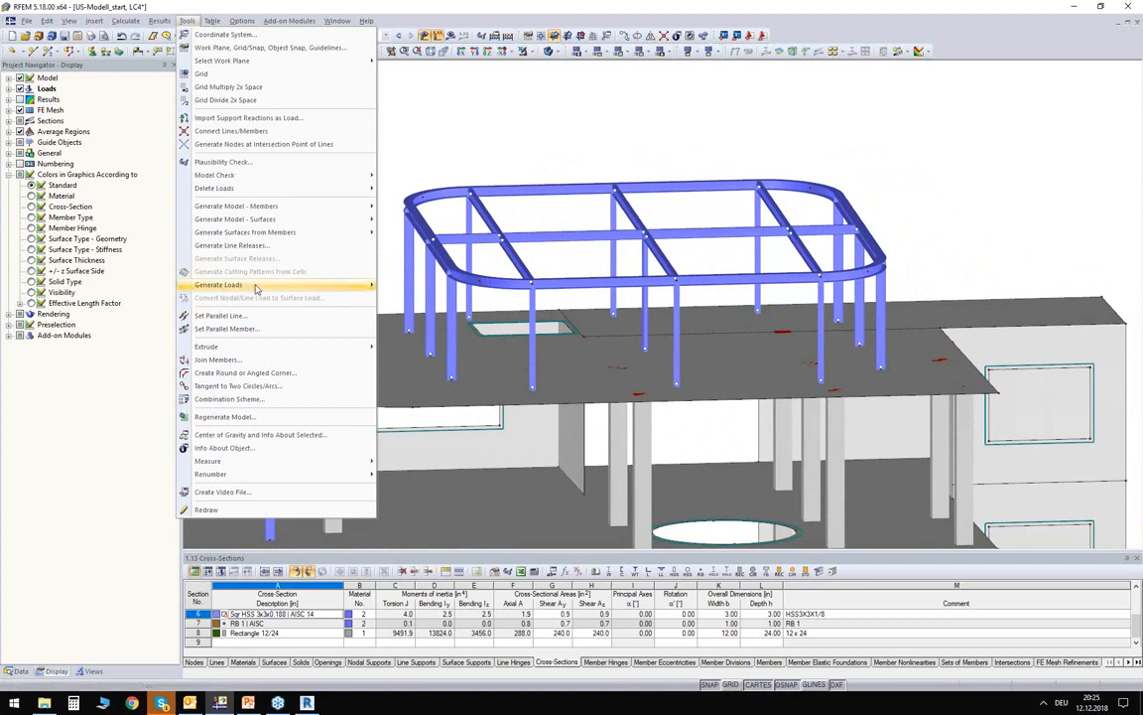
mouse_move(365, 293)
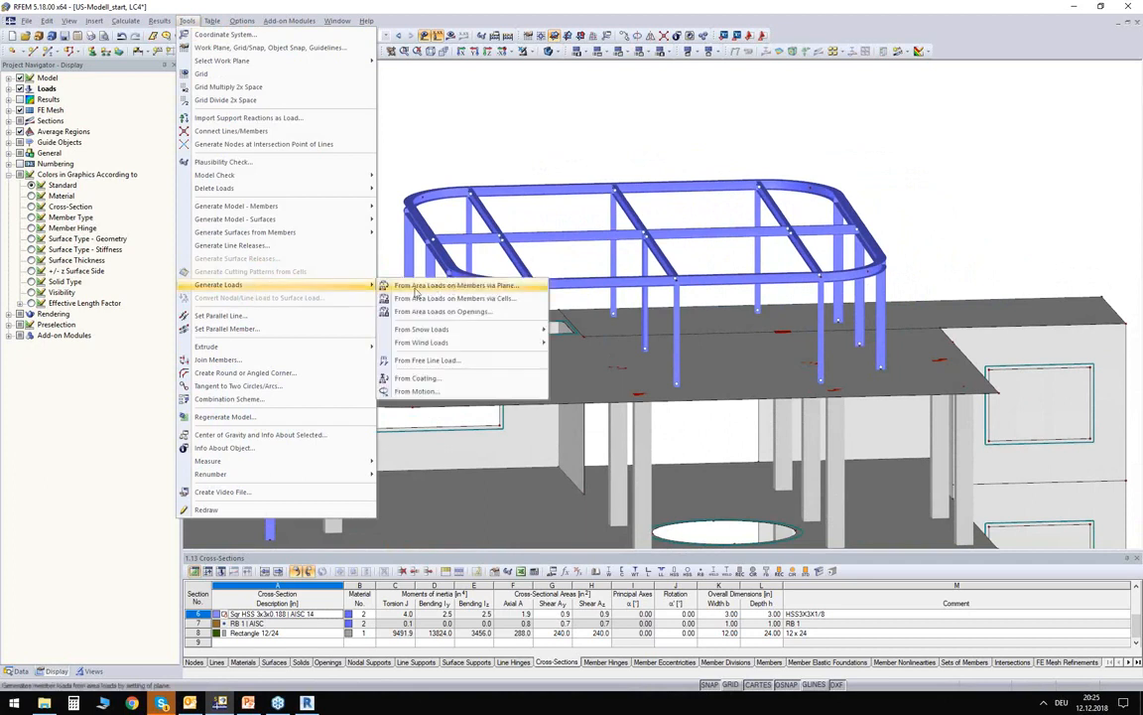
left_click(483, 285)
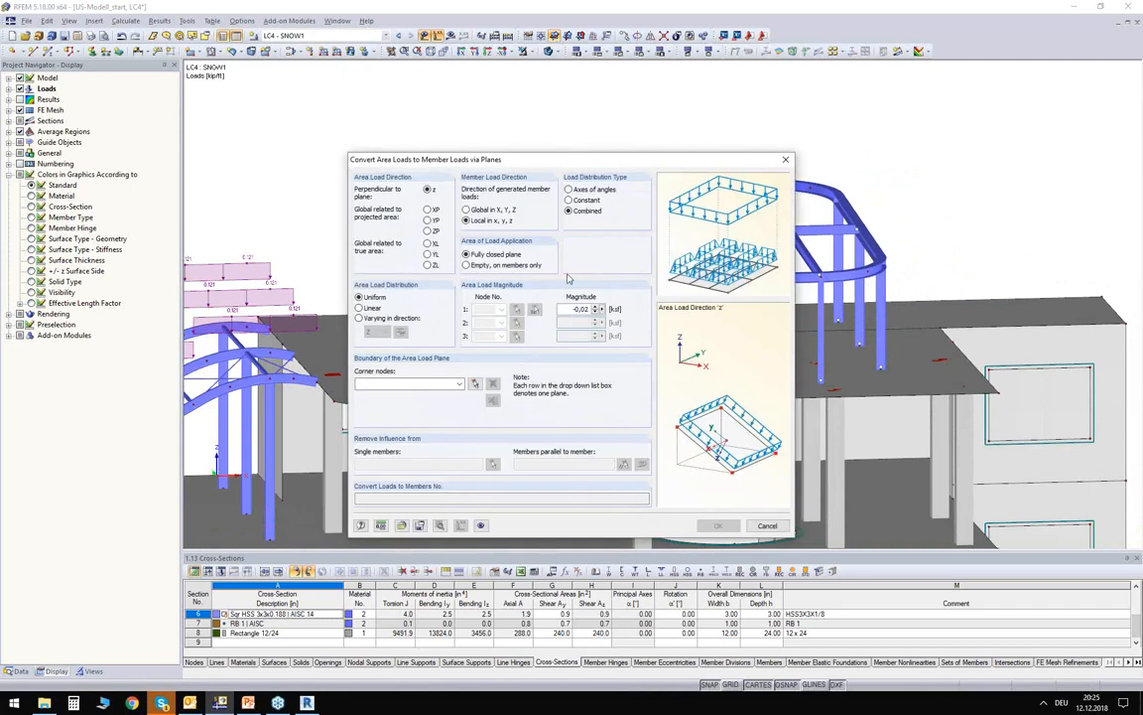
left_click(427, 231)
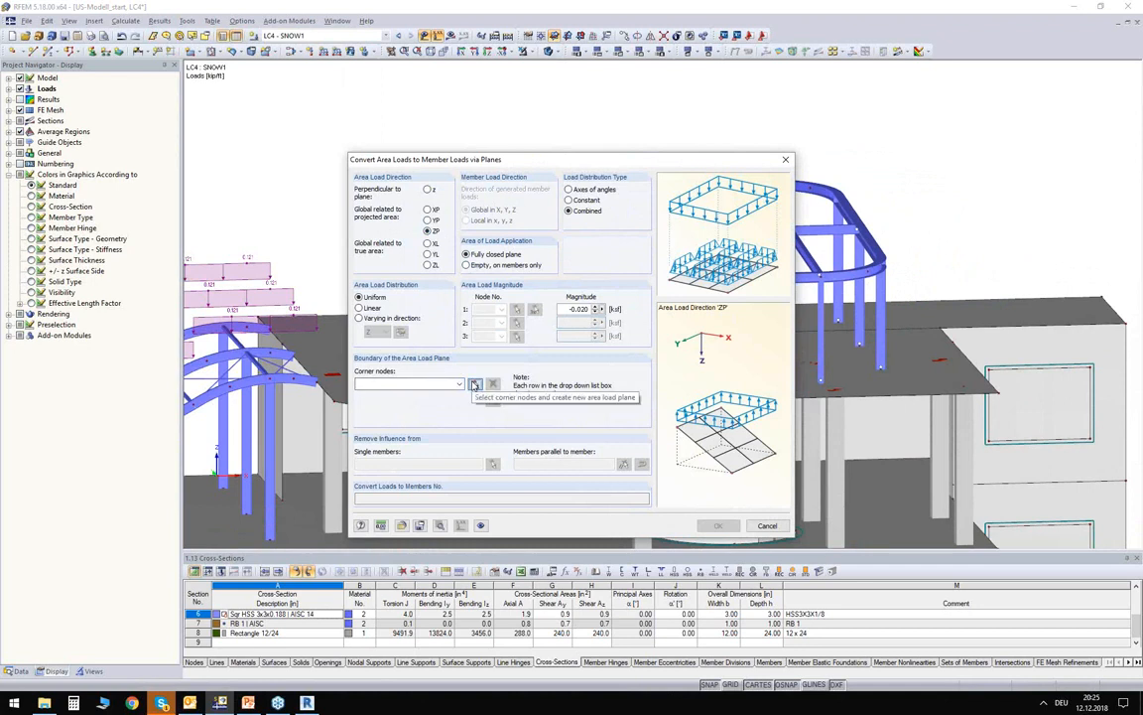
Start selecting the area load plane's corner nodes and show the model as wireframe around the rooftop frame
left_click(474, 384)
middle_click_drag(436, 147, 437, 231)
left_click(550, 55)
left_click(550, 56)
middle_click_drag(549, 106, 517, 123)
scroll(403, 205, "up", 1)
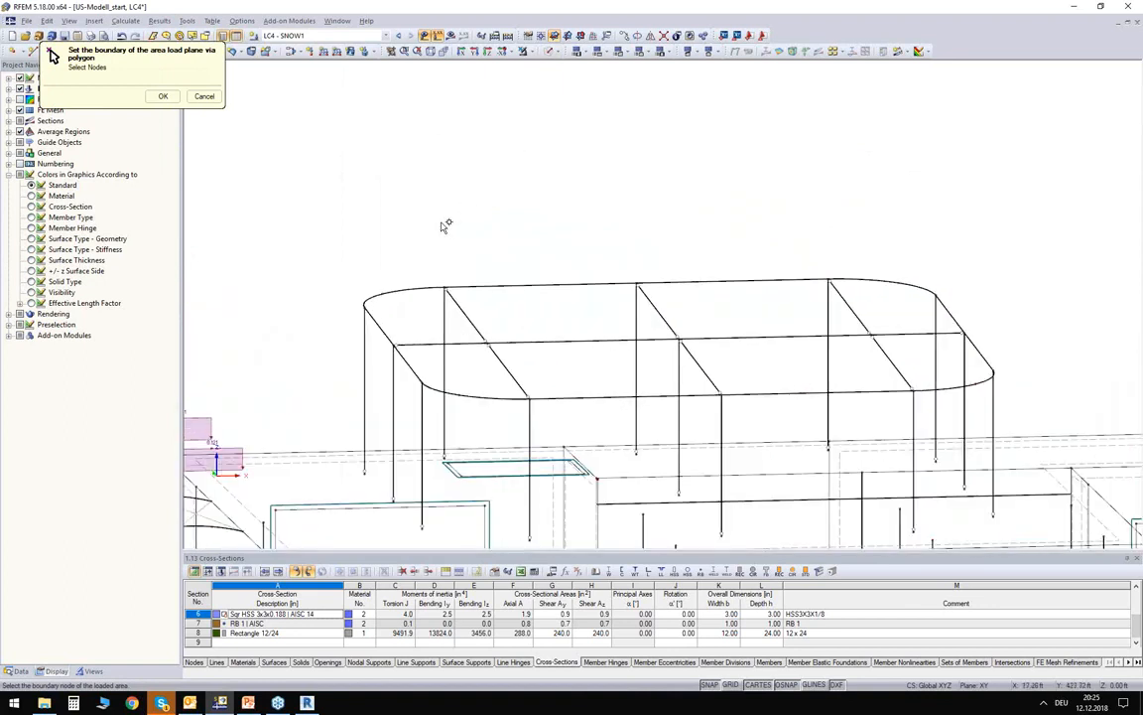
Define the area load plane with the perimeter nodes of the rooftop frame's top ring, closing at the first corner, and confirm the boundary
left_click(365, 307)
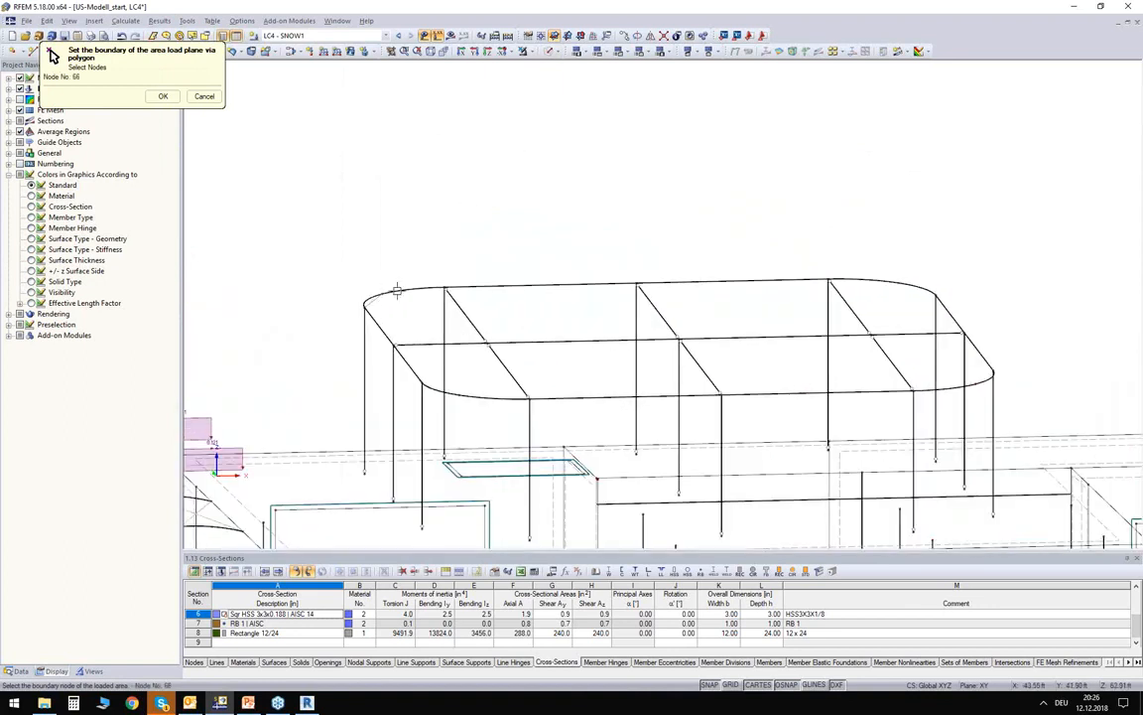
left_click(450, 287)
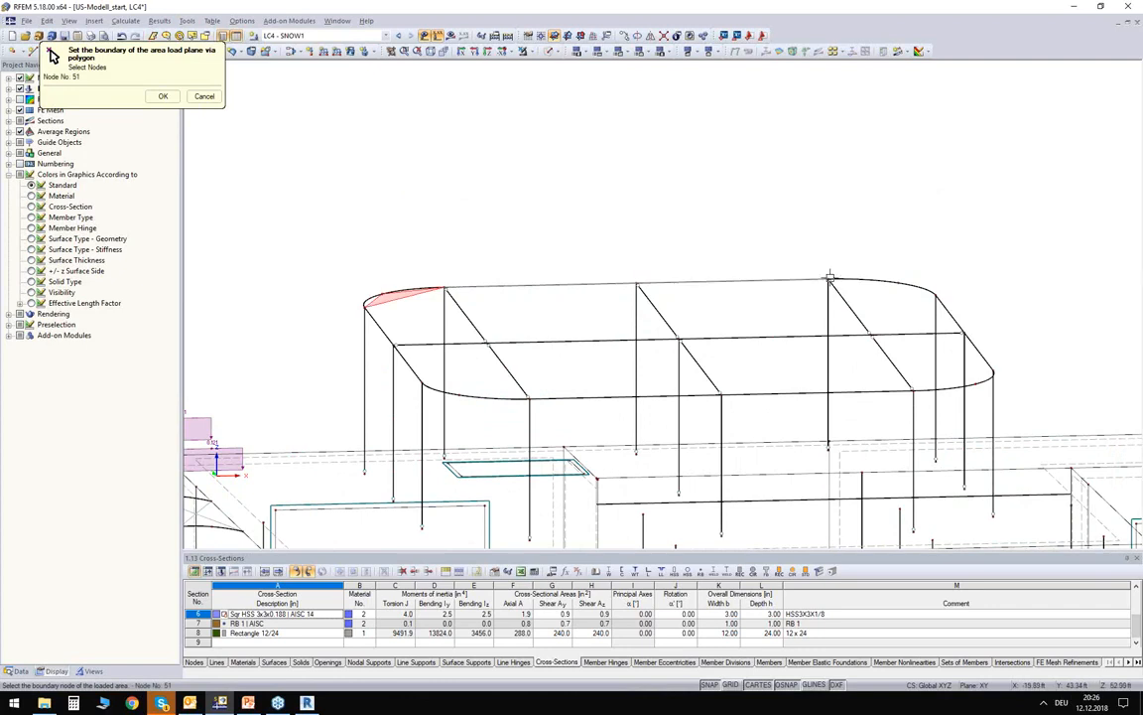
left_click(897, 283)
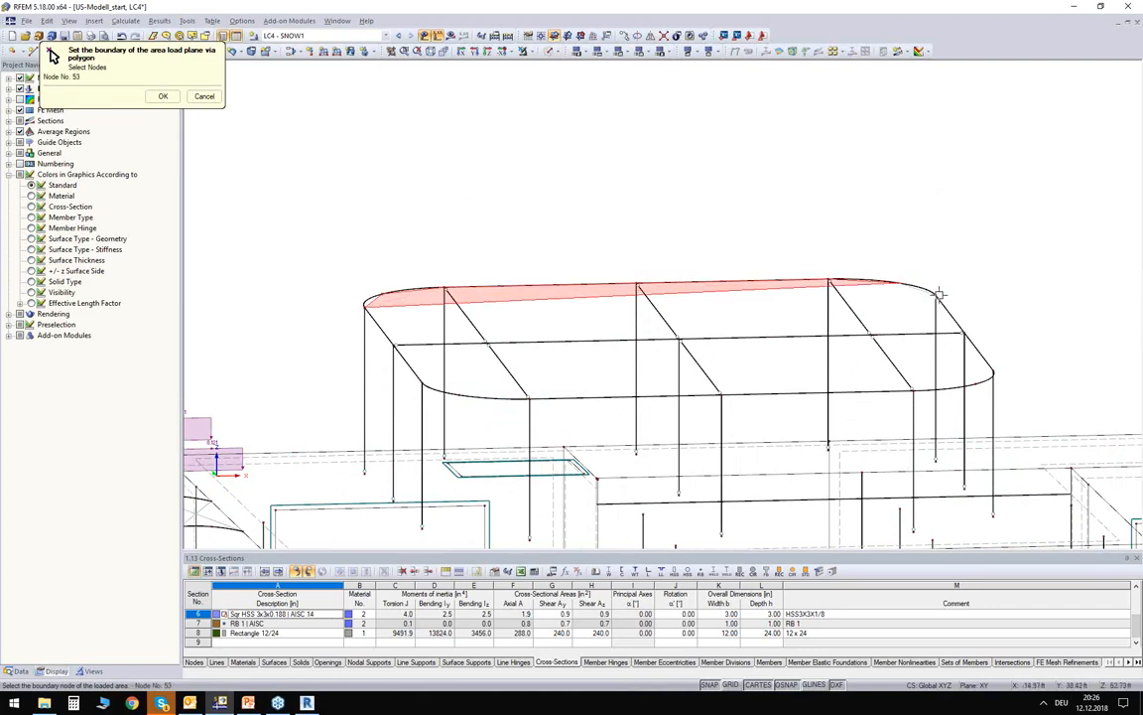
left_click(936, 295)
left_click(997, 372)
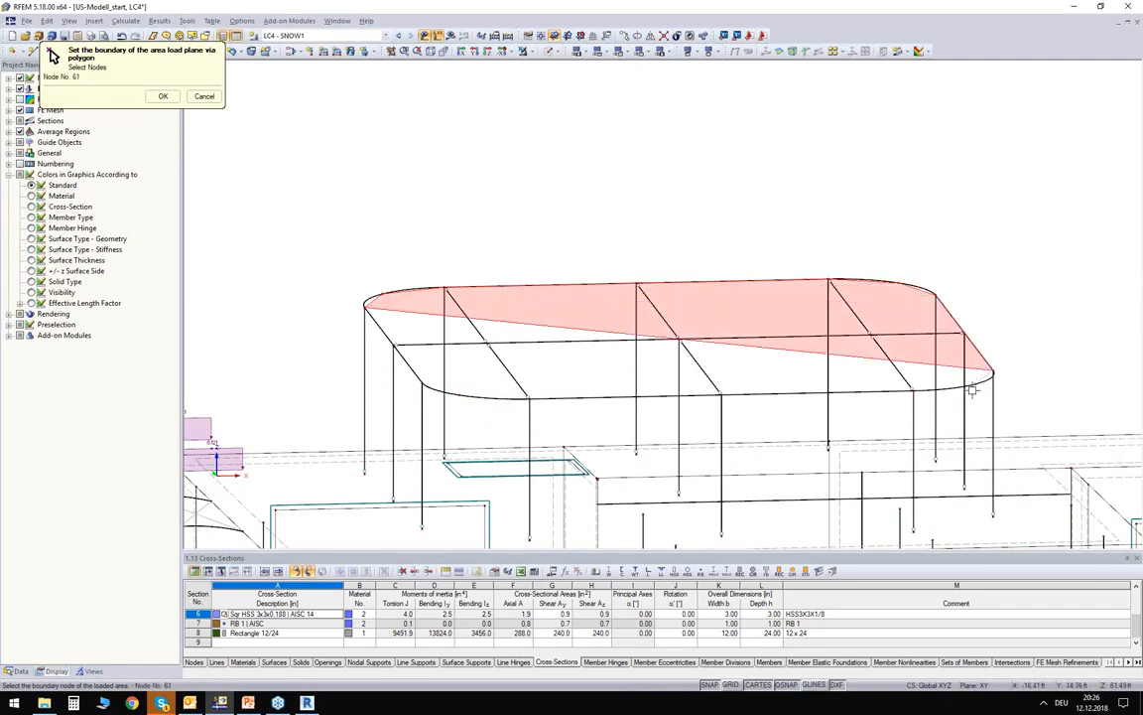
left_click(913, 389)
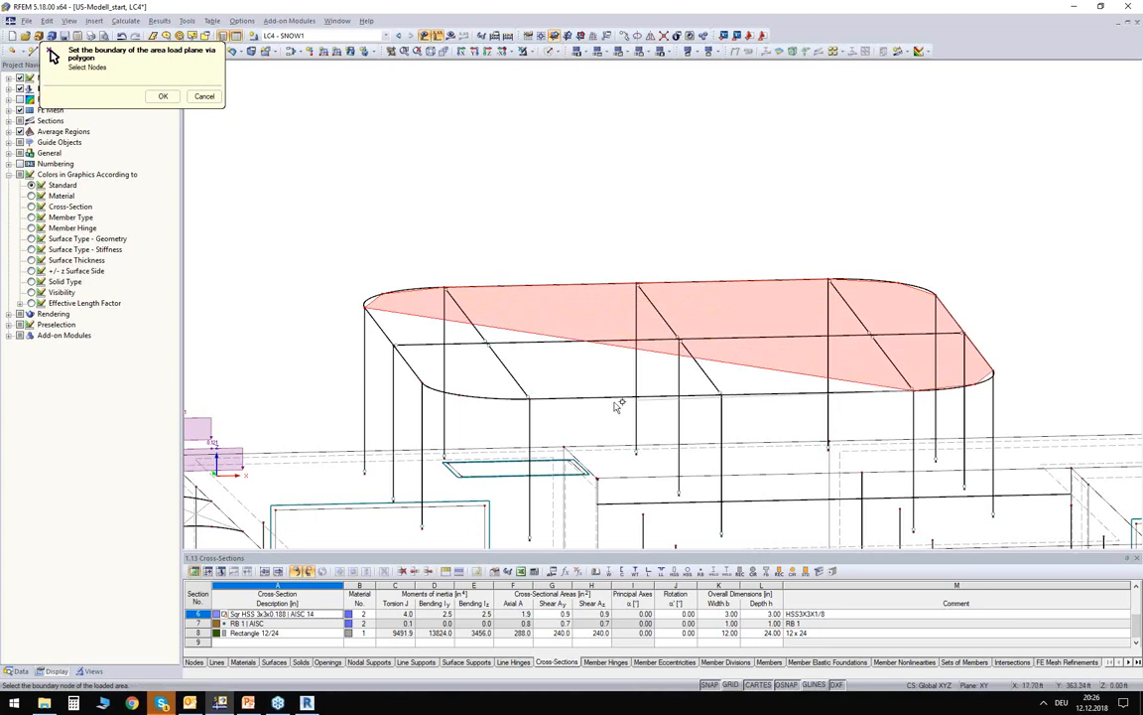
left_click(536, 401)
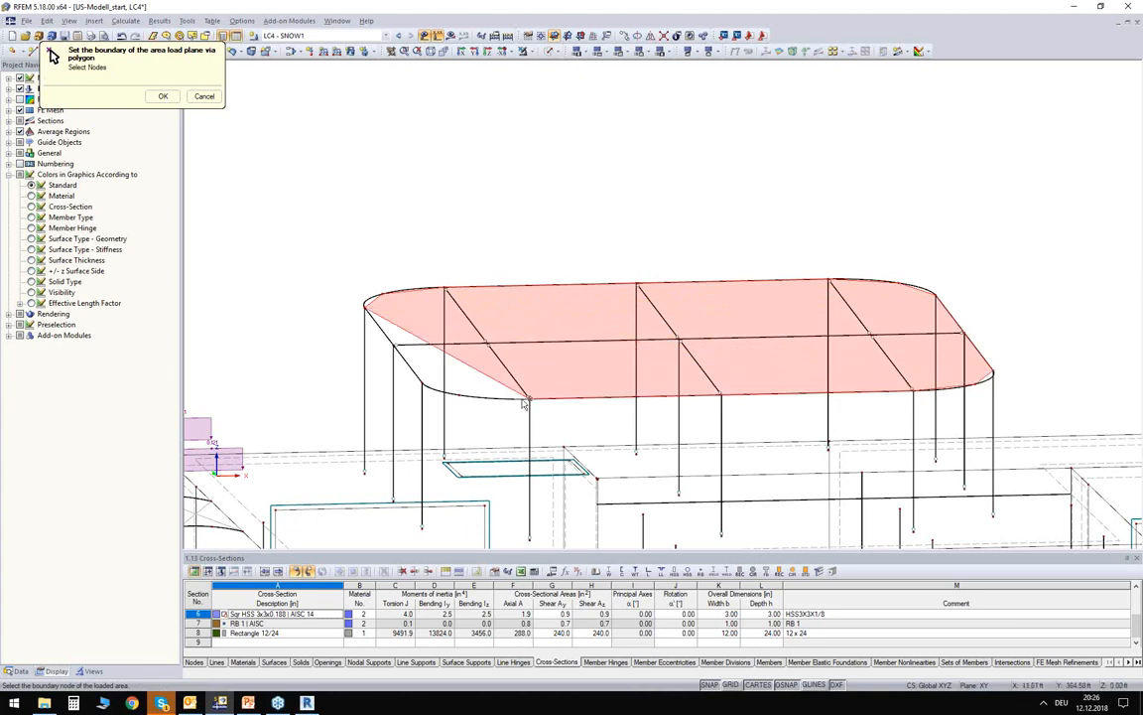
left_click(422, 381)
left_click(367, 308)
left_click(159, 96)
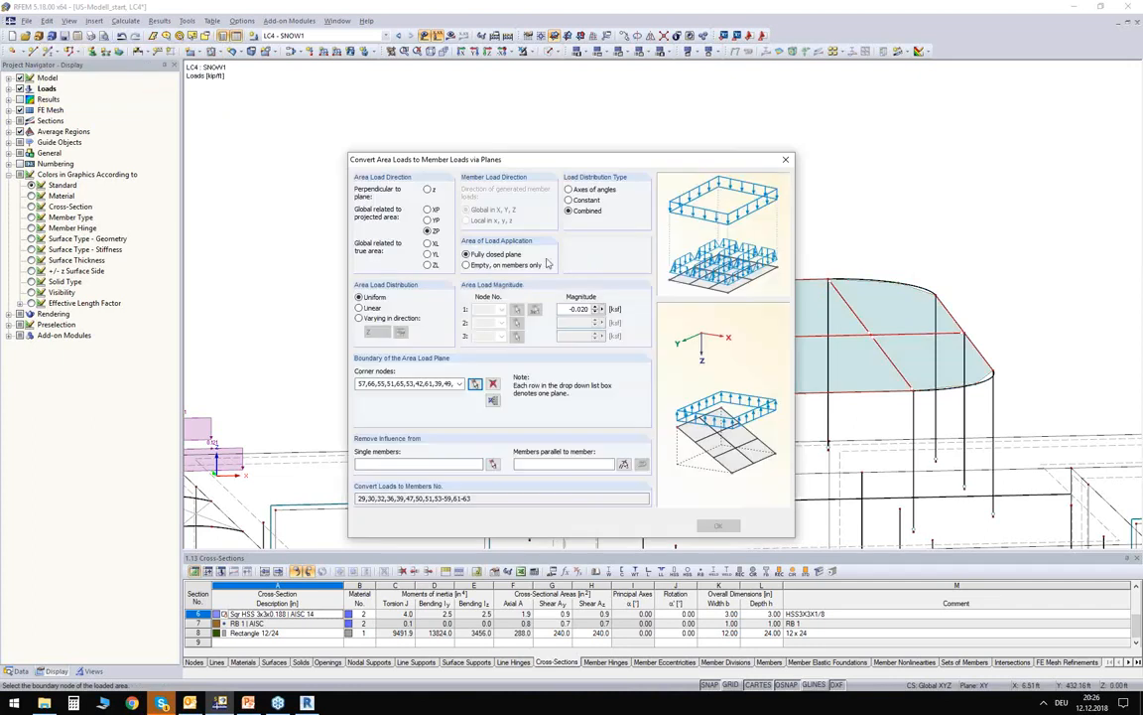
Remove the load influence from all members parallel to longitudinal member 30 and generate the -0.020 ksf snow load
left_click_drag(517, 164, 489, 122)
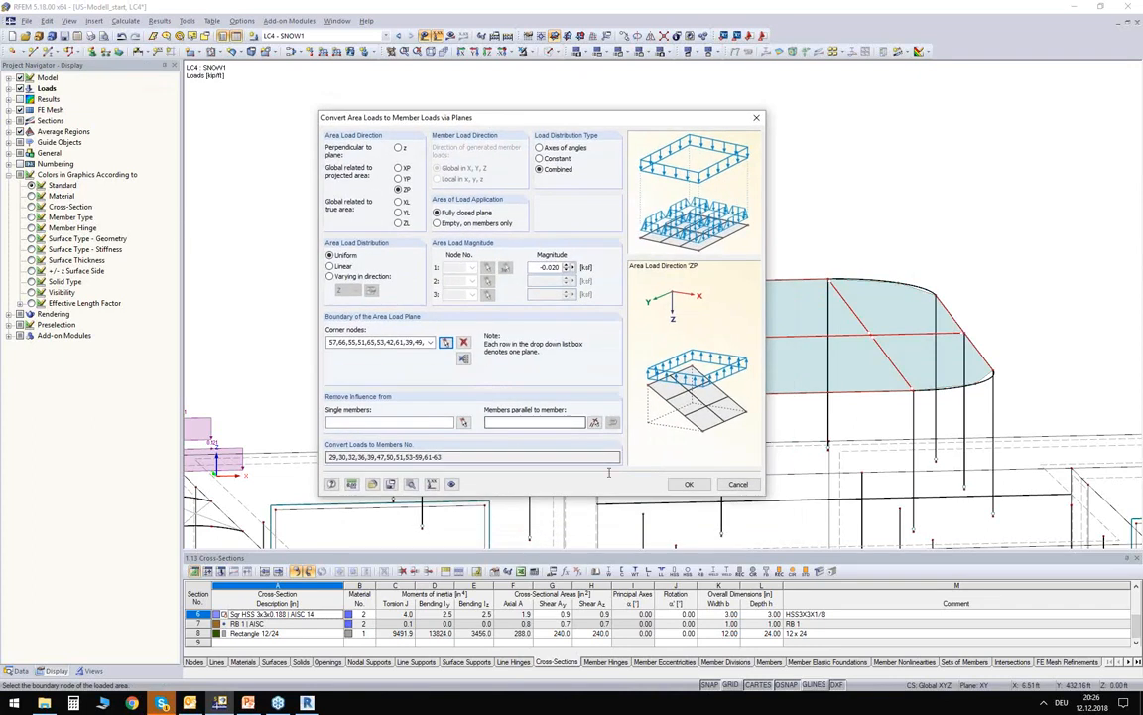
left_click(596, 423)
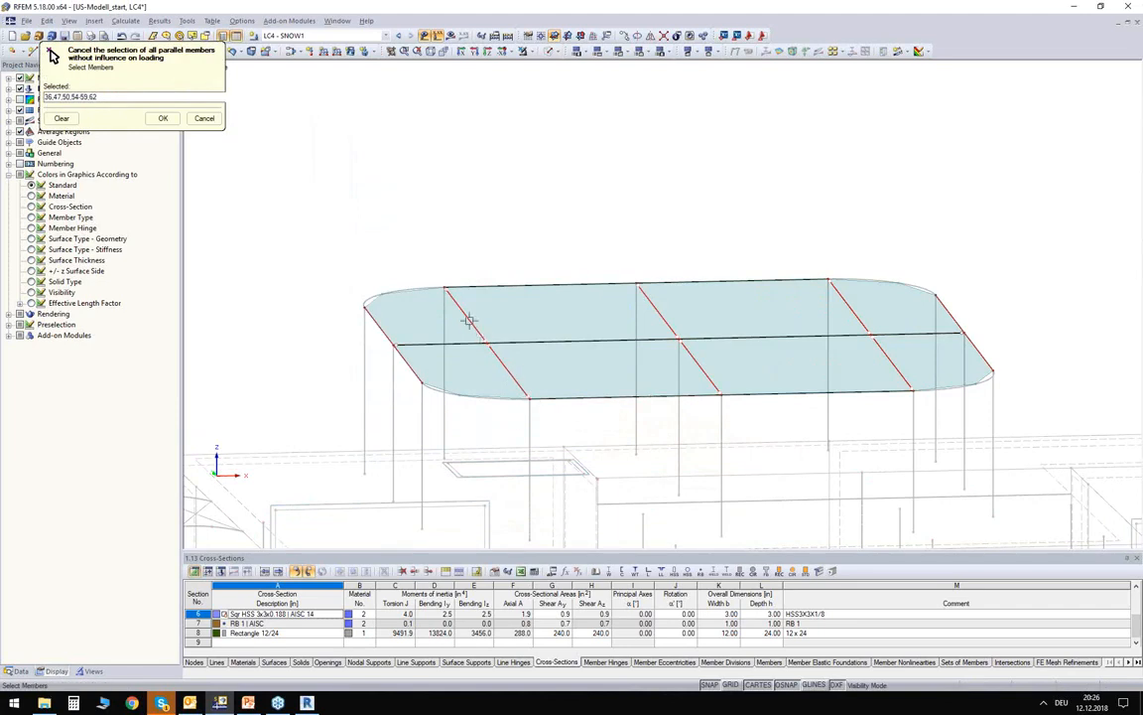
left_click(163, 118)
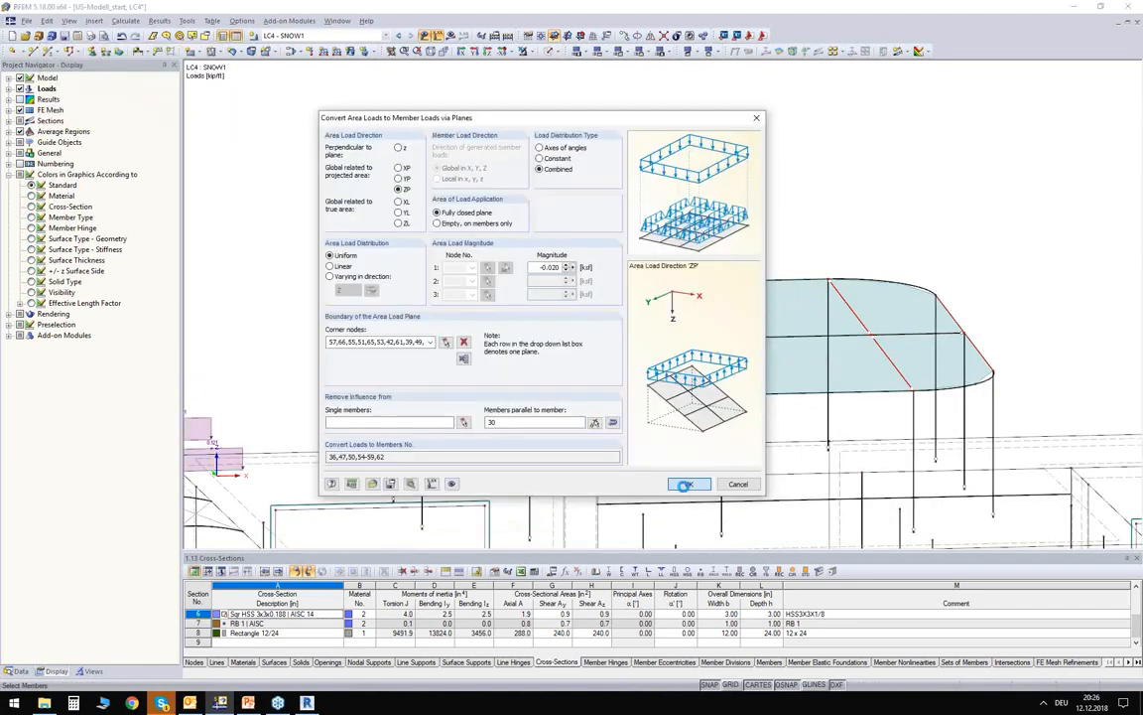
left_click(752, 482)
left_click(695, 448)
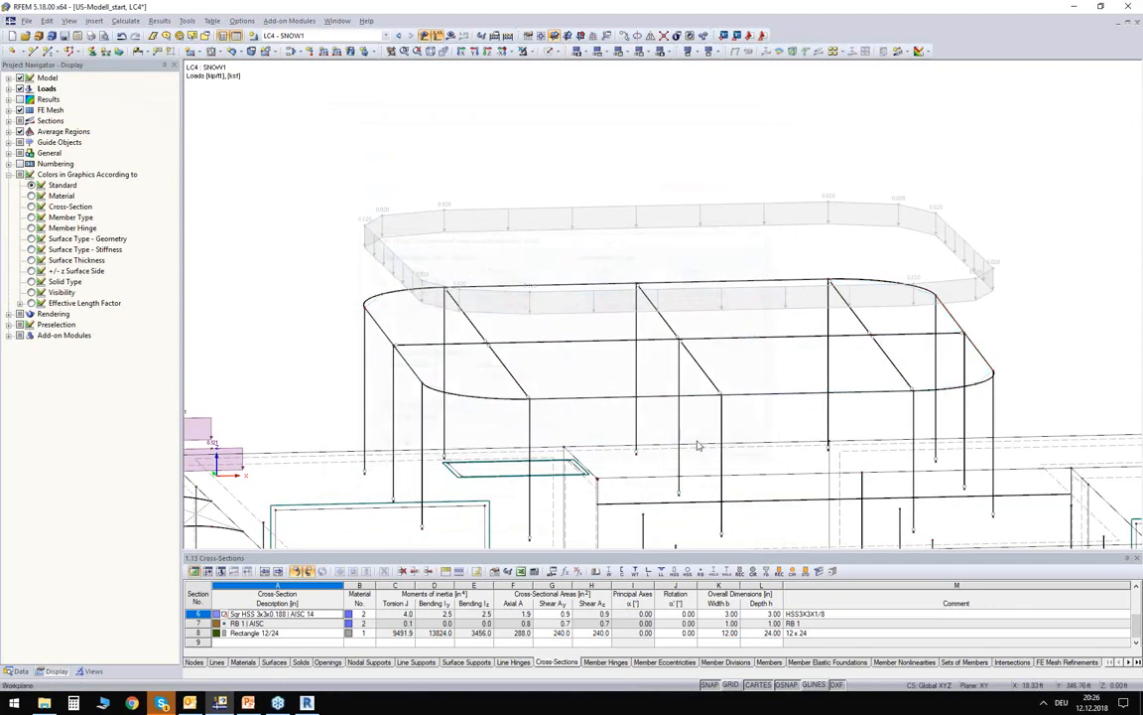
Display the generated snow load separately as individual member loads on the rooftop frame's transverse beams
scroll(510, 183, "down", 2)
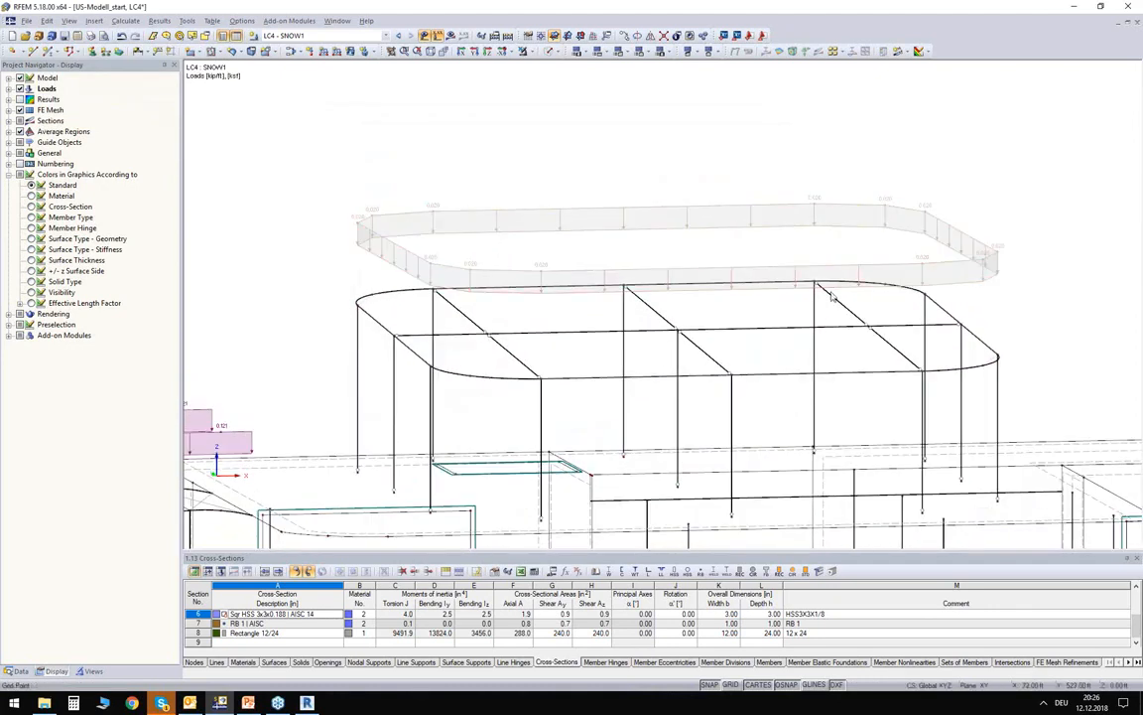
right_click(601, 213)
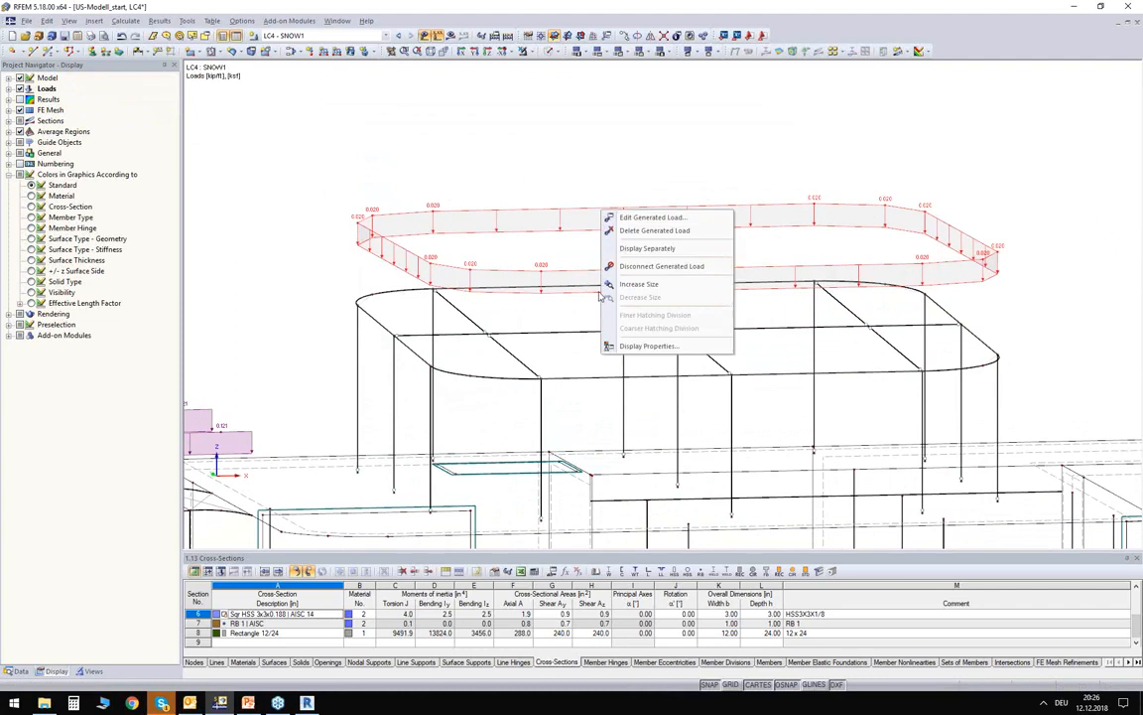
left_click(646, 248)
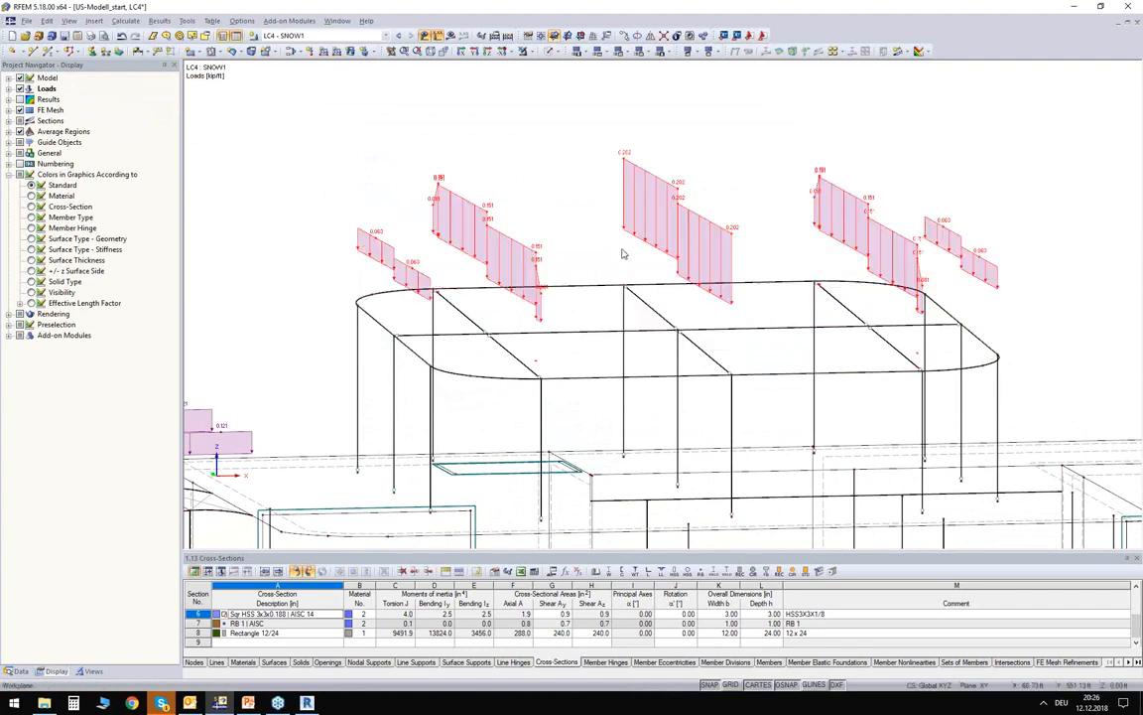
mouse_move(594, 233)
middle_mouse_down("ctrl")
mouse_move(551, 246)
mouse_move(602, 228)
mouse_move(585, 238)
middle_mouse_up("ctrl")
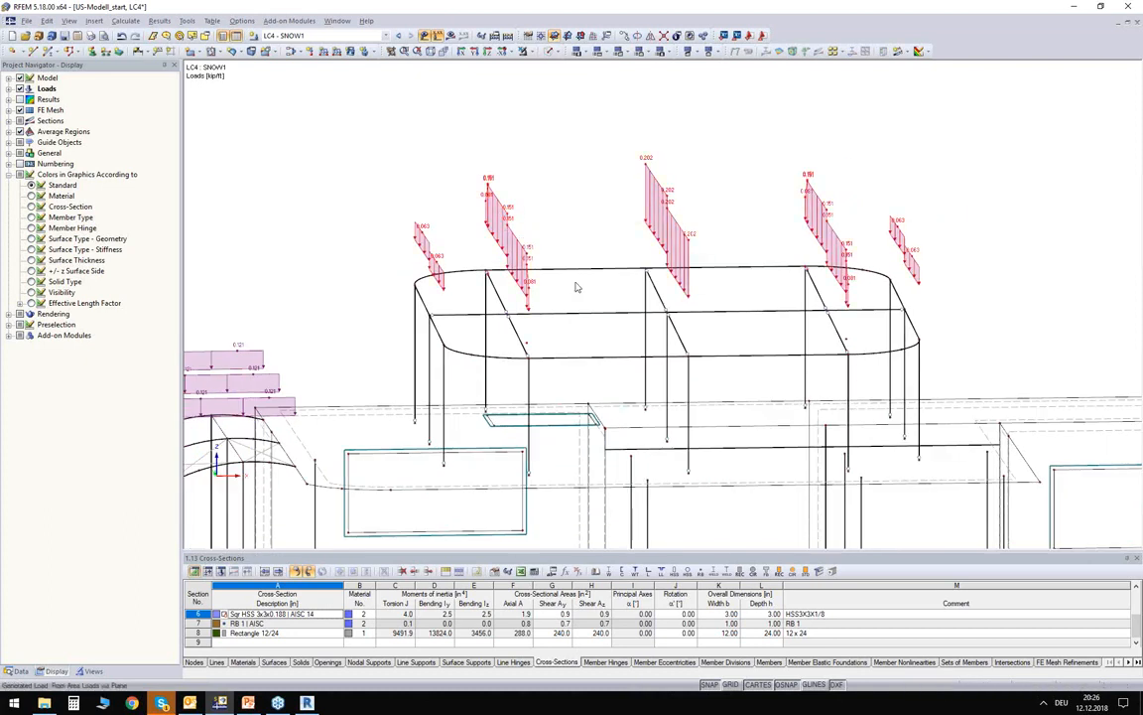
Review the conversion settings of the generated load without changing them and examine the snow loads across the whole building
double_click(647, 235)
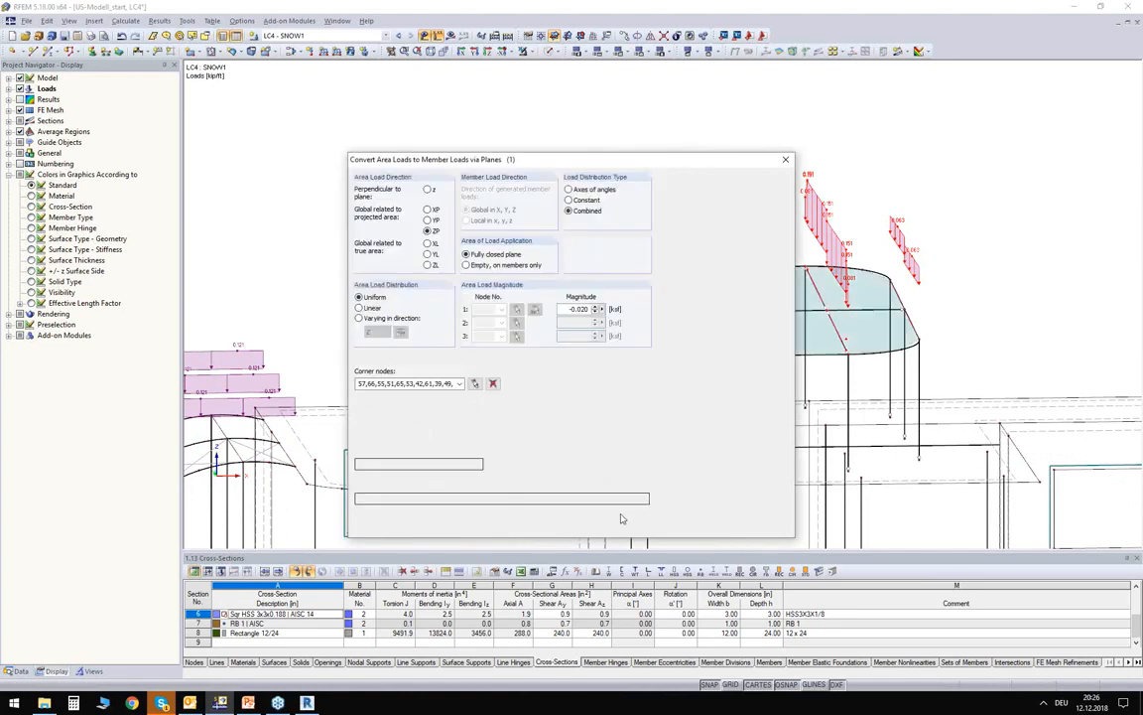
key("Escape")
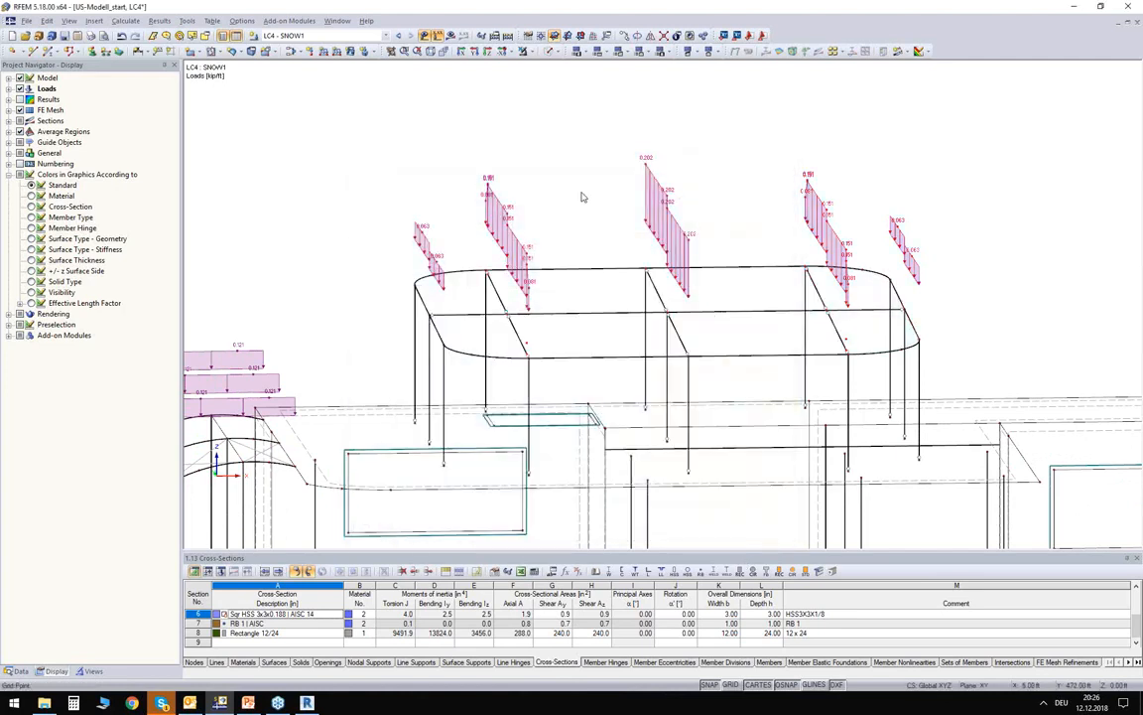
middle_click_drag(585, 192, 618, 181)
scroll(534, 211, "down", 5)
scroll(501, 207, "down", 2)
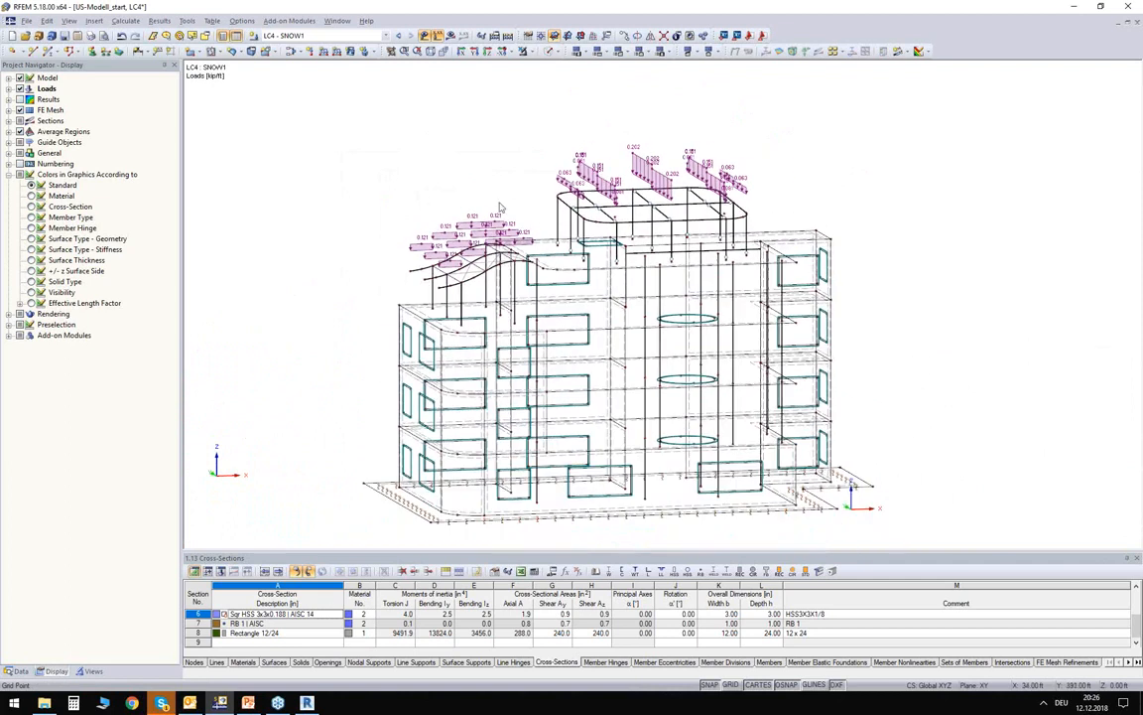
left_click(298, 36)
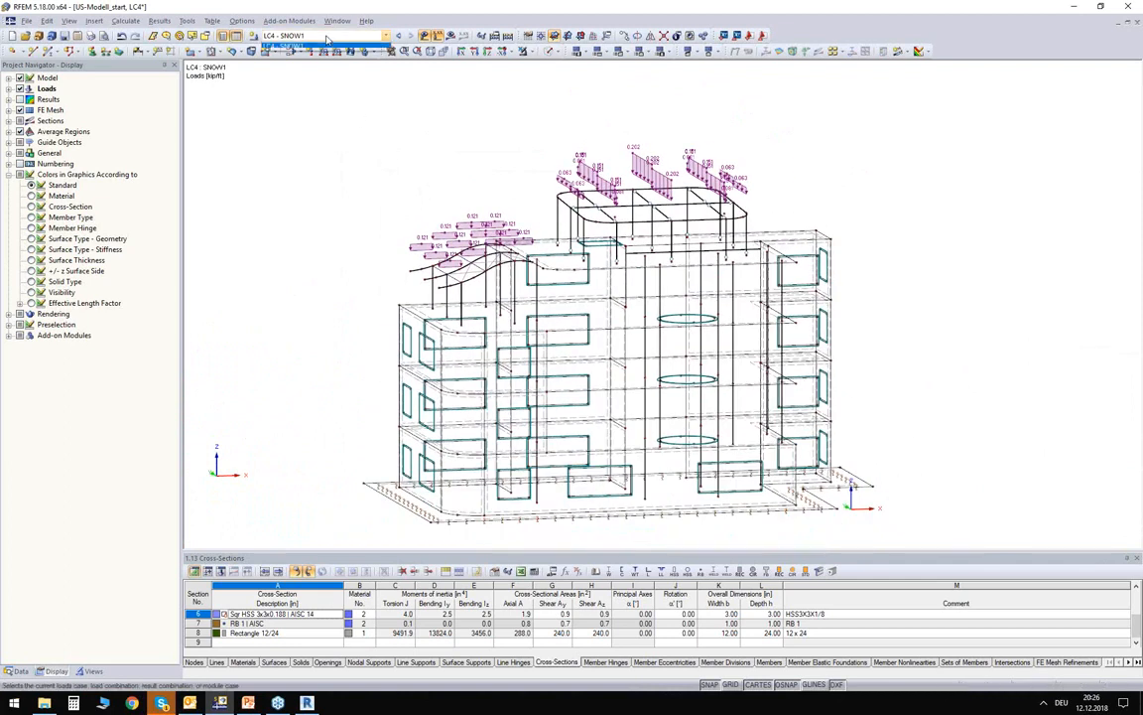
left_click(288, 109)
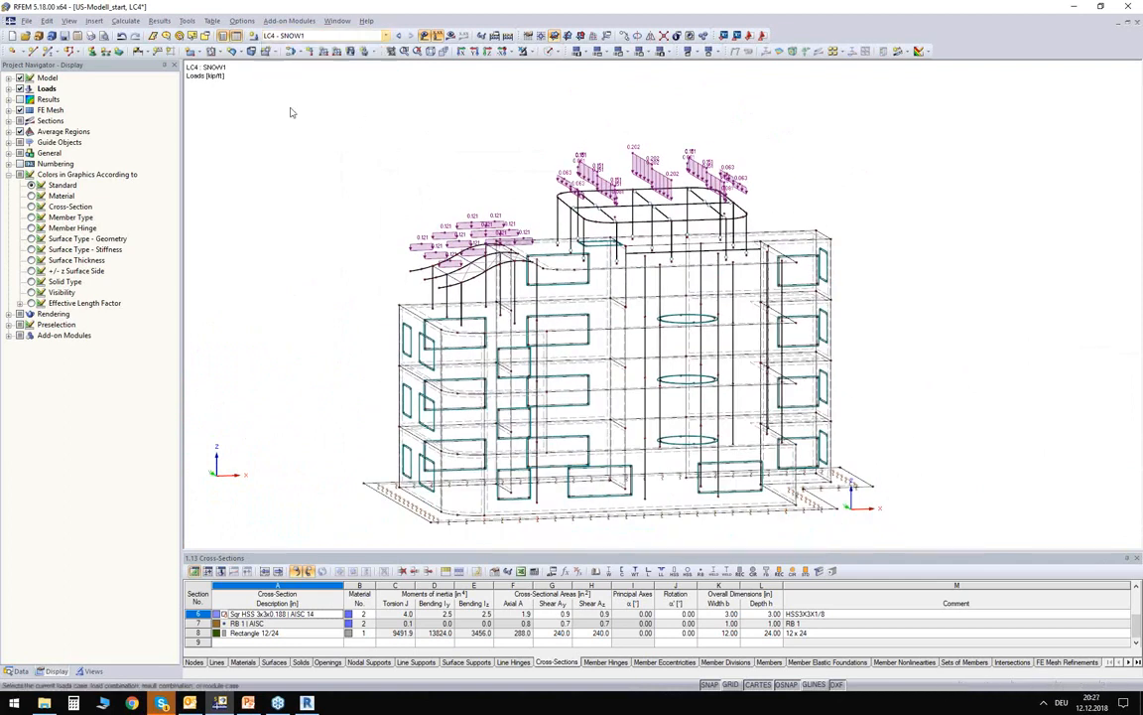
Classify the model's load cases and combinations according to ASCE 7-16 and activate automatic creation of load combinations
left_click(18, 671)
scroll(68, 198, "up", 1)
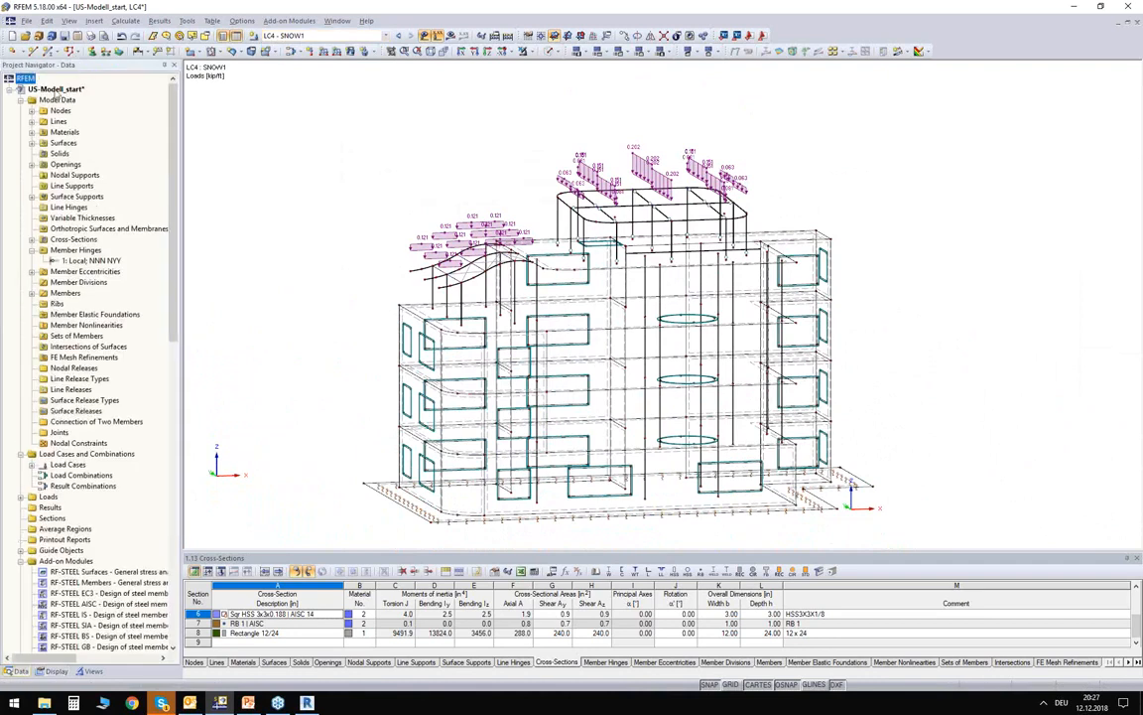
right_click(51, 90)
left_click(81, 96)
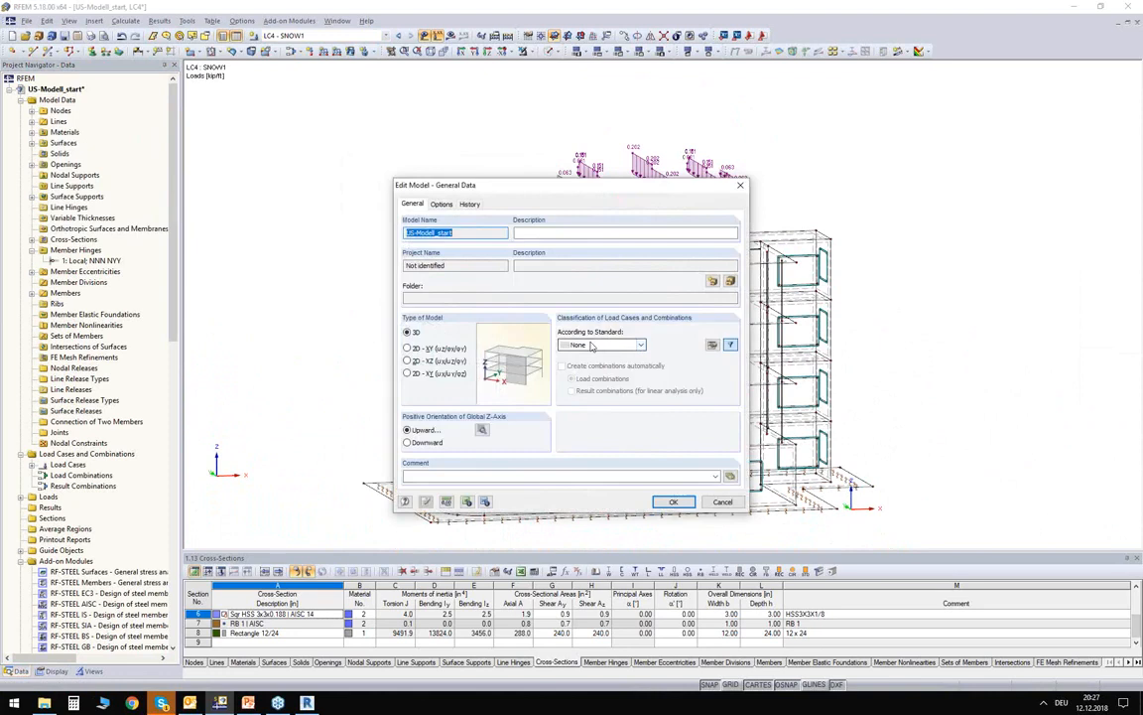
left_click(627, 345)
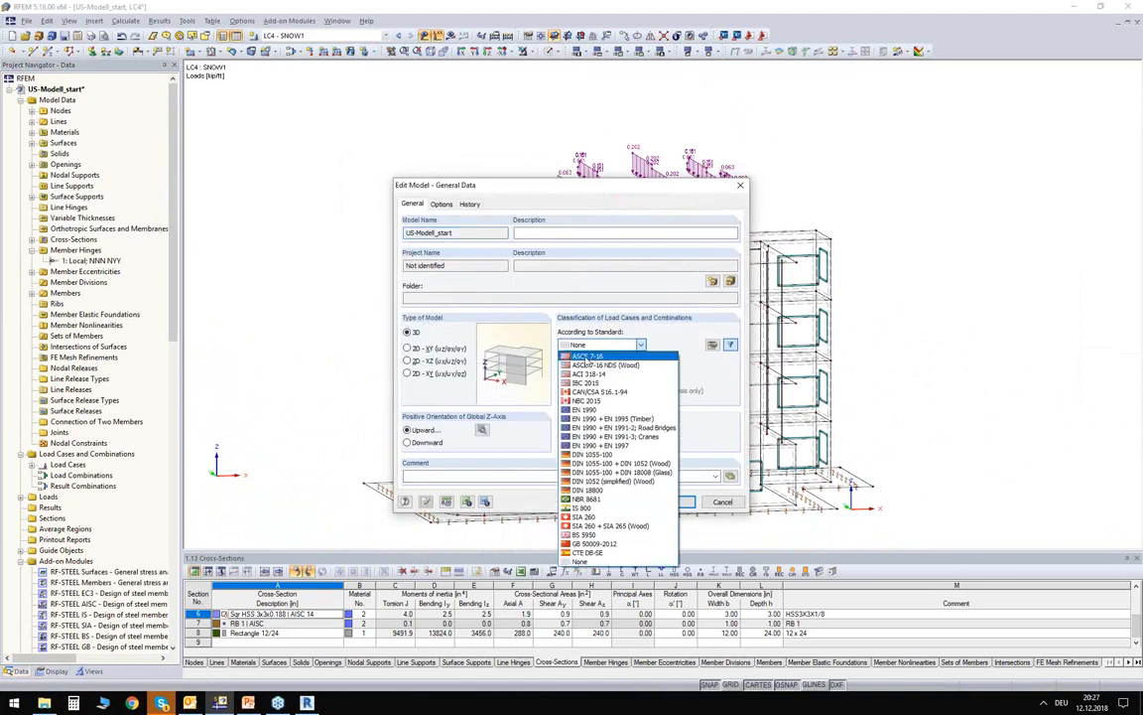
left_click(587, 357)
left_click(563, 366)
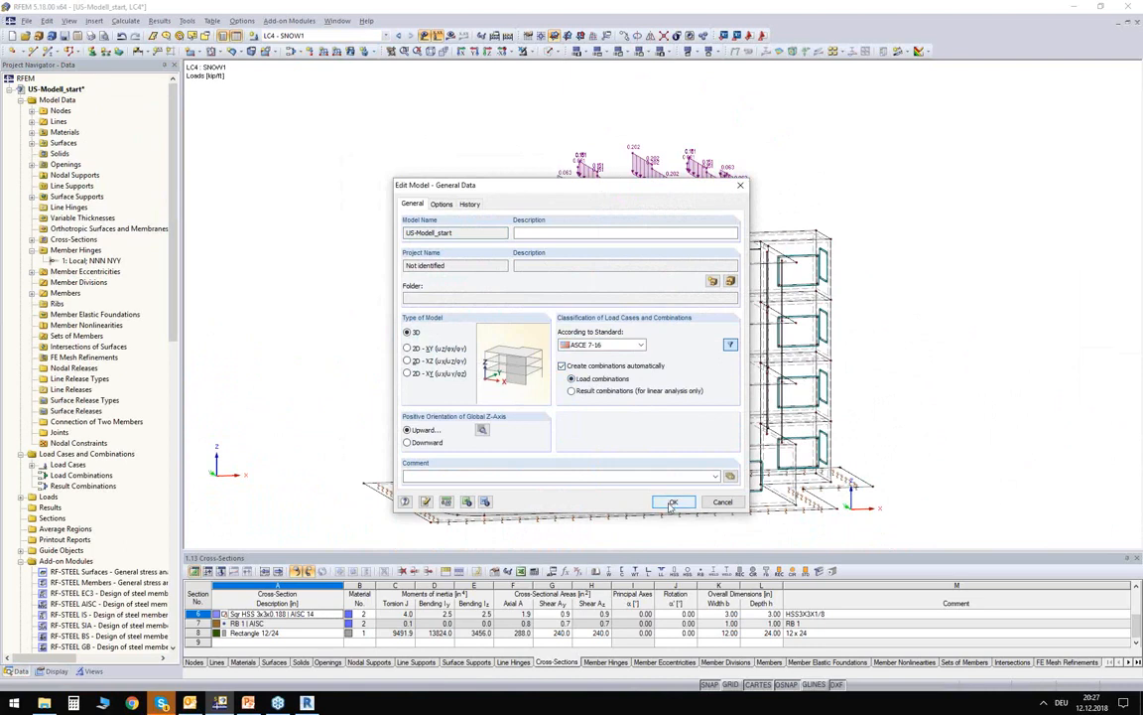
left_click(674, 503)
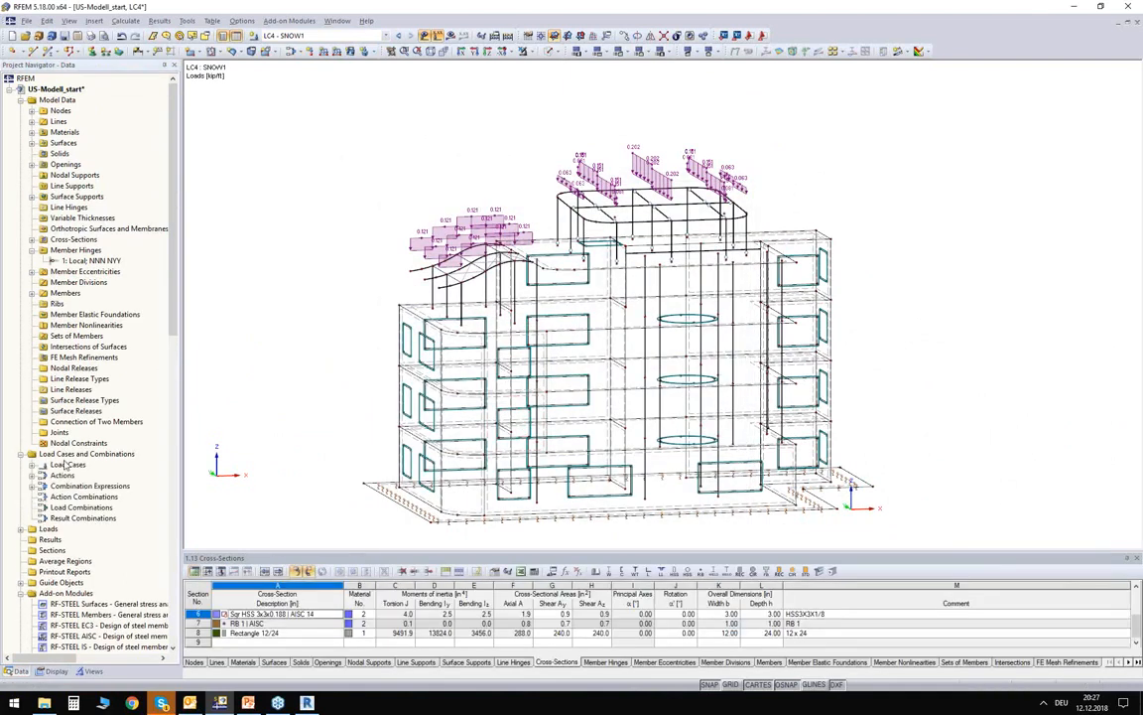
Review the action categories of the dead, live, wind and snow load cases and the load case assignment in their actions
right_click(63, 463)
left_click(92, 478)
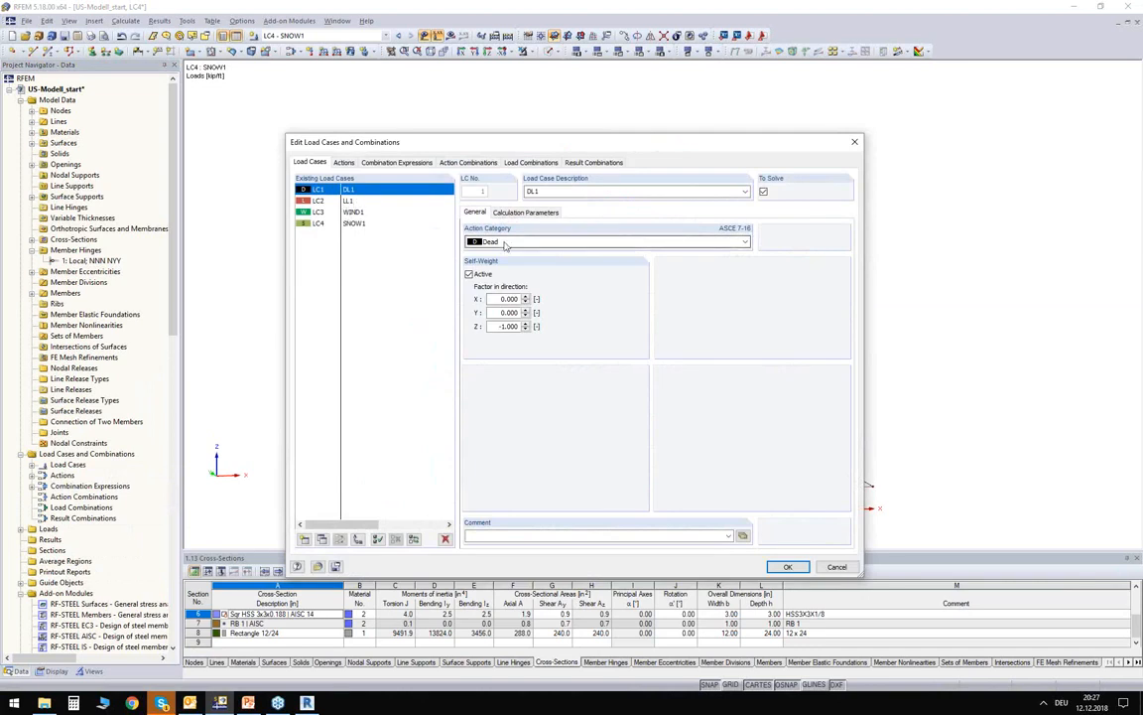
left_click(318, 200)
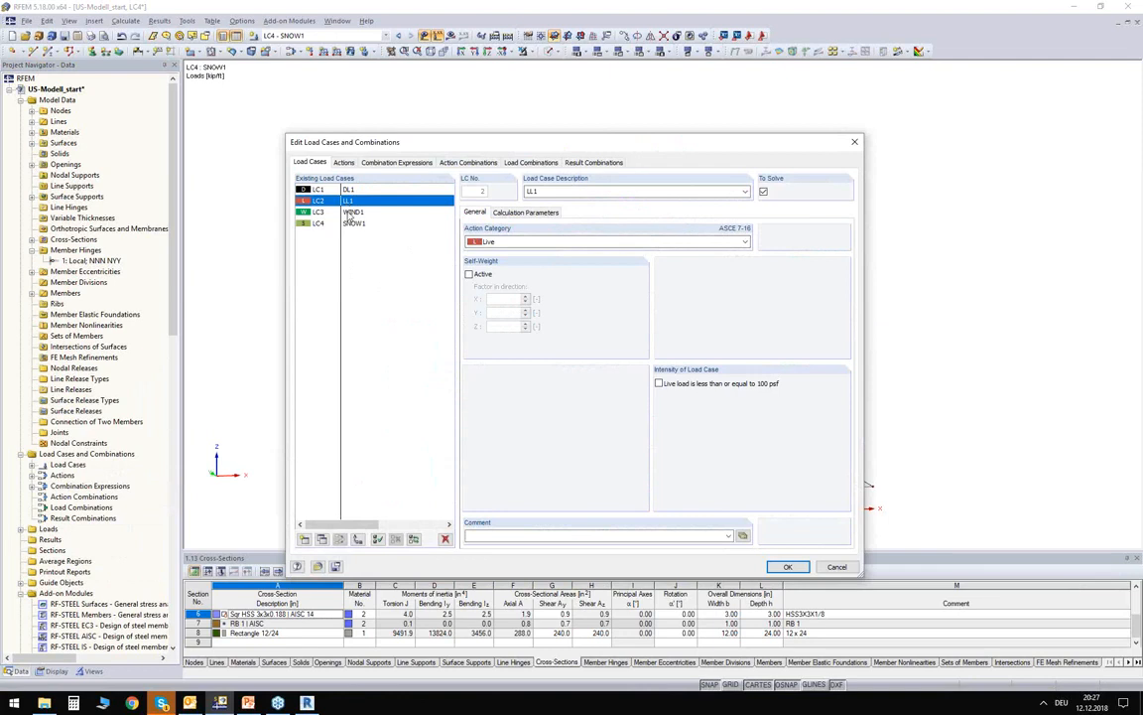
left_click(347, 213)
left_click(347, 223)
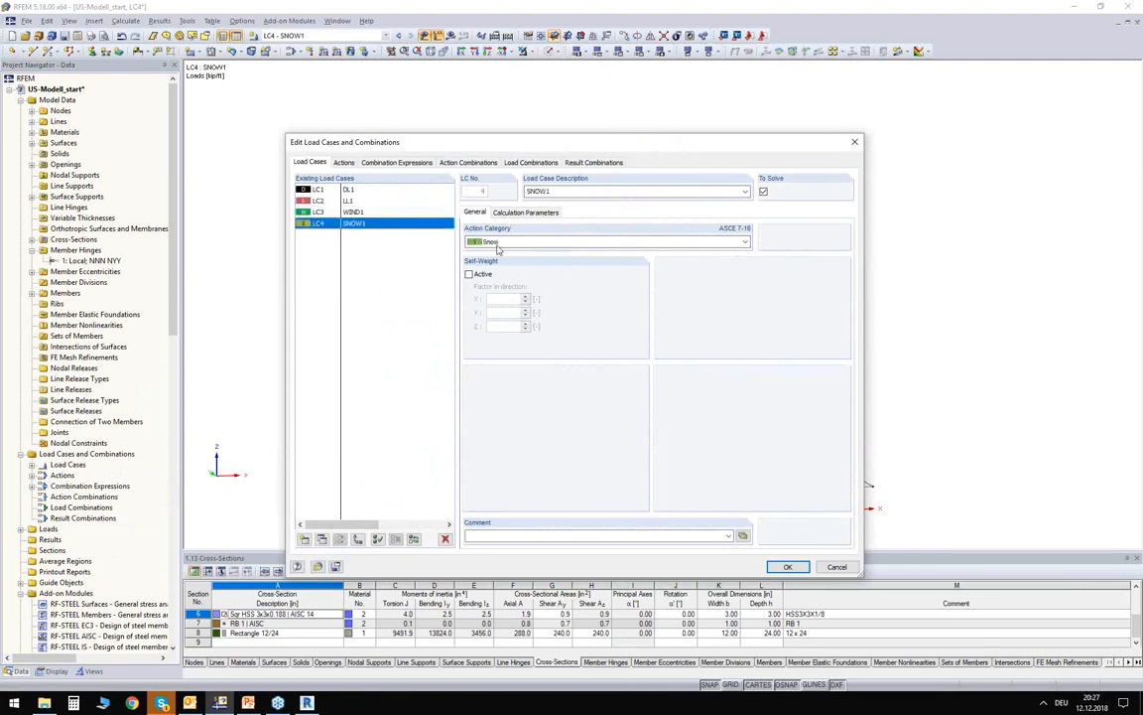
left_click(343, 162)
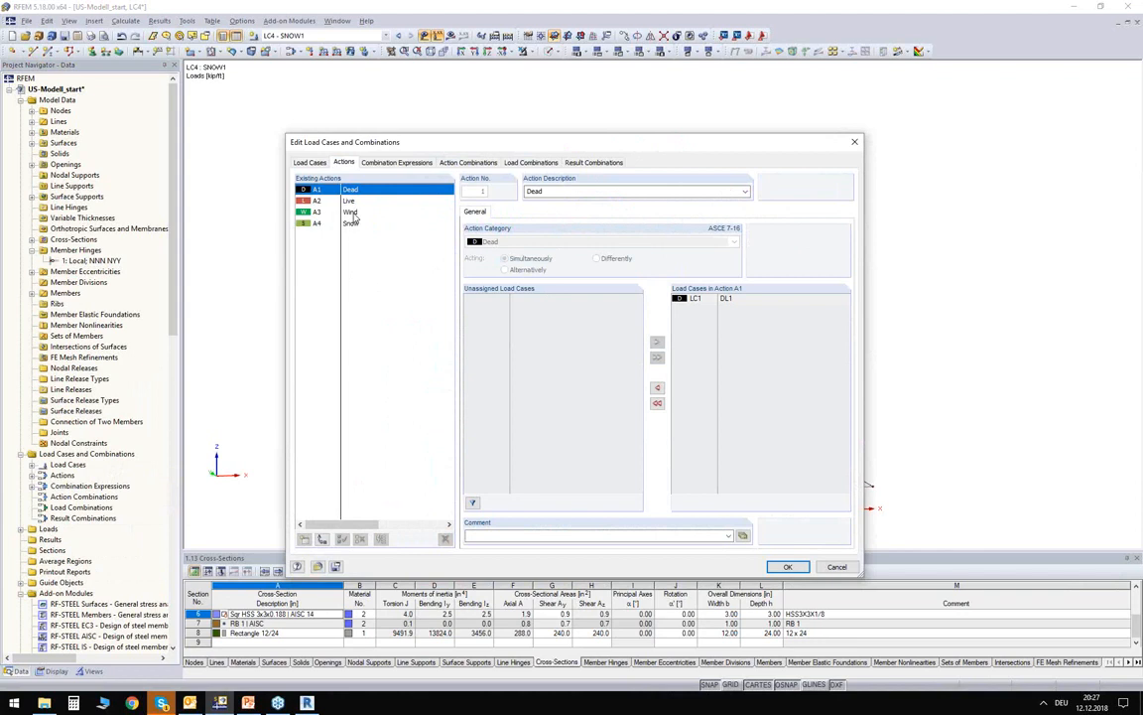
left_click(351, 213)
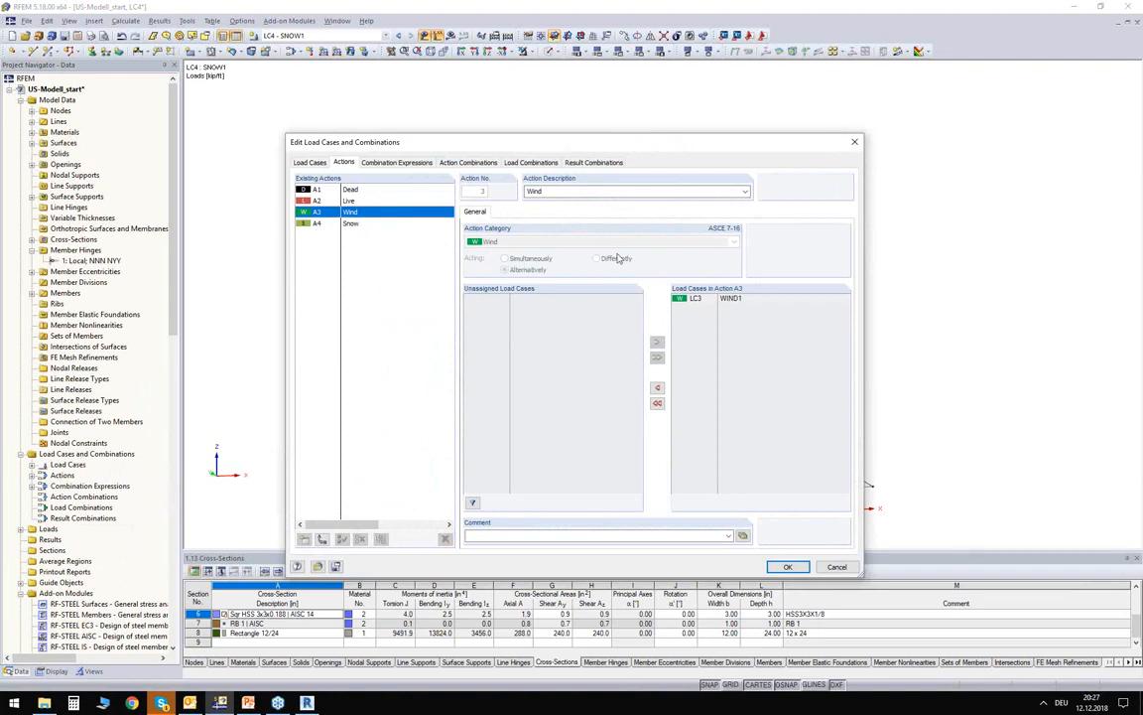
Examine the available ASCE 7-16 design situations and the combination equations for Section 2.3 (LRFD) and Section 2.4 (ASD)
left_click(369, 161)
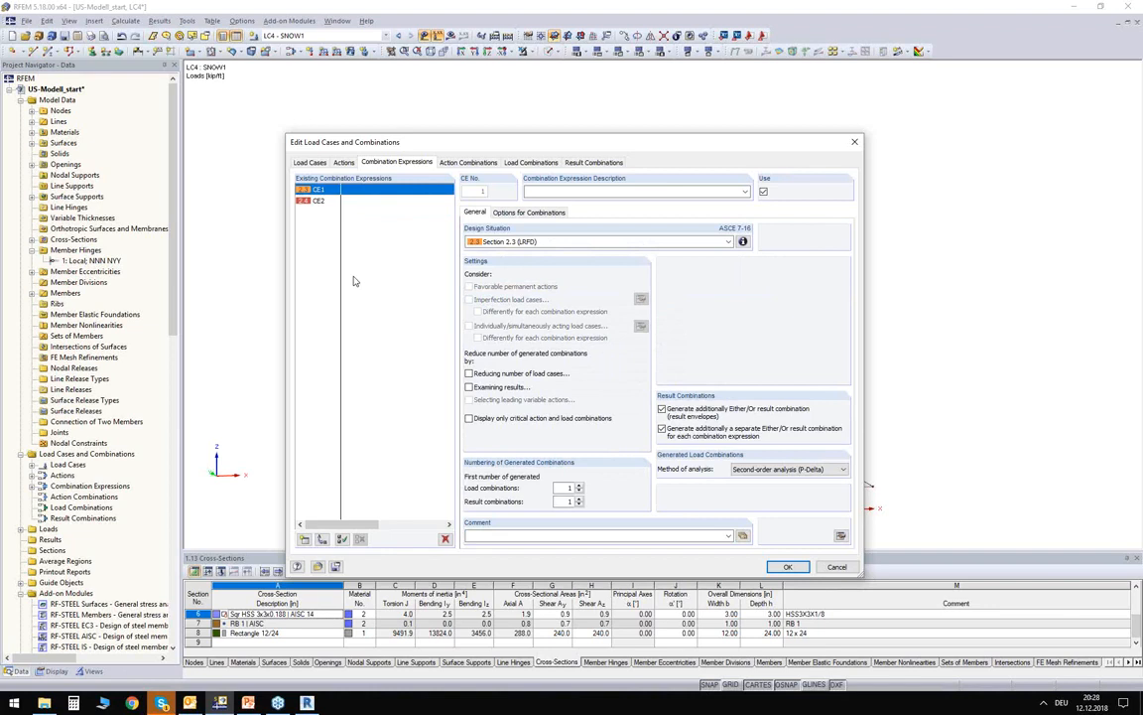
left_click(525, 243)
scroll(575, 407, "down", 1)
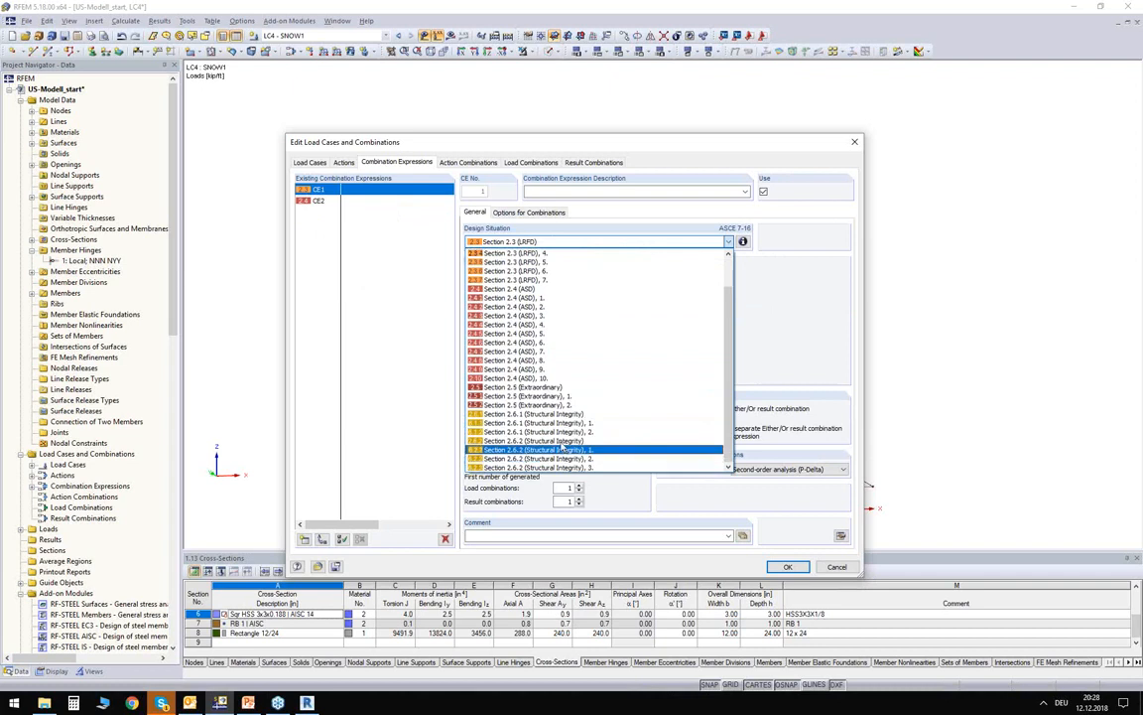
scroll(595, 318, "up", 3)
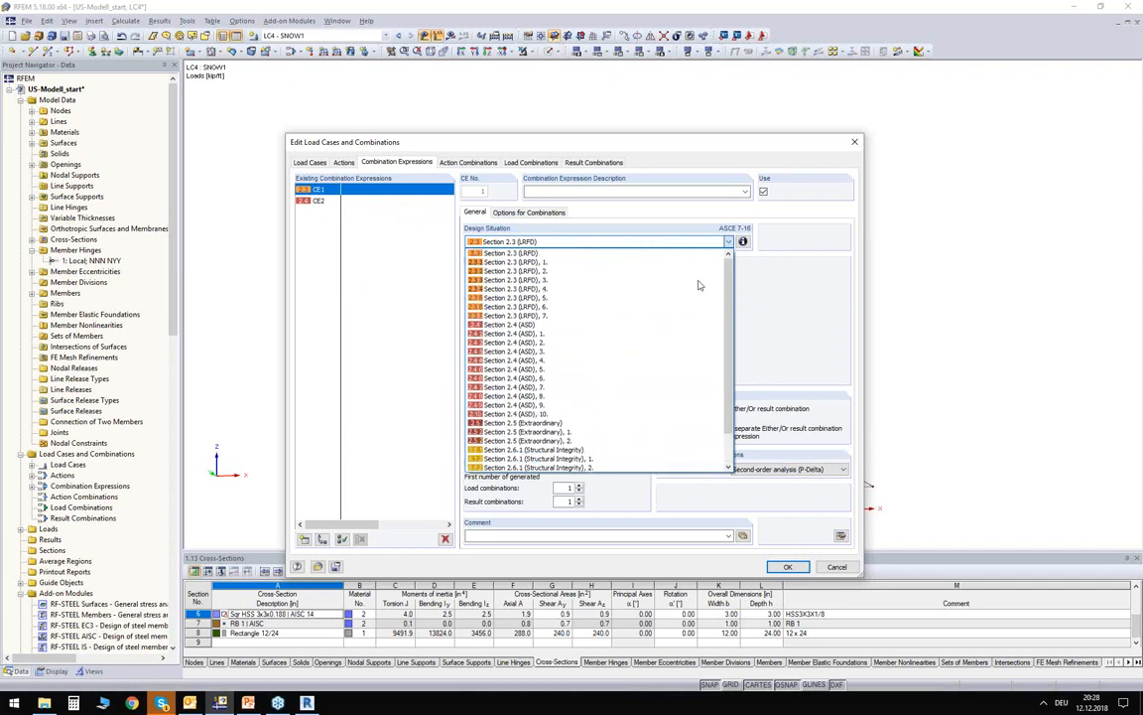
left_click(683, 242)
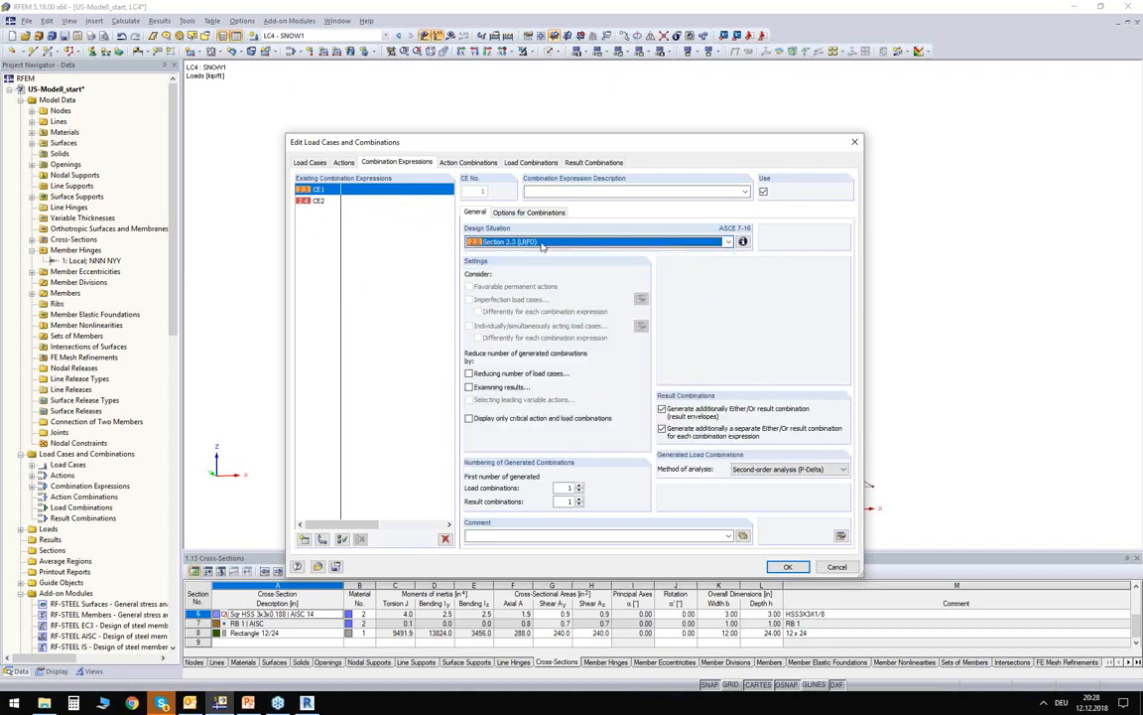
left_click(743, 241)
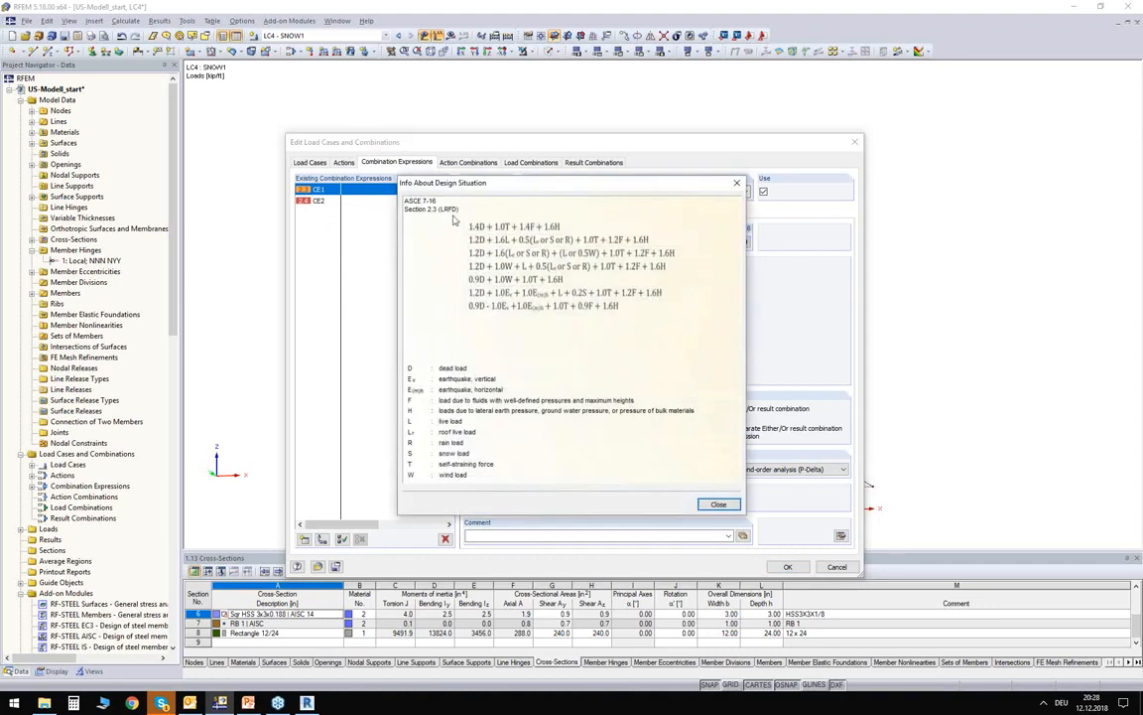
left_click(316, 200)
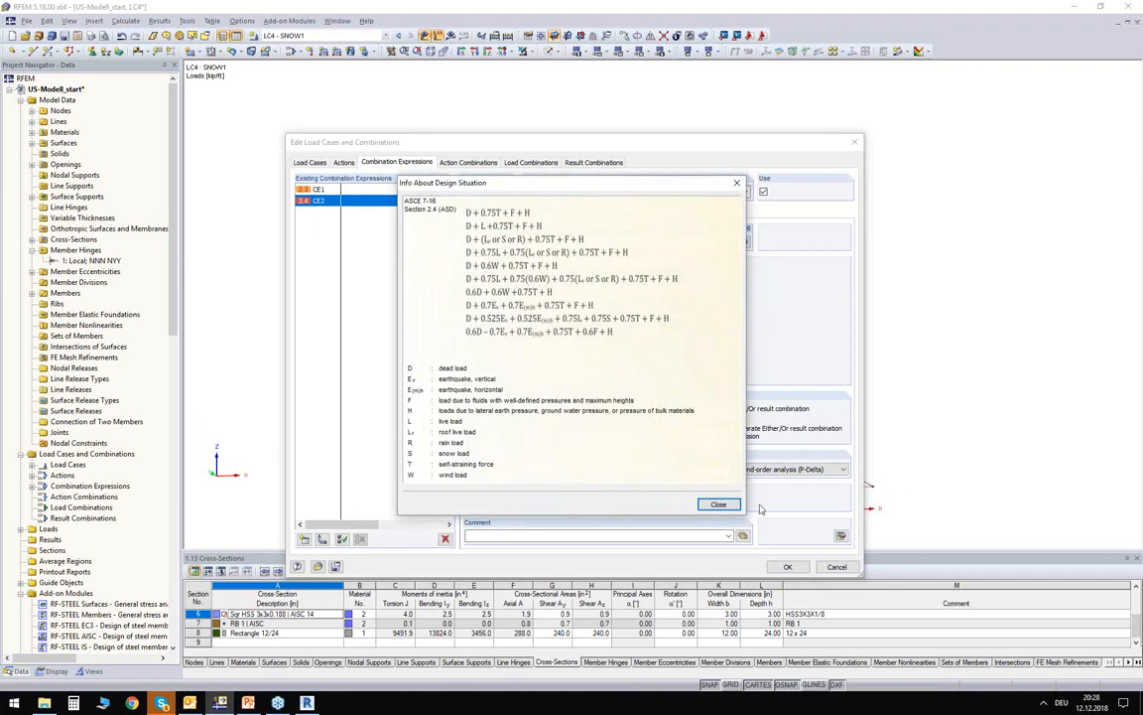
left_click(718, 506)
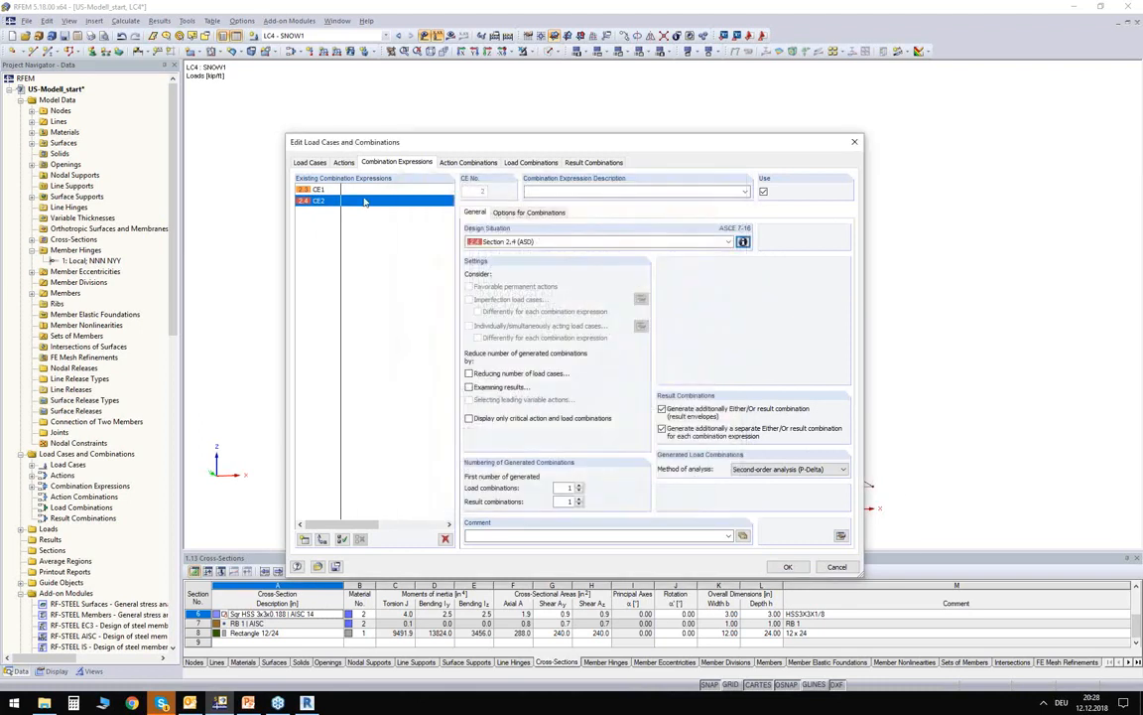
Exclude the Section 2.4 (ASD) combination expression from use, keeping only the Section 2.3 (LRFD) expression active
left_click(315, 188)
left_click(315, 200)
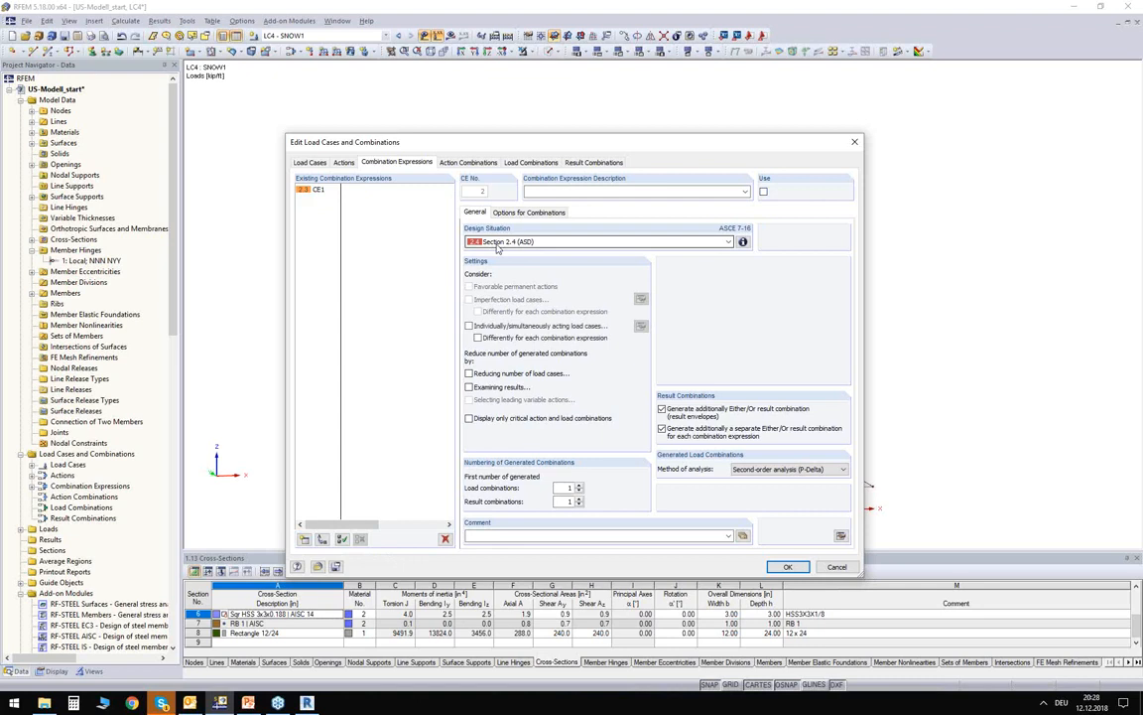
left_click(335, 187)
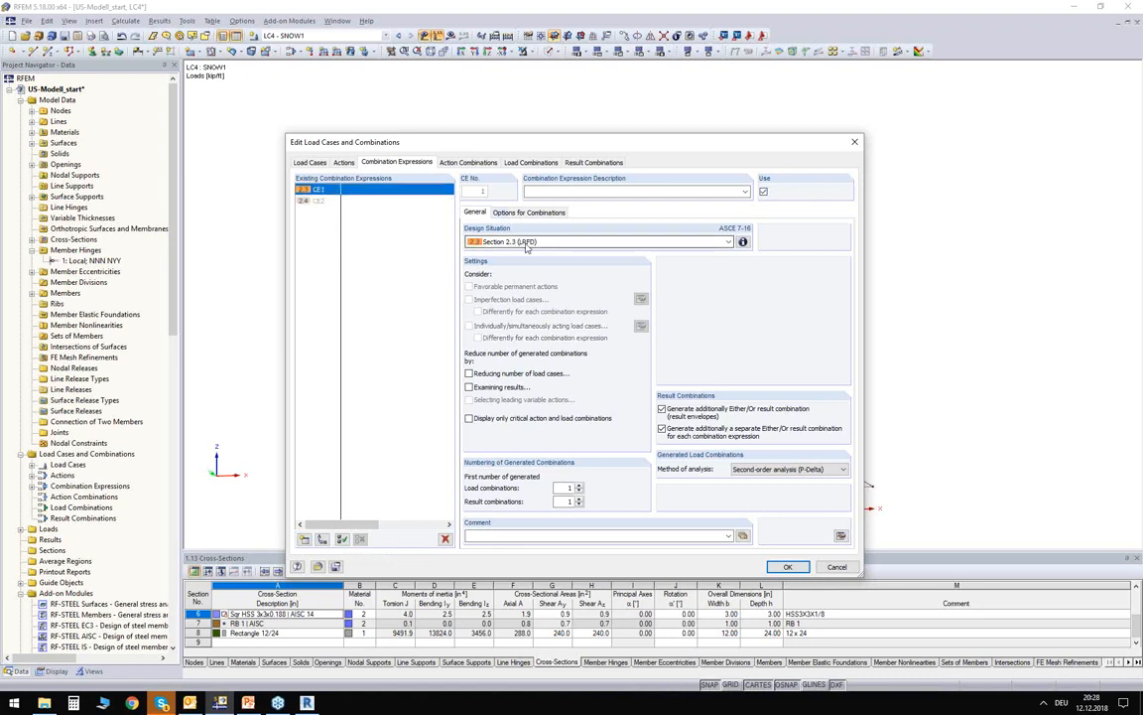
Generate the load and result combinations and accept them after checking the load factors of CO3 and CO9
left_click(536, 163)
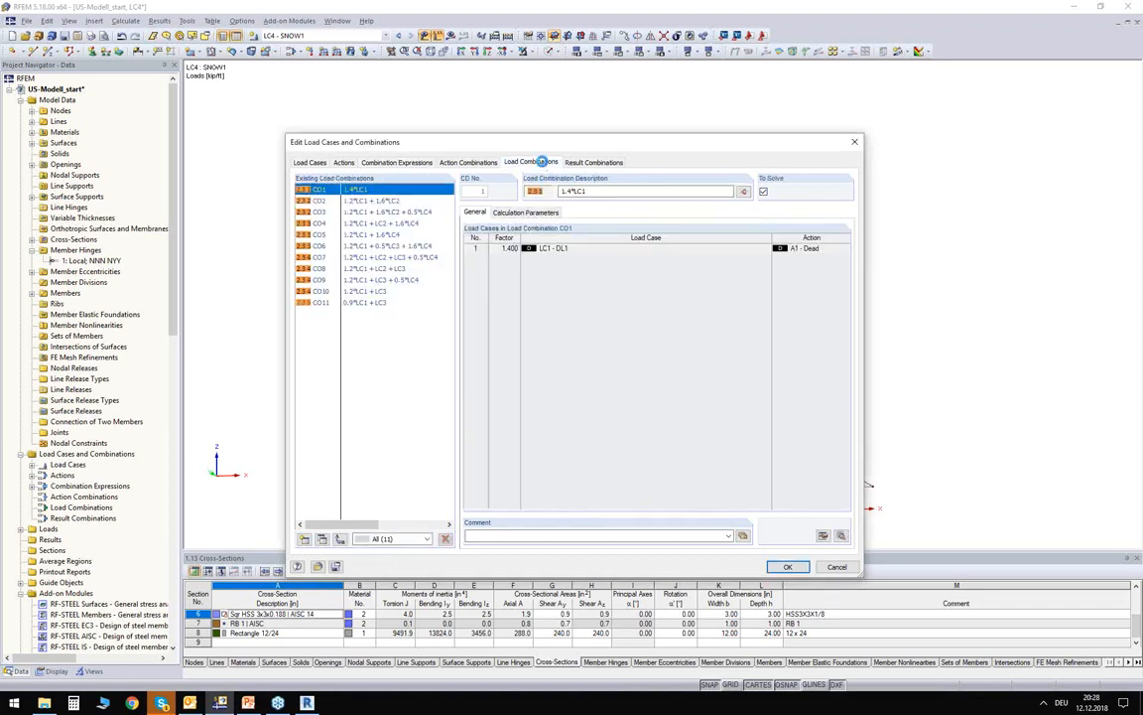
left_click(370, 212)
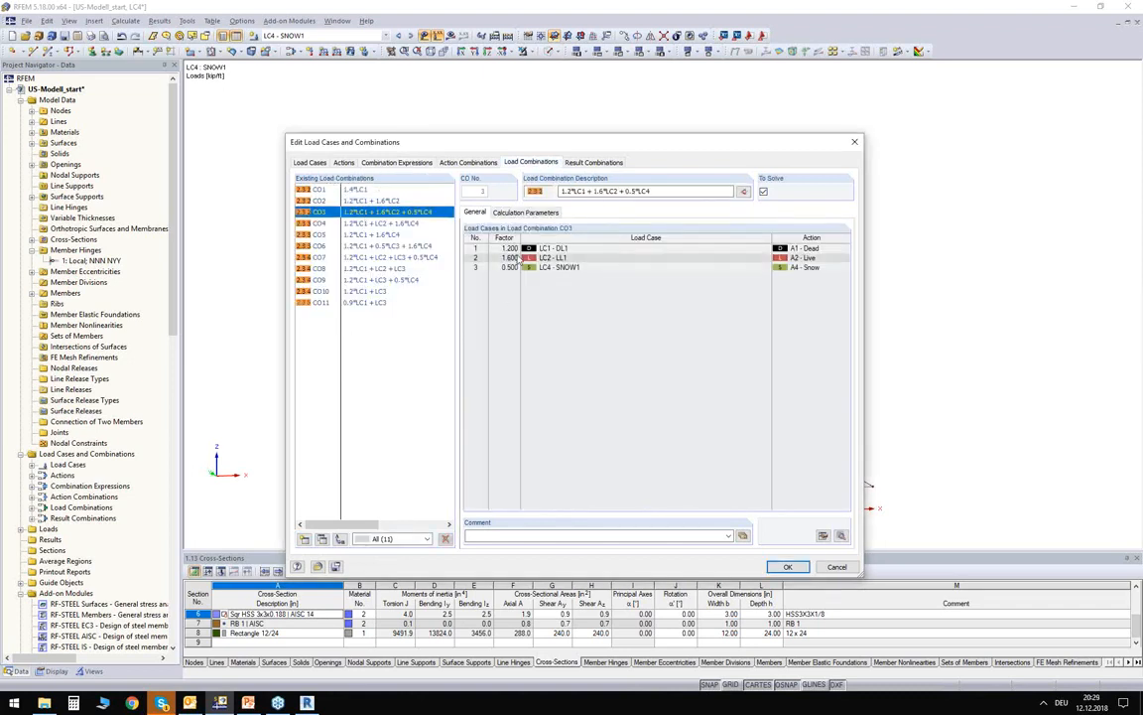
left_click(372, 280)
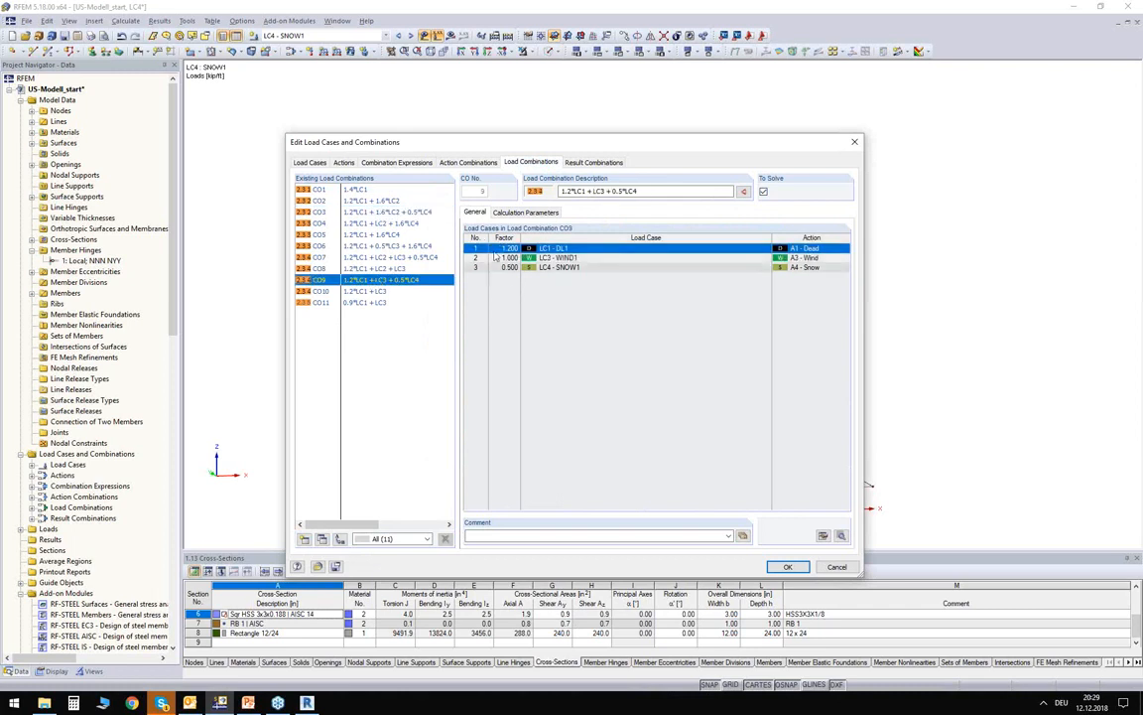
left_click(600, 164)
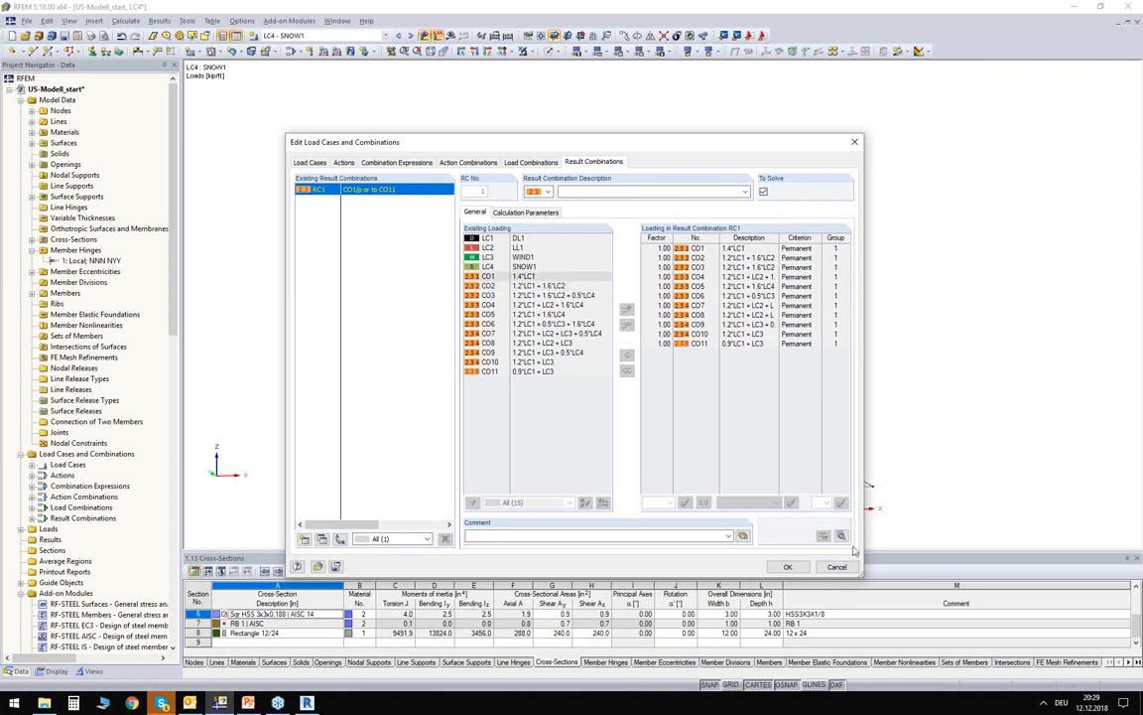
left_click(791, 568)
Display the loads of combination CO3 on the building, then hide the loads and view the bare model
left_click(323, 35)
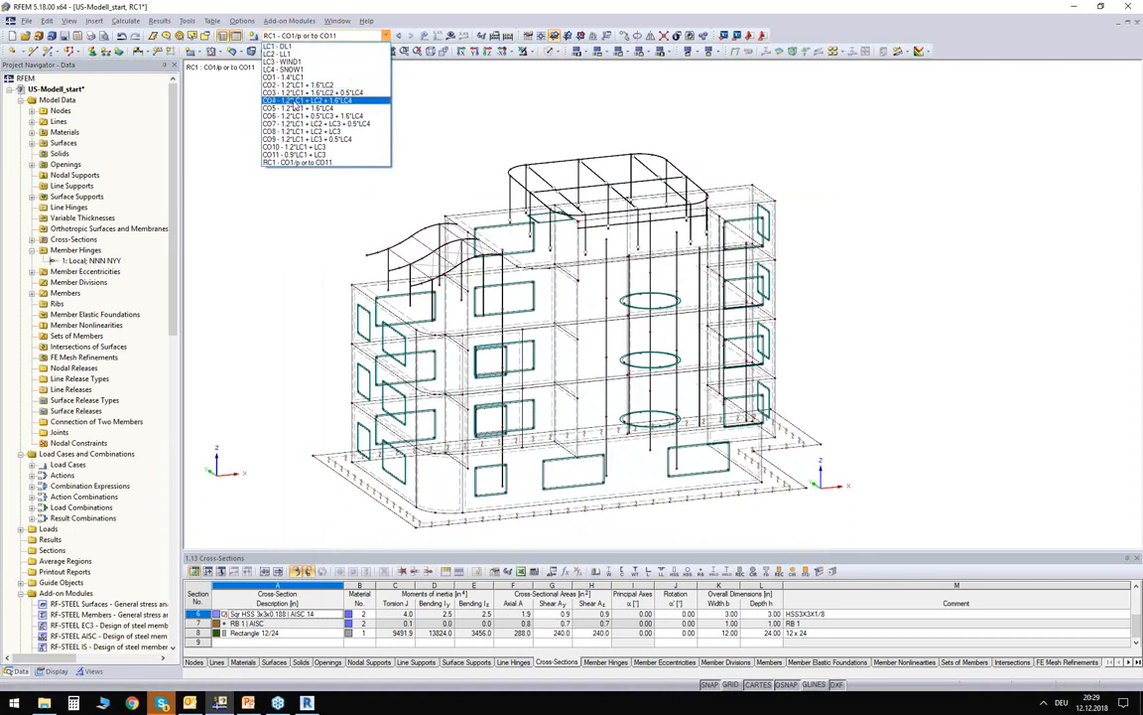
left_click(270, 92)
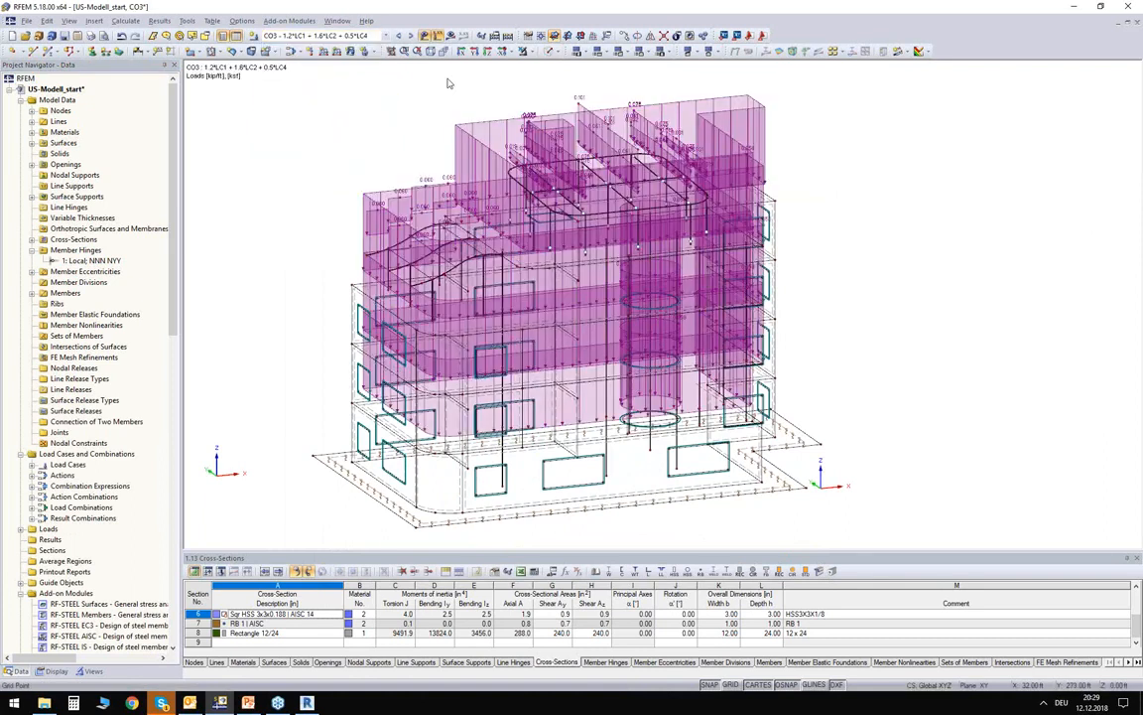
left_click(424, 36)
middle_click_drag(395, 85, 292, 170, "ctrl")
middle_click_drag(308, 214, 288, 172)
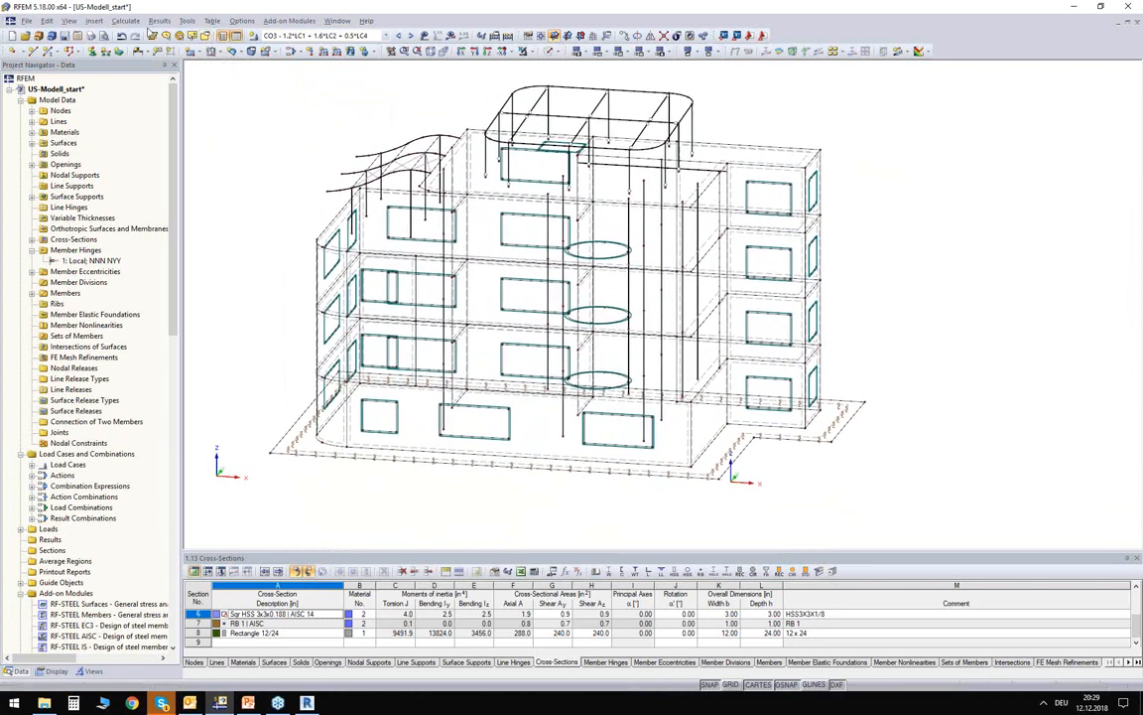
Set the target length of the finite elements to 1.5 ft and regenerate the FE mesh
left_click(123, 21)
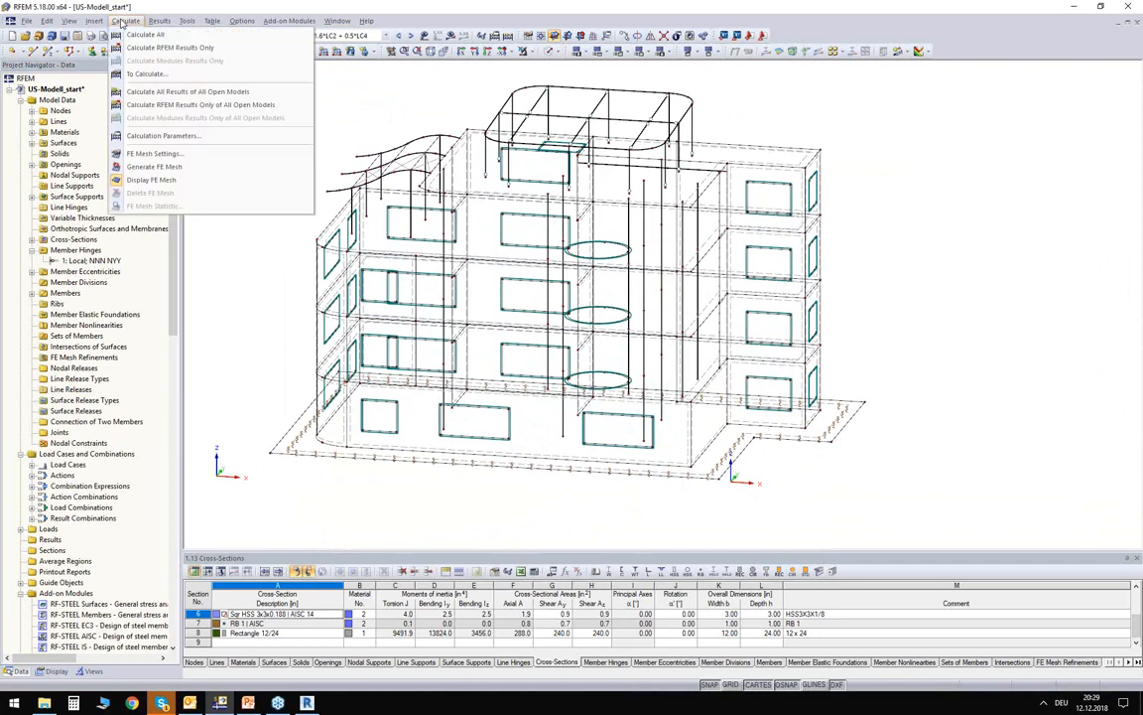
left_click(159, 154)
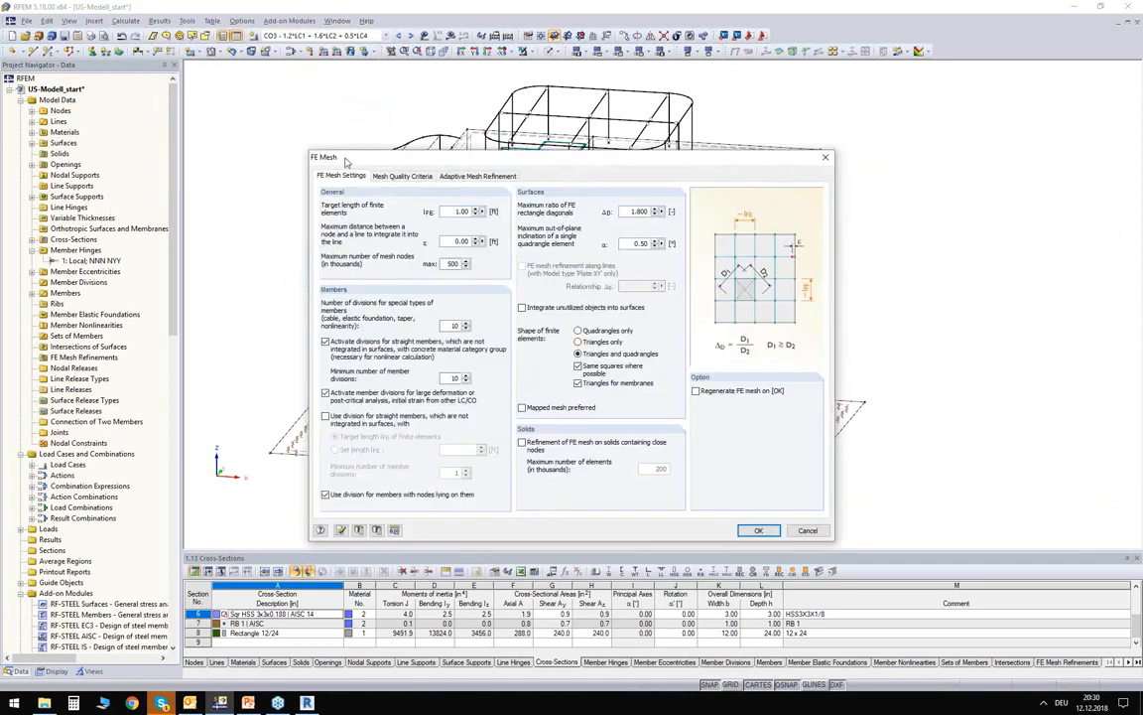
double_click(427, 199)
type("1,5")
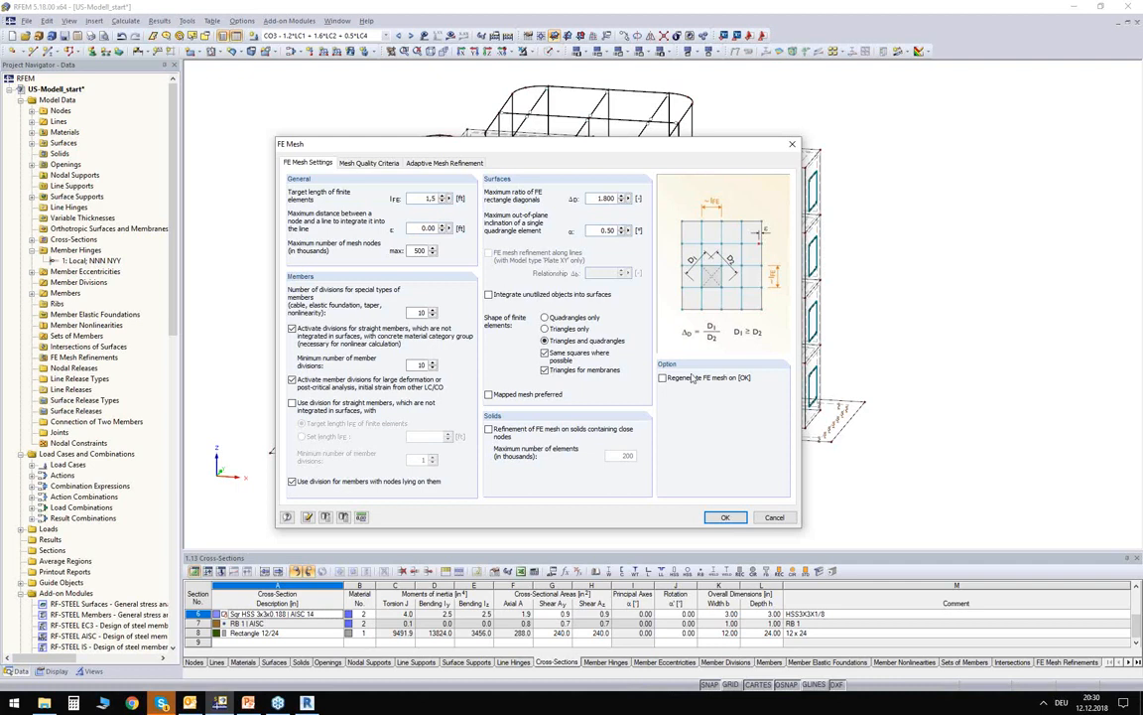
left_click(661, 379)
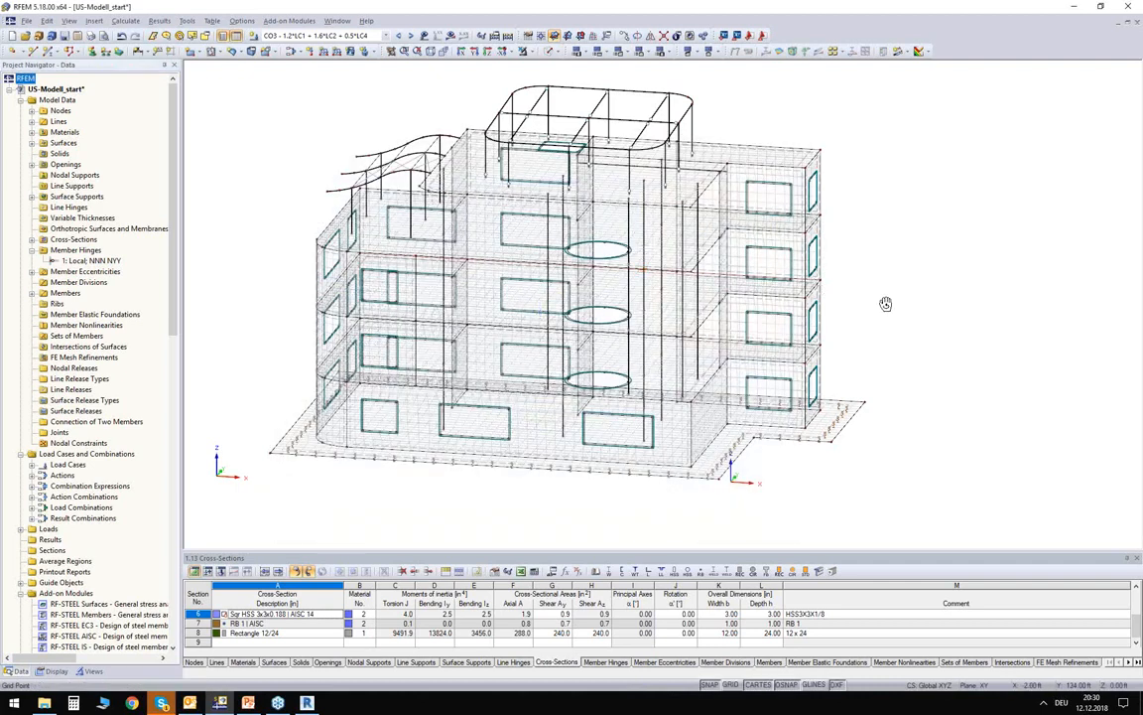
Assign an FE mesh refinement to surface 35, the top-storey wall with the window opening in the projecting part of the building
scroll(672, 308, "up", 5)
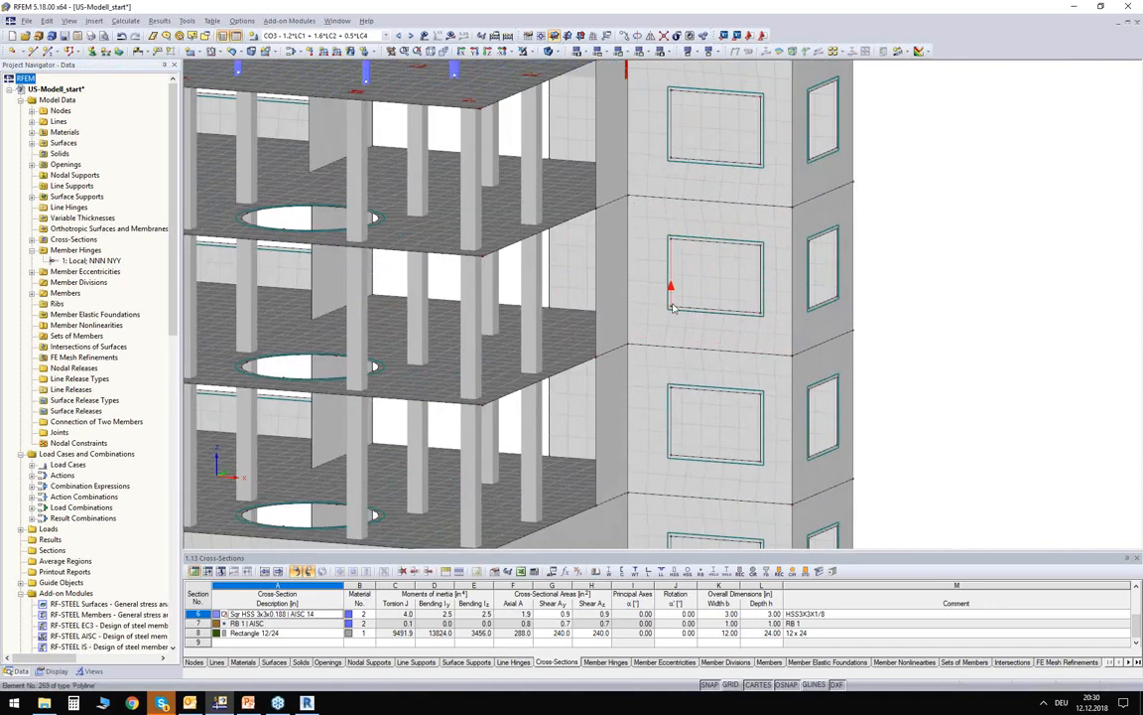
left_click(780, 260)
scroll(779, 260, "up", 2)
scroll(780, 260, "up", 1)
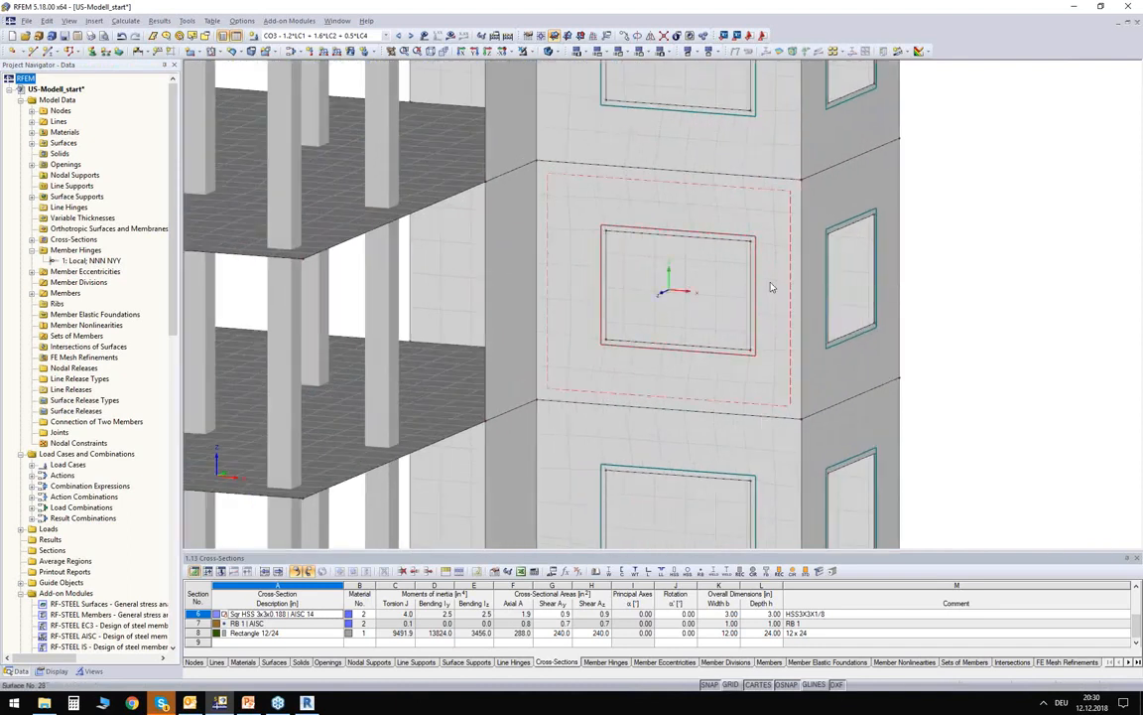
scroll(838, 263, "down", 3)
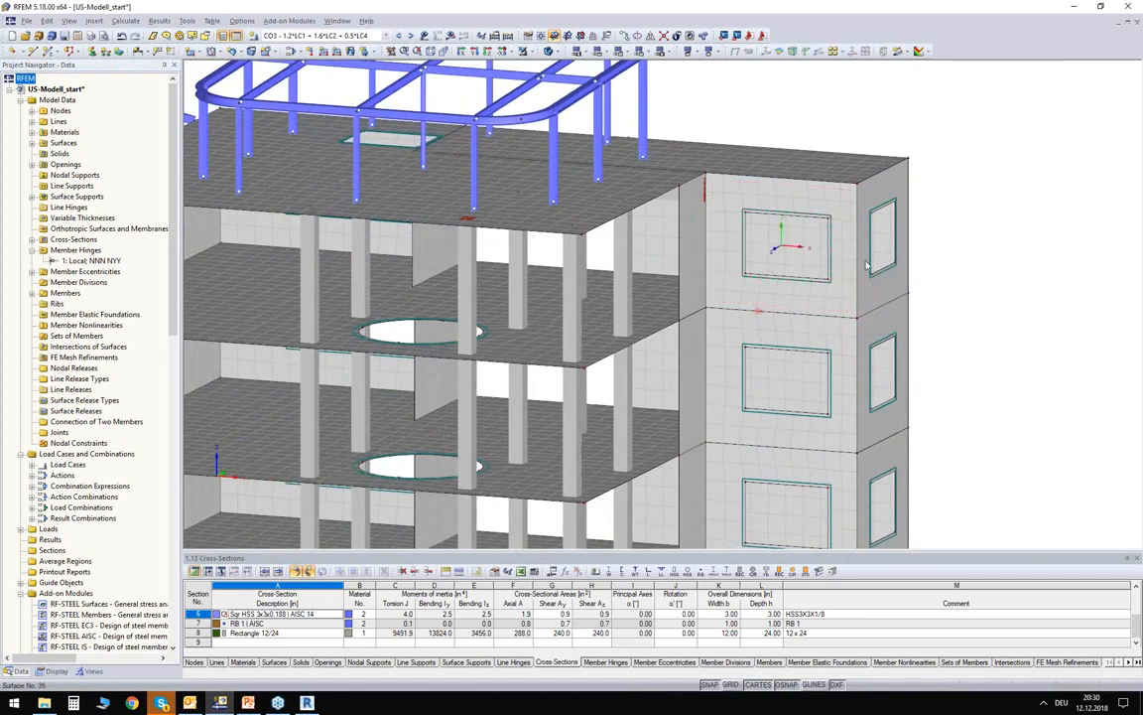
double_click(847, 314)
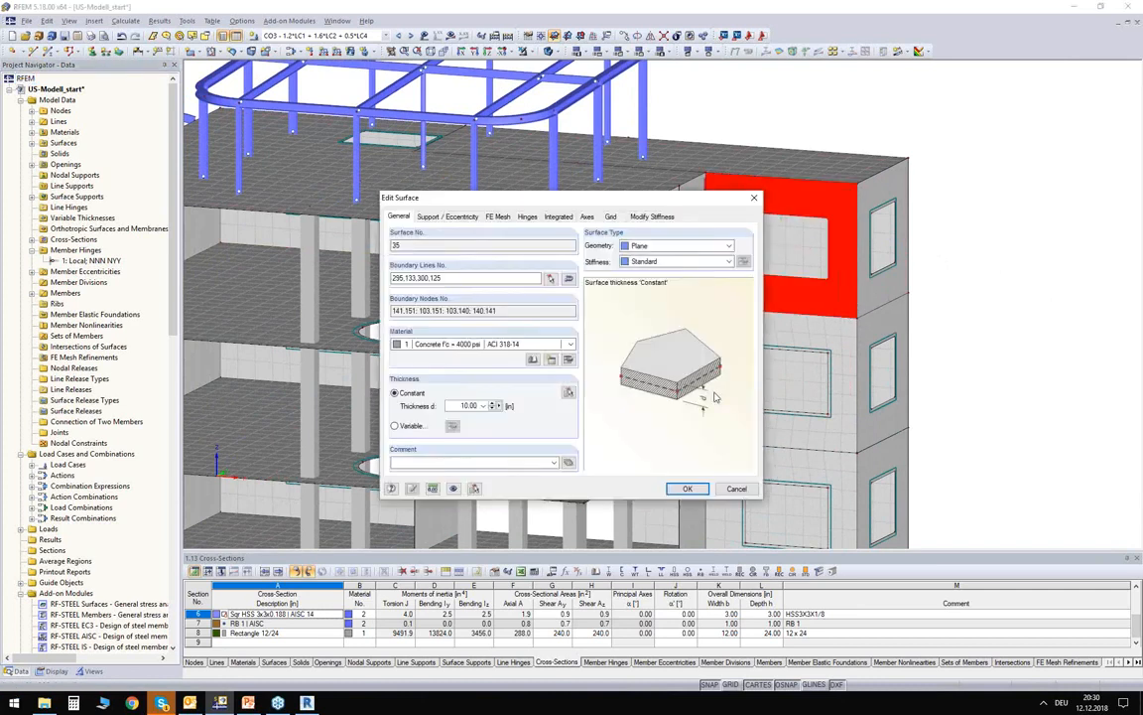
left_click(497, 217)
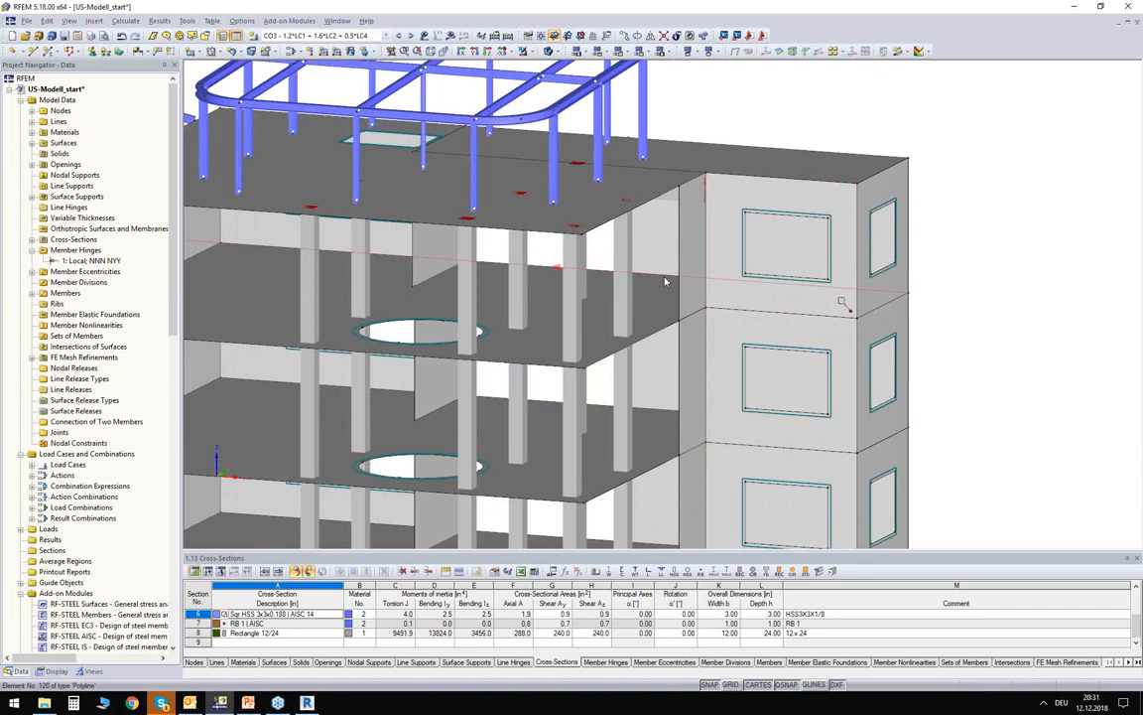
Assign a circular FE mesh refinement to column node 28 on the slab below the roof, with 5 ft radius and 0.5 ft inner target length
double_click(607, 324)
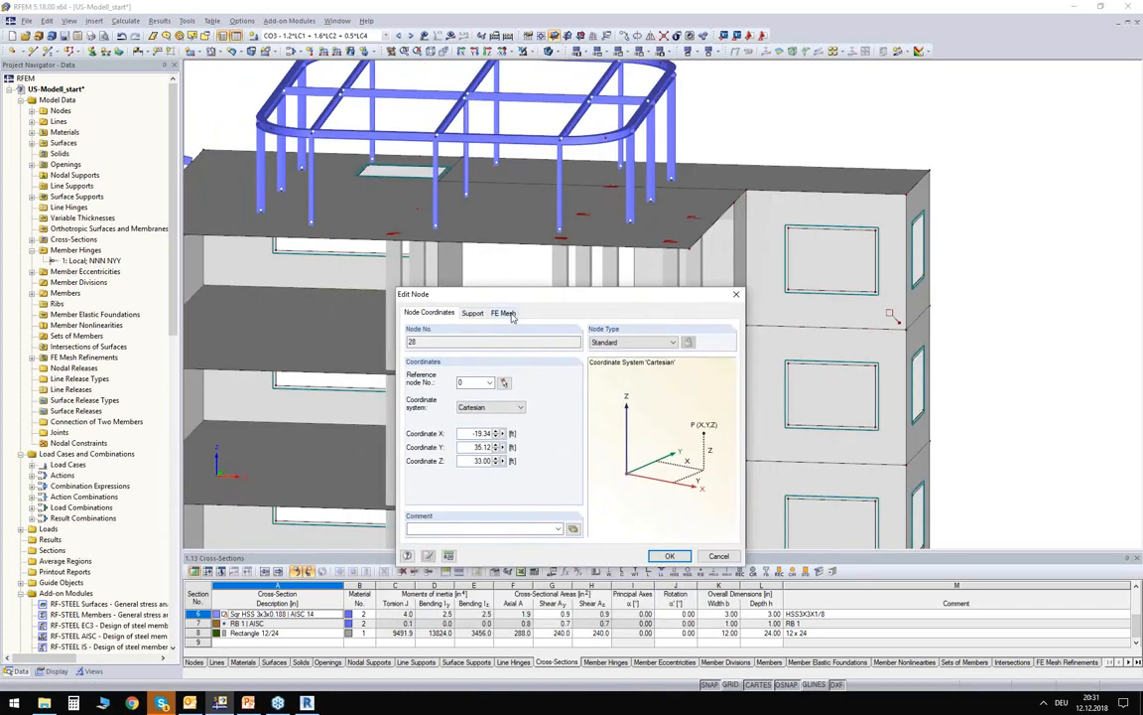
left_click(503, 312)
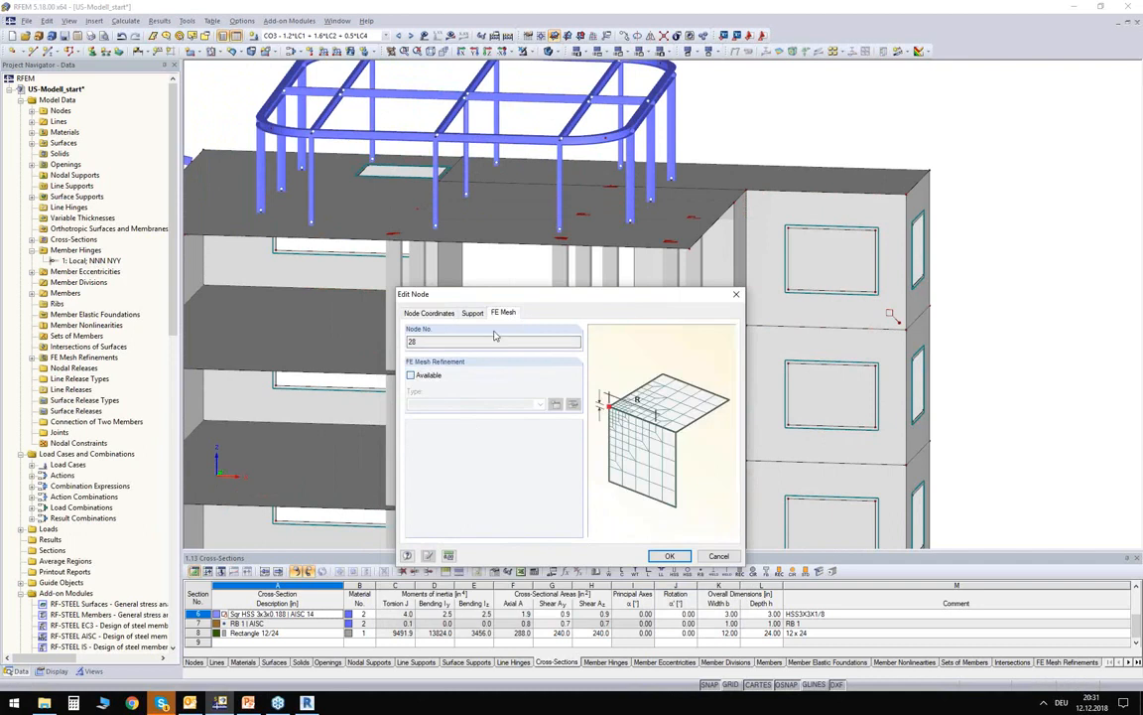
left_click(411, 374)
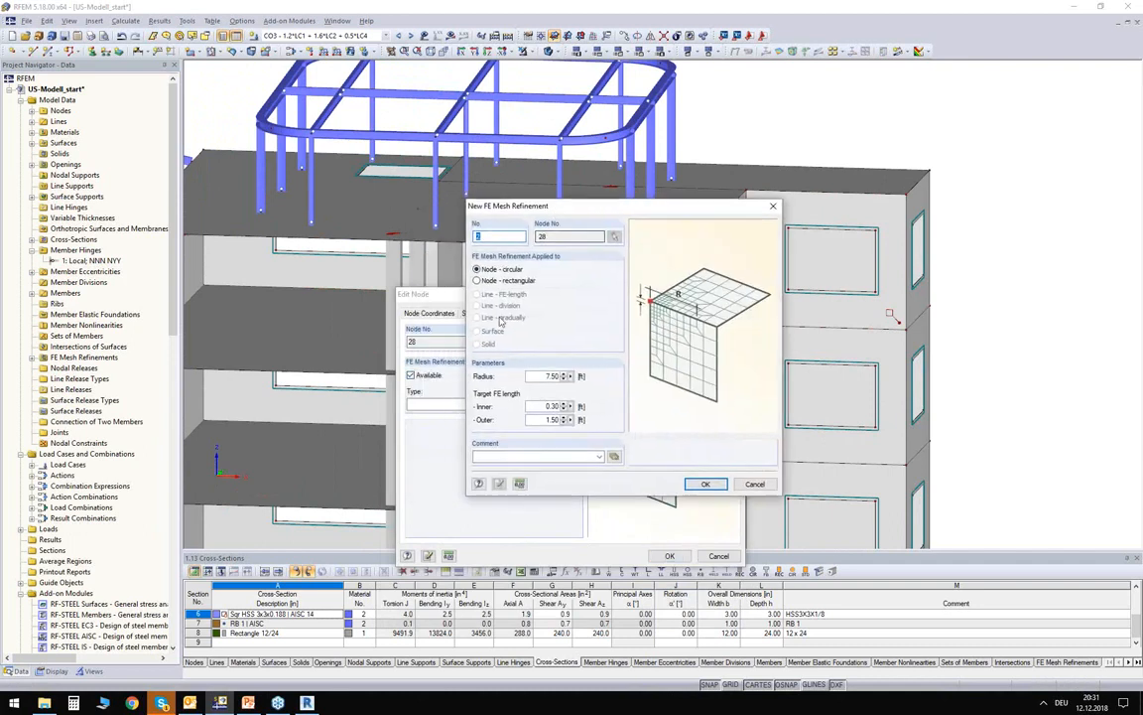
left_click_drag(537, 375, 601, 379)
type("5")
left_click_drag(537, 407, 568, 406)
type(".5")
left_click(706, 484)
left_click(669, 556)
Regenerate the FE mesh and examine the refined areas at the top-storey wall surface and around the column node
middle_click_drag(595, 297, 823, 450, "ctrl")
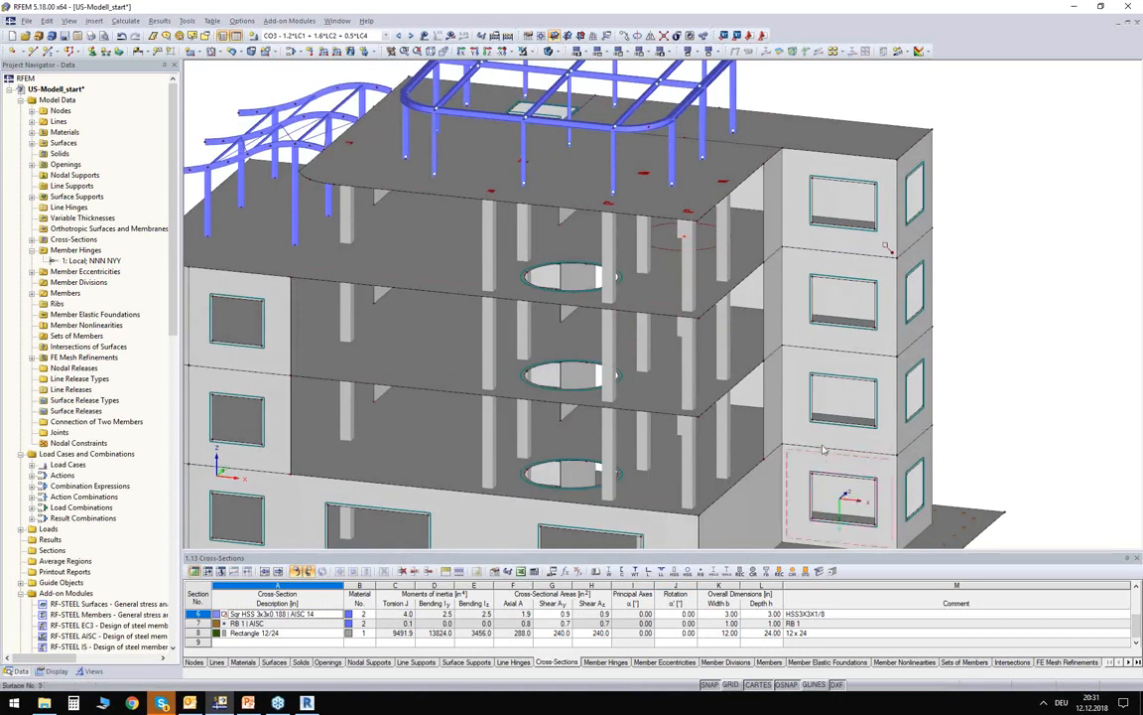
scroll(801, 434, "down", 2)
middle_click_drag(956, 401, 924, 379)
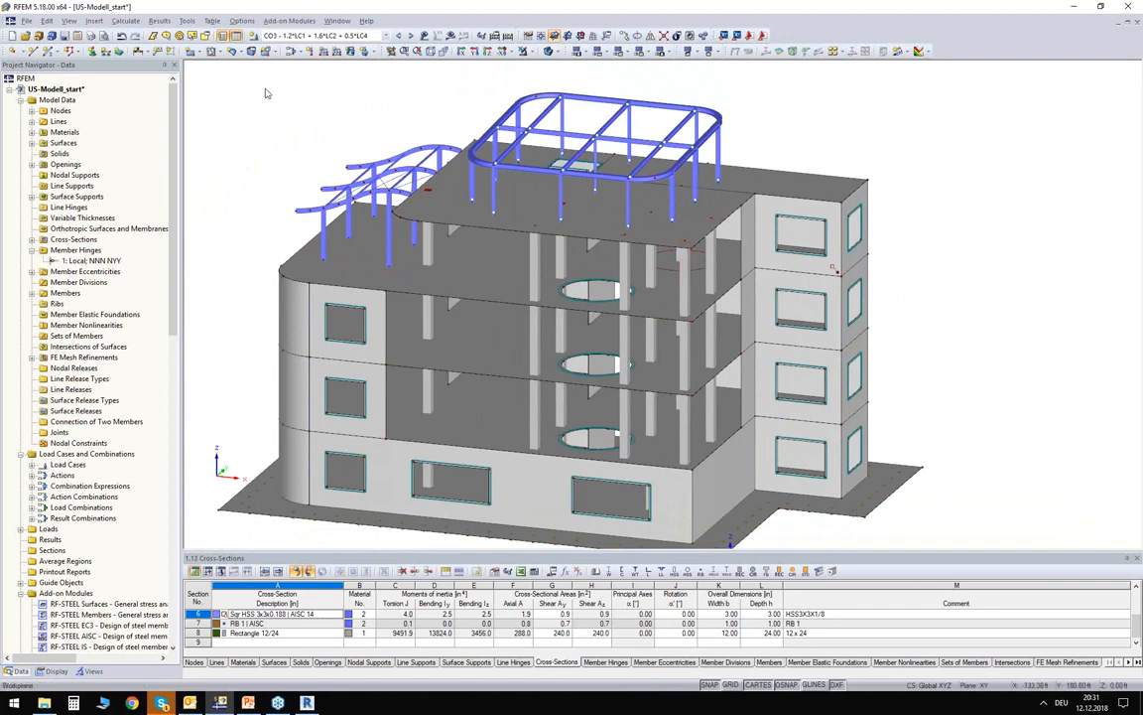
left_click(135, 23)
left_click(154, 166)
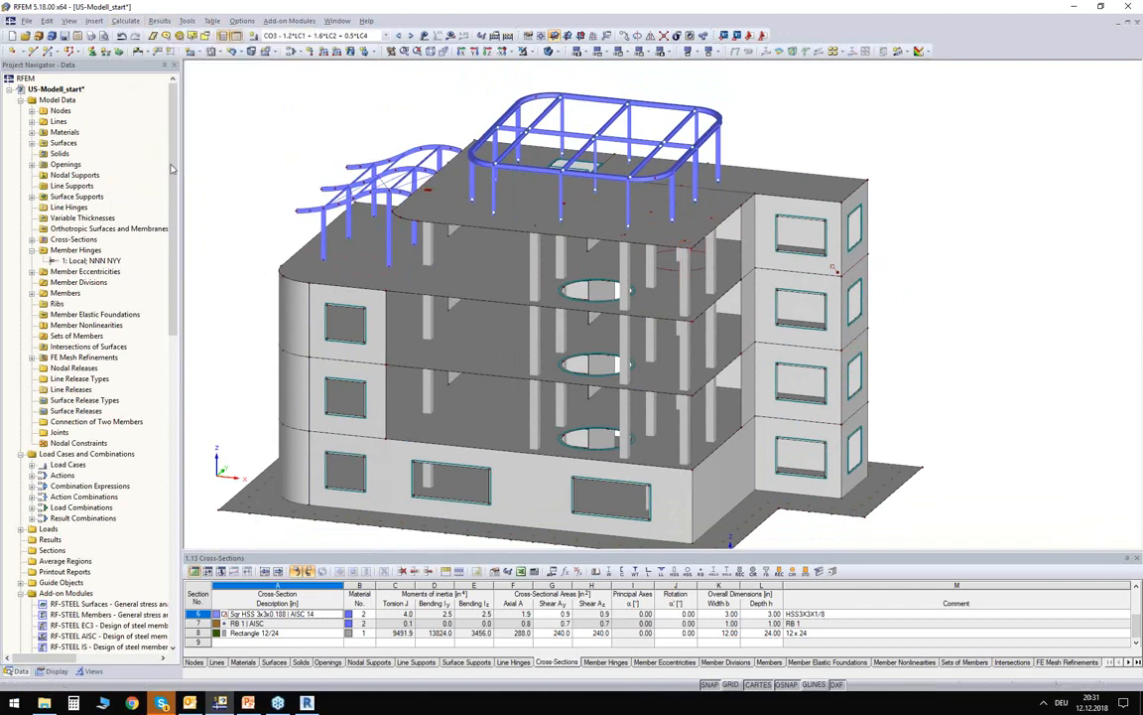
scroll(662, 222, "up", 5)
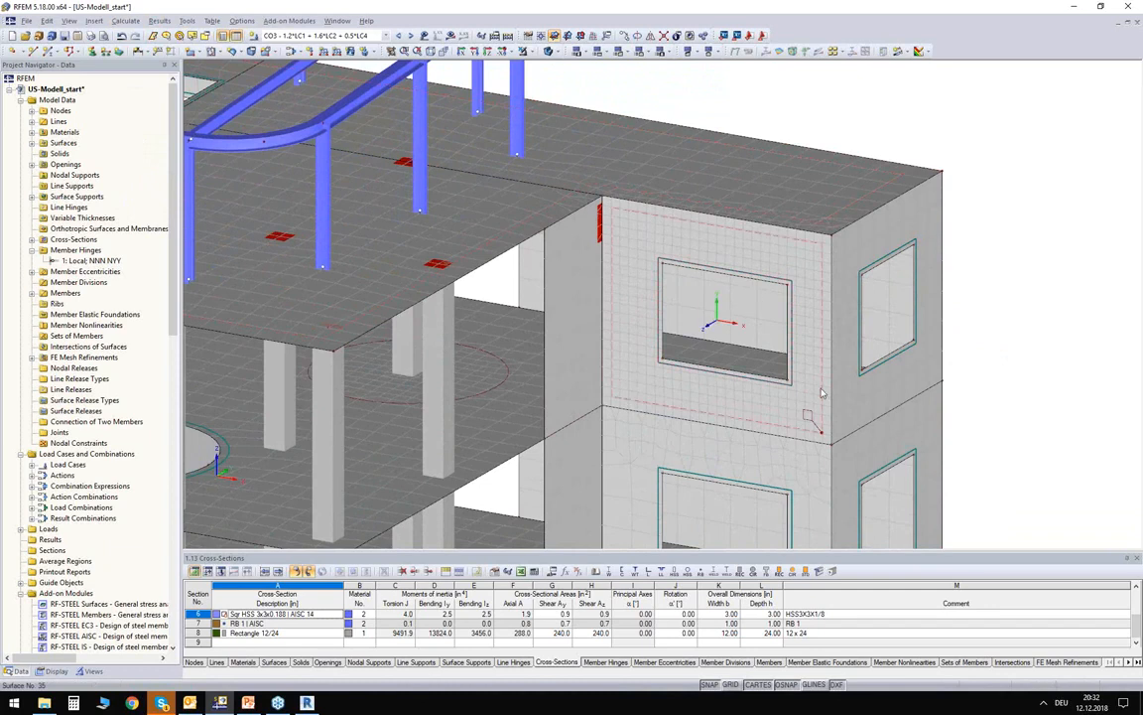
scroll(582, 365, "up", 5)
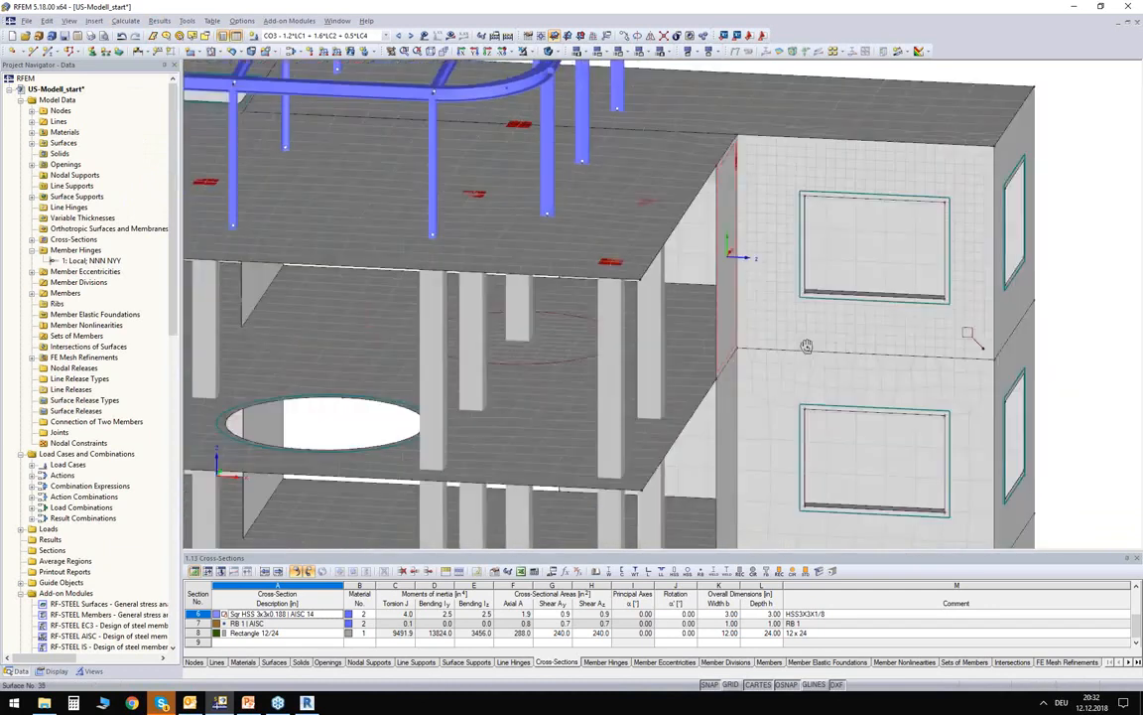
scroll(562, 356, "up", 5)
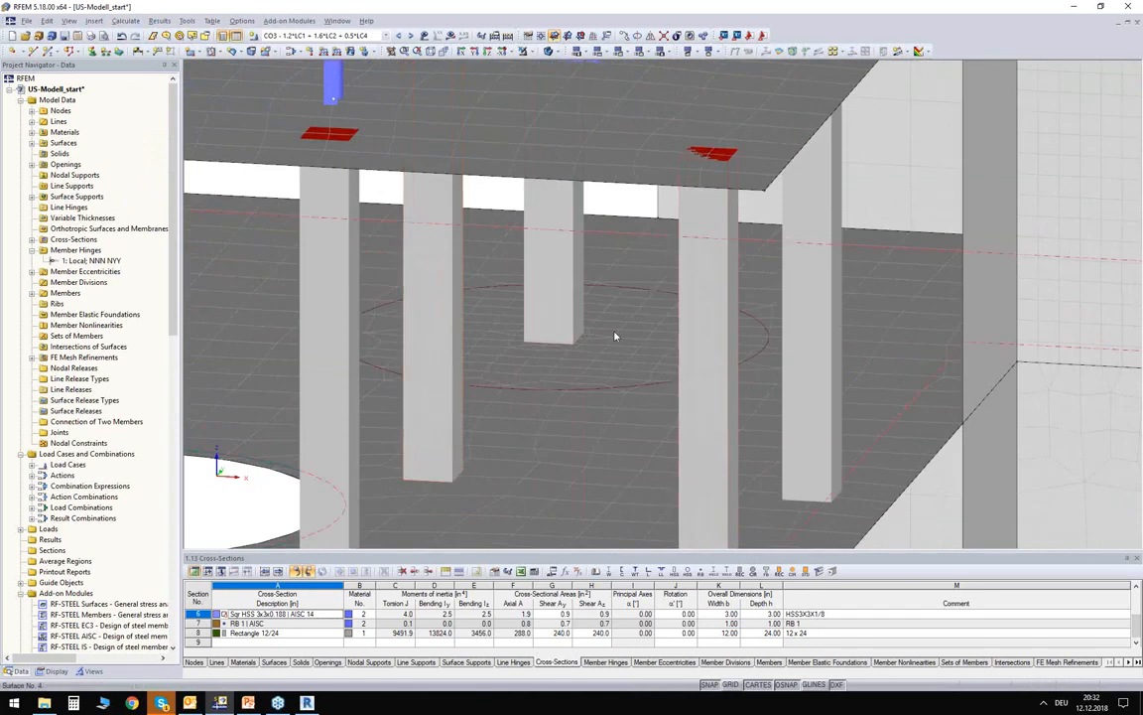
scroll(552, 318, "down", 4)
scroll(615, 338, "down", 6)
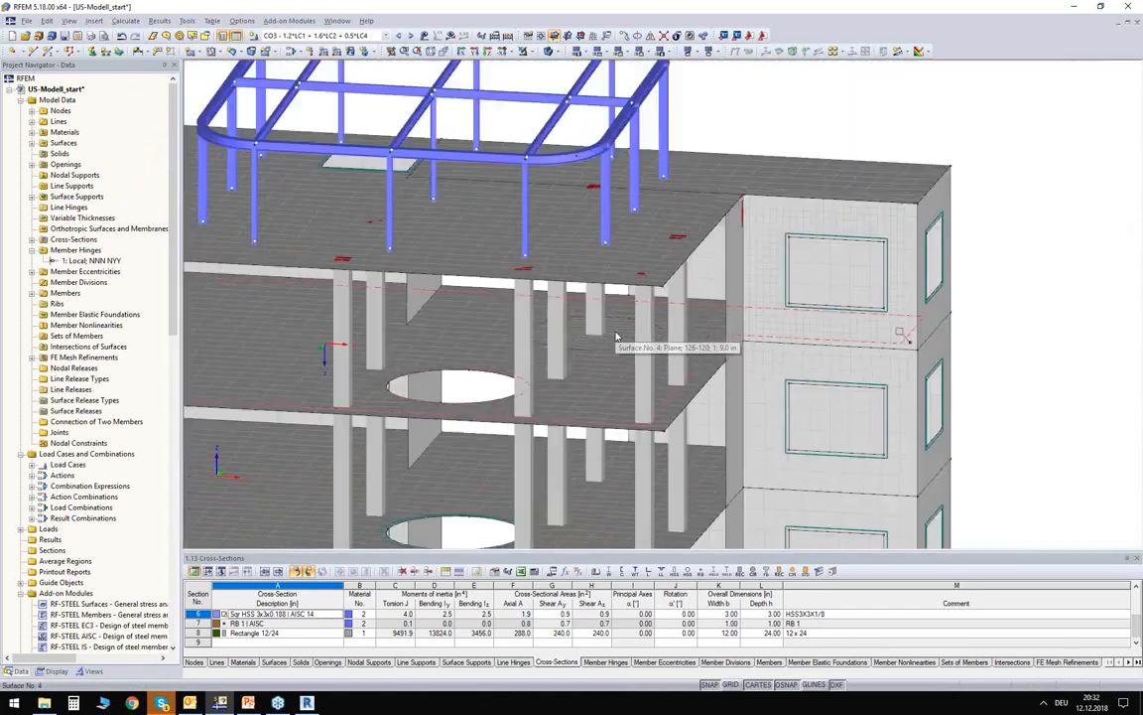
middle_click_drag(729, 335, 795, 302)
scroll(795, 302, "down", 2)
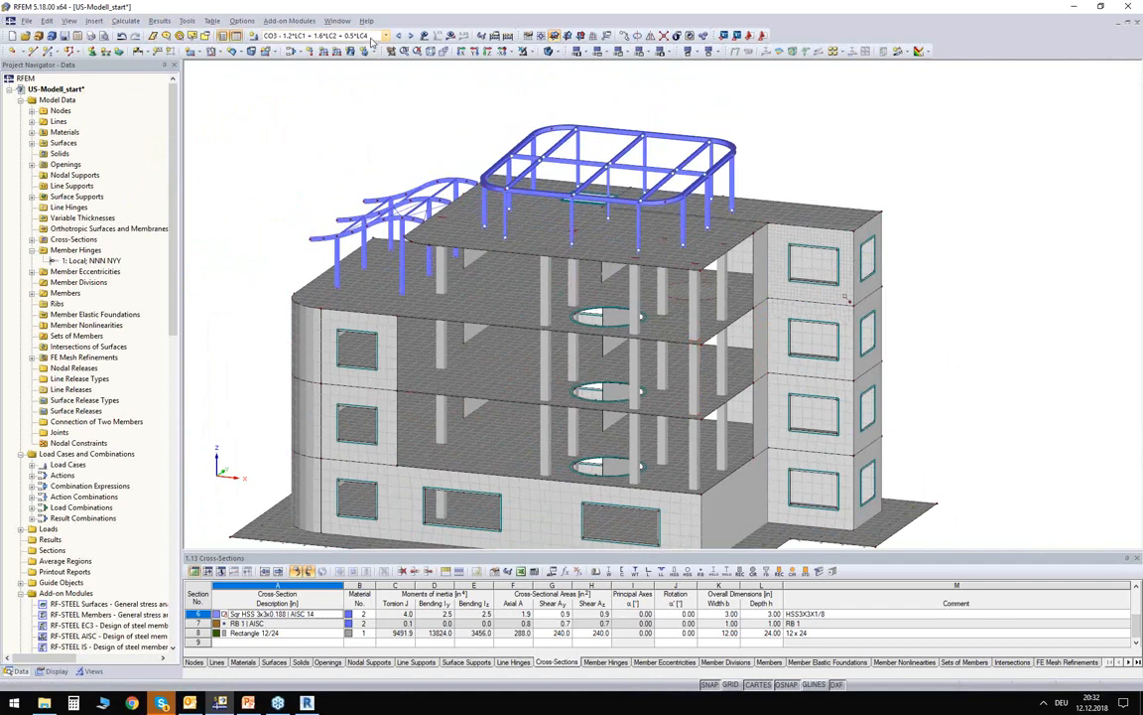
Make result combination RC1 current and run the FE calculation to obtain its results
left_click(385, 36)
left_click(298, 149)
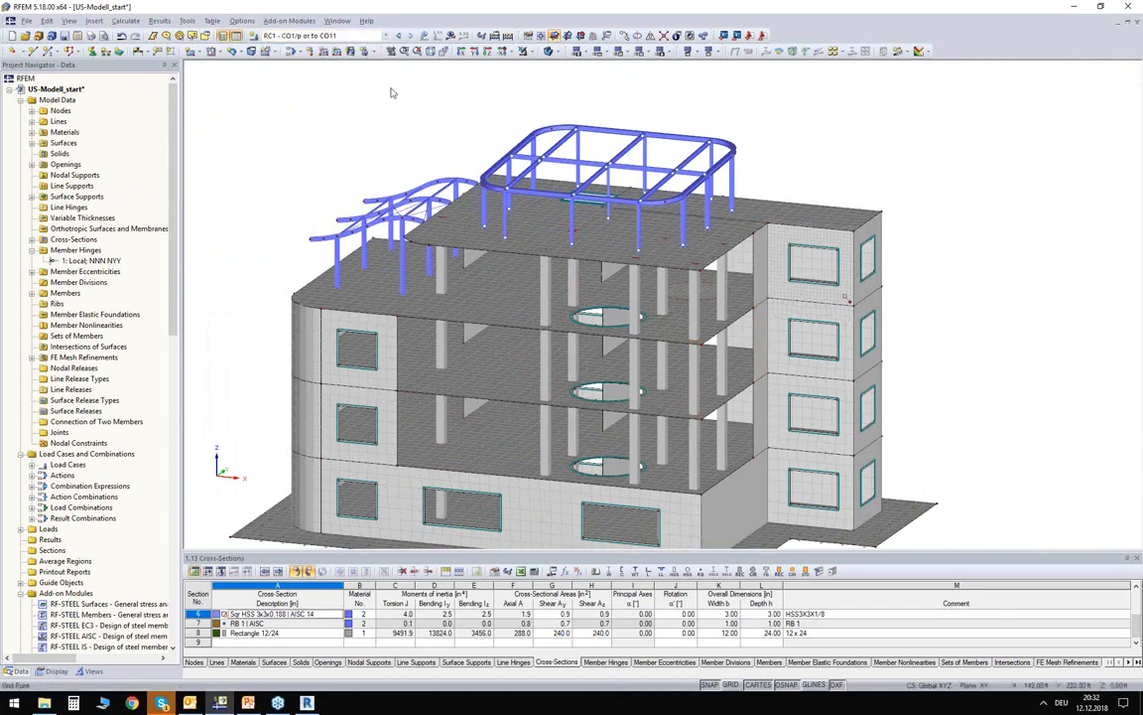
left_click(453, 37)
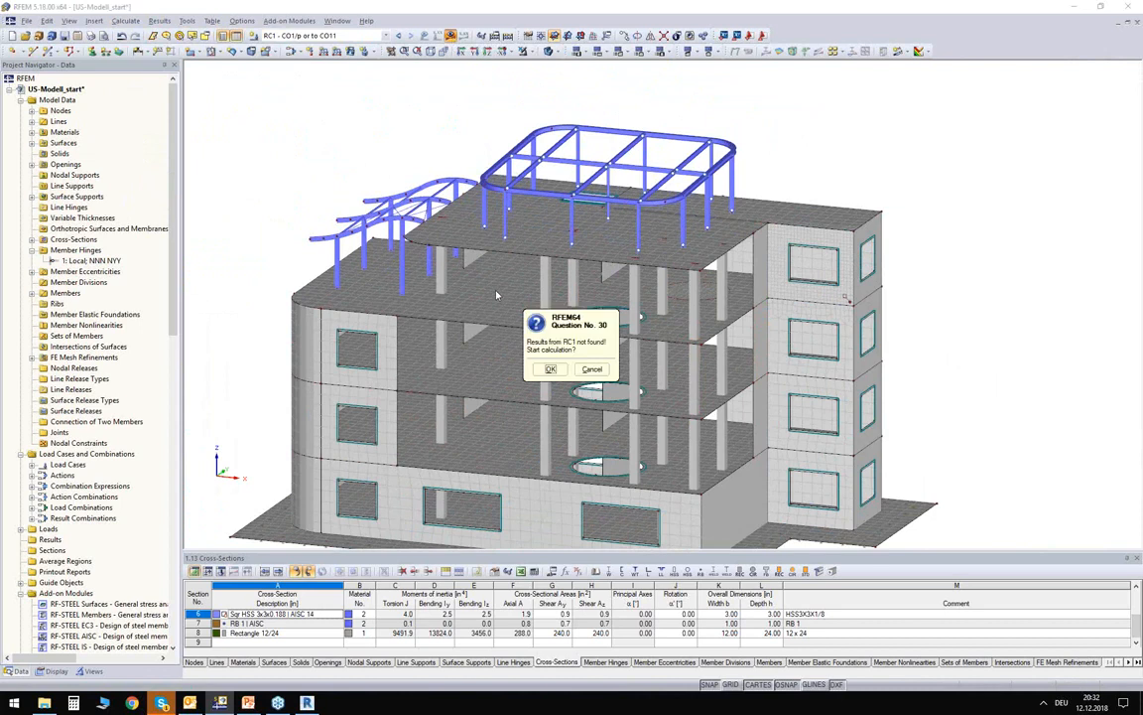
left_click(548, 372)
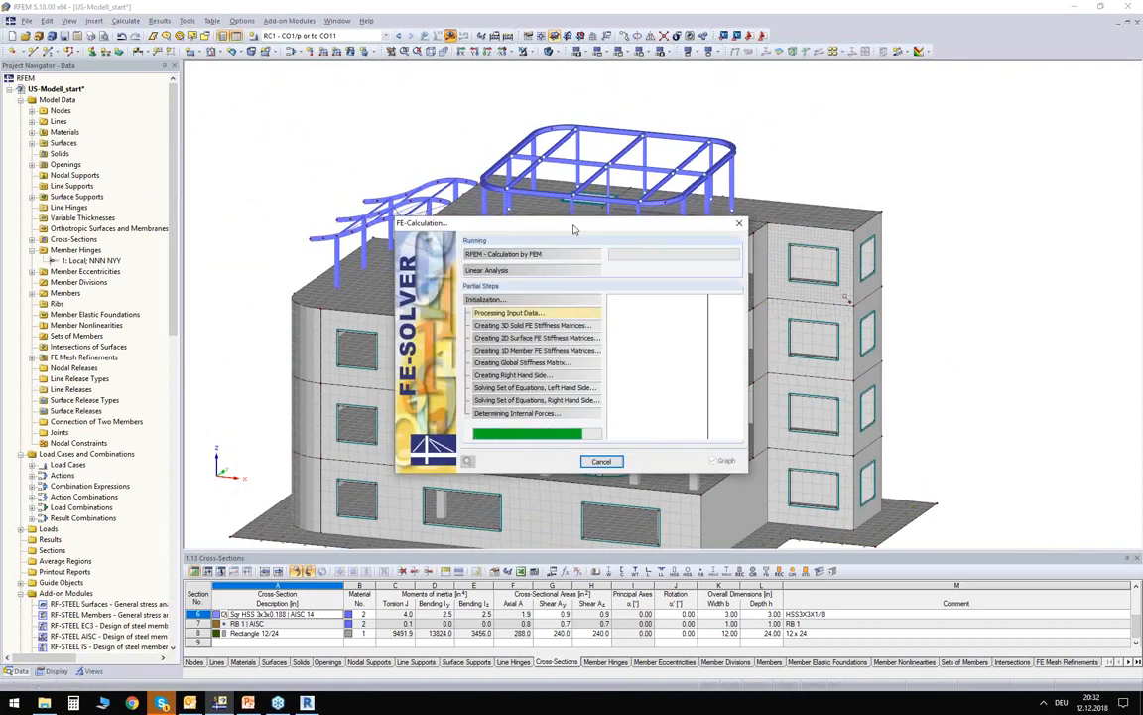
left_click_drag(572, 222, 557, 188)
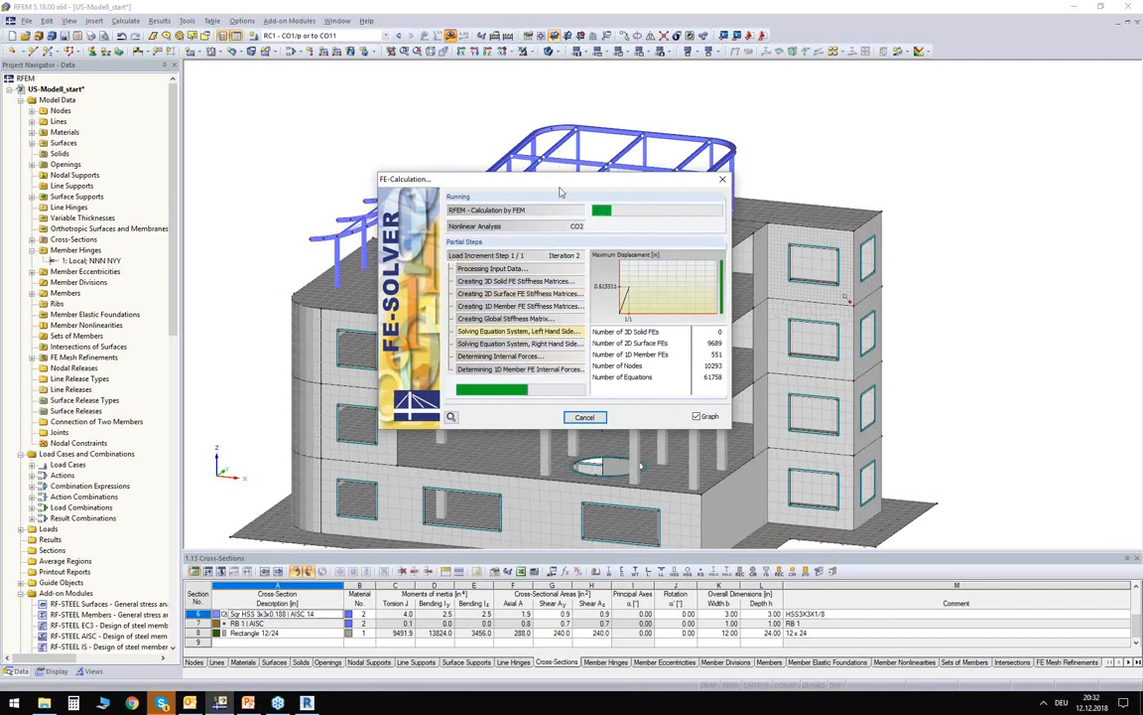
left_click_drag(563, 183, 699, 151)
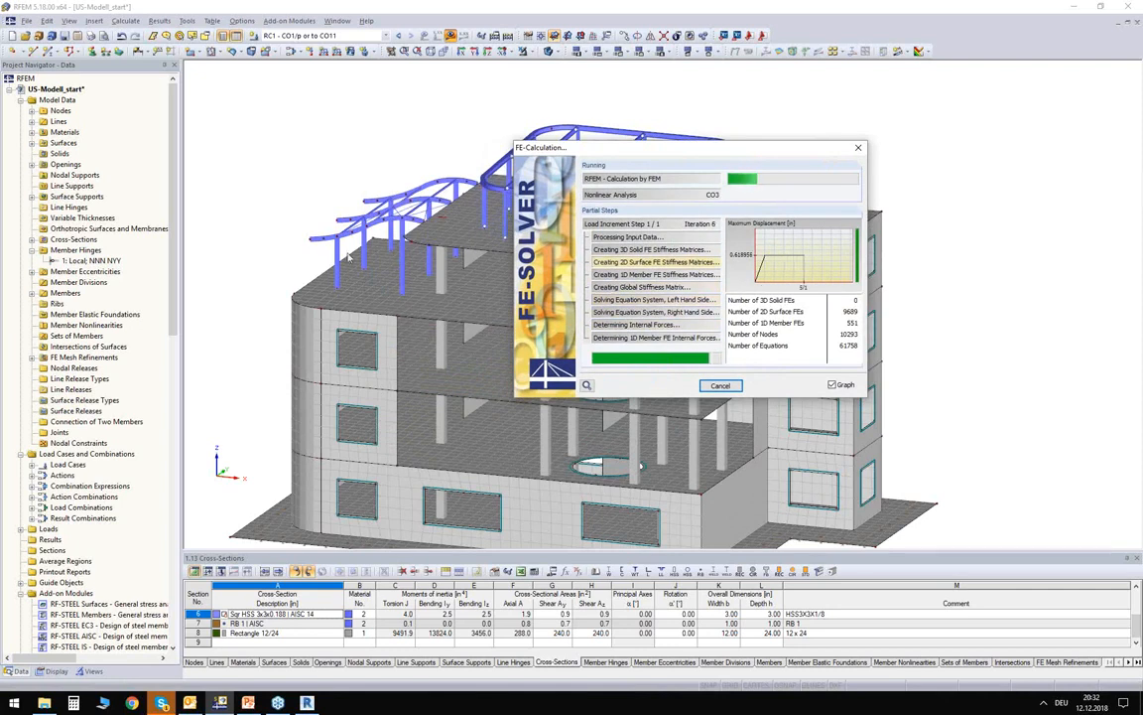
left_click_drag(641, 154, 714, 131)
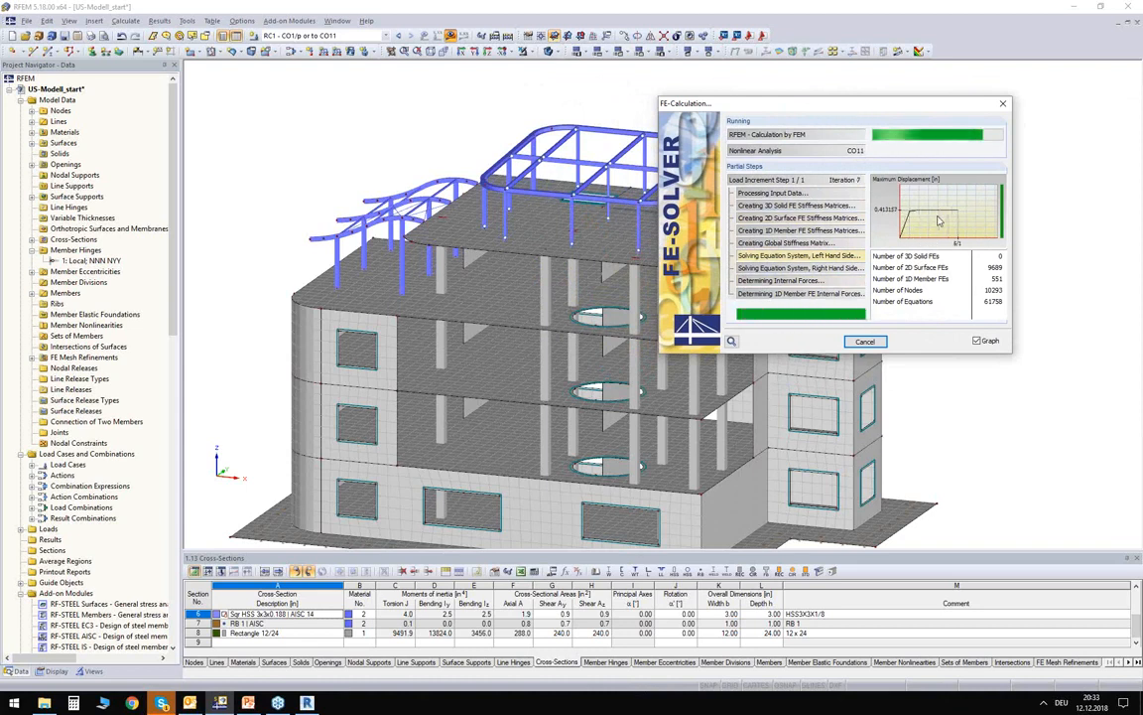
left_click_drag(899, 110, 965, 98)
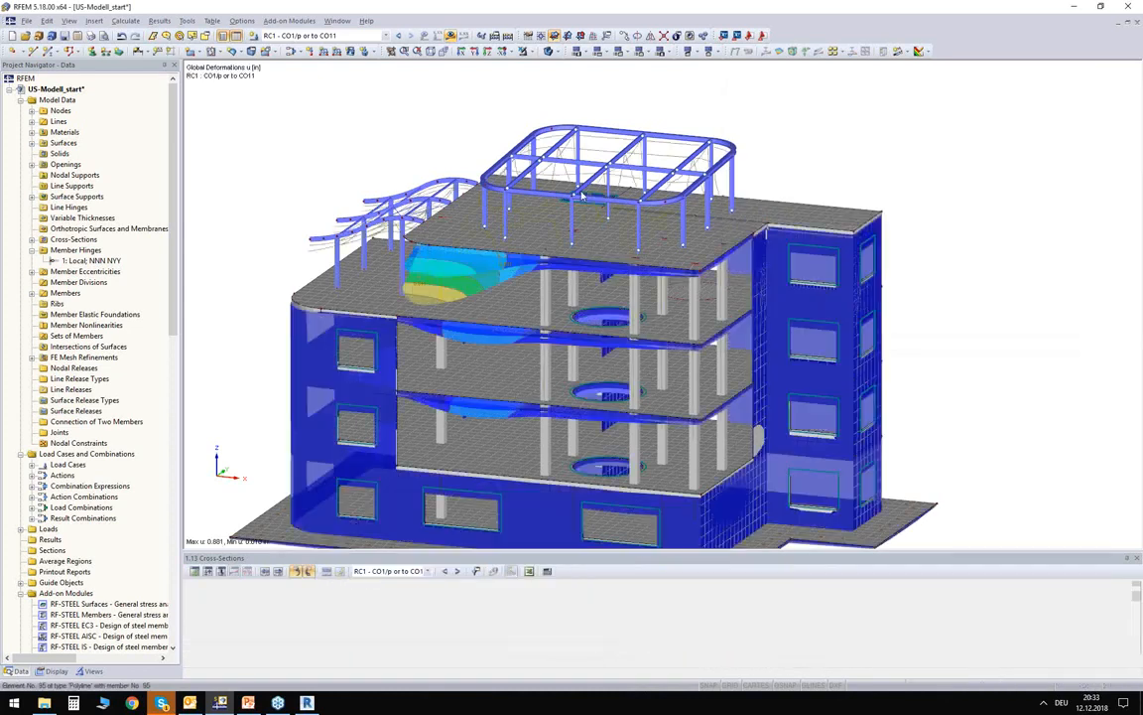
Display the global deformations of load combination CO3 and bring up the deformation display factor
left_click(349, 36)
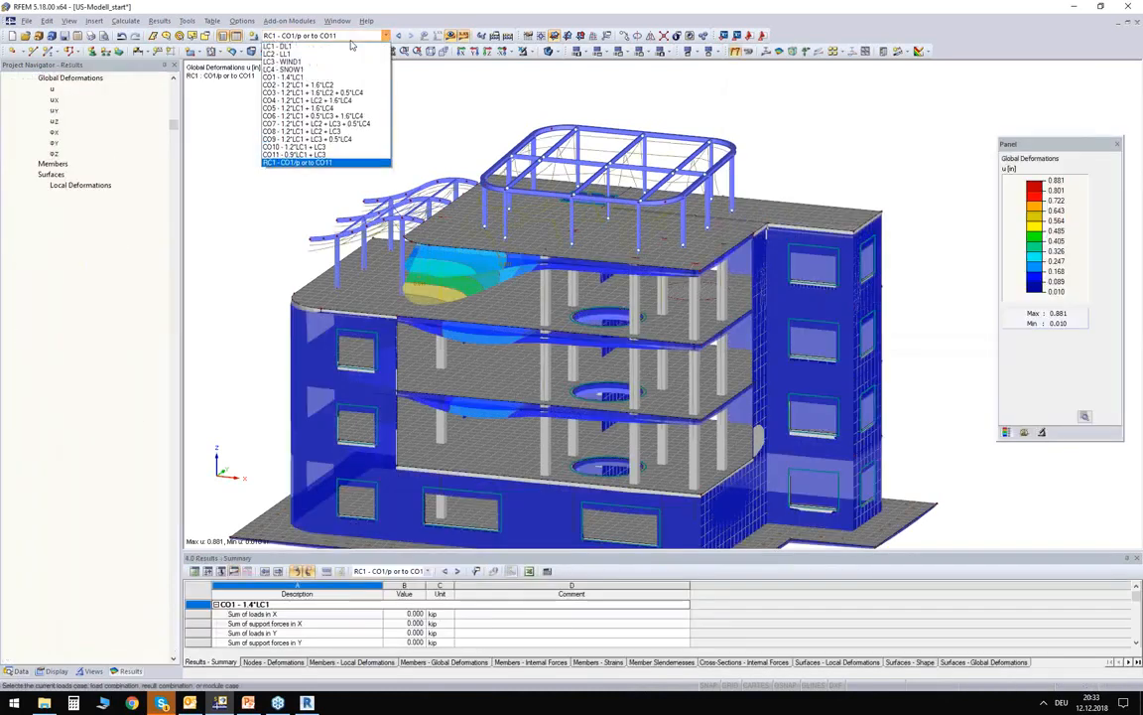
left_click(322, 94)
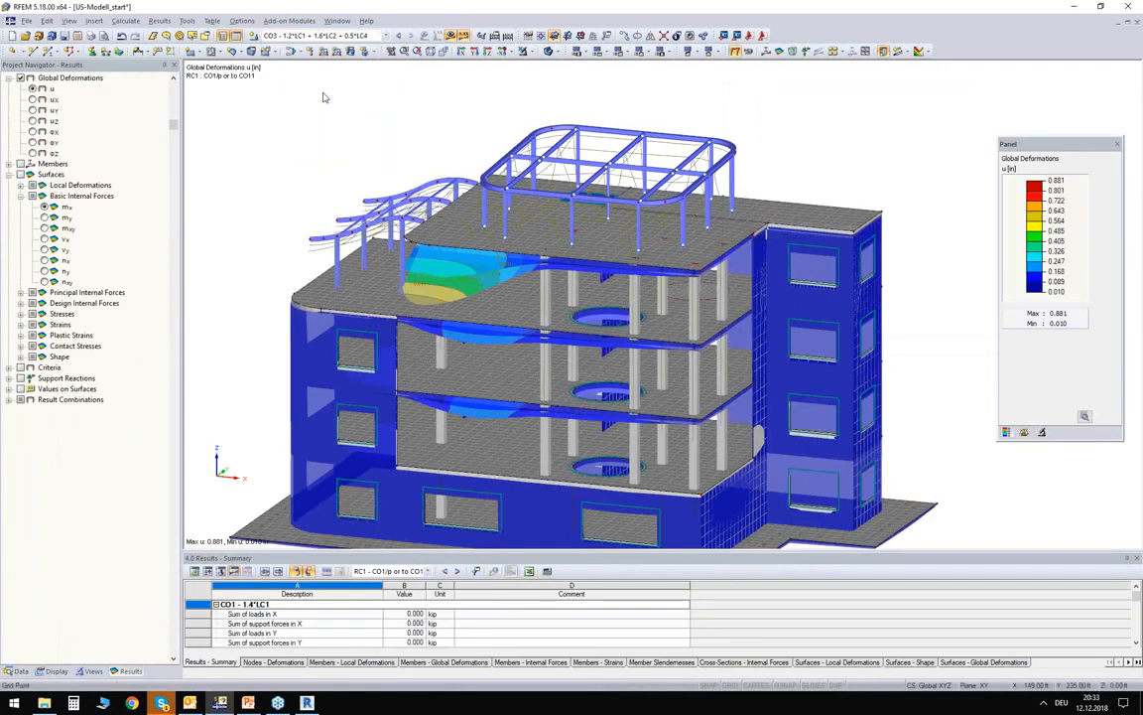
left_click(1042, 432)
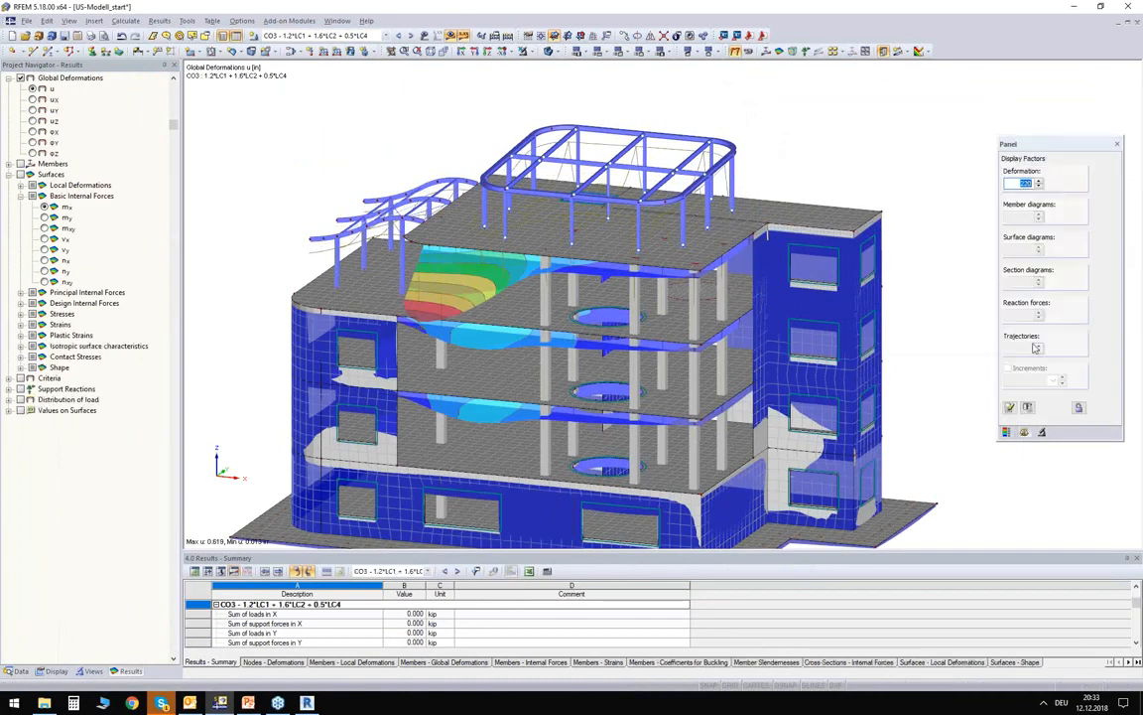
left_click(1029, 183)
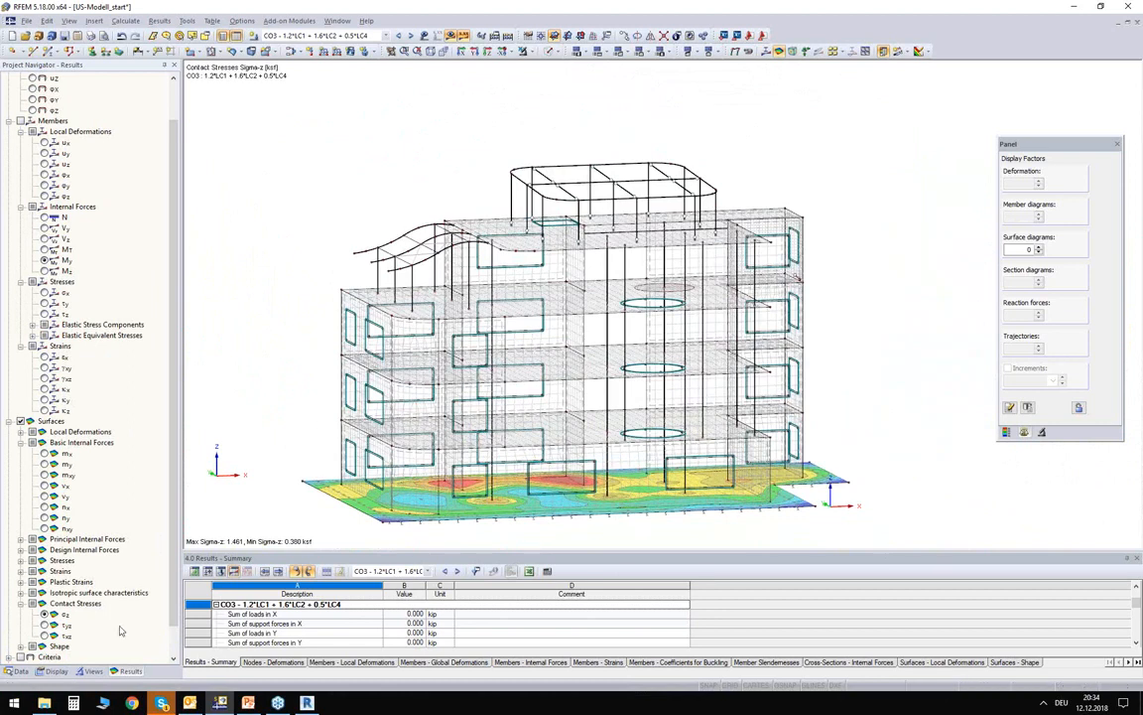
Show the building in solid rendering with the rooftop steel frame in view and open the RF-STEEL AISC design module
left_click(20, 671)
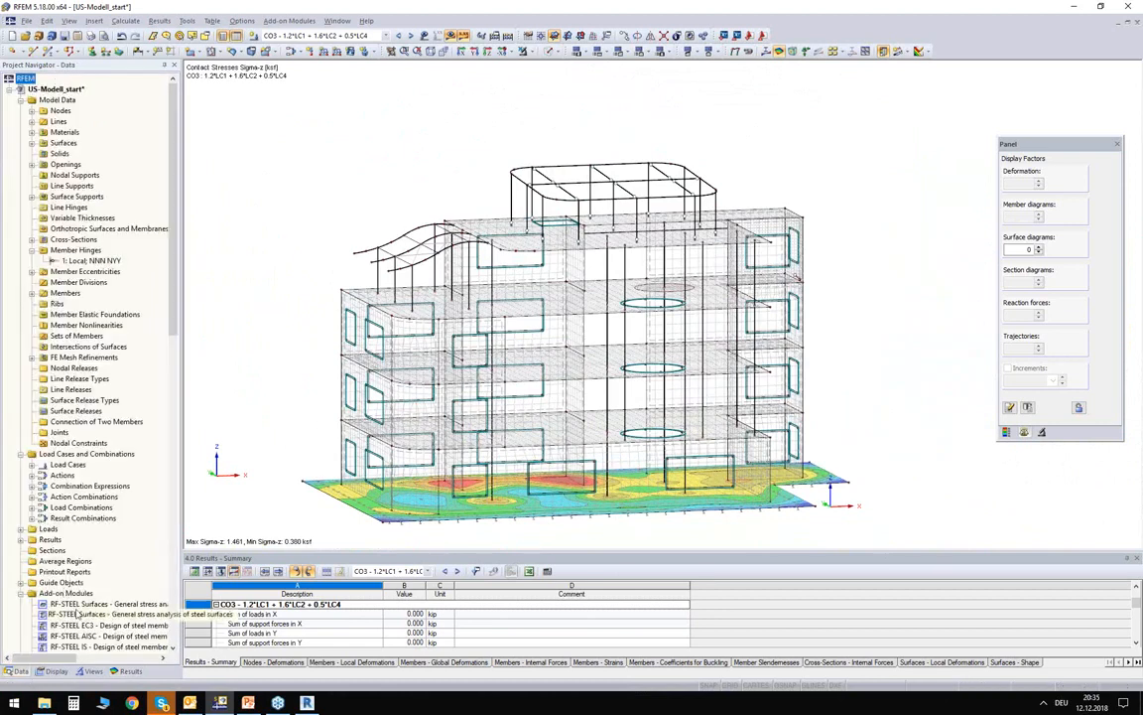
scroll(90, 541, "down", 2)
scroll(98, 527, "down", 8)
left_click(549, 51)
scroll(592, 146, "up", 7)
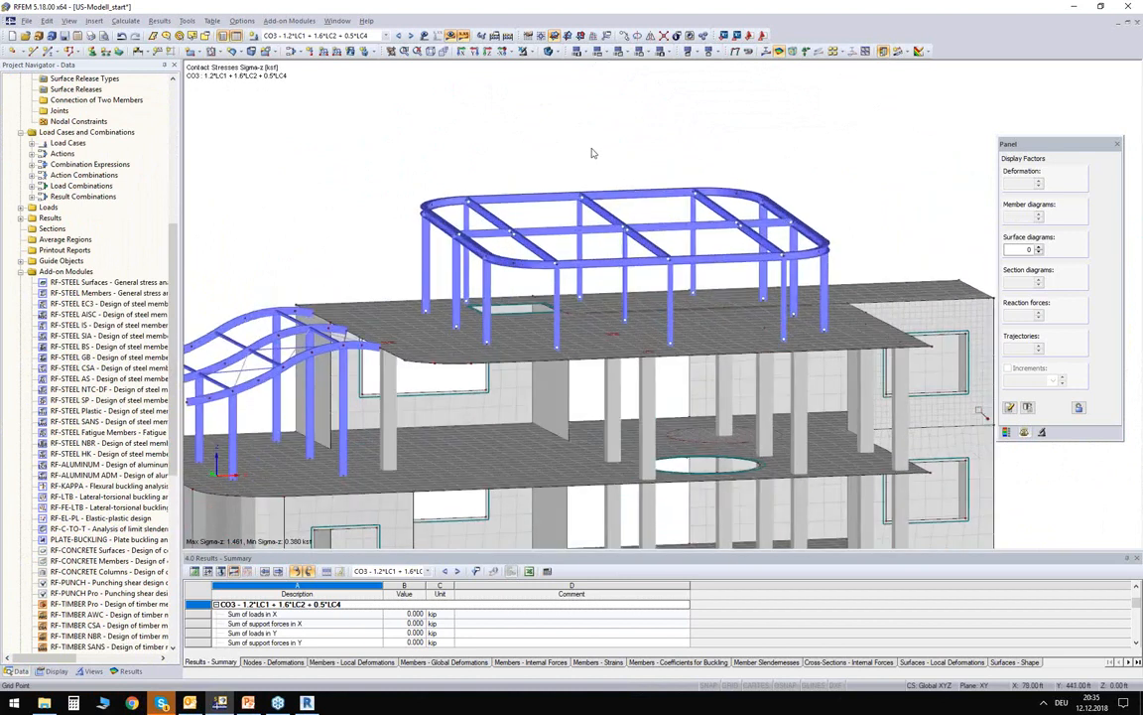
middle_click_drag(587, 157, 576, 147, "ctrl")
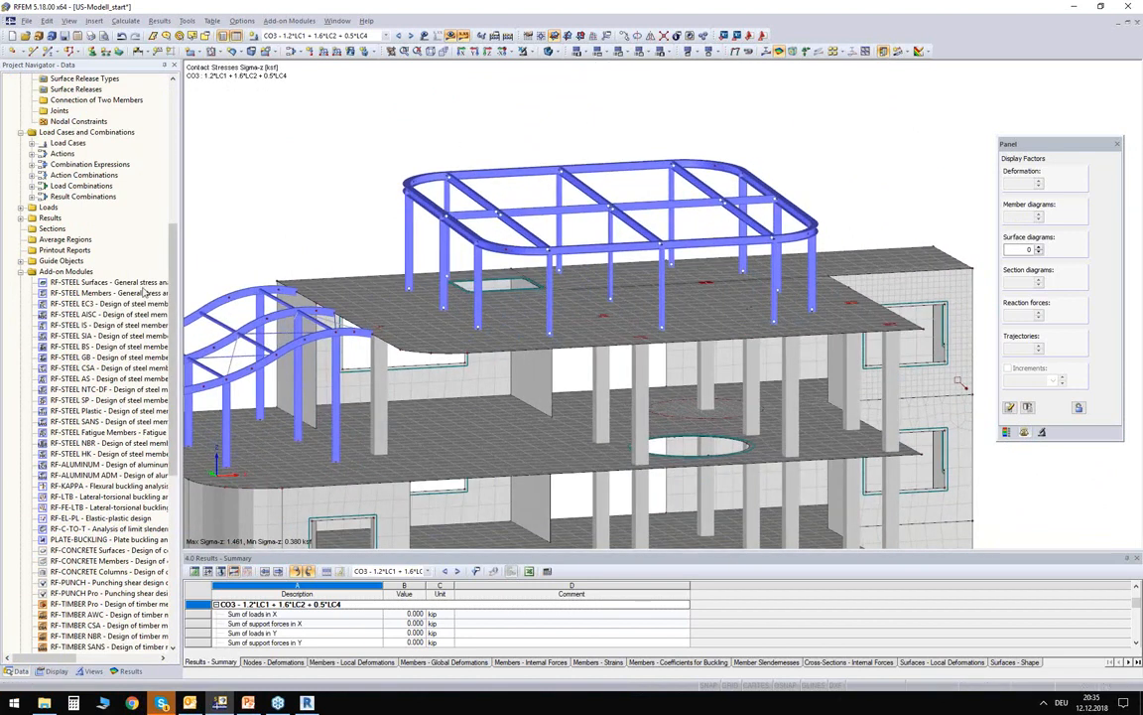
double_click(67, 316)
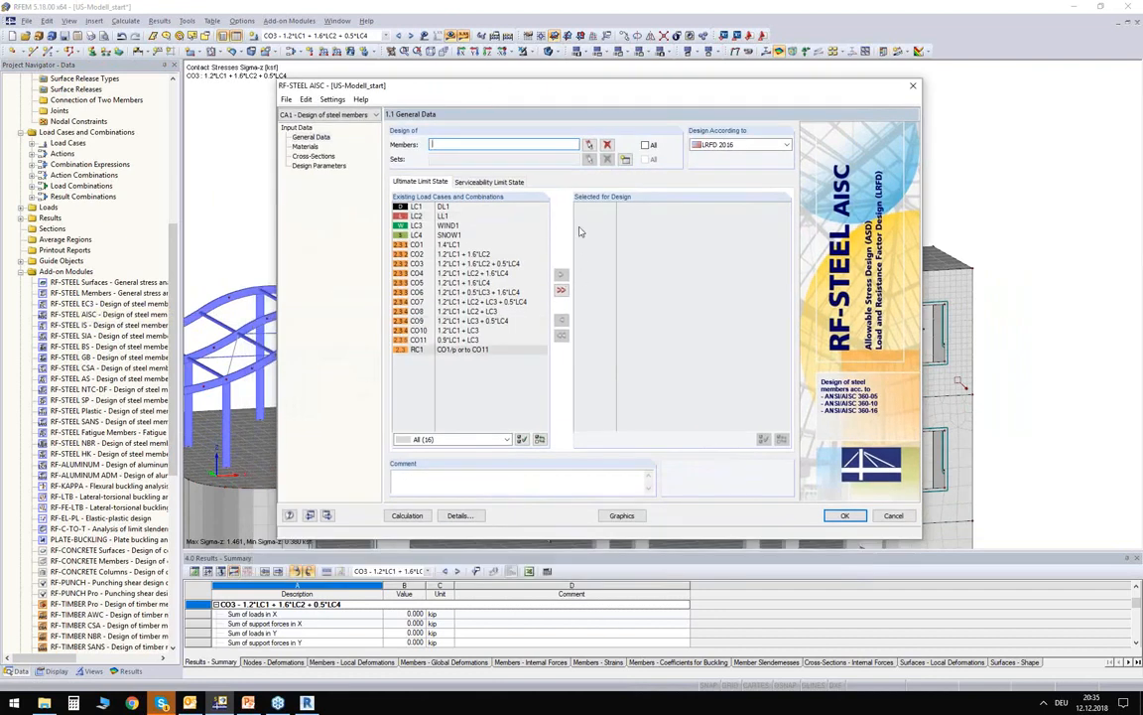
Choose the rooftop frame's beam 59 and column 60 as members for design, keeping LRFD 2016 as the design standard
left_click(592, 147)
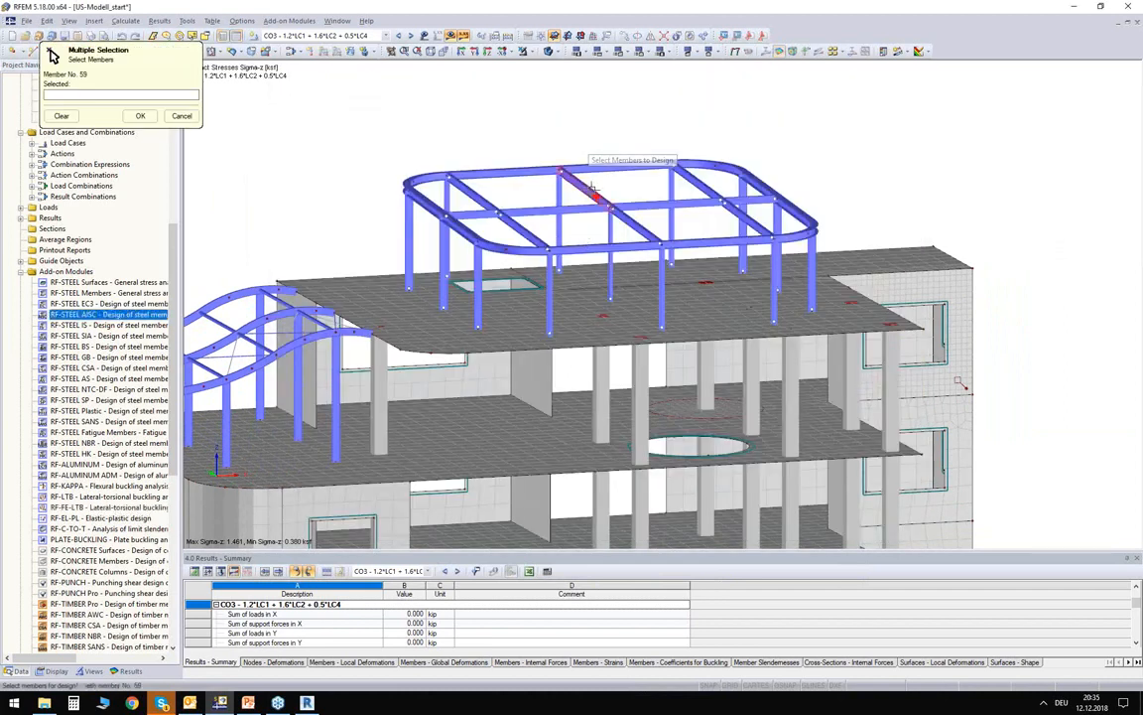
left_click(590, 189)
left_click(611, 258)
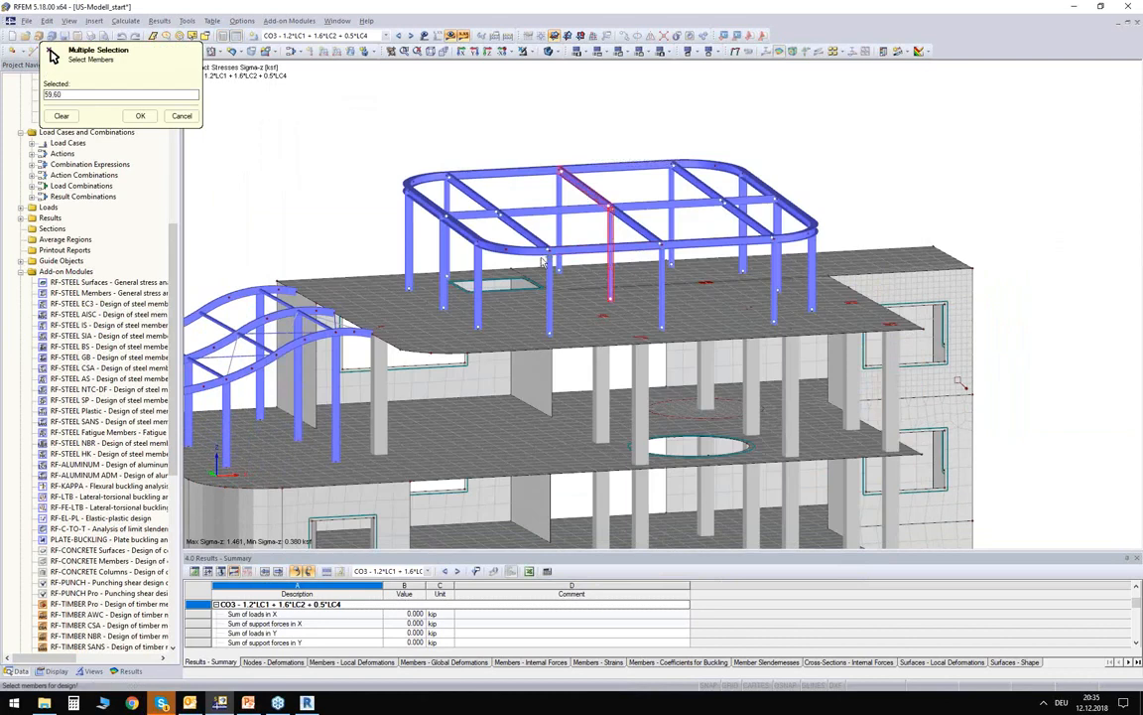
left_click(140, 115)
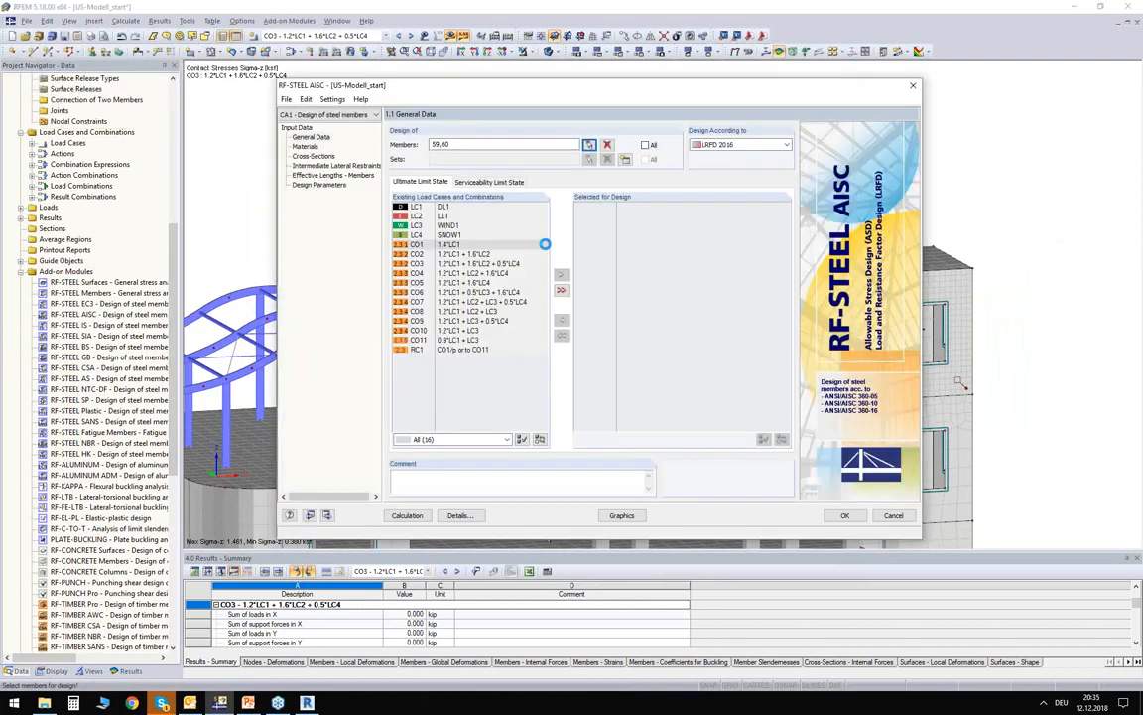
left_click(733, 146)
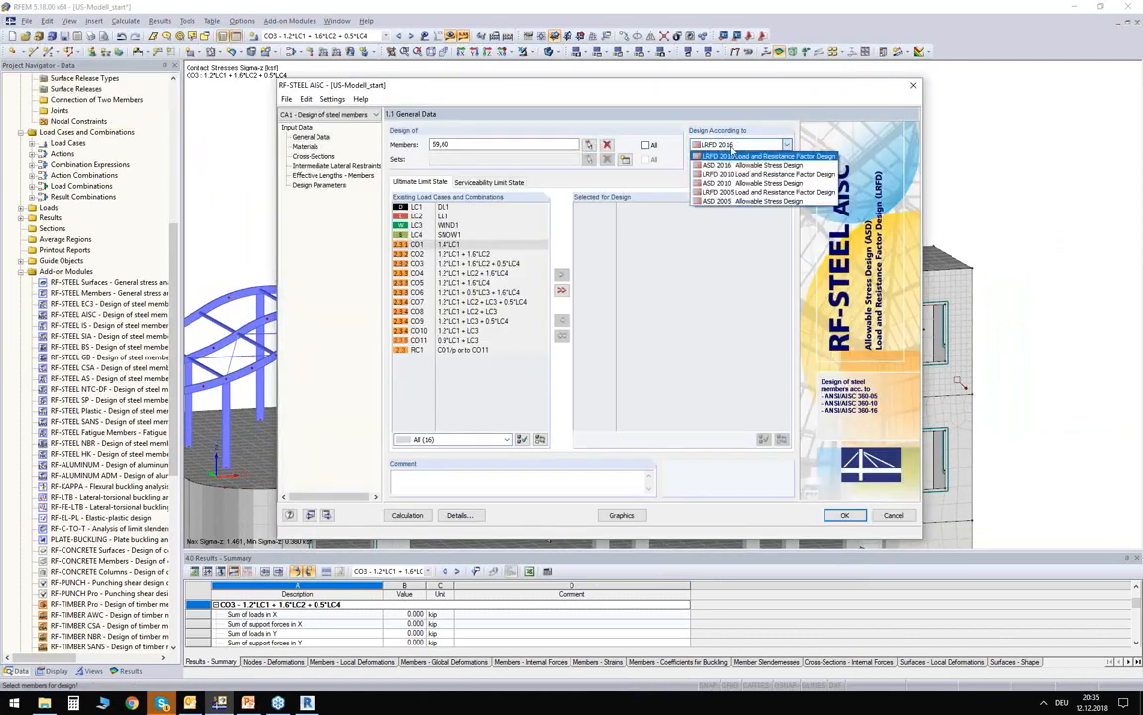
left_click(727, 146)
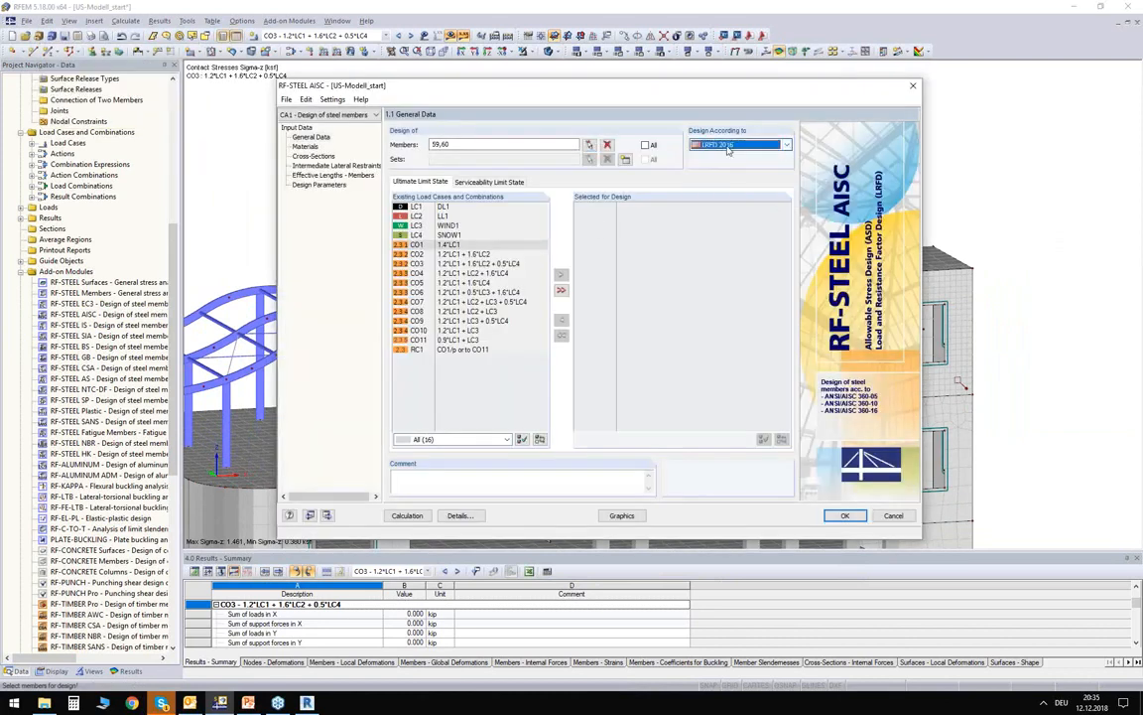
Review the properties of material Steel A992 and of the Round HSS 5x0.250 cross-section in the design case
left_click(305, 146)
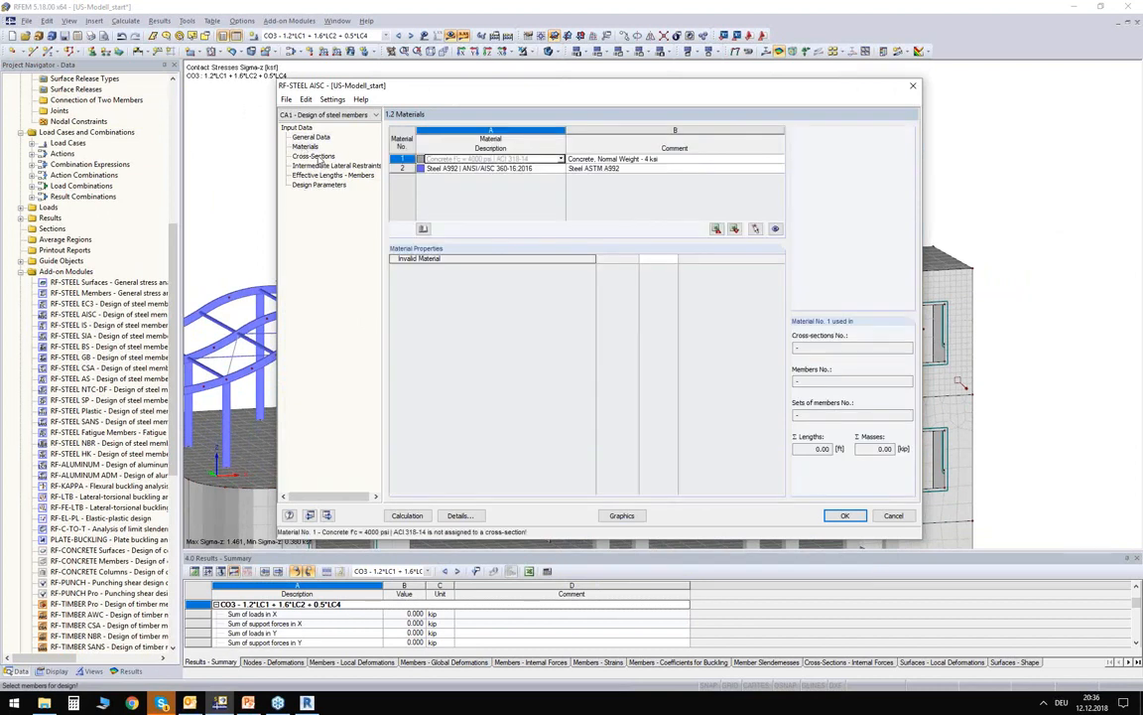
left_click(487, 168)
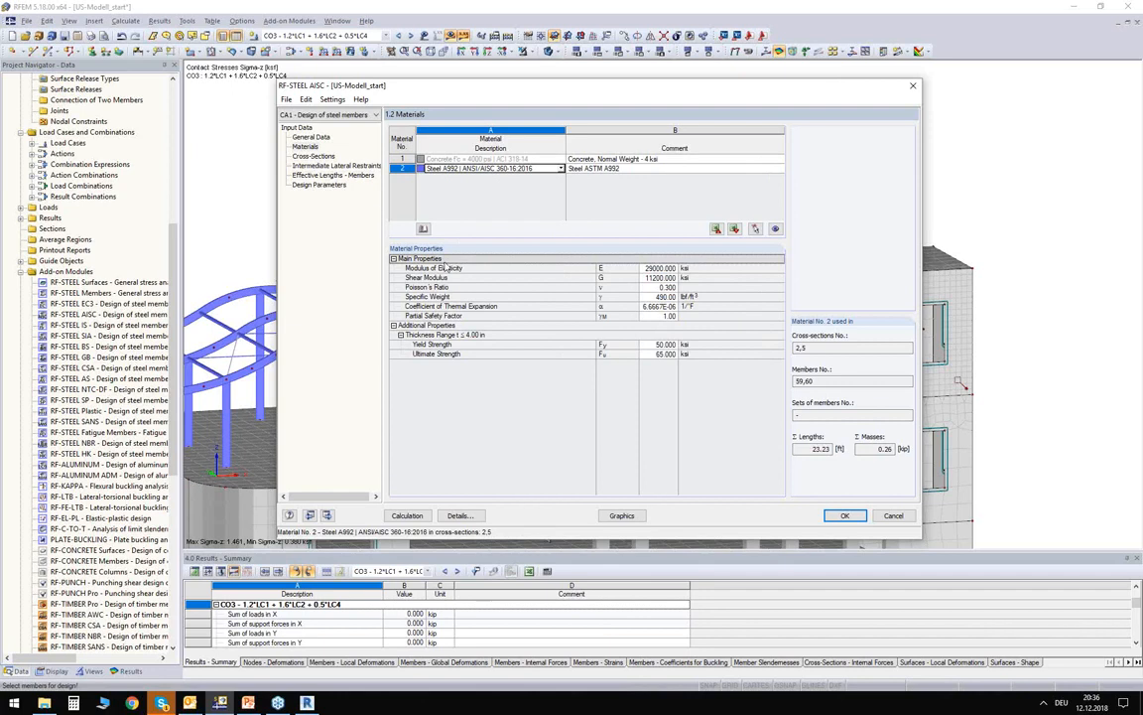
left_click(307, 155)
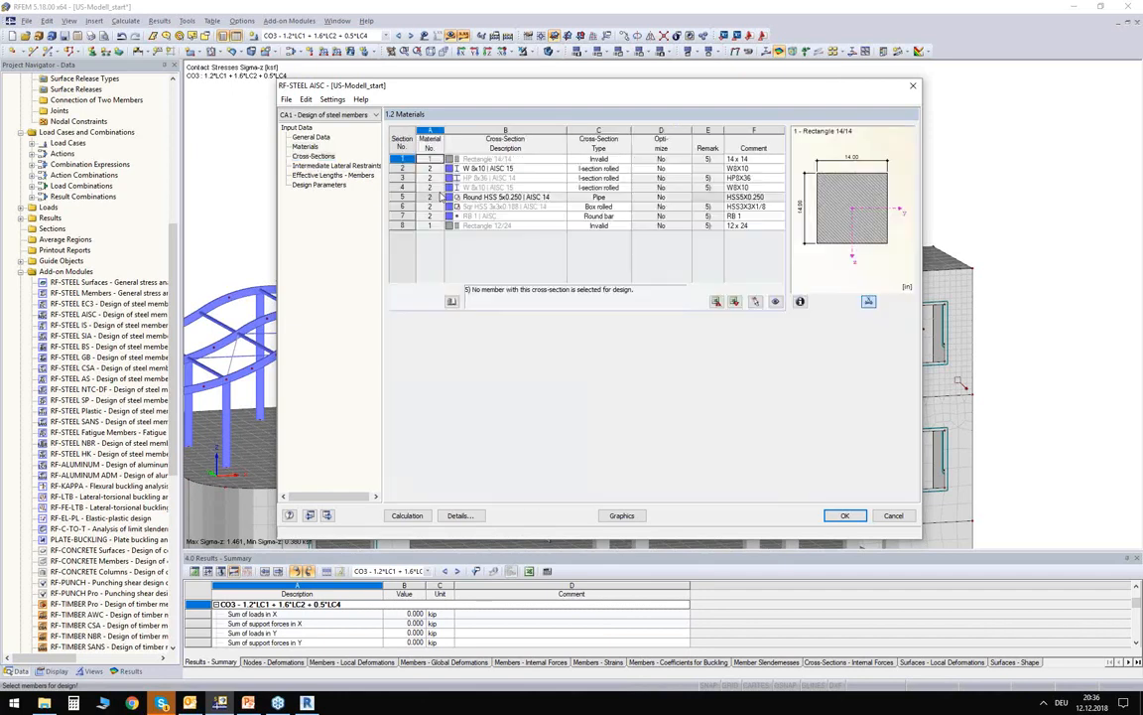
left_click(442, 197)
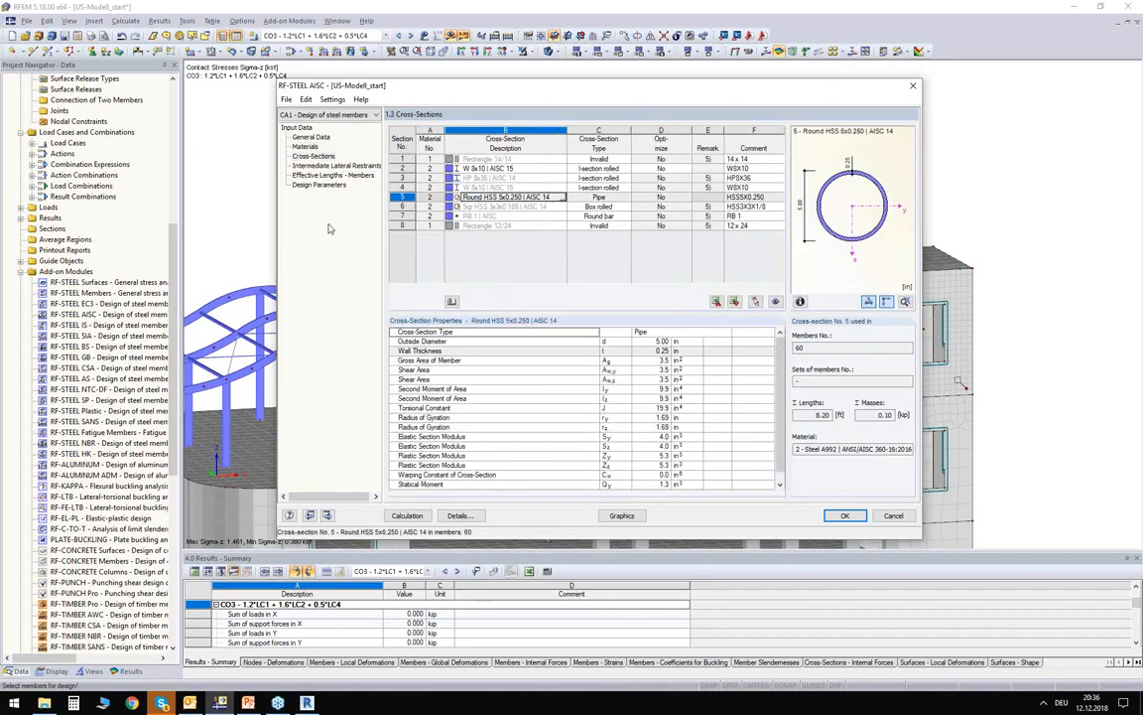
Run the AISC design calculation and examine the design ratios by cross-section, including member 60's flexural buckling about the z-axis
left_click(313, 164)
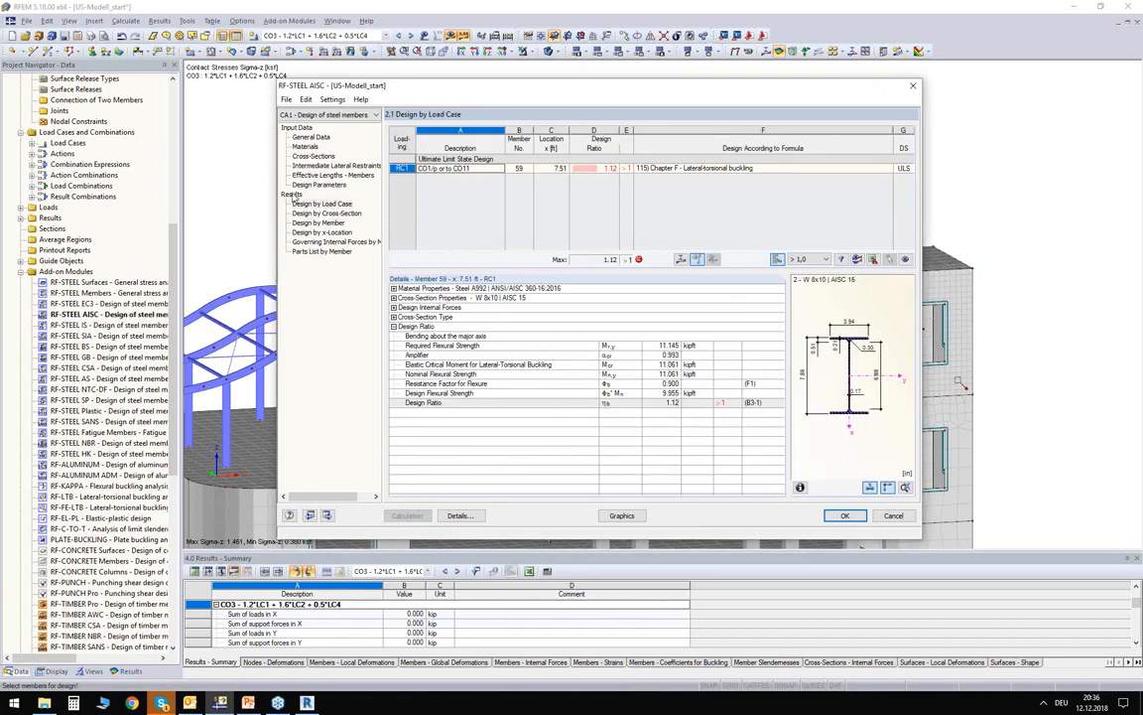
left_click(303, 212)
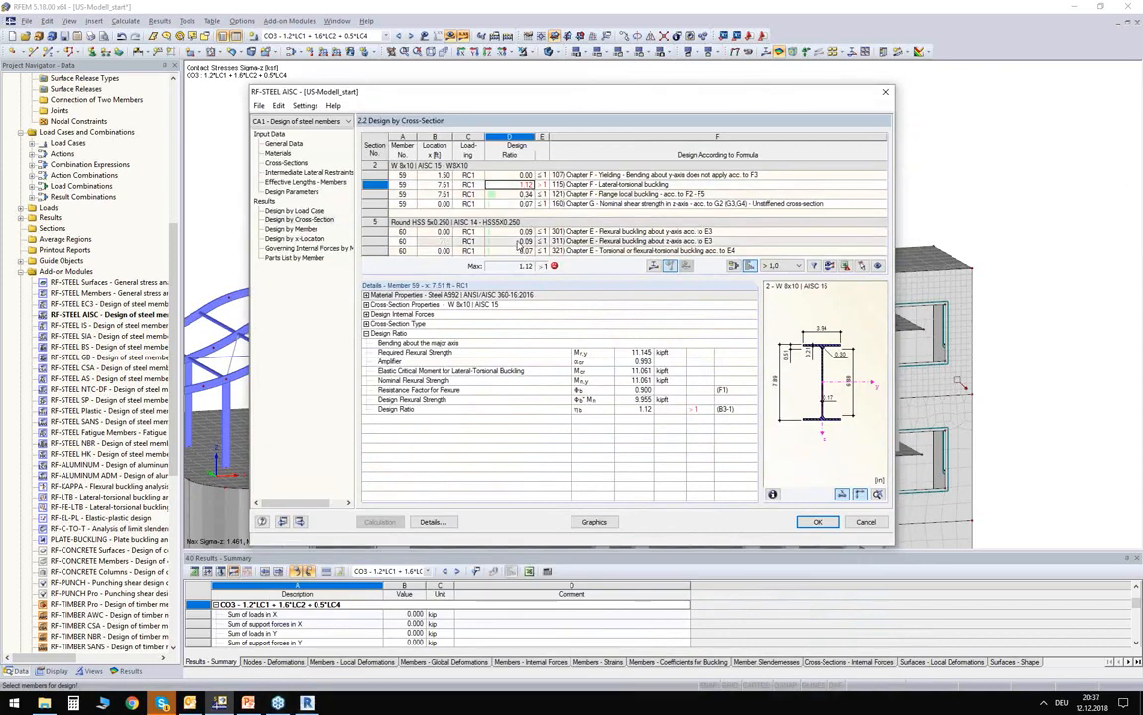
left_click(519, 241)
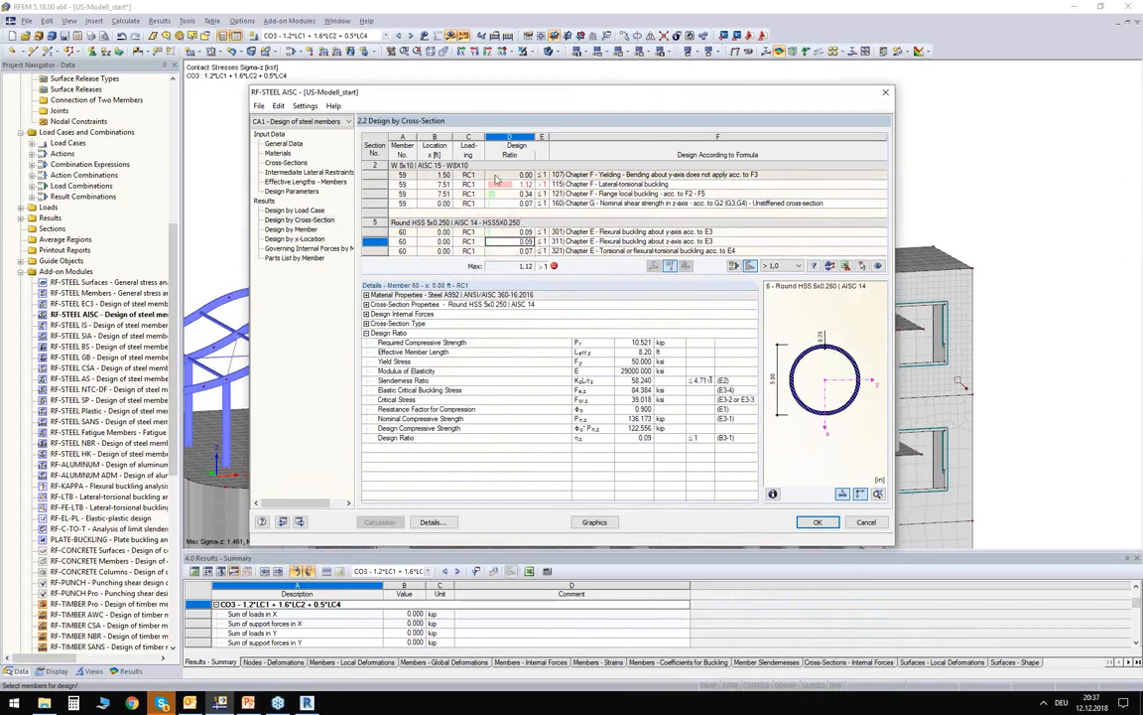
Replace cross-section 5 in the design case with Round HSS 6.625x0.188 from the AISC 14 library
left_click(617, 368)
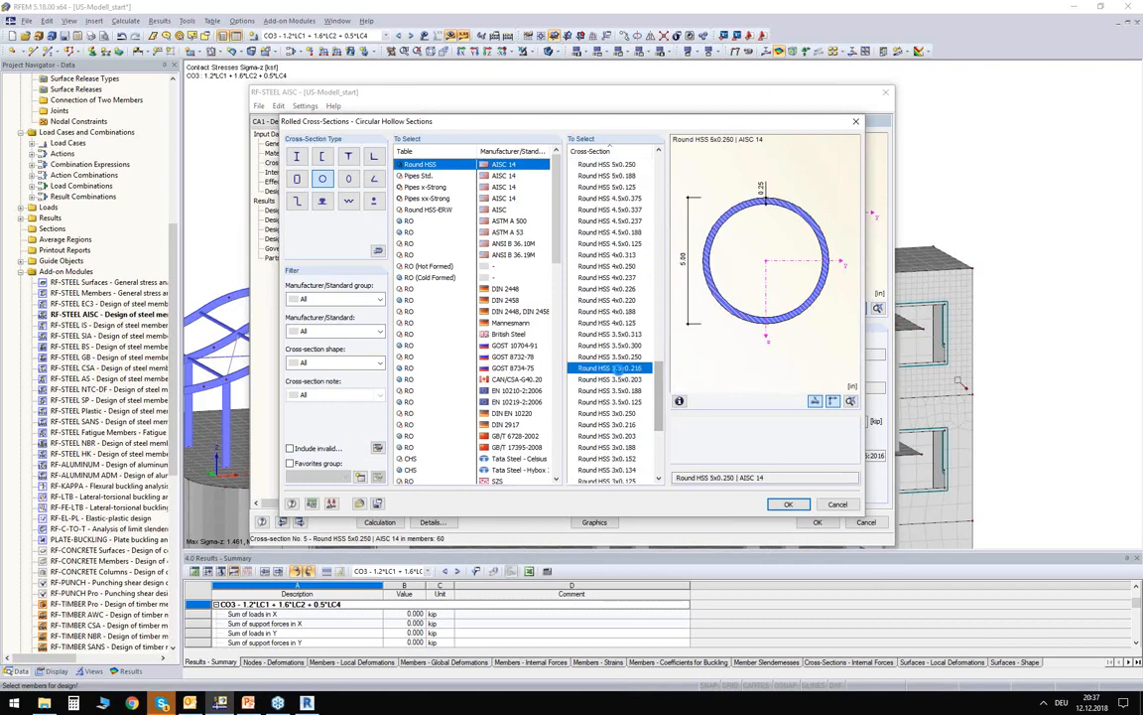
left_click(619, 300)
scroll(611, 238, "up", 5)
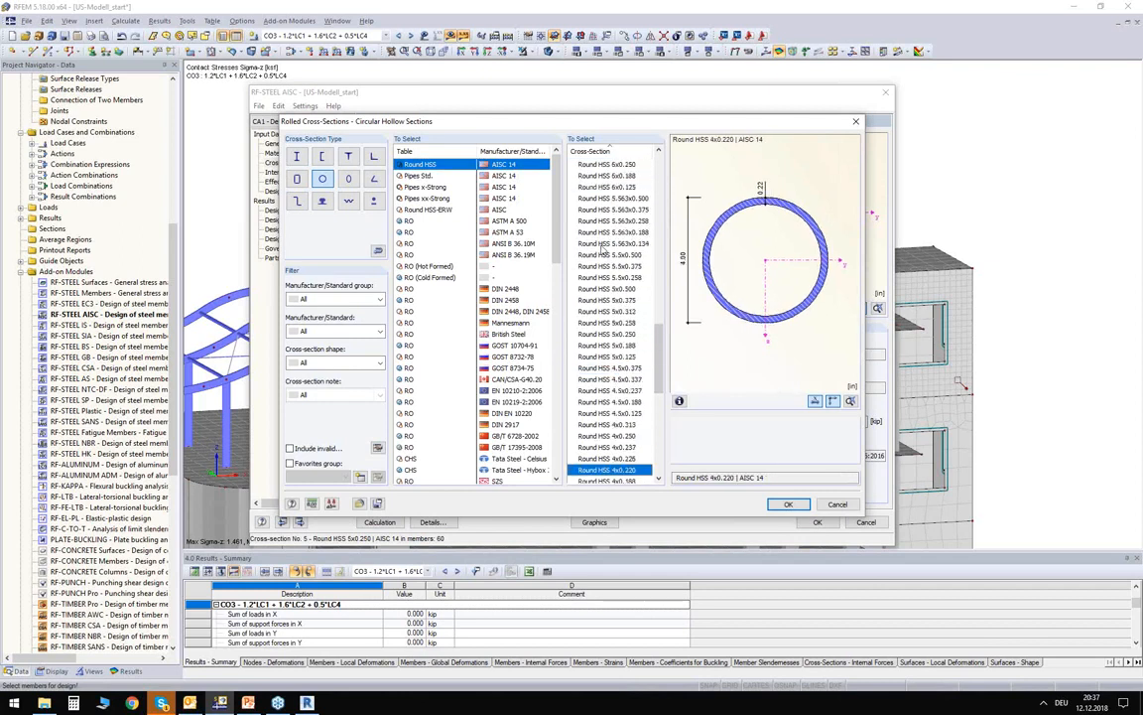
left_click(607, 245)
scroll(610, 243, "up", 4)
left_click(612, 233)
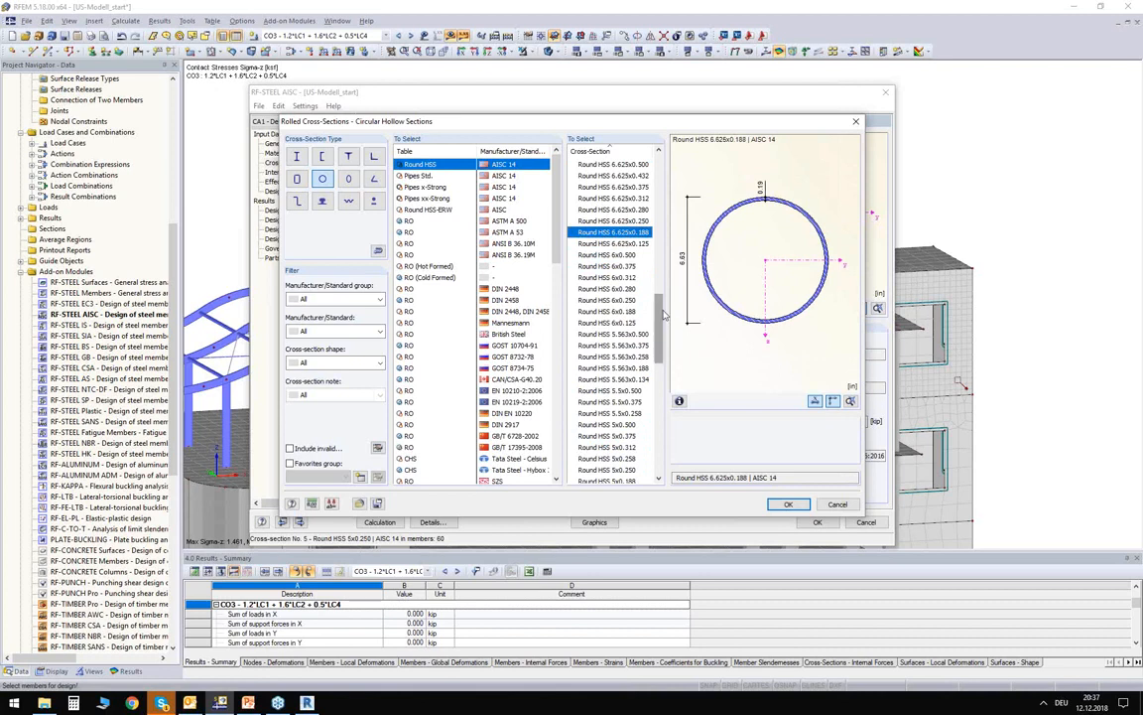
left_click(788, 504)
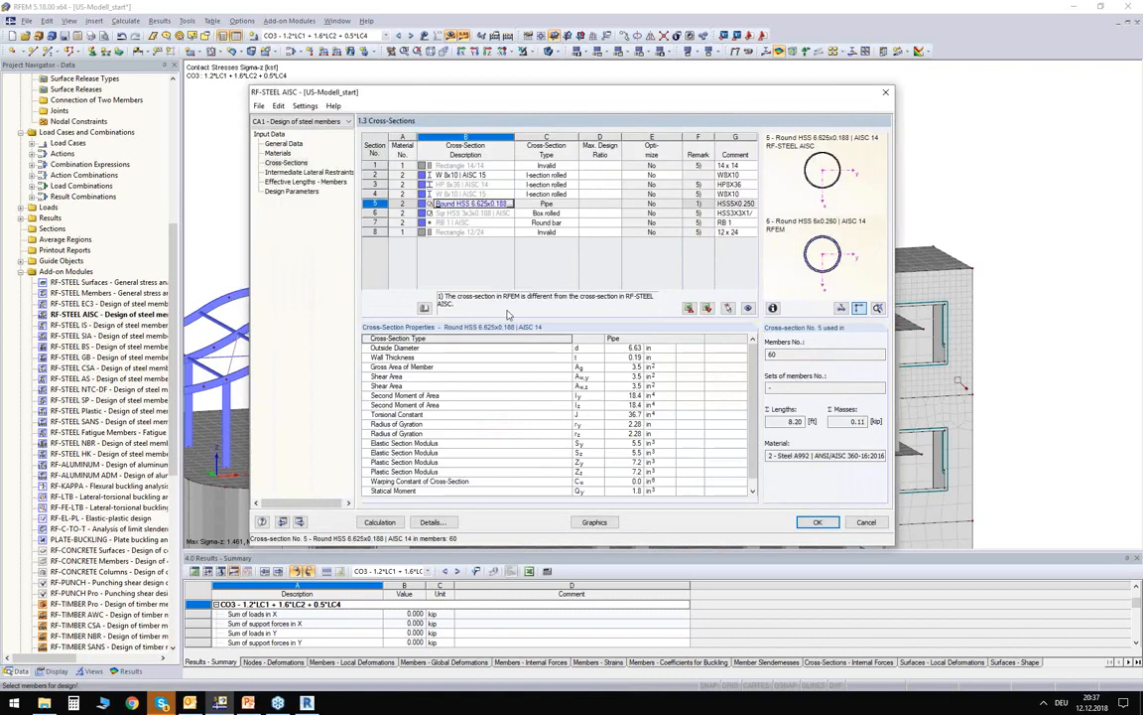
Import cross-section 5 back from RFEM, set its optimization to From Current Row, and close the design module
left_click(510, 206)
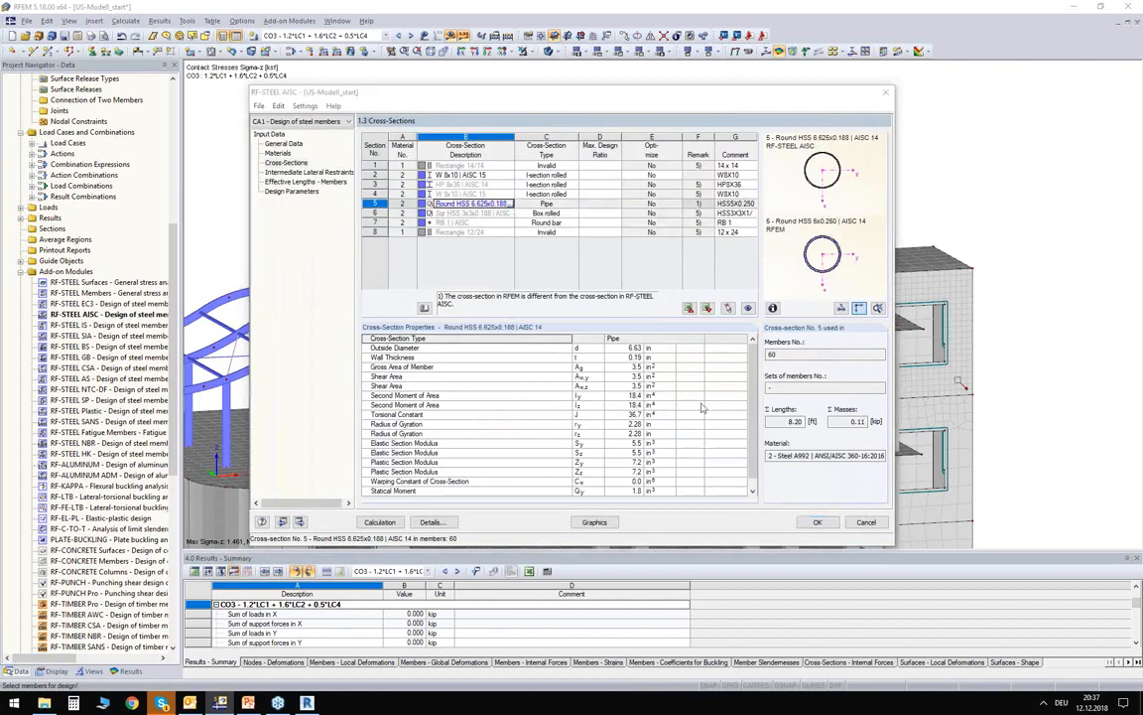
left_click(838, 504)
right_click(473, 205)
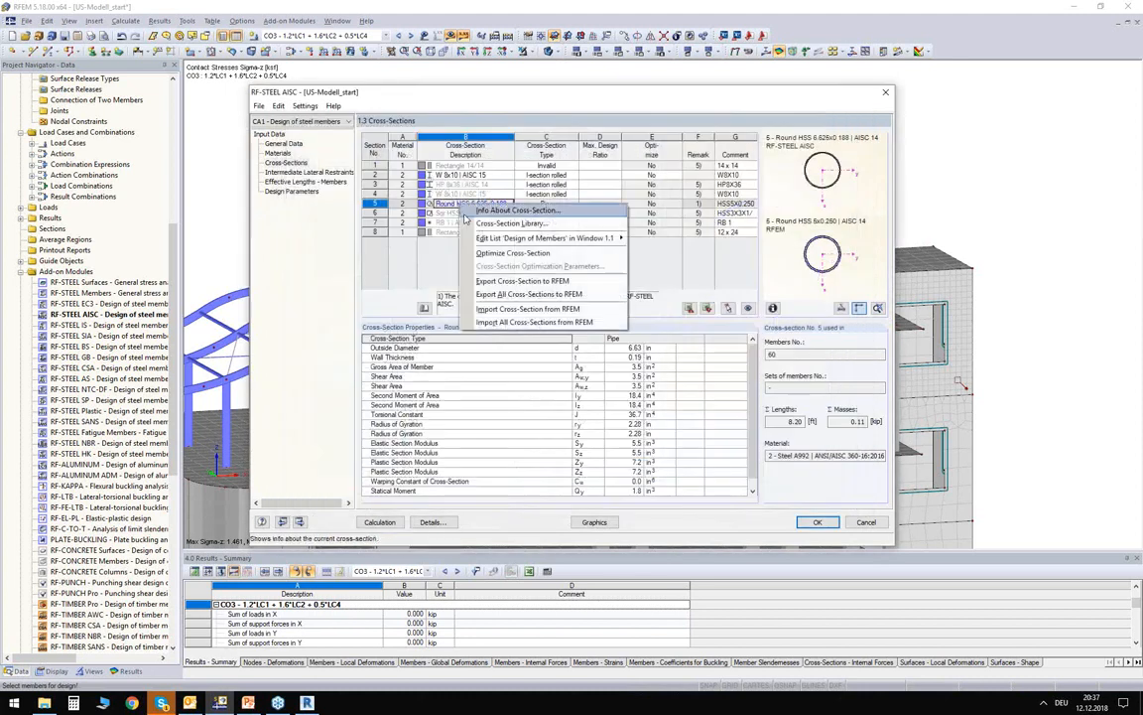
left_click(510, 311)
left_click(623, 342)
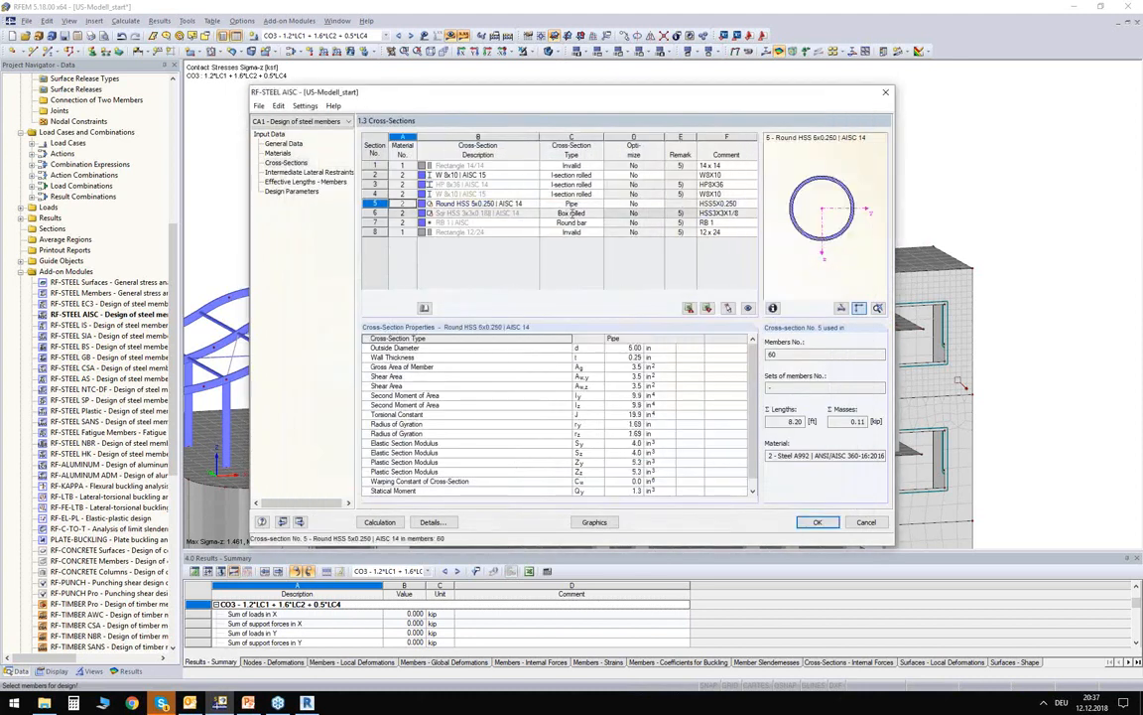
left_click(645, 206)
left_click(818, 522)
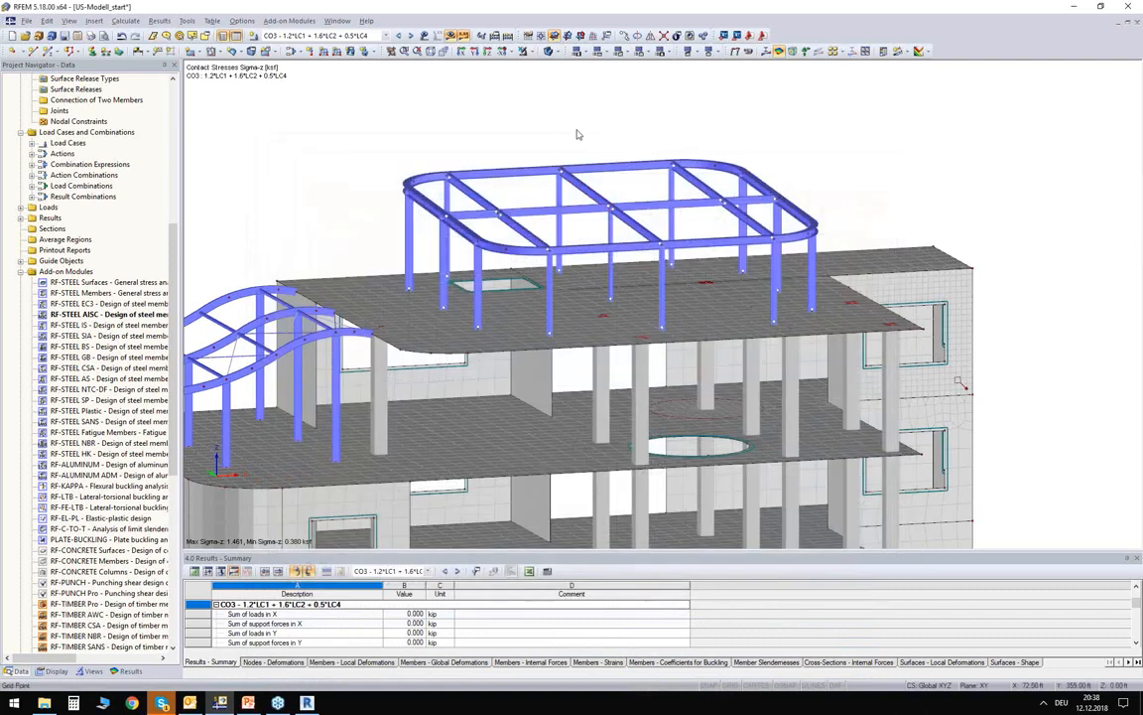
Copy two of the rooftop frame's cross beams by half a bay, placing the new beams midway between the existing ones
scroll(572, 136, "up", 7)
middle_click_drag(674, 209, 597, 148)
scroll(596, 148, "down", 4)
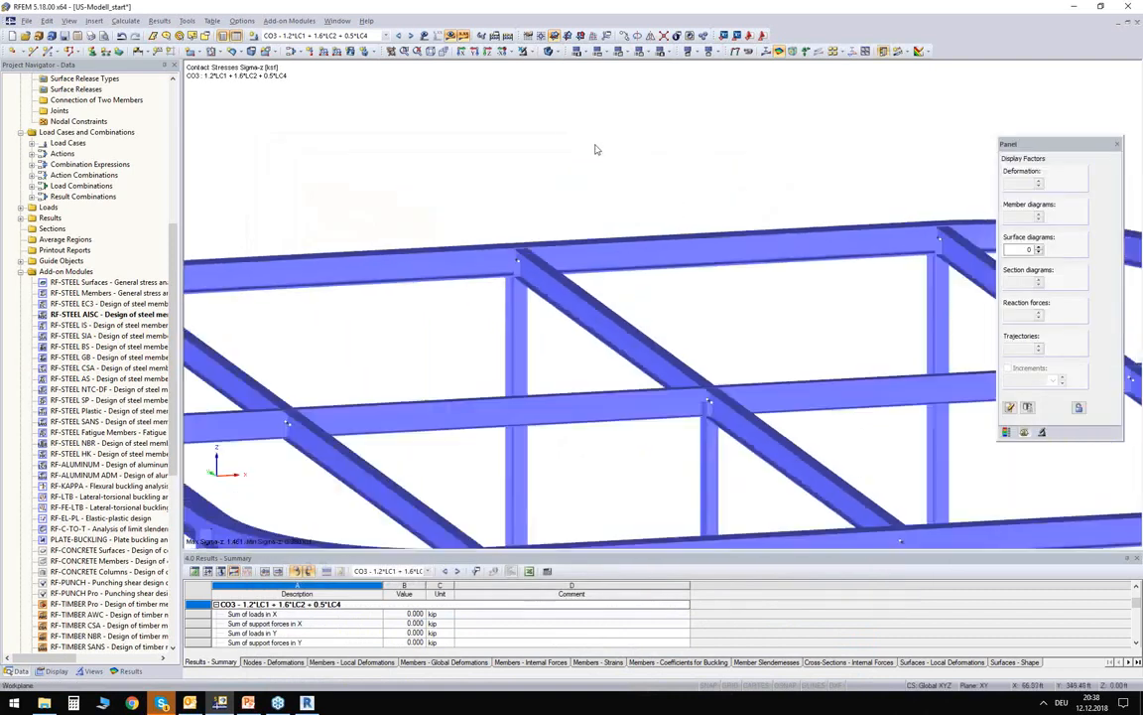
scroll(596, 158, "down", 3)
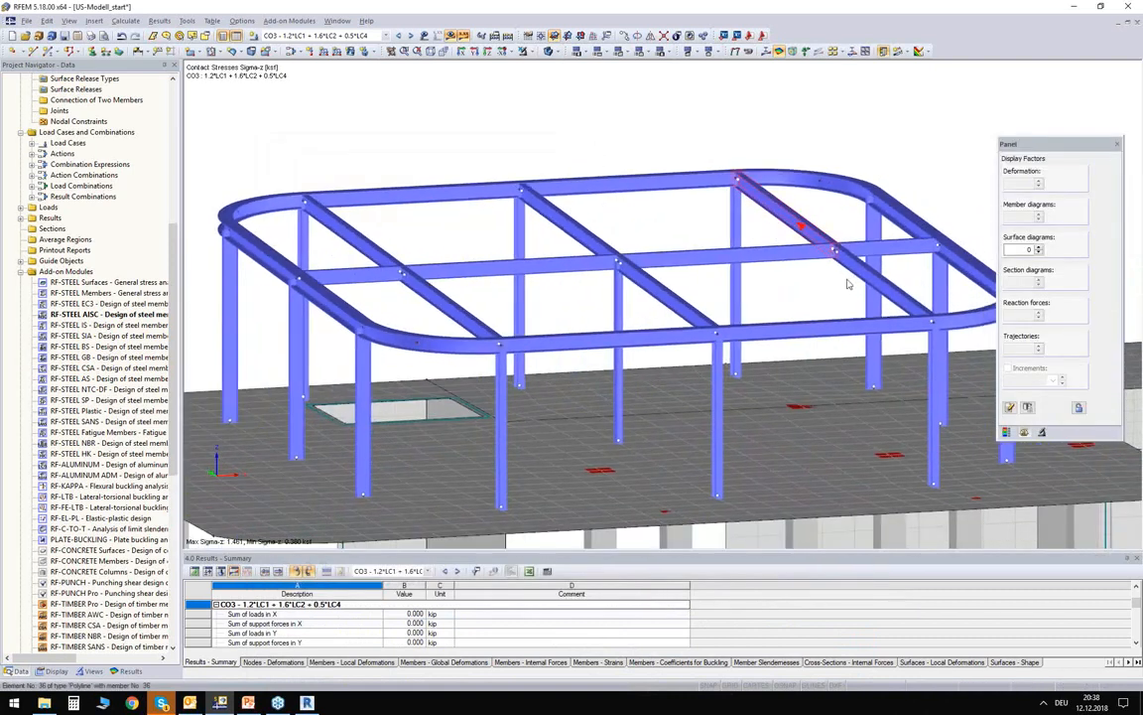
left_click(873, 288)
left_click(655, 288, "ctrl")
left_click_drag(618, 261, 510, 267, "ctrl")
left_click(558, 375)
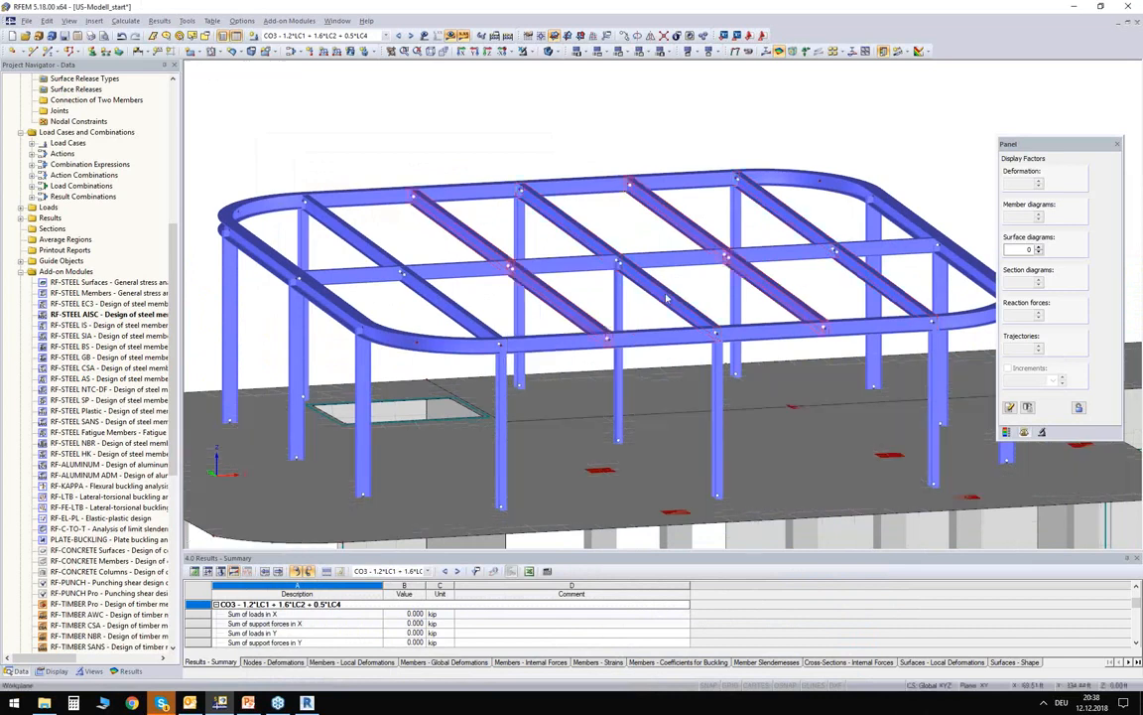
left_click(674, 147)
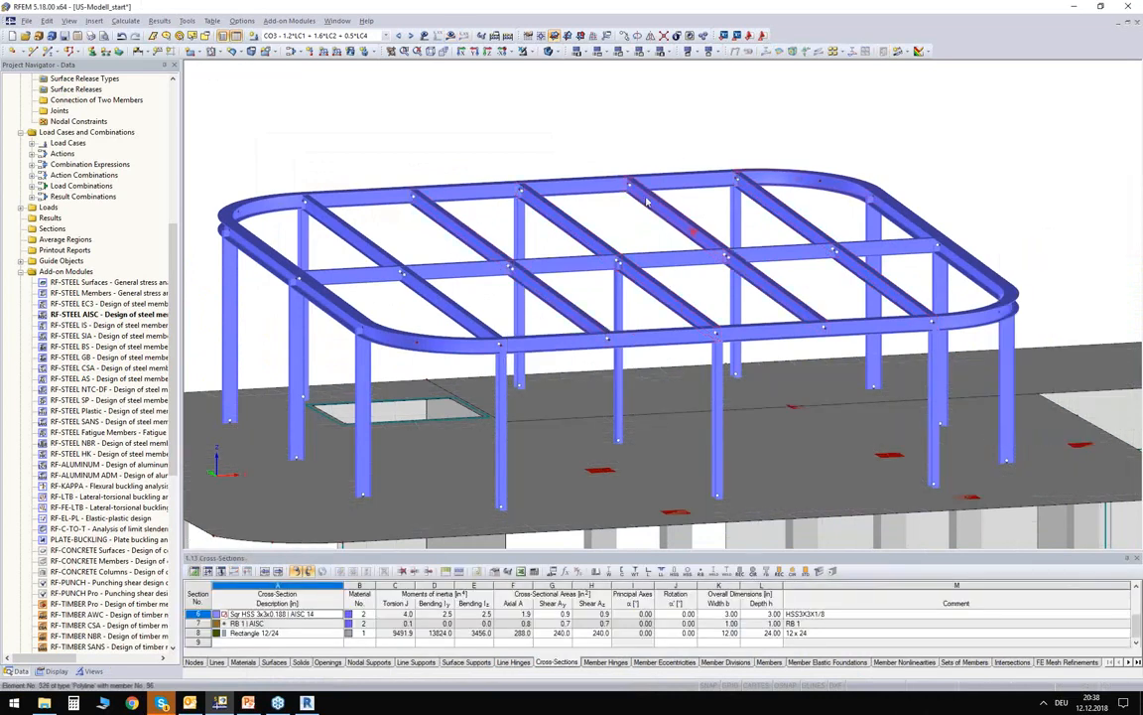
middle_click_drag(633, 215, 760, 245, "ctrl")
Switch to load case LC4 - SNOW1 and show its loads on the rooftop frame's beams
left_click(352, 36)
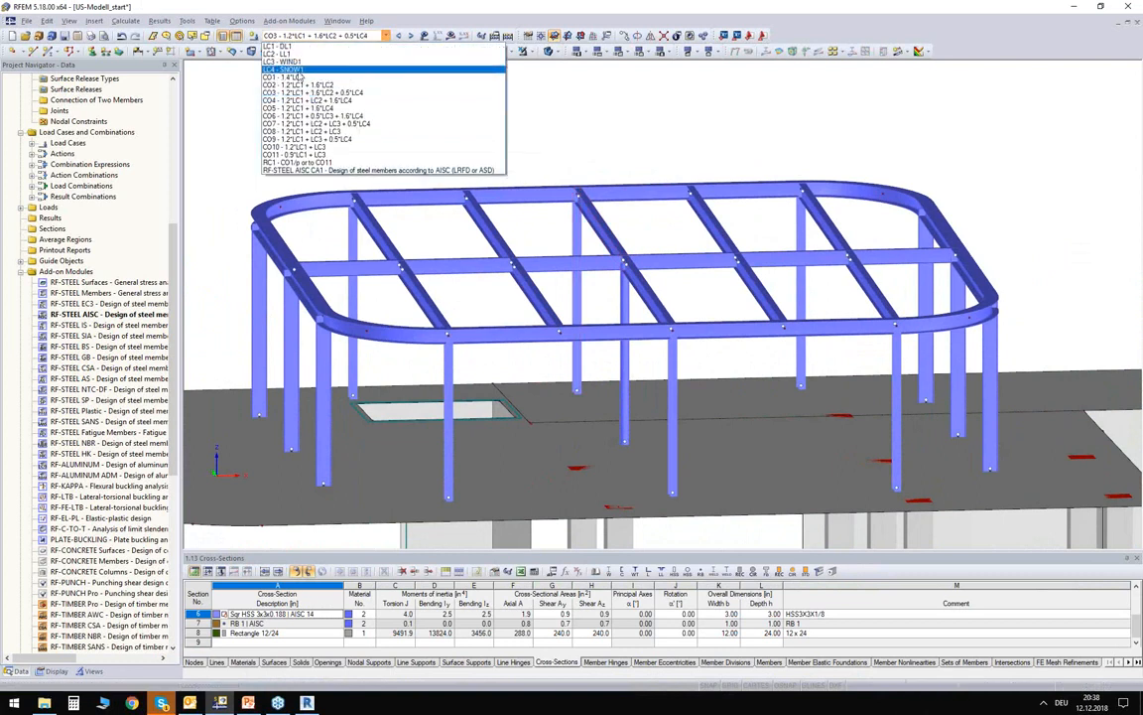
left_click(297, 71)
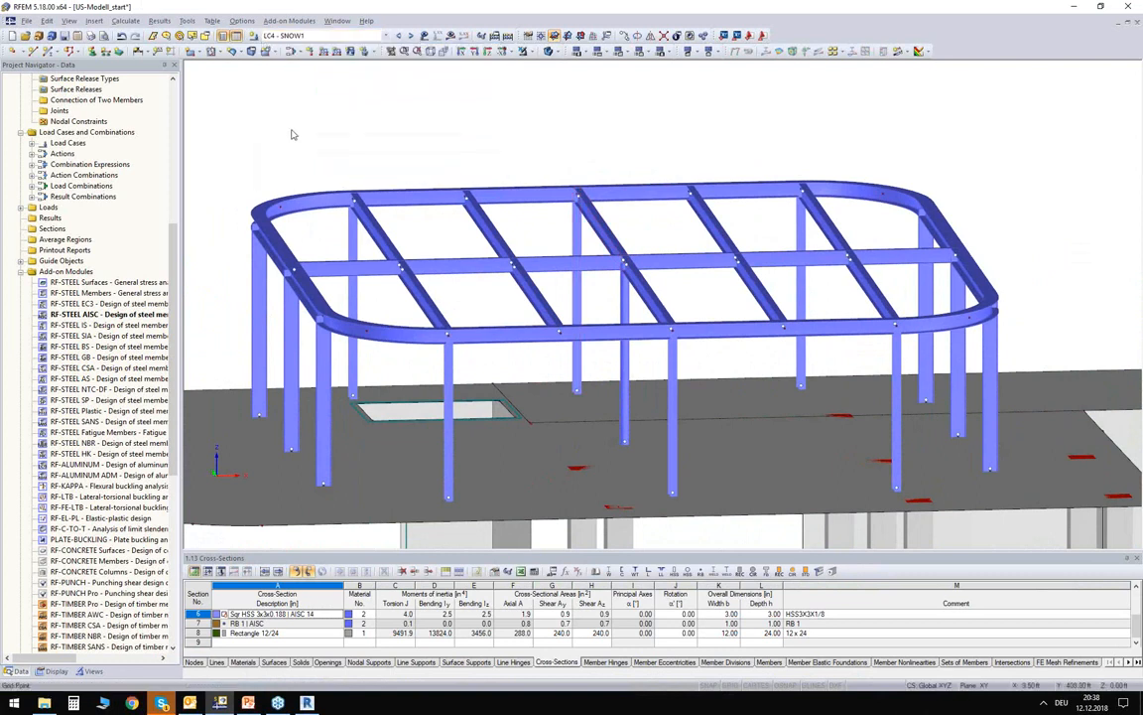
left_click(425, 36)
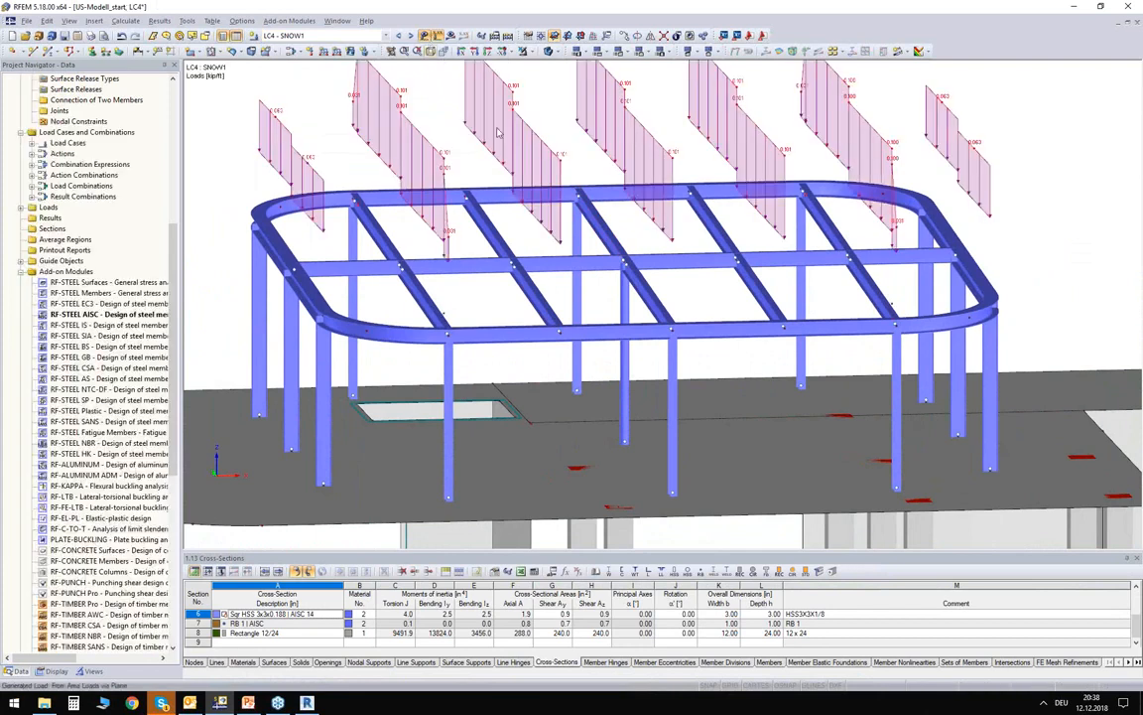
middle_click_drag(459, 115, 539, 163, "ctrl")
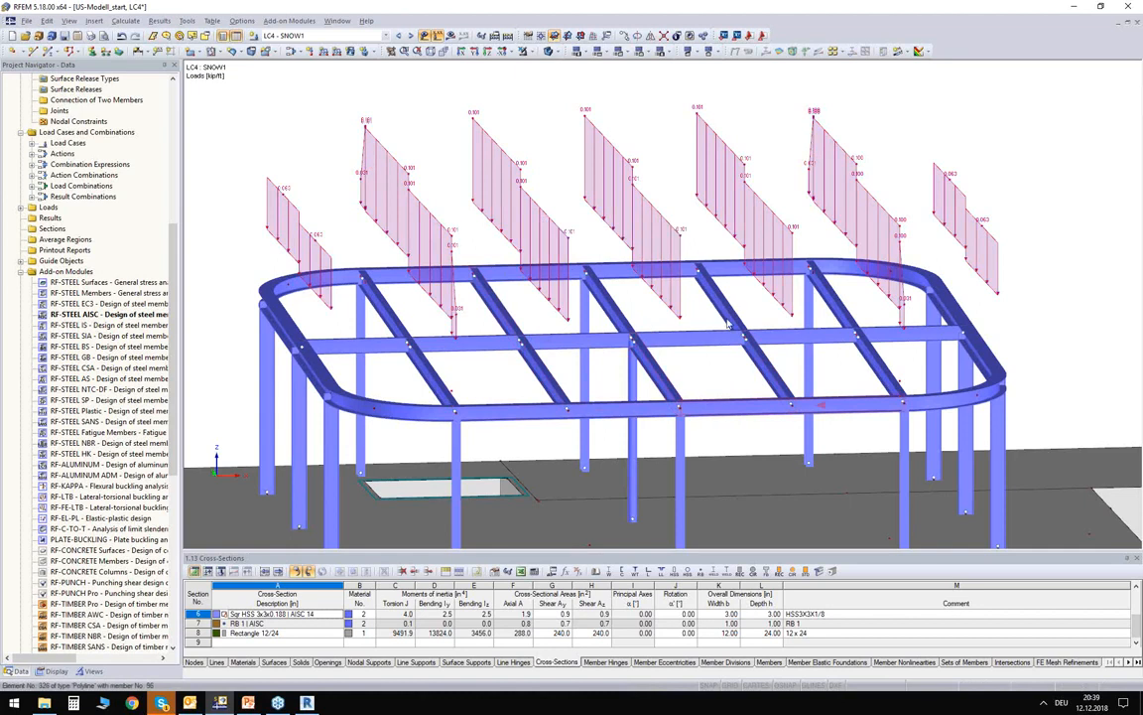
middle_click_drag(632, 290, 631, 283, "ctrl")
left_click(609, 304)
Reopen the RF-STEEL AISC design case, check its W 8x10 cross-section, and rerun the calculation with cross-section 5 optimized
double_click(109, 315)
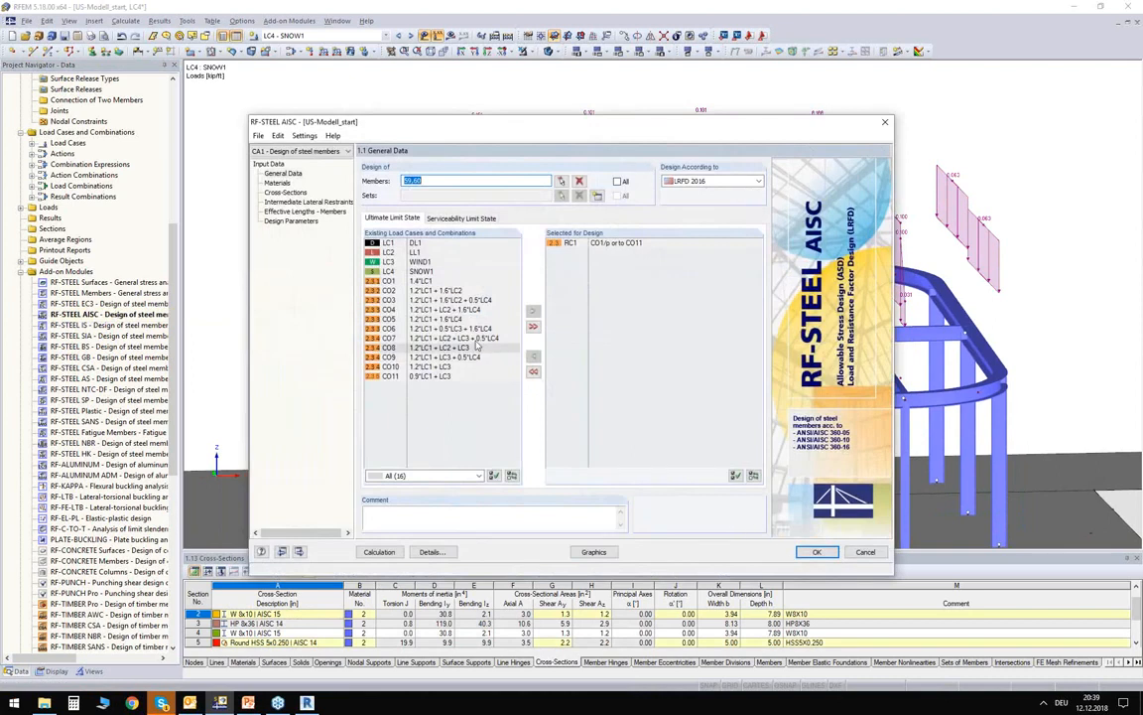
left_click(287, 191)
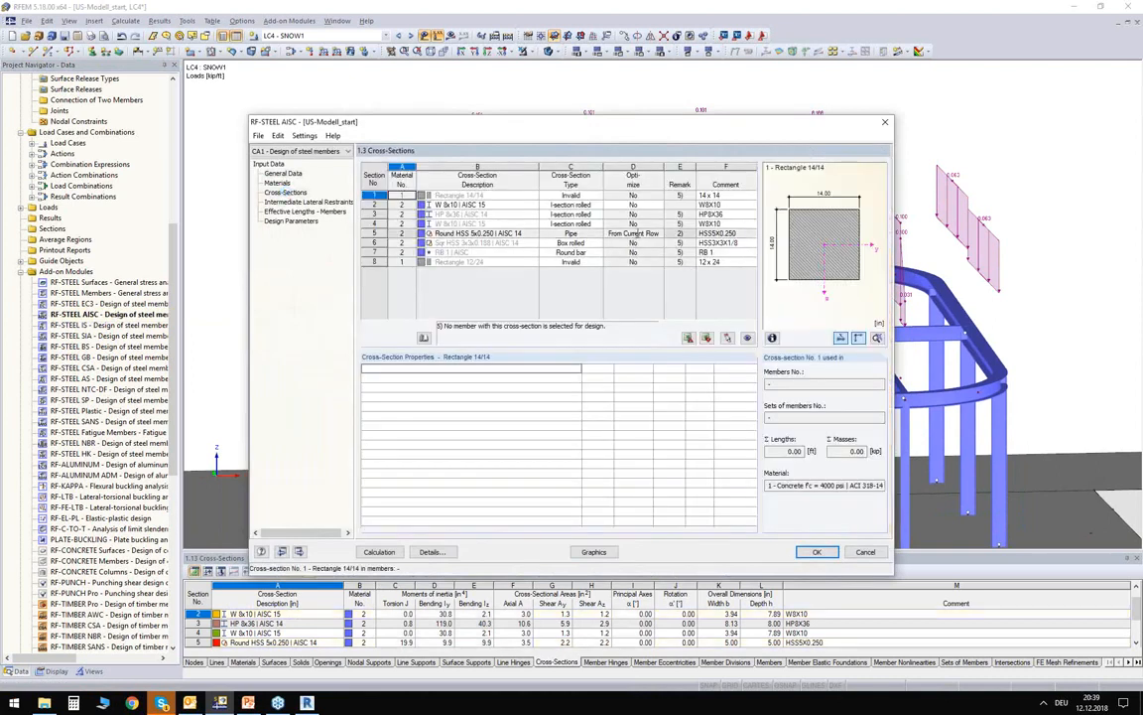
left_click(476, 204)
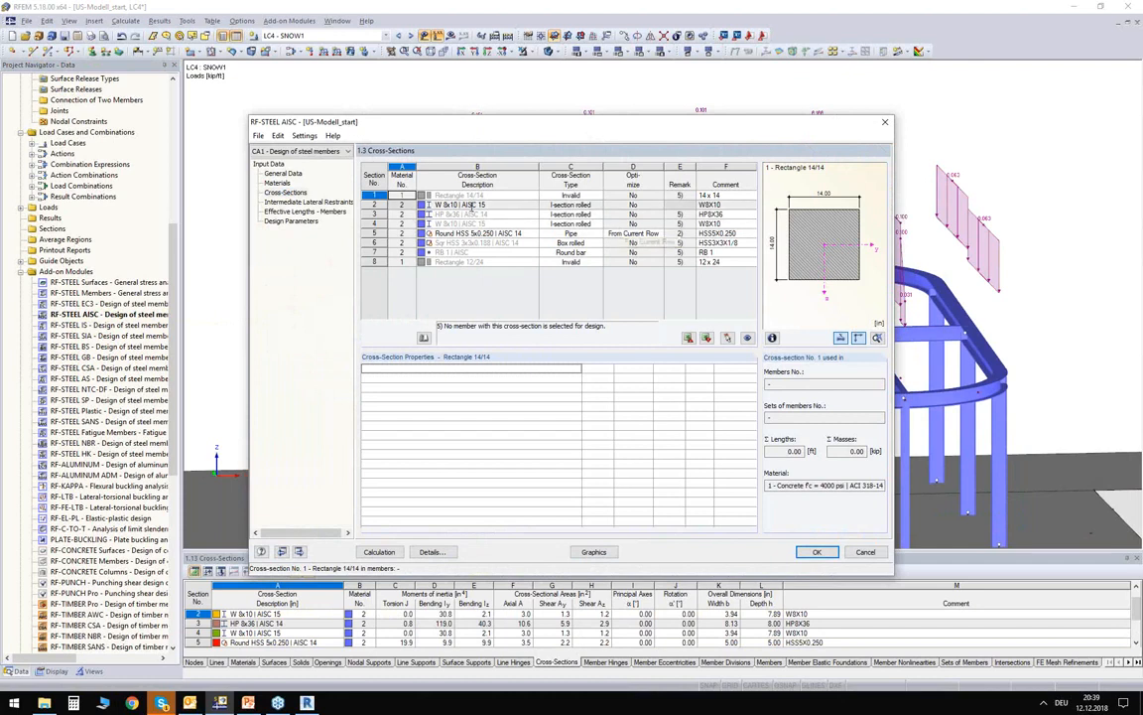
mouse_move(586, 127)
left_mouse_down()
mouse_move(594, 251)
mouse_move(754, 407)
mouse_move(983, 478)
mouse_move(639, 258)
mouse_move(587, 127)
left_mouse_up()
left_click(385, 548)
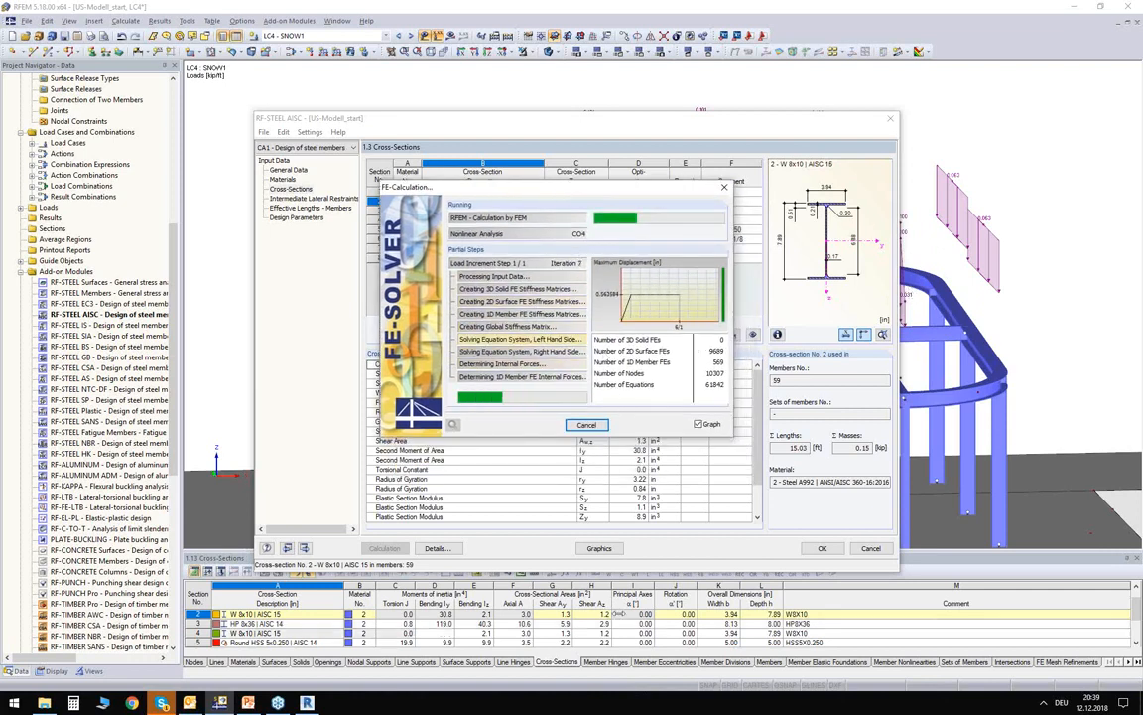
Open the Windows Task Manager, check the CPU performance graph during the FE calculation, and close it
right_click(588, 703)
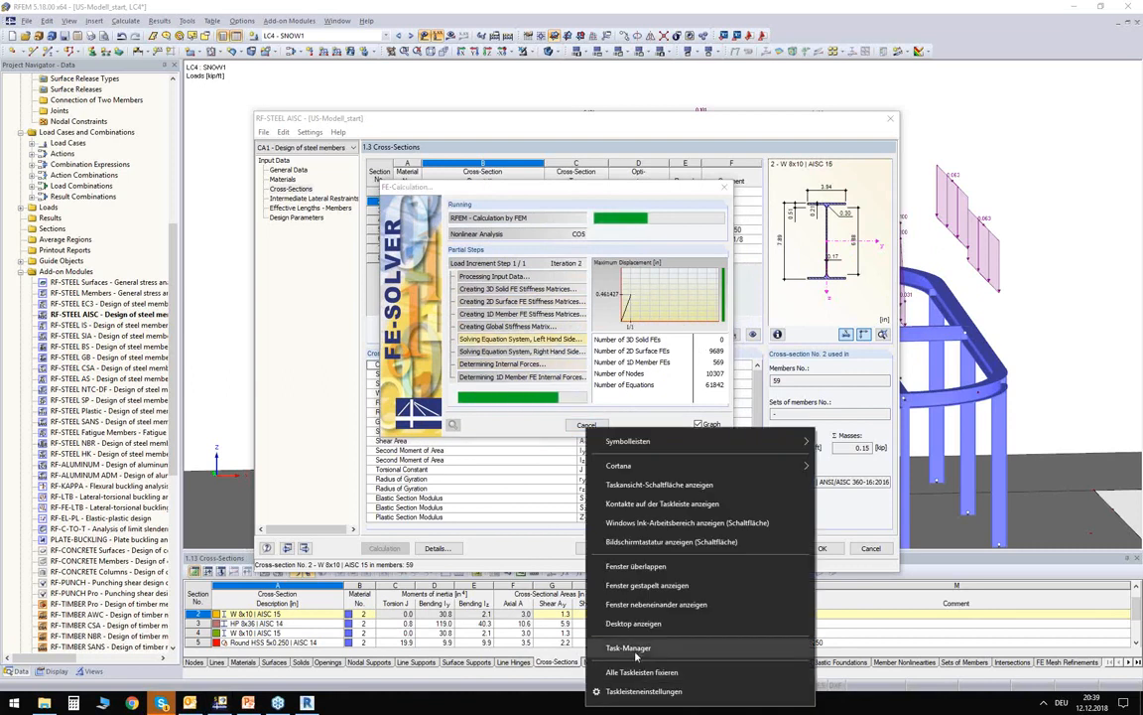
left_click(629, 647)
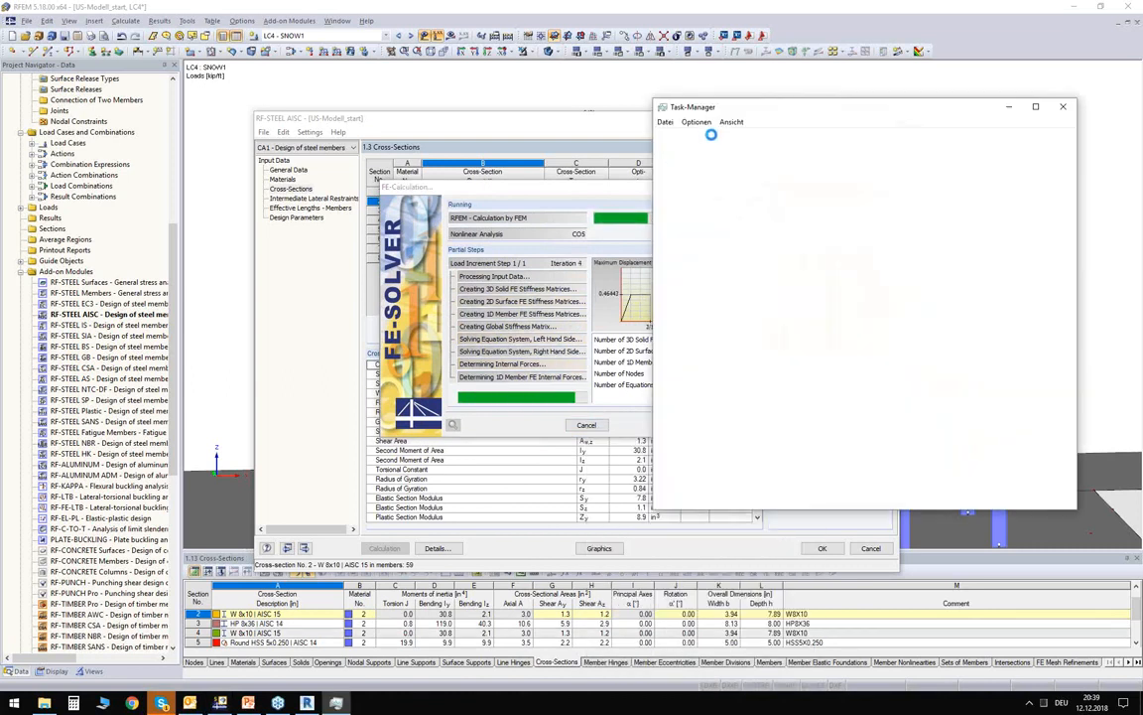
left_click(705, 137)
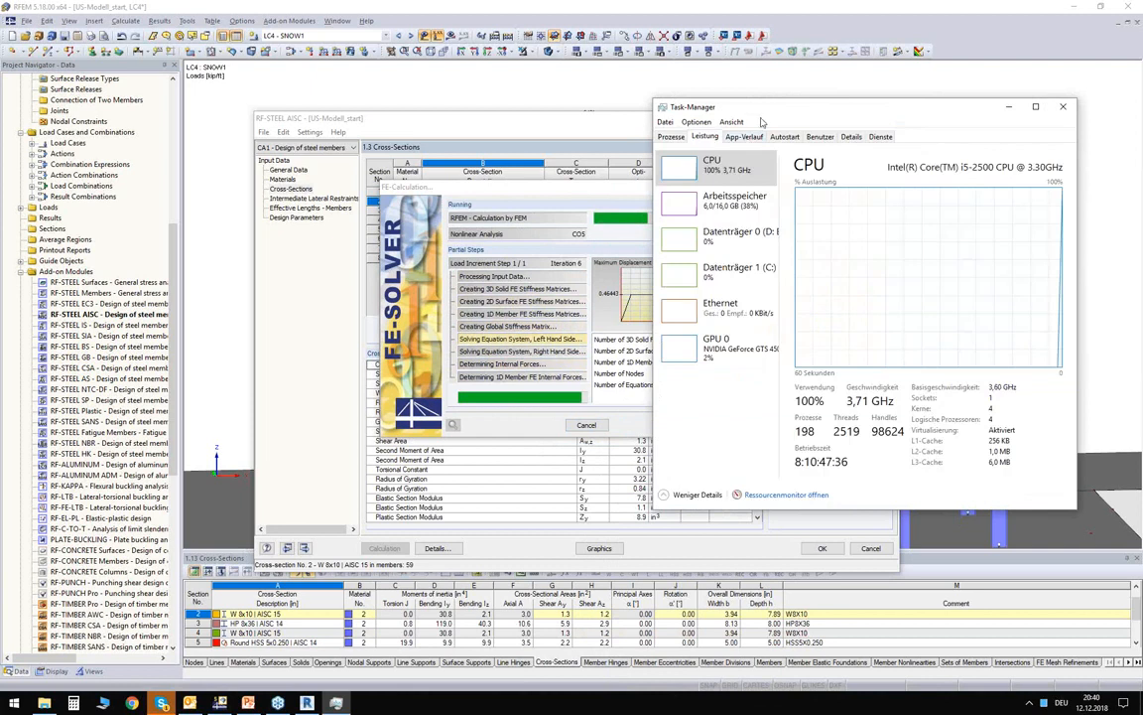
left_click_drag(754, 107, 729, 92)
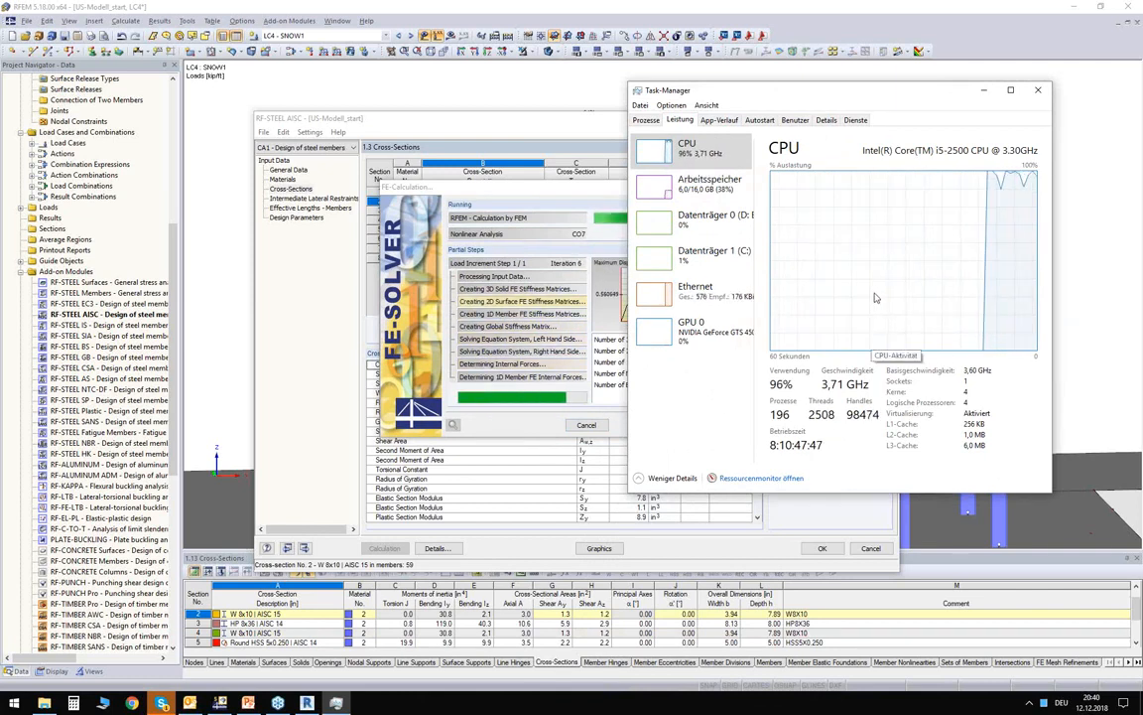
left_click_drag(836, 97, 733, 144)
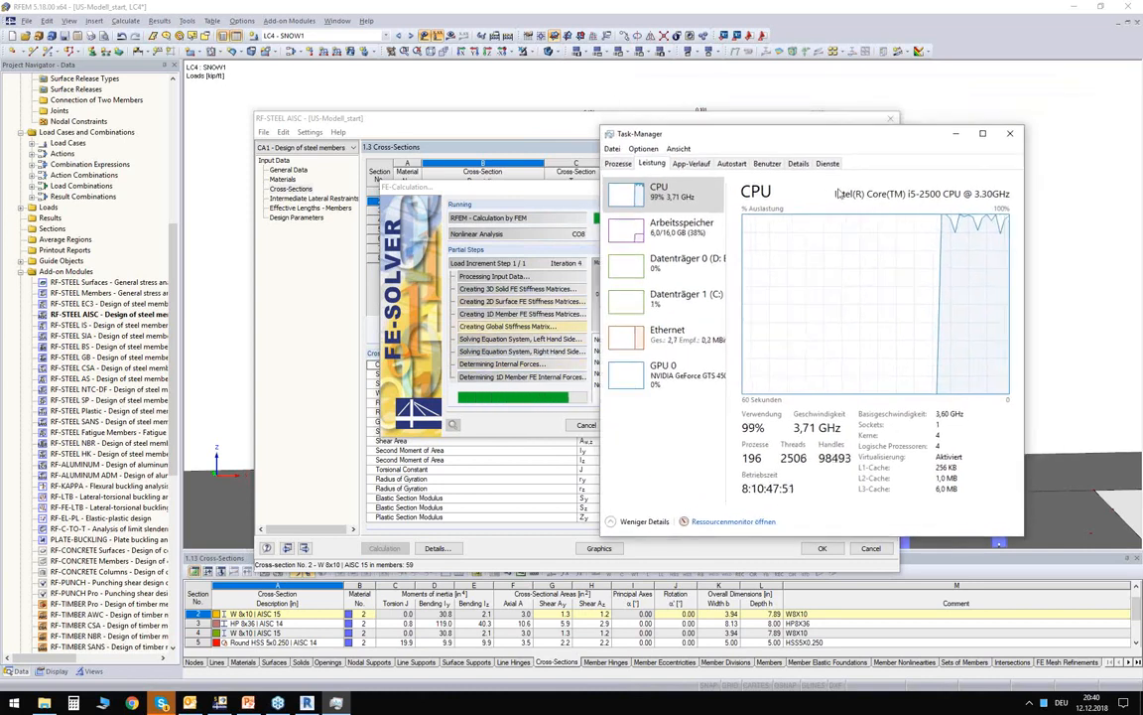
left_click(1010, 133)
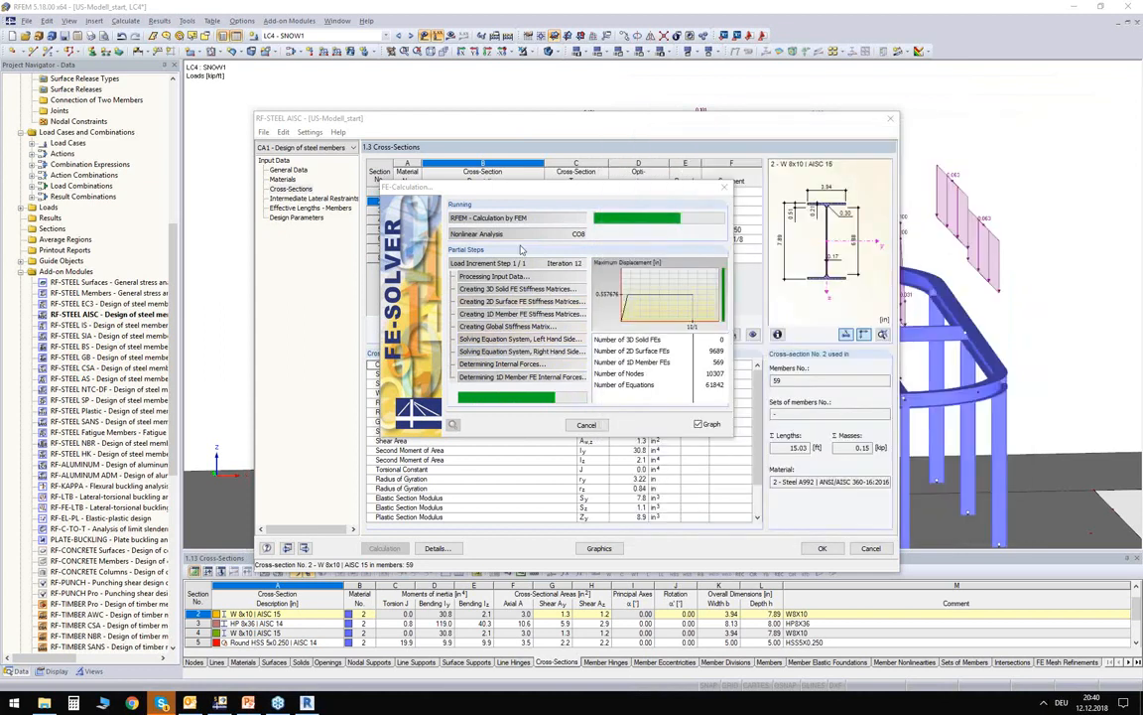
left_click_drag(549, 191, 561, 163)
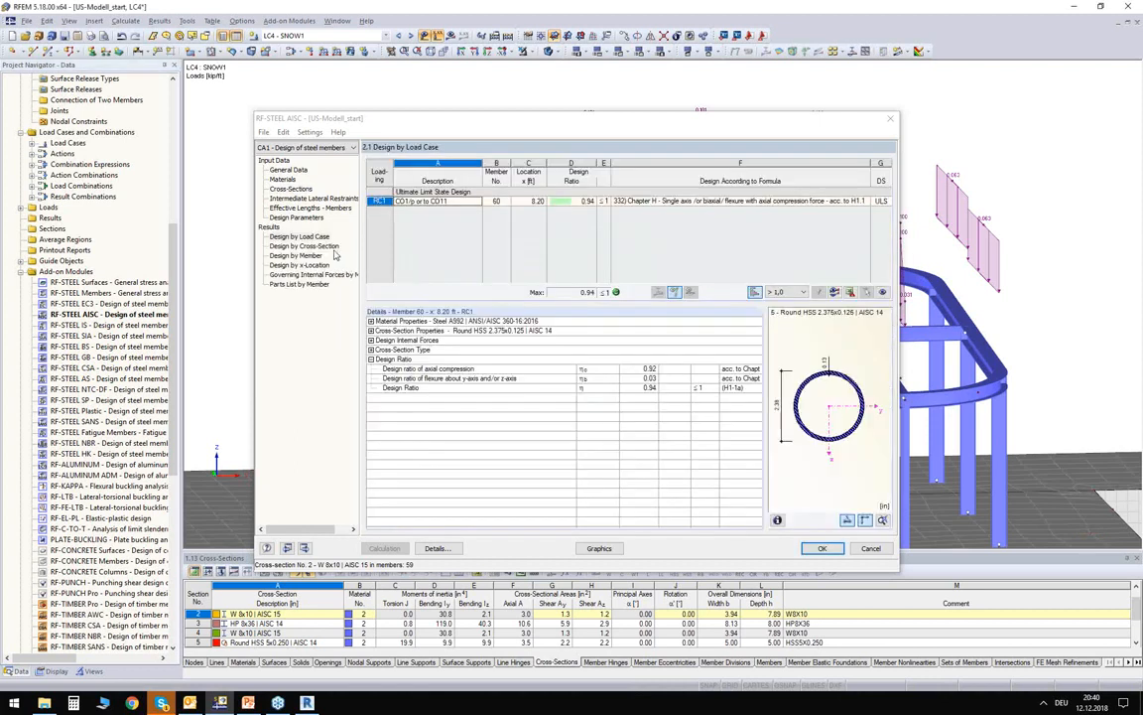
Examine the results by cross-section for beam 59's lateral-torsional buckling and column 60's combined flexure and axial compression
left_click(303, 245)
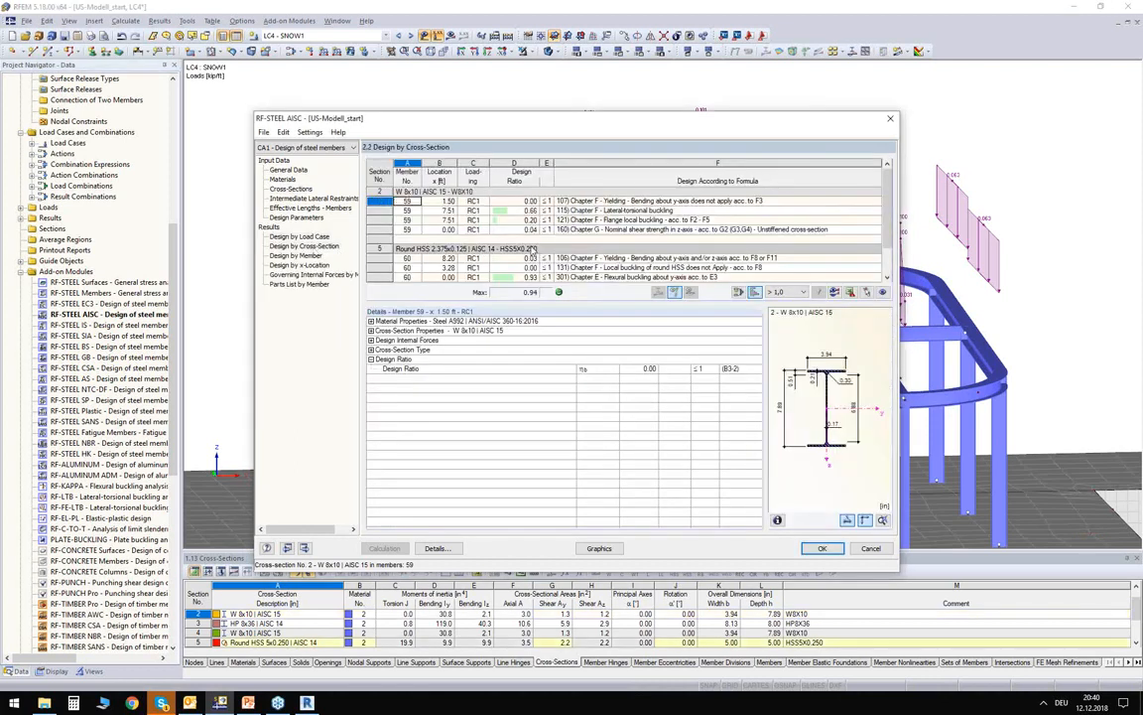
left_click(507, 213)
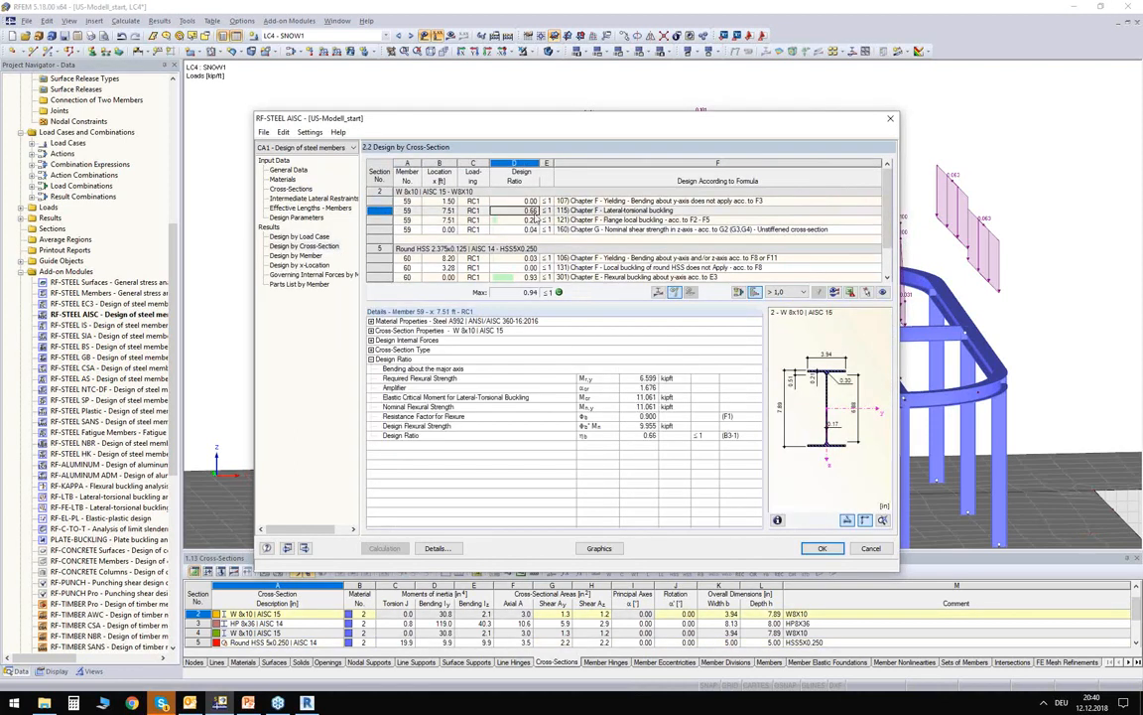
scroll(514, 216, "down", 1)
left_click(520, 278)
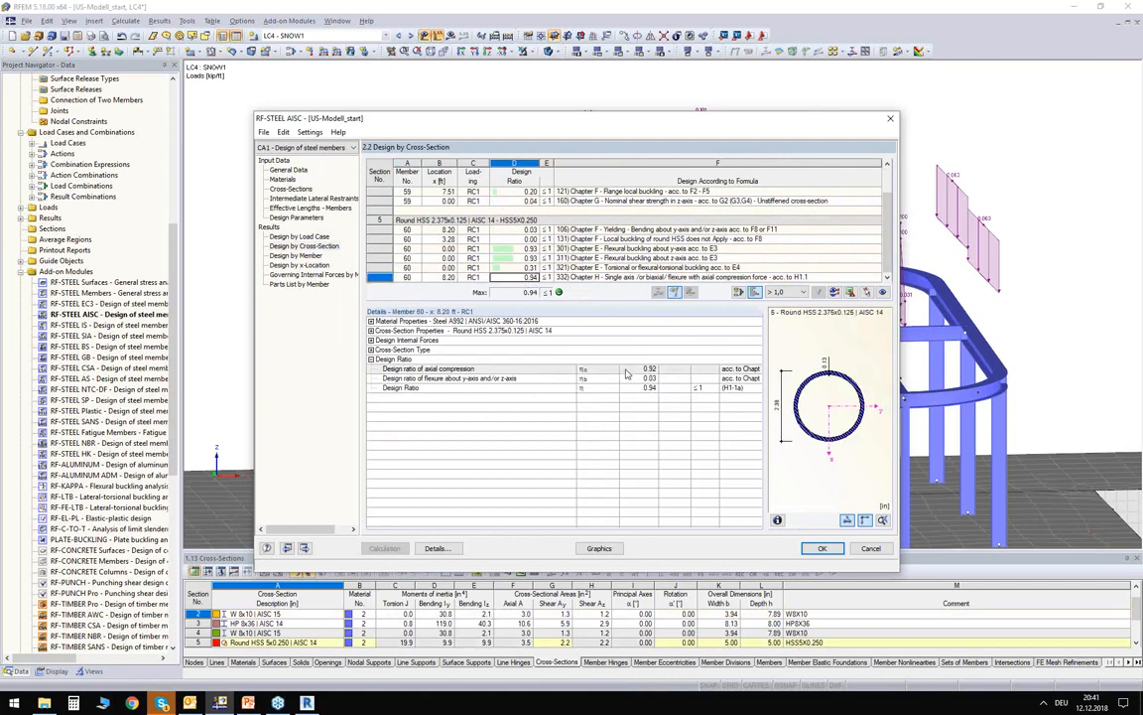
Examine the AISC cross-section list and the available export and optimization options for optimized cross-section 5
left_click(298, 189)
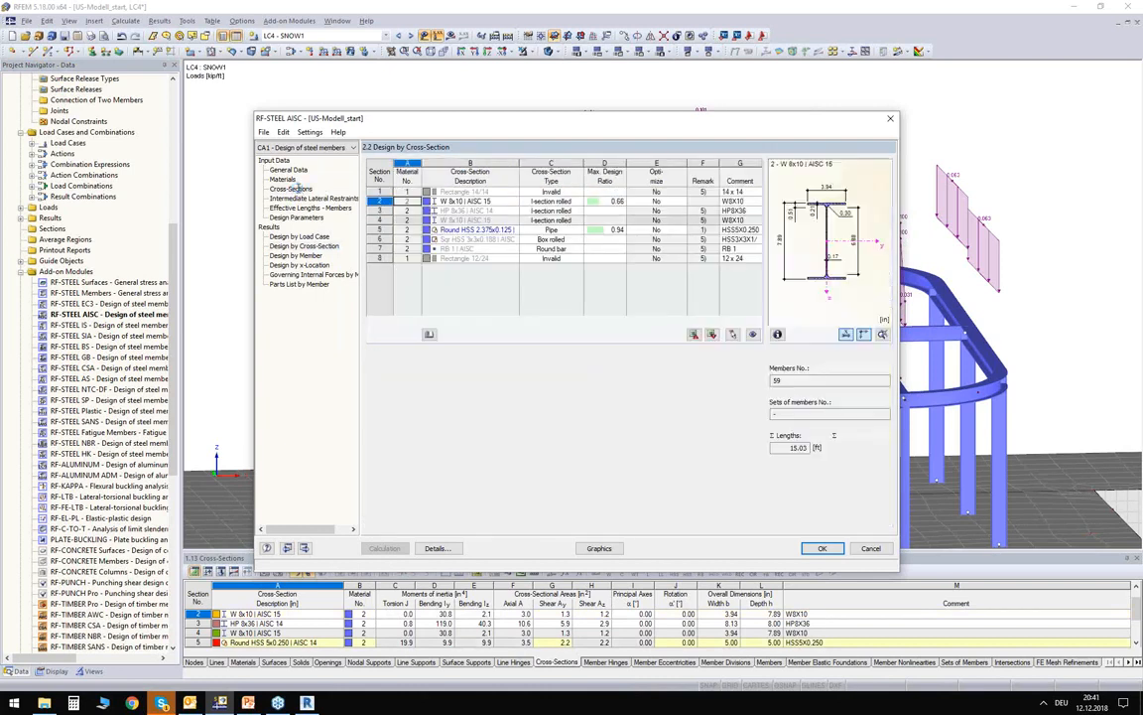
left_click_drag(525, 123, 496, 108)
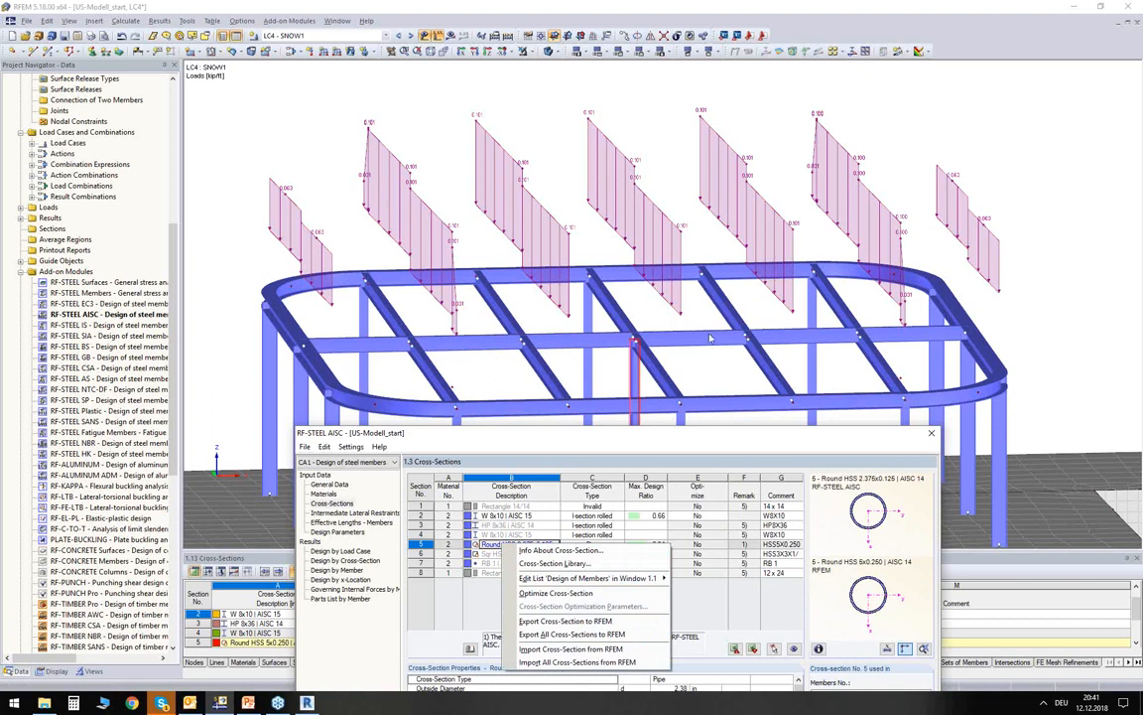
left_click_drag(631, 432, 619, 267)
left_click(516, 376)
left_click_drag(516, 266, 506, 85)
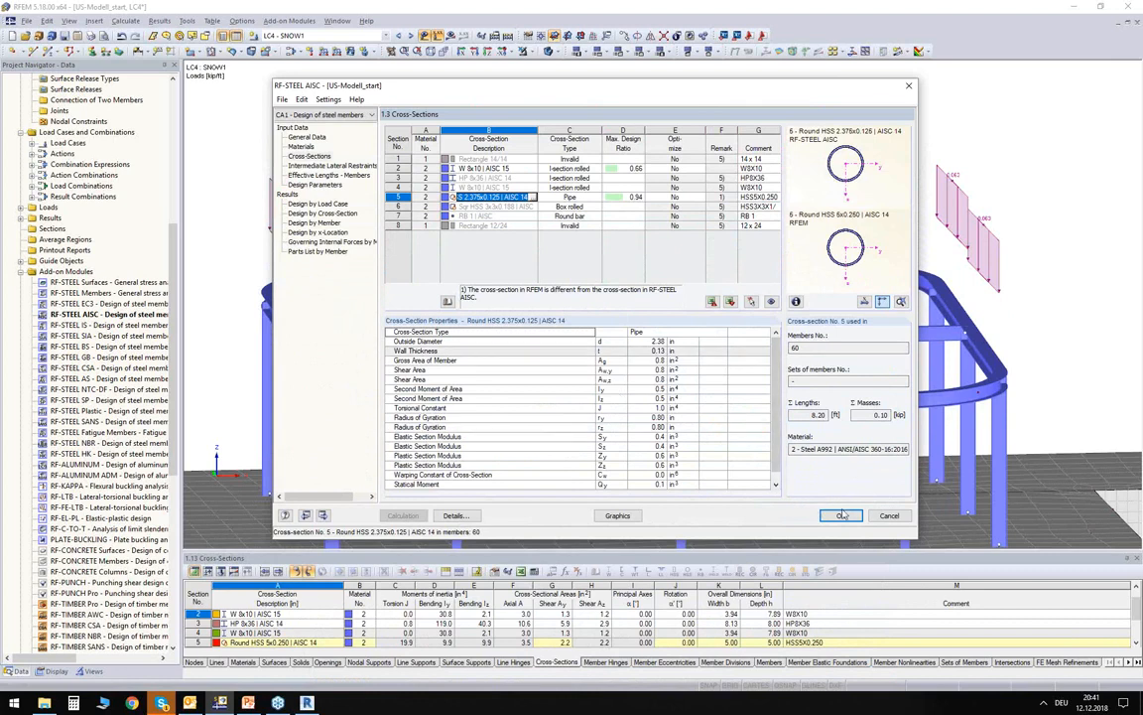
Leave the RF-STEEL AISC design case and display its maximum design ratios on the RFEM model
left_click(615, 515)
left_click(87, 93)
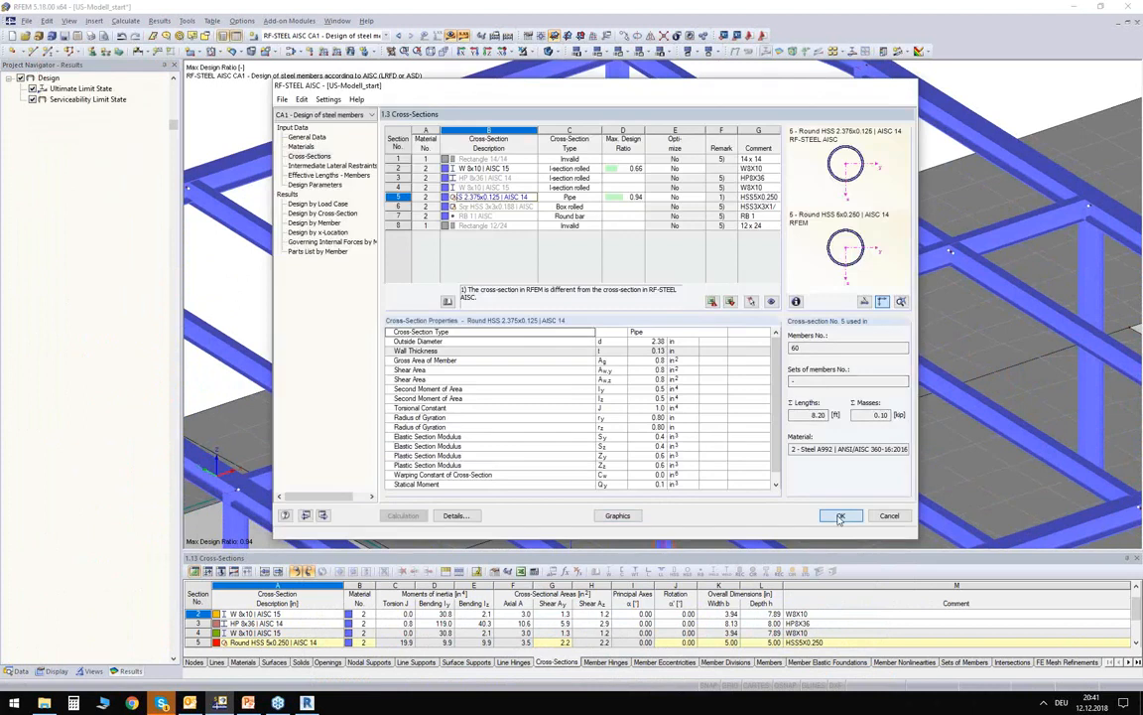
left_click(840, 516)
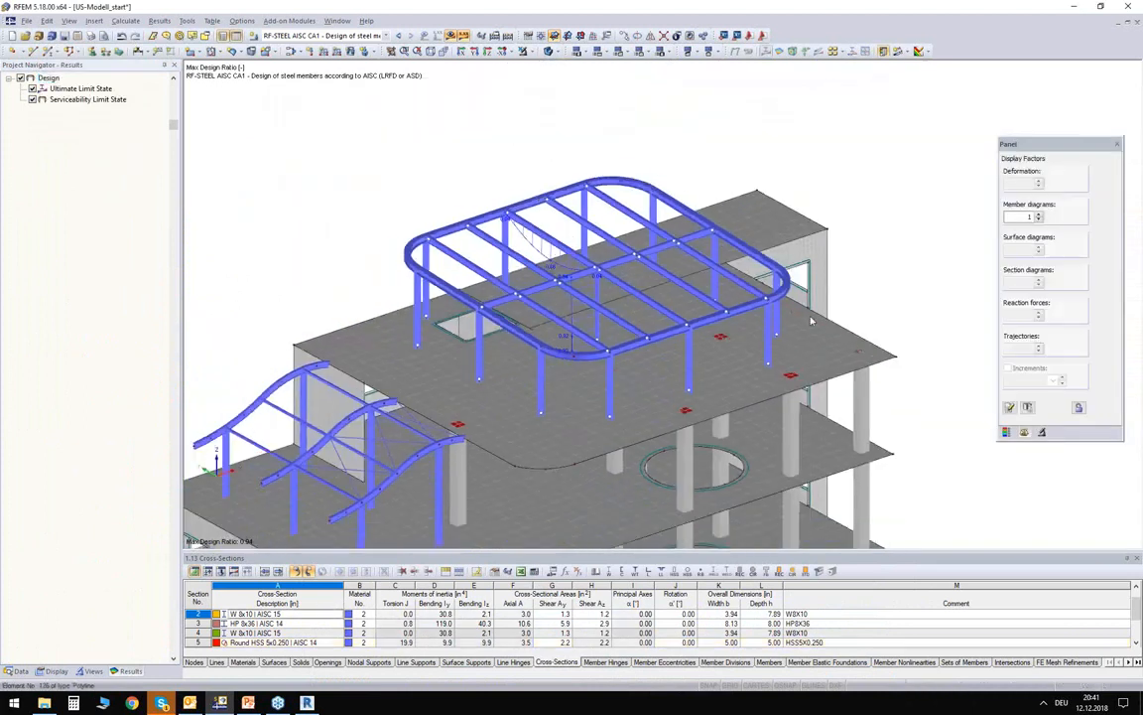
Select all members of the rooftop steel frame from a front view of the building
middle_click_drag(765, 298, 585, 210, "ctrl")
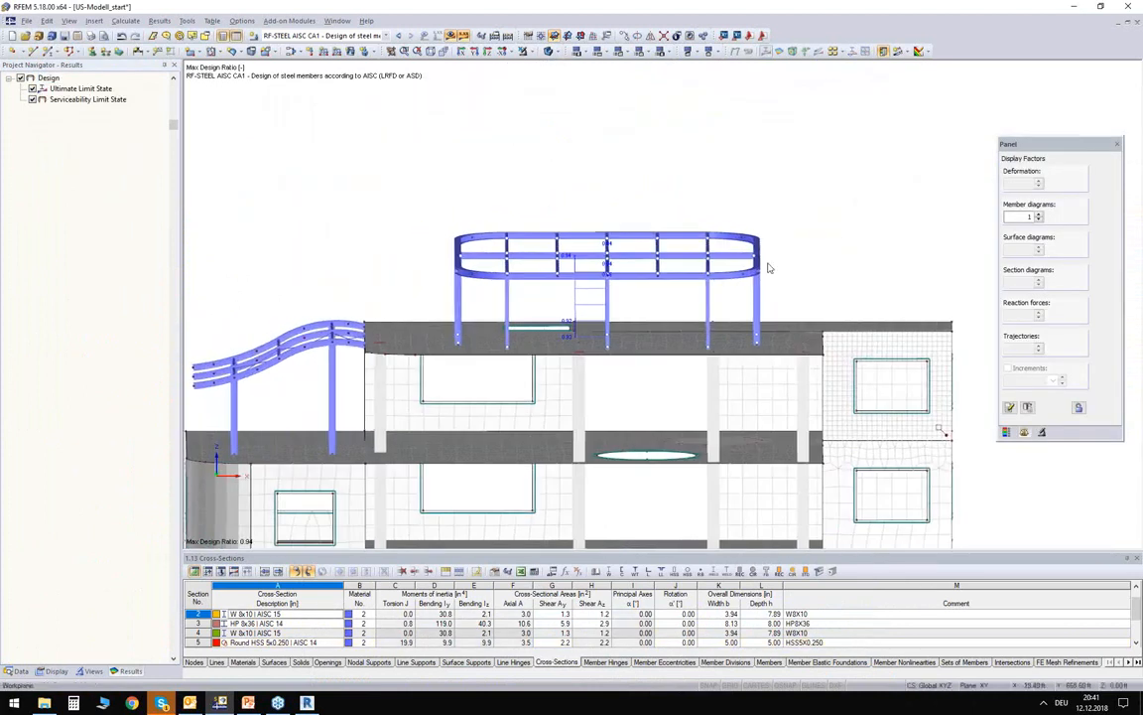
left_click_drag(715, 316, 365, 155)
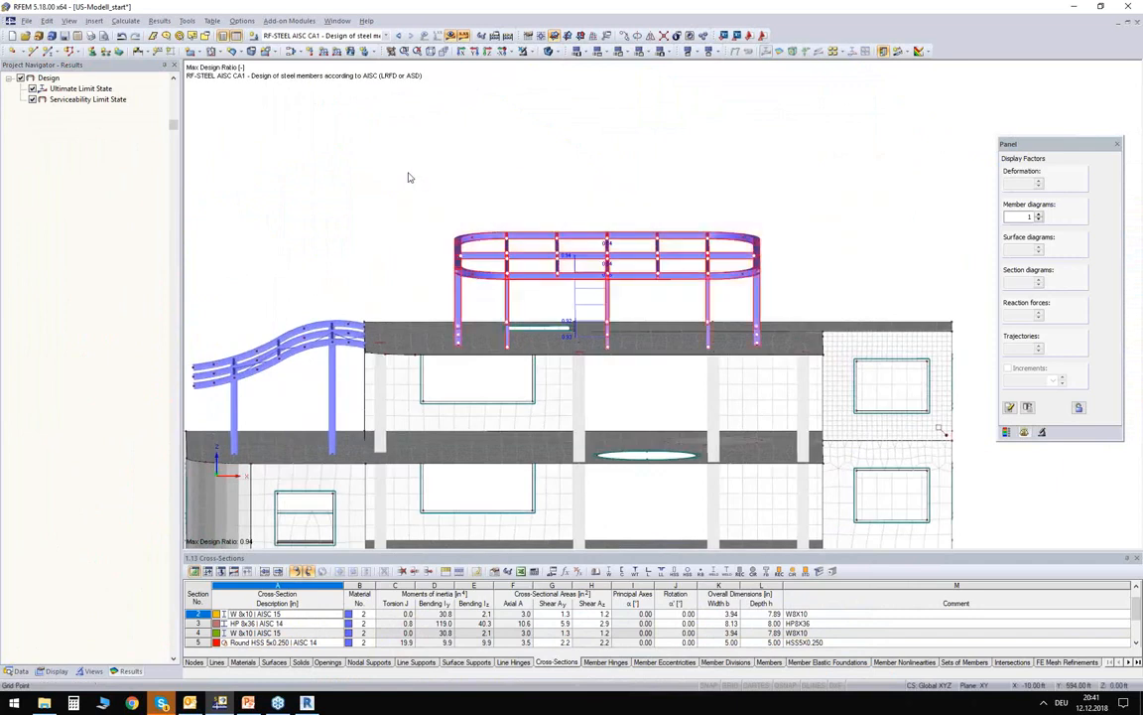
middle_click_drag(332, 175, 458, 268, "ctrl")
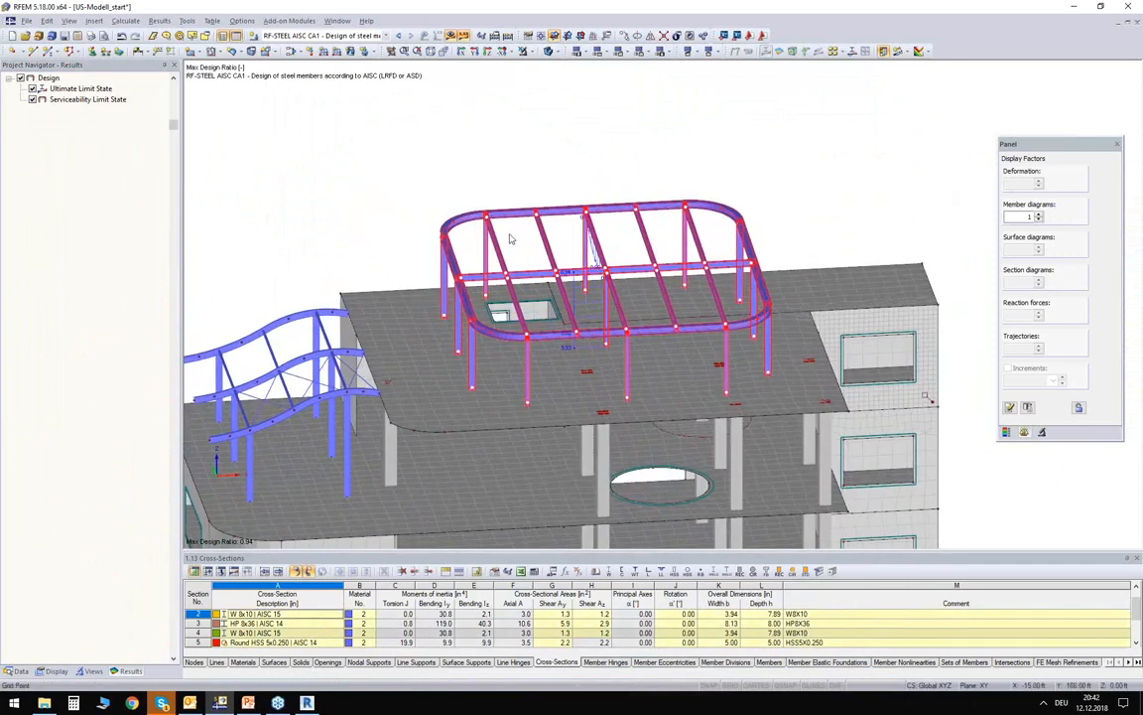
middle_click_drag(383, 235, 378, 191, "ctrl")
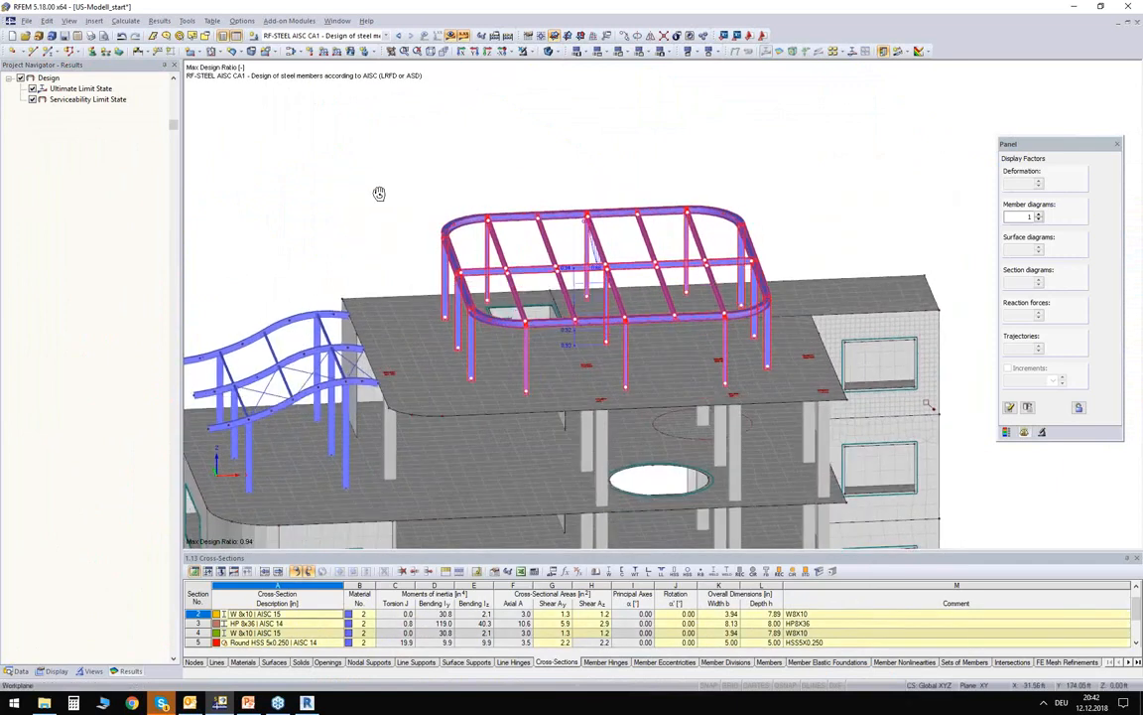
middle_click_drag(538, 288, 478, 130, "ctrl")
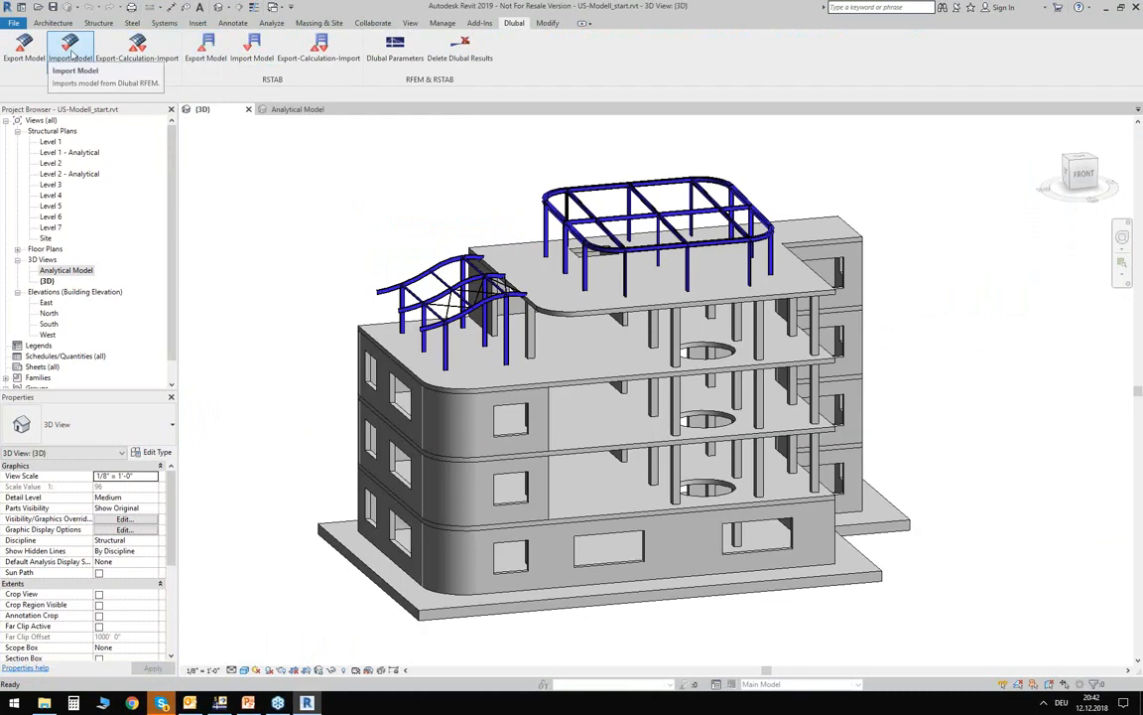
Switch to Revit and prepare an RFEM import that updates the existing structure with only selected objects and without member eccentricities
left_click(70, 52)
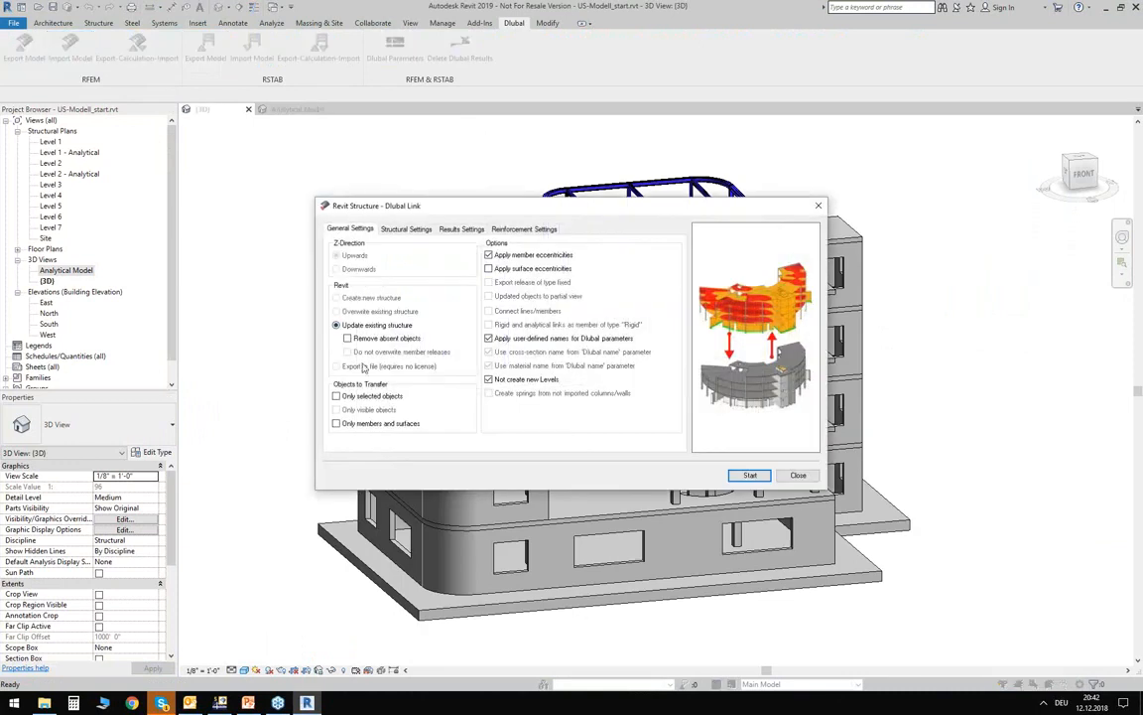
left_click(340, 397)
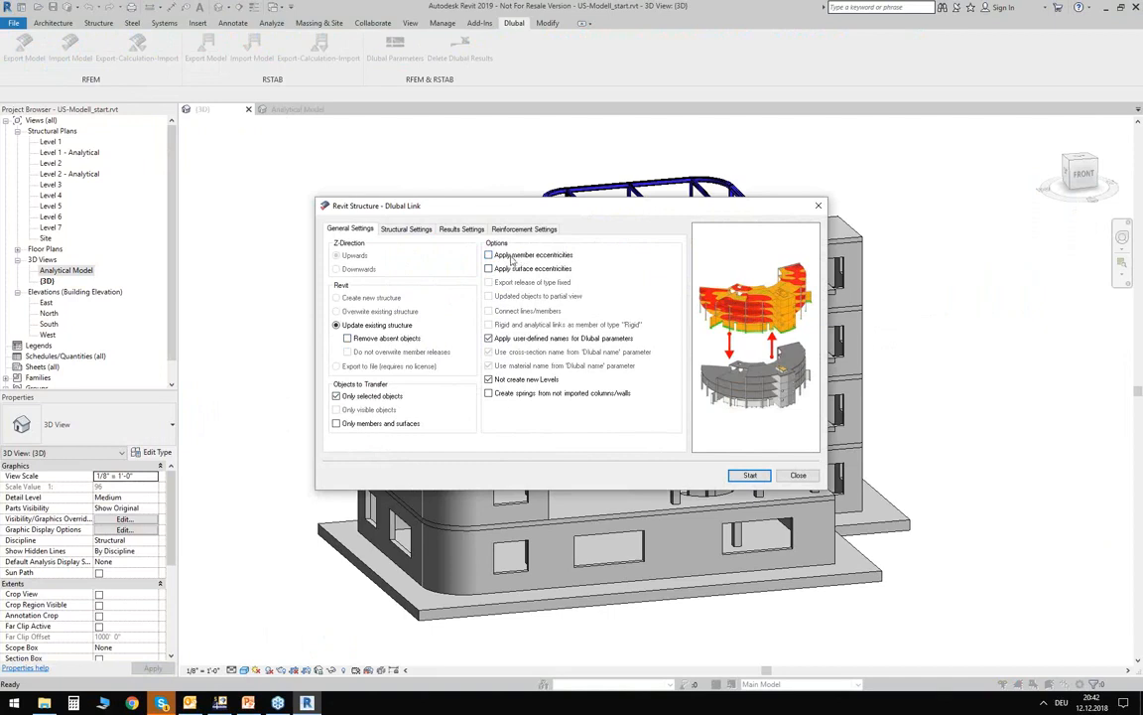
left_click(402, 229)
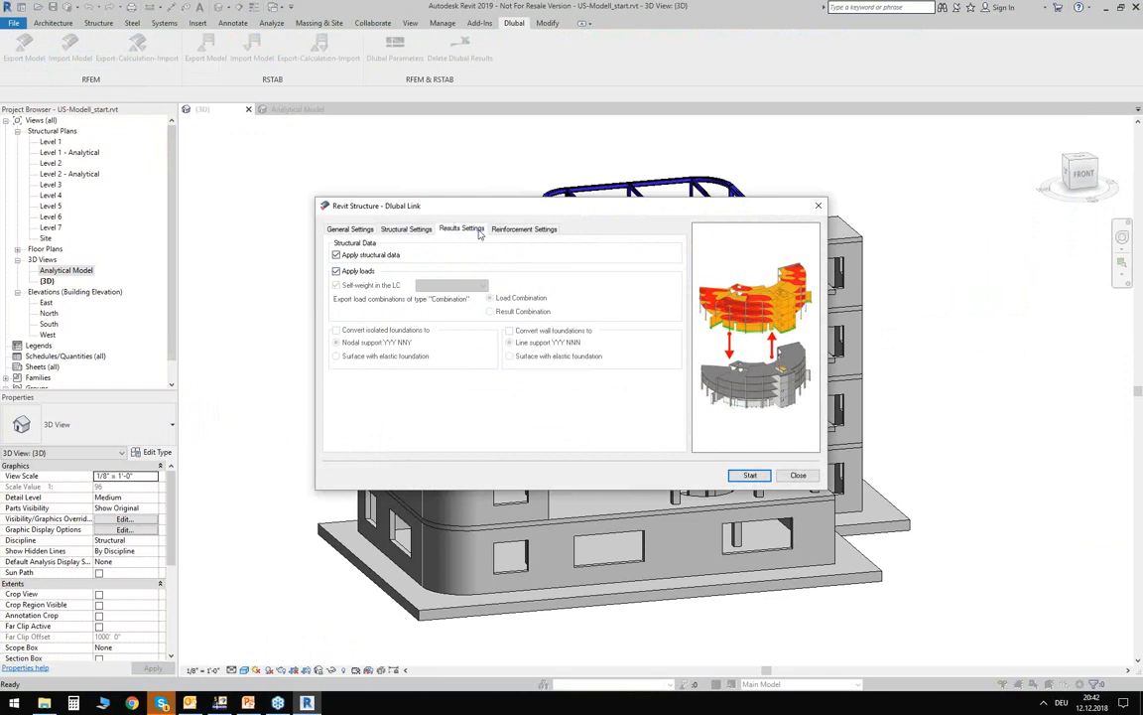
left_click(461, 228)
left_click(523, 229)
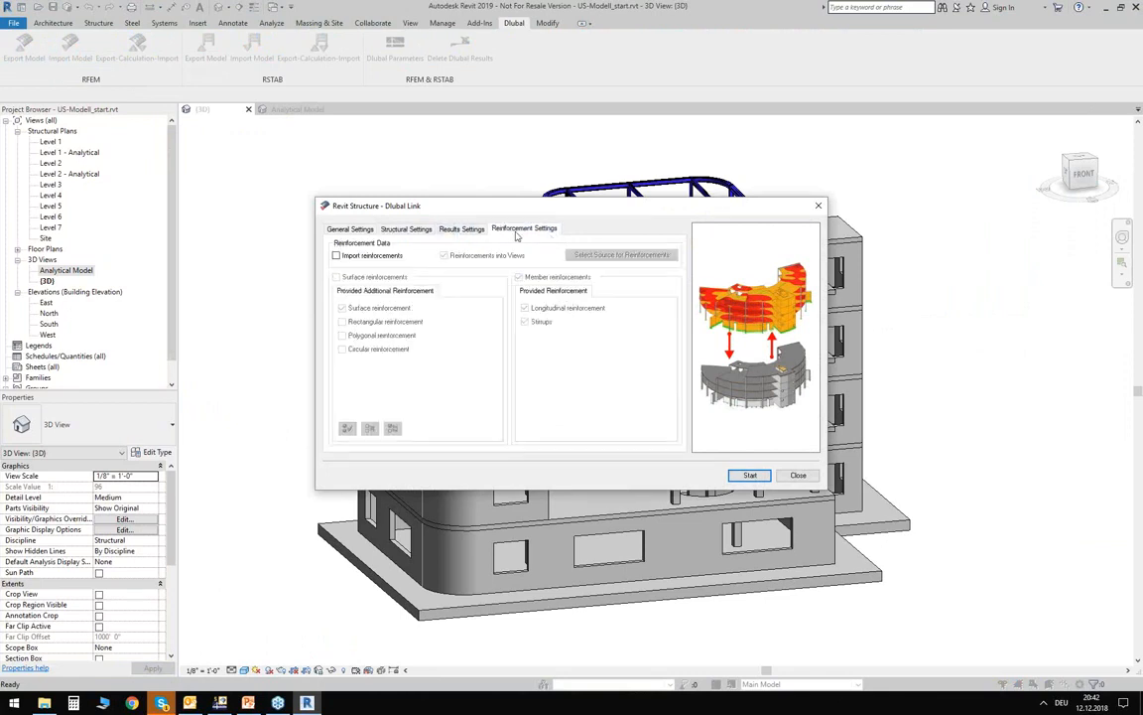
left_click(463, 228)
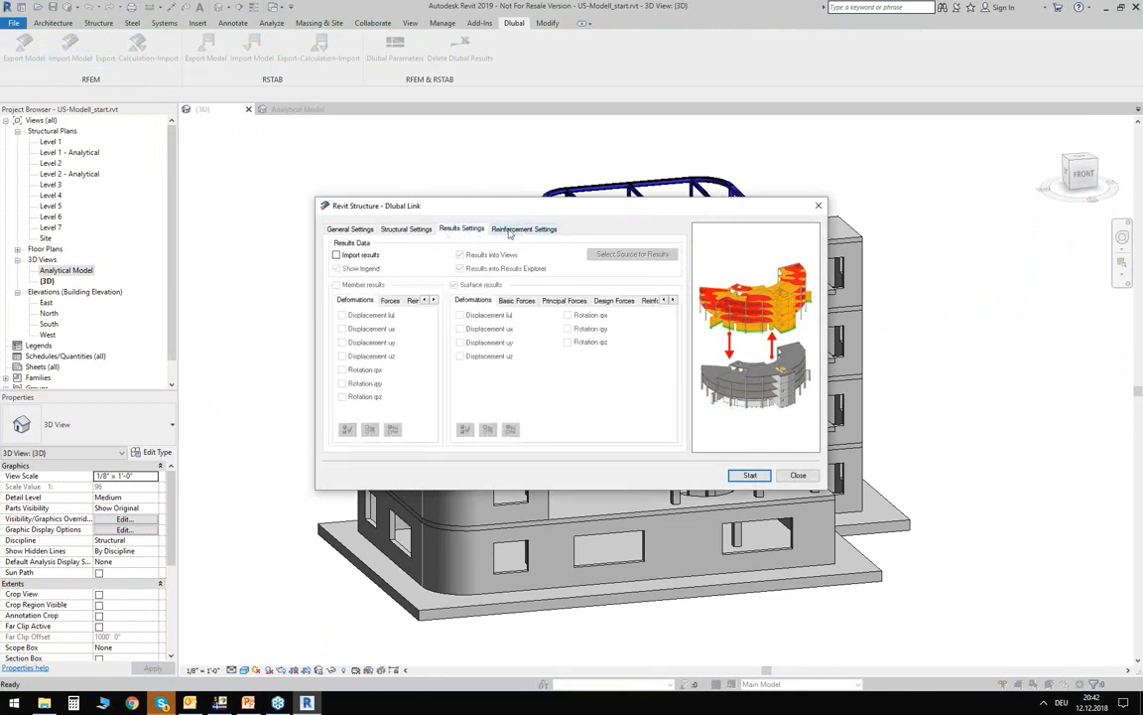
left_click(357, 232)
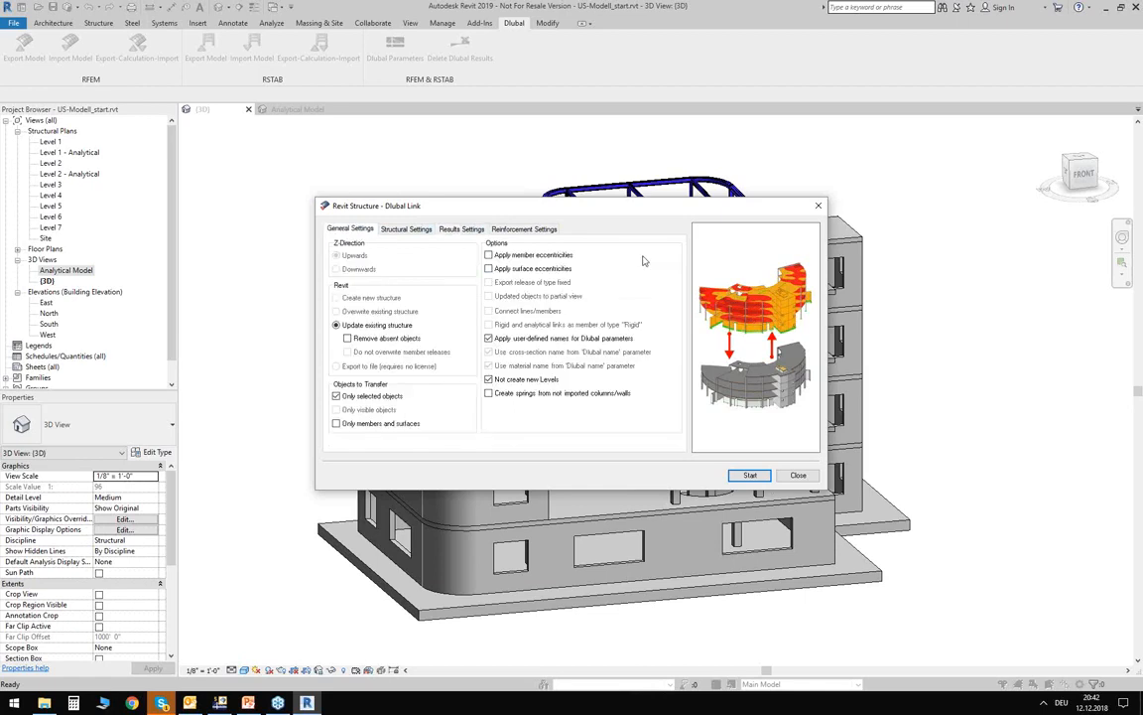
left_click_drag(581, 205, 401, 335)
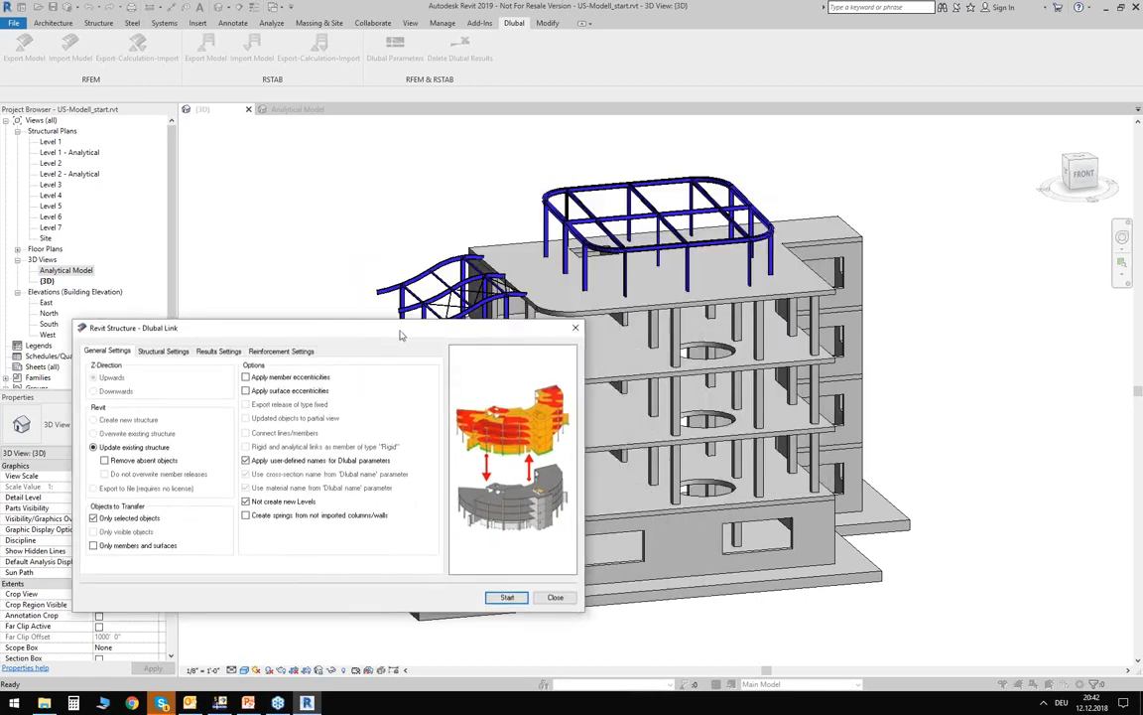
Run the import from RFEM and close the ignored-objects report and the import log
left_click(507, 596)
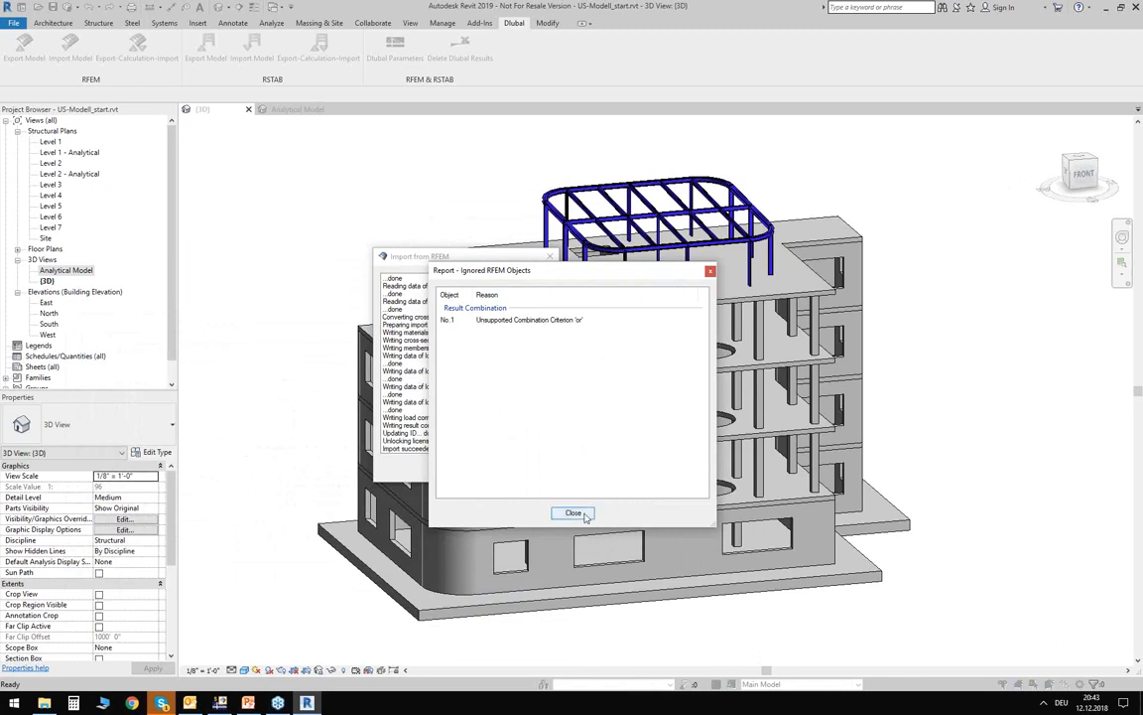
left_click(573, 513)
left_click(528, 467)
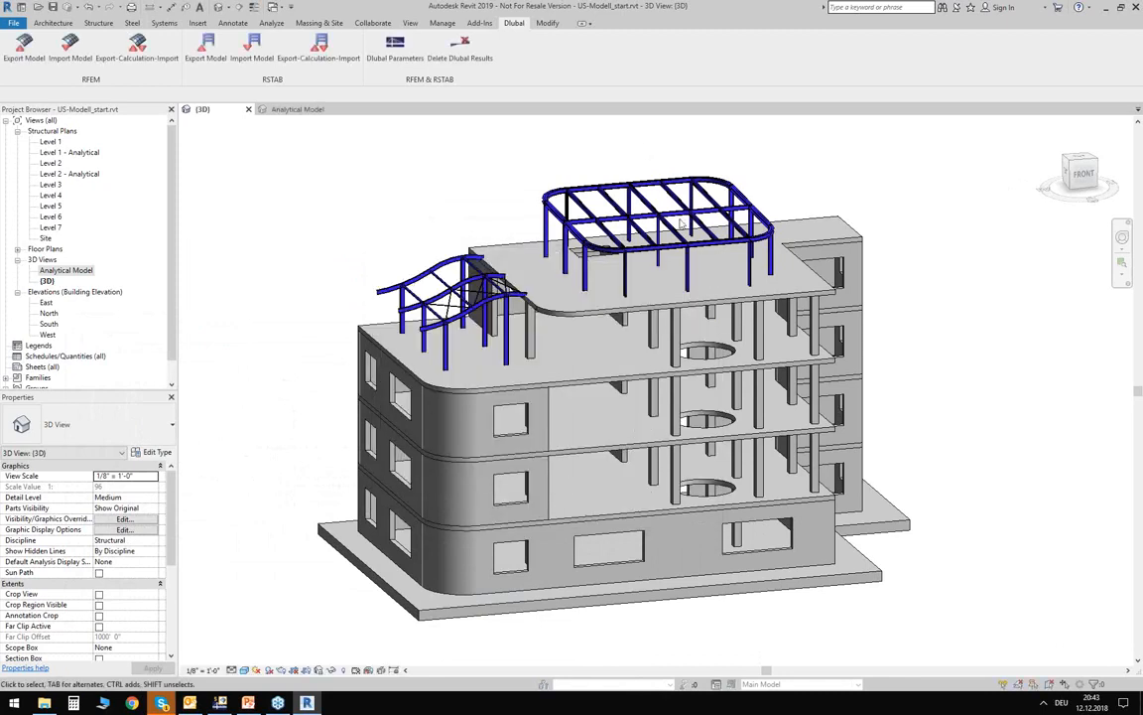
Inspect the imported rooftop frame and the analytical properties and end releases of one of its back columns
scroll(605, 159, "up", 5)
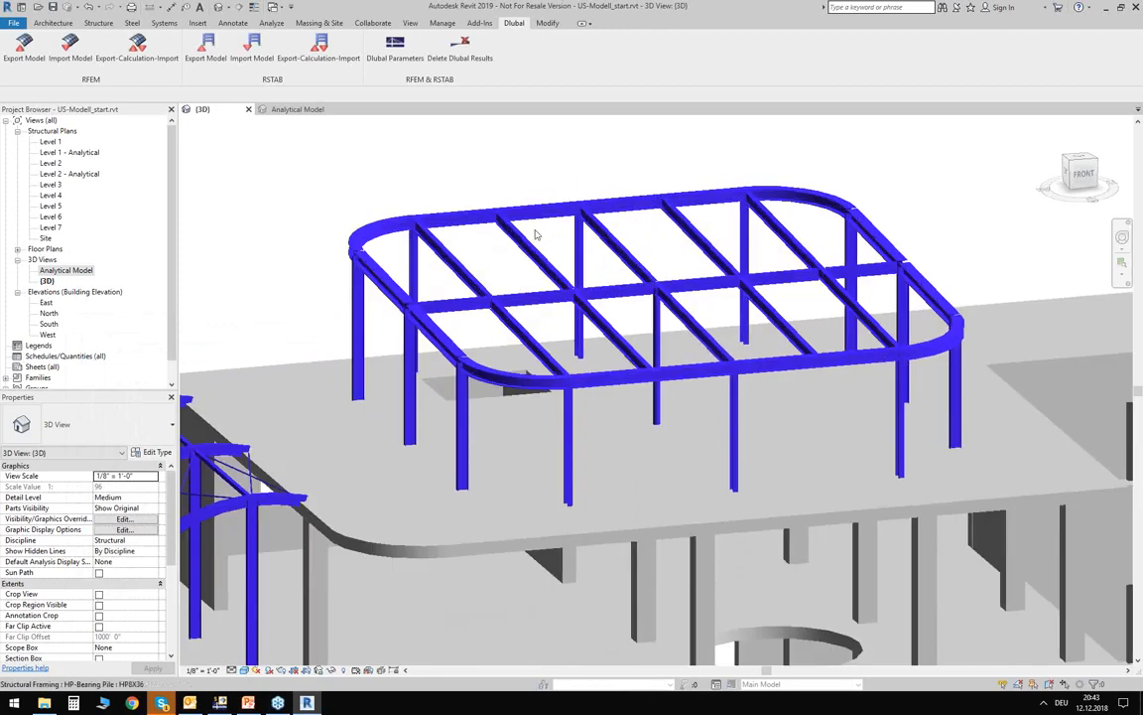
middle_click_drag(561, 241, 550, 244)
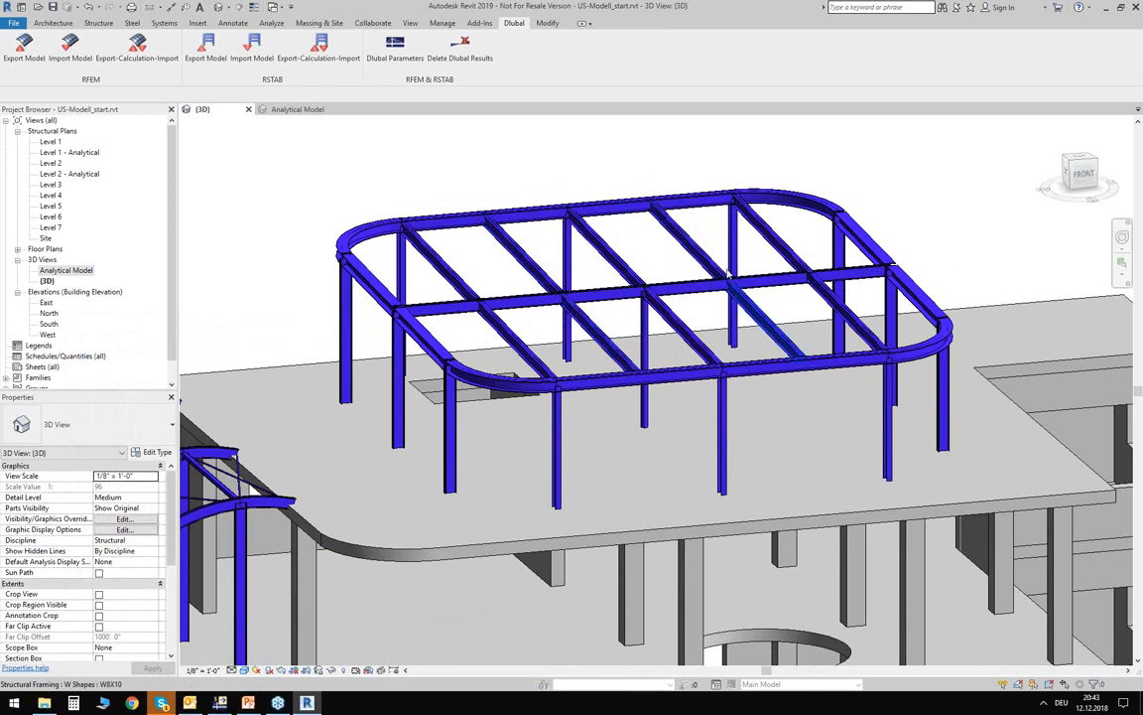
middle_click_drag(581, 273, 615, 235)
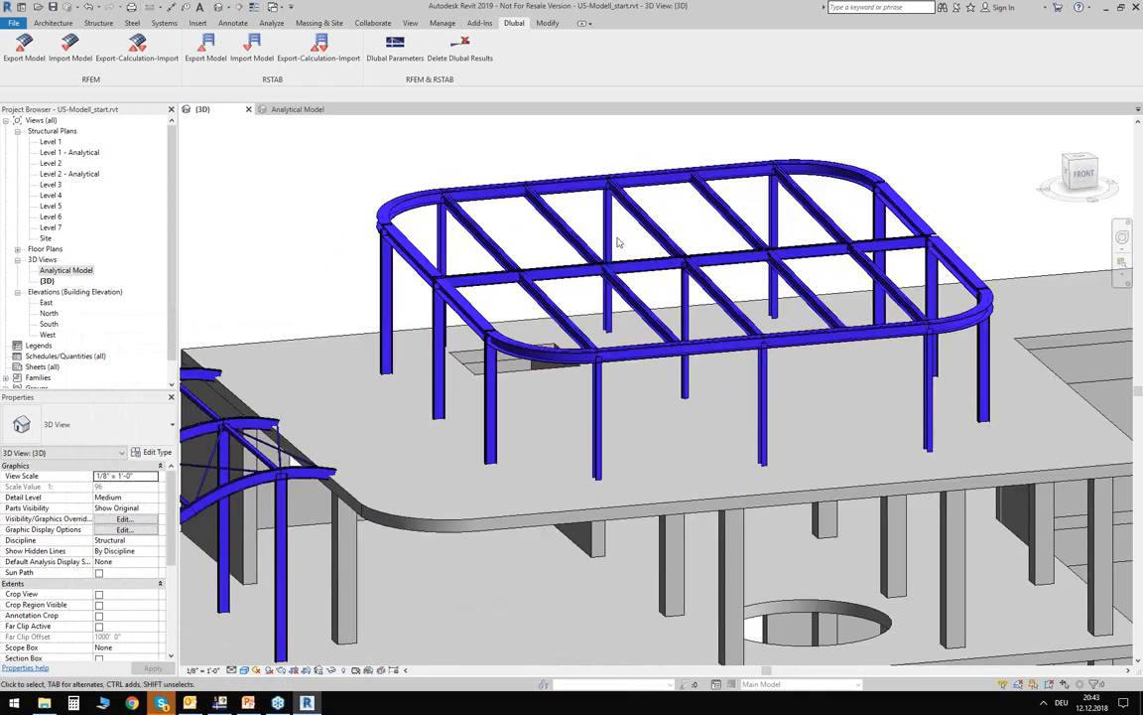
left_click(616, 235)
left_click(44, 453)
left_click(44, 466)
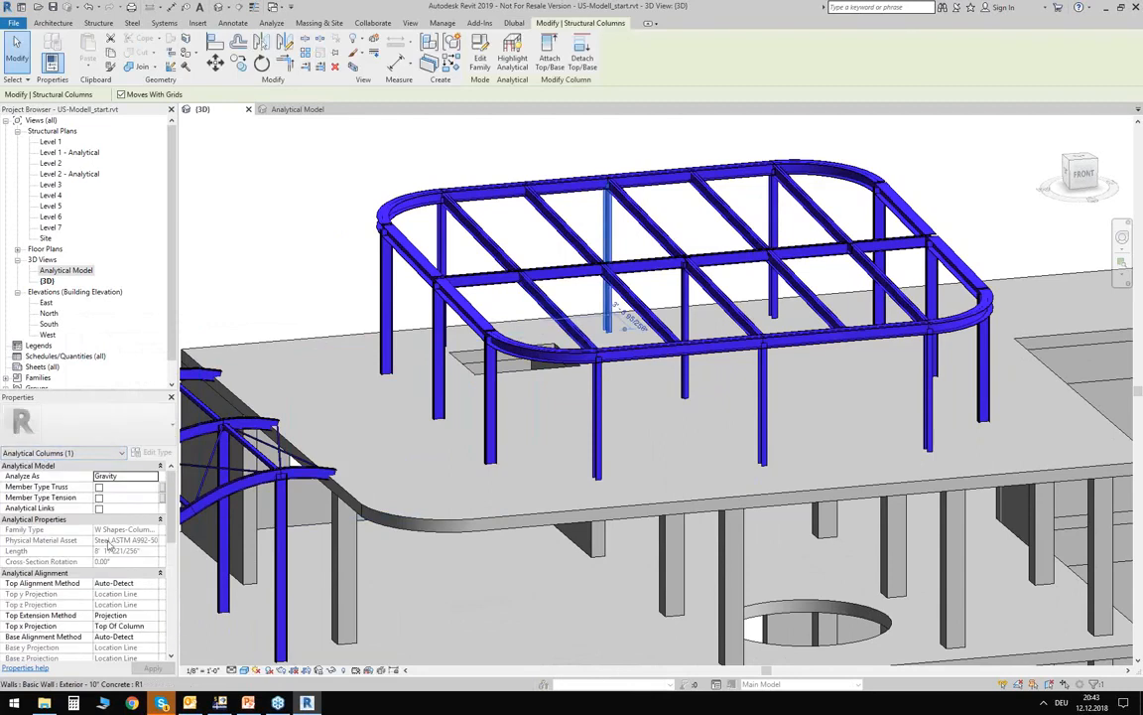
scroll(111, 546, "down", 6)
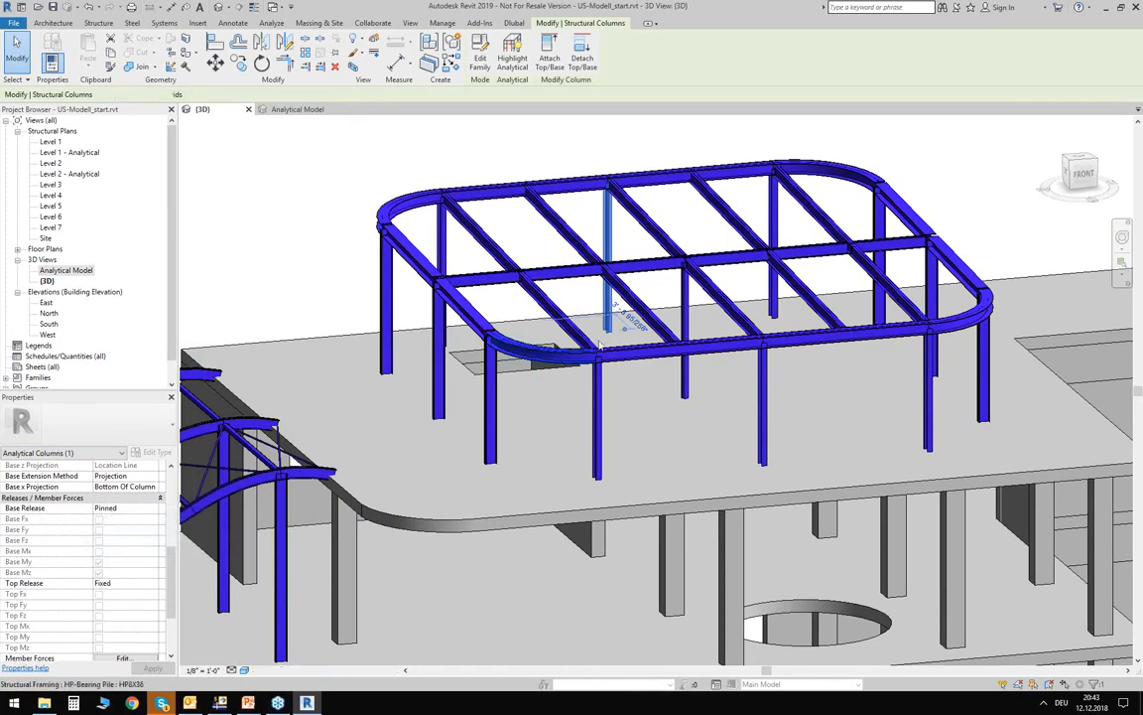
key("Escape")
Examine the updated Revit building from low front angles, including the 12 x 24 concrete beam below the roof slab
scroll(310, 361, "down", 2)
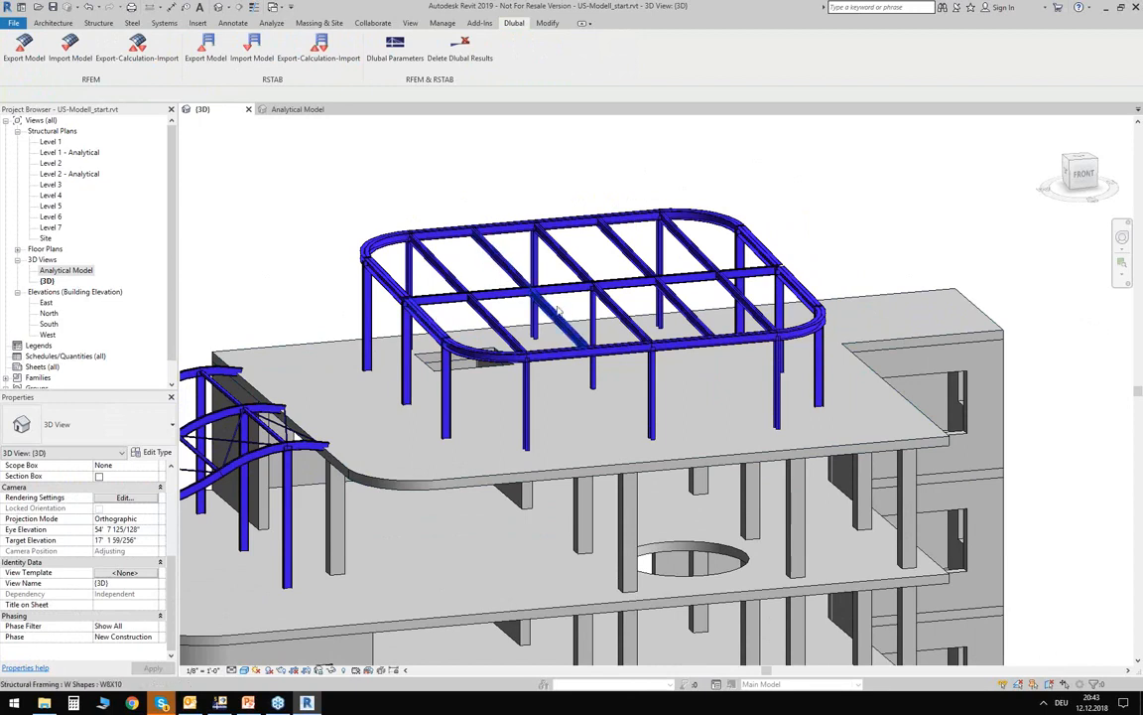
scroll(498, 258, "down", 3)
middle_click_drag(499, 258, 650, 225, "shift")
middle_click_drag(735, 338, 746, 307, "shift")
scroll(746, 307, "up", 3)
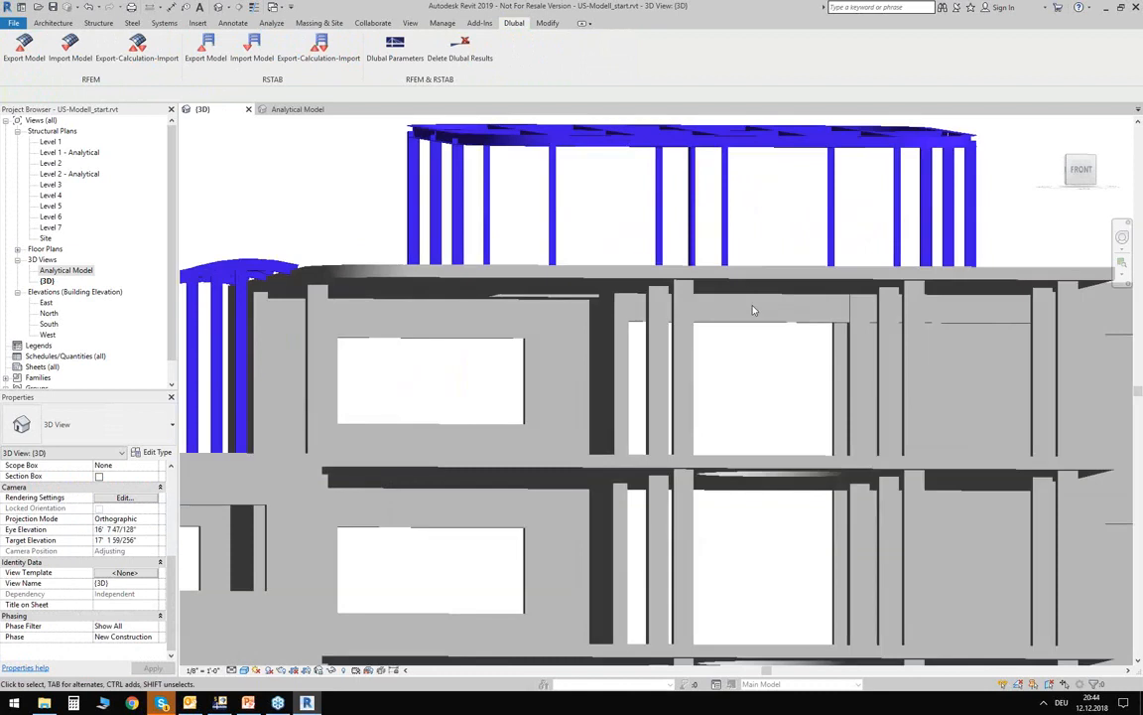
left_click(765, 310)
left_click(938, 327)
mouse_move(739, 385)
middle_mouse_down("shift")
mouse_move(755, 401)
mouse_move(748, 394)
middle_mouse_up("shift")
scroll(745, 322, "up", 3)
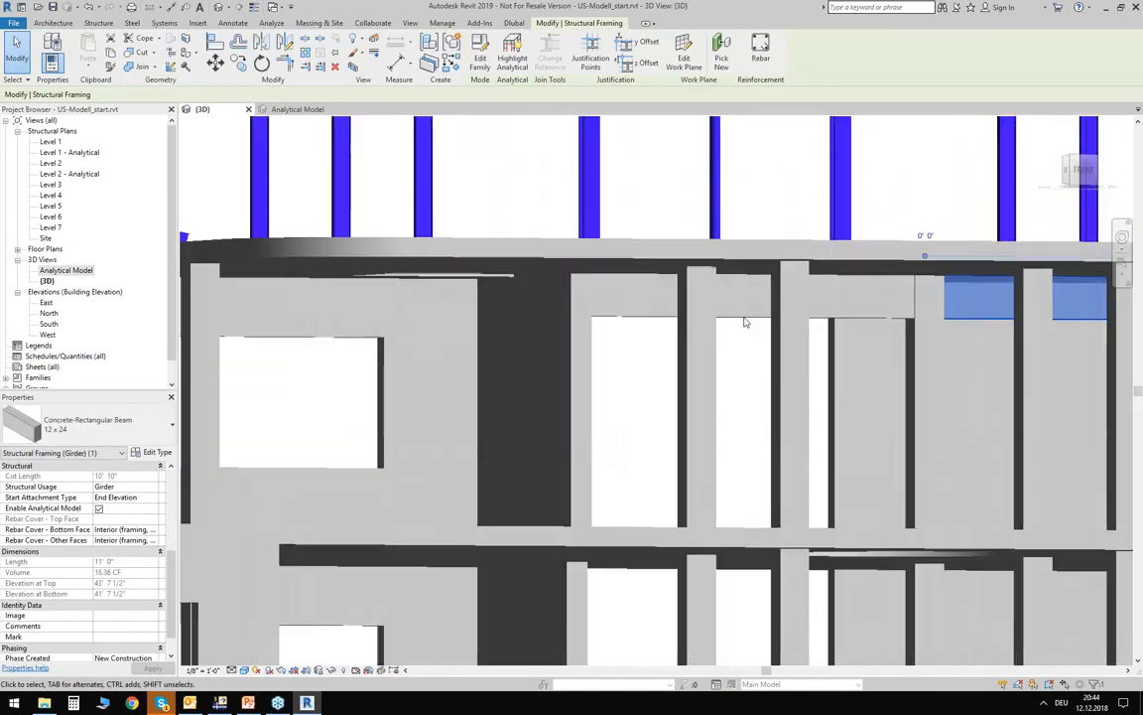
left_click(742, 361)
scroll(734, 351, "down", 6)
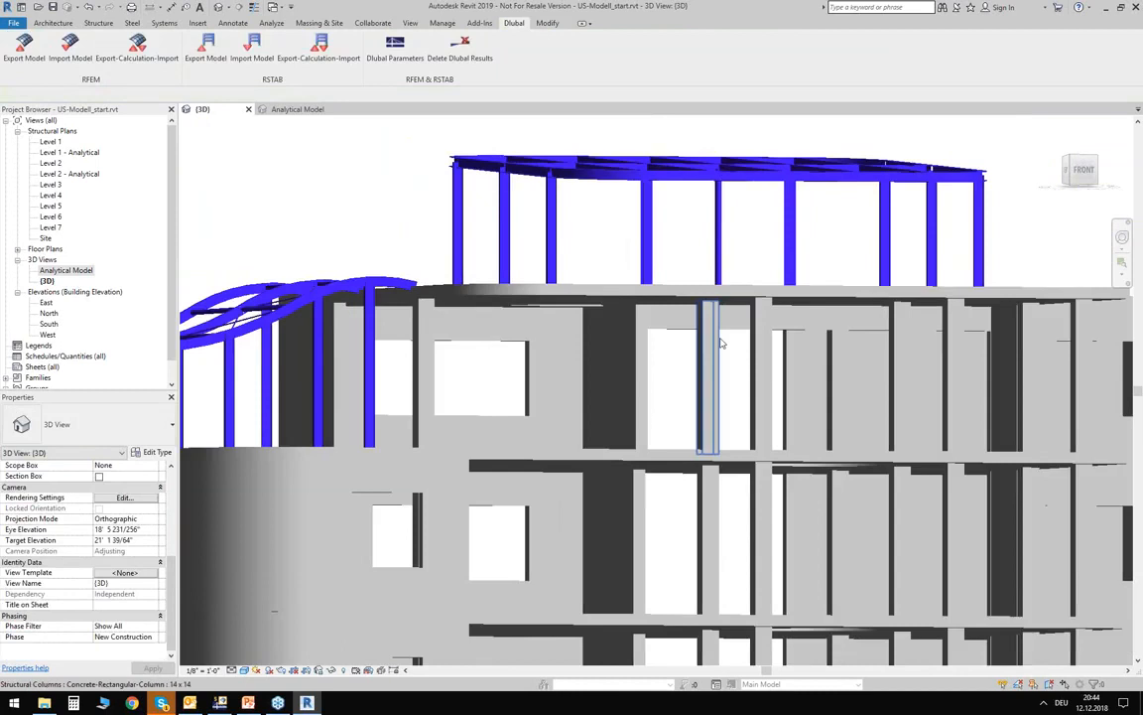
middle_click_drag(477, 238, 462, 330, "shift")
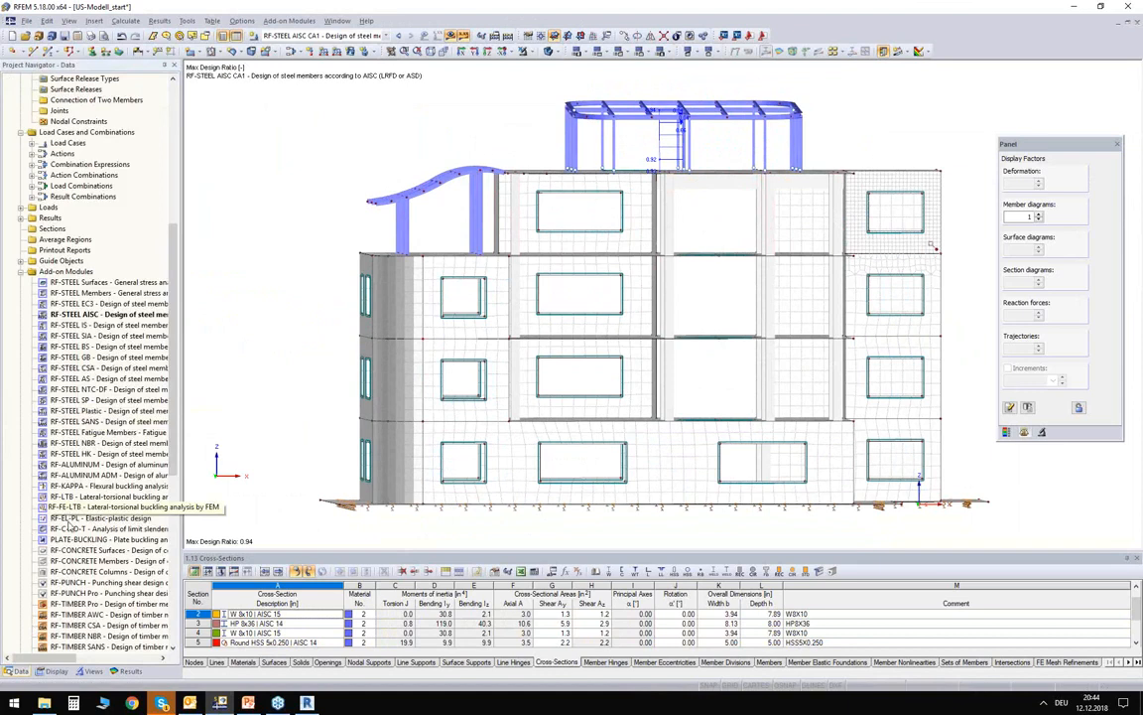
Switch to RFEM, open RF-CONCRETE Members, choose the ACI 318-14 standard, and select result combination RC1 for strength design
double_click(73, 562)
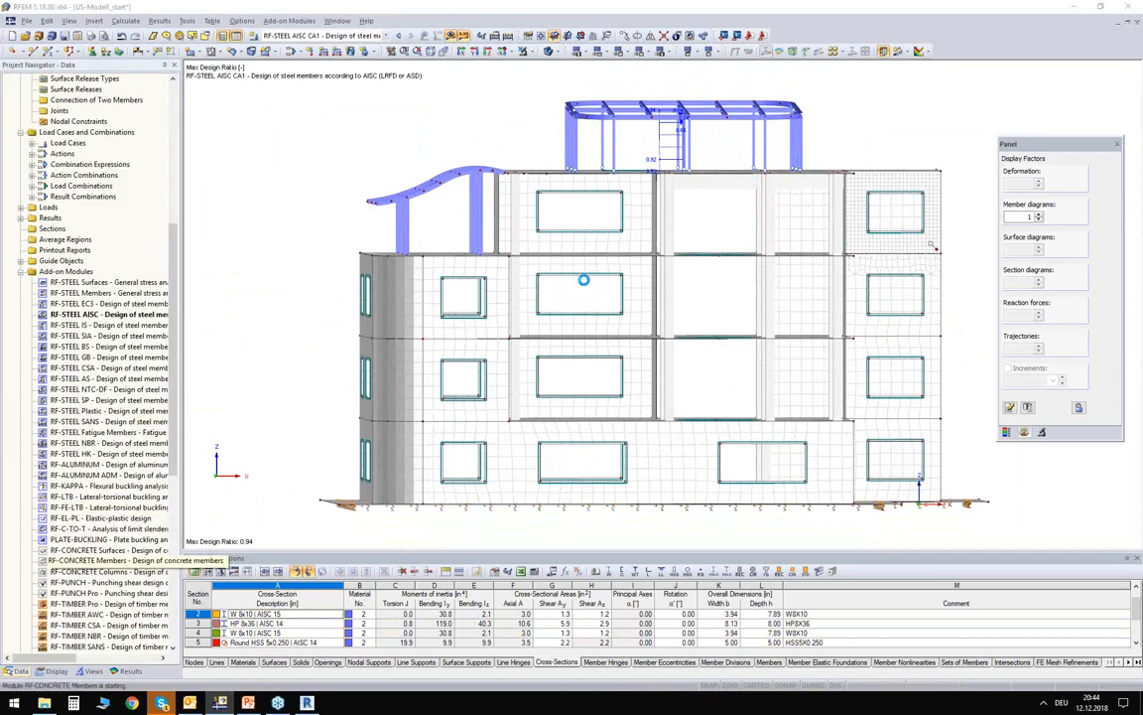
left_click(680, 179)
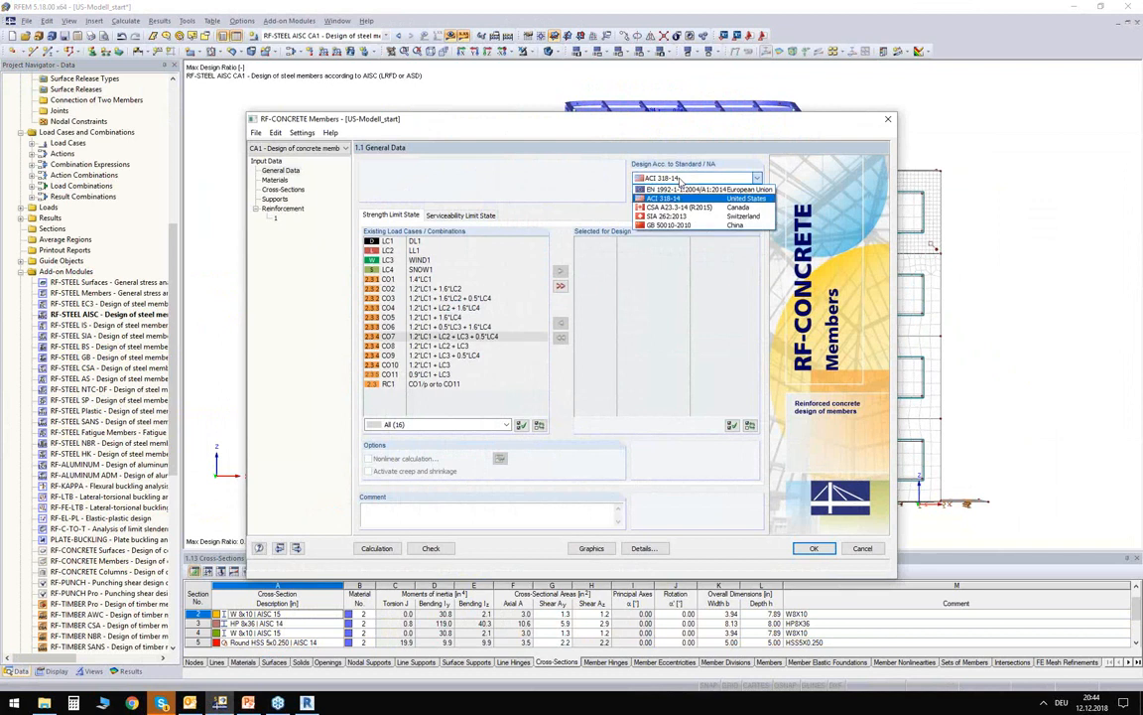
left_click(685, 197)
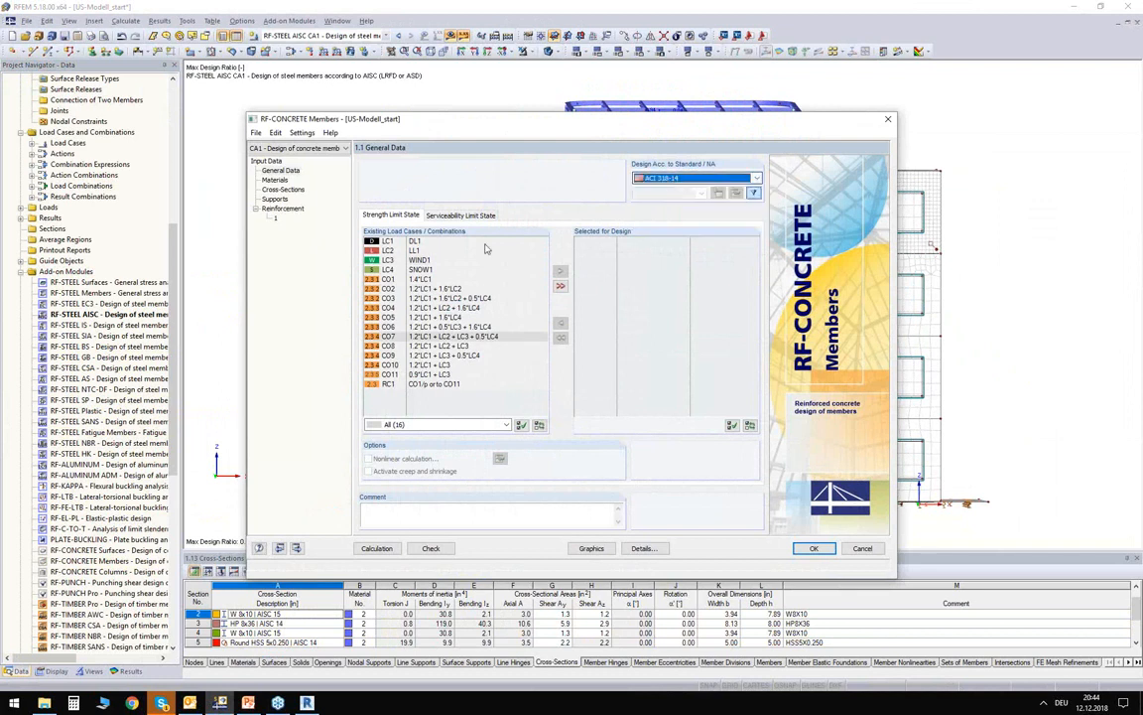
double_click(388, 384)
left_click(385, 375)
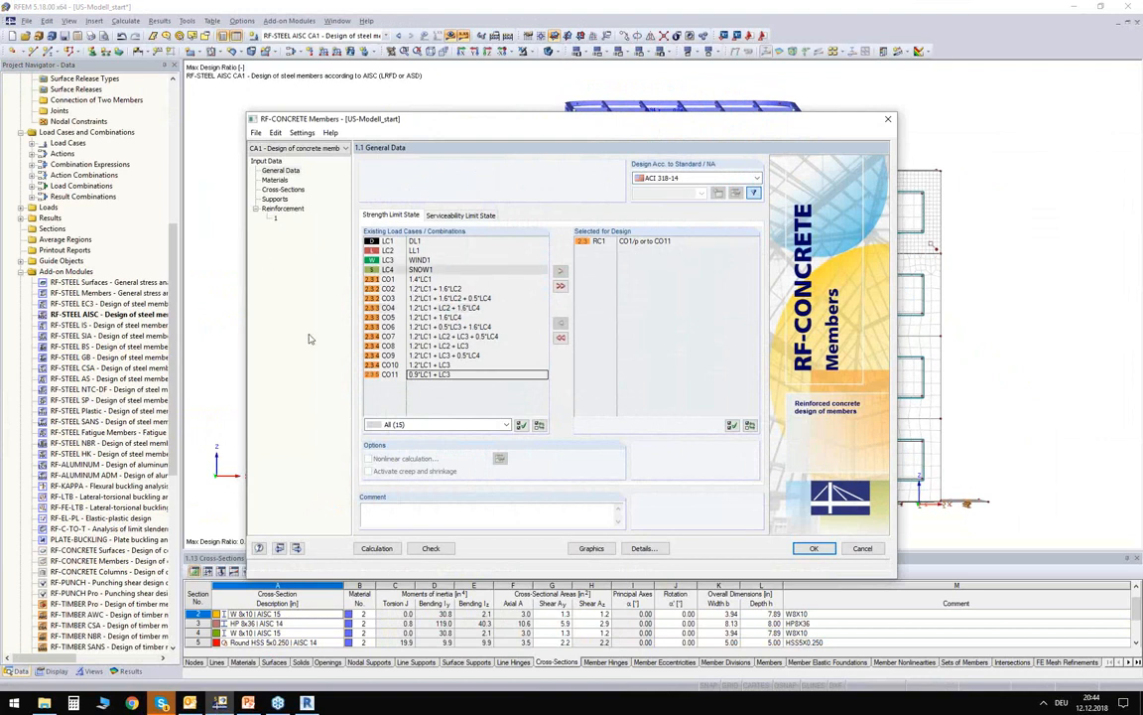
Review the concrete materials, cross-sections, longitudinal bar sizes, ties and stirrups, and concrete cover settings for the reinforcement group
left_click(275, 180)
left_click(283, 189)
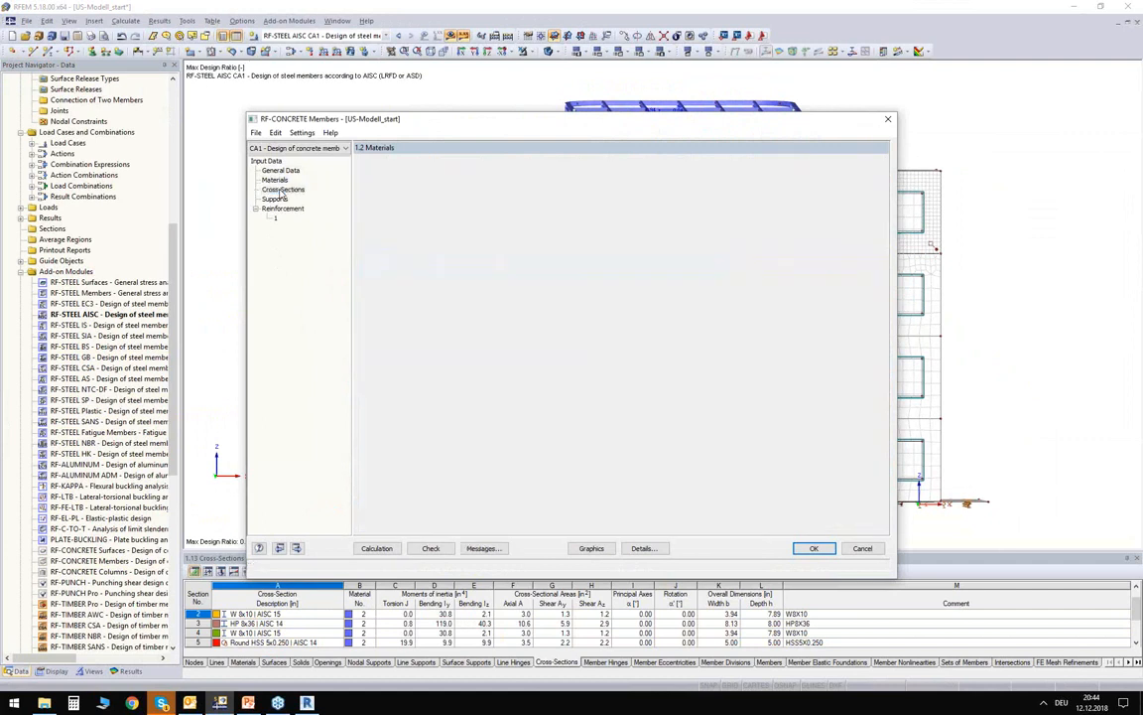
left_click(282, 209)
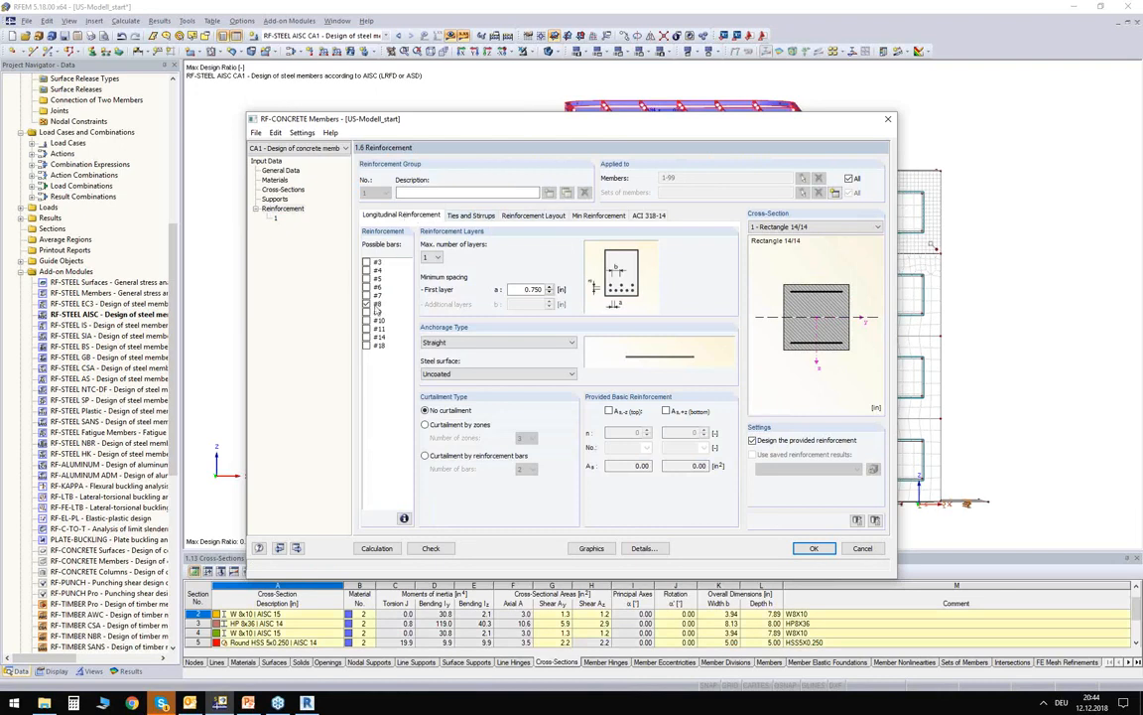
left_click(470, 215)
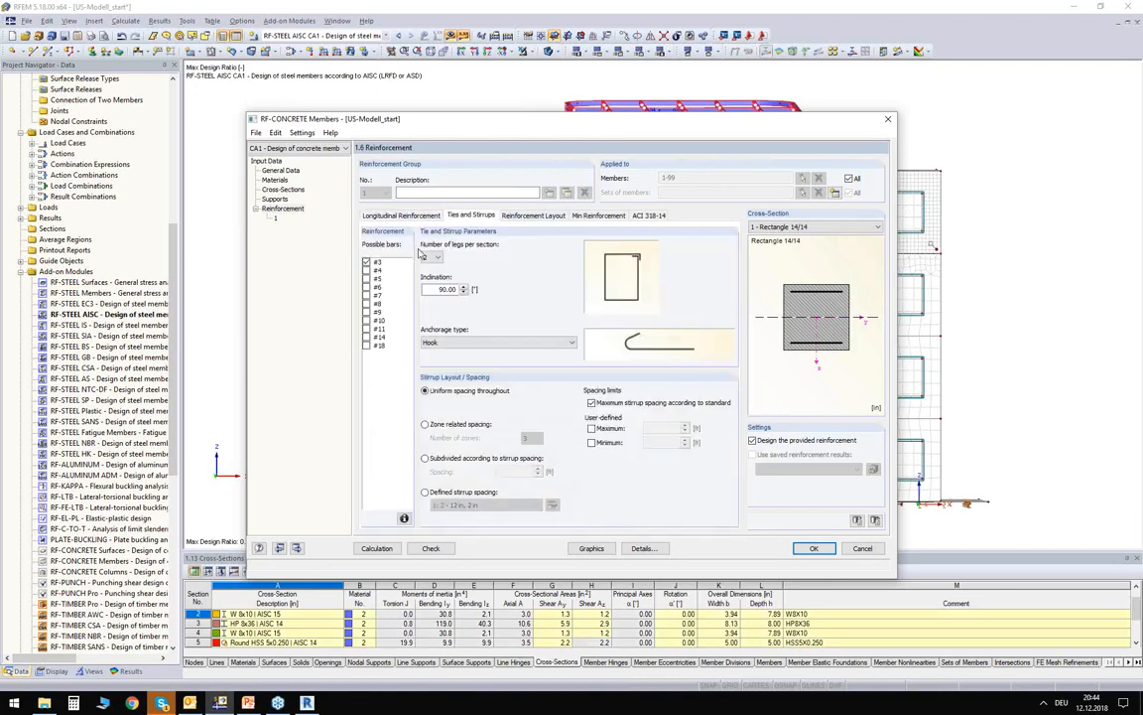
left_click(533, 215)
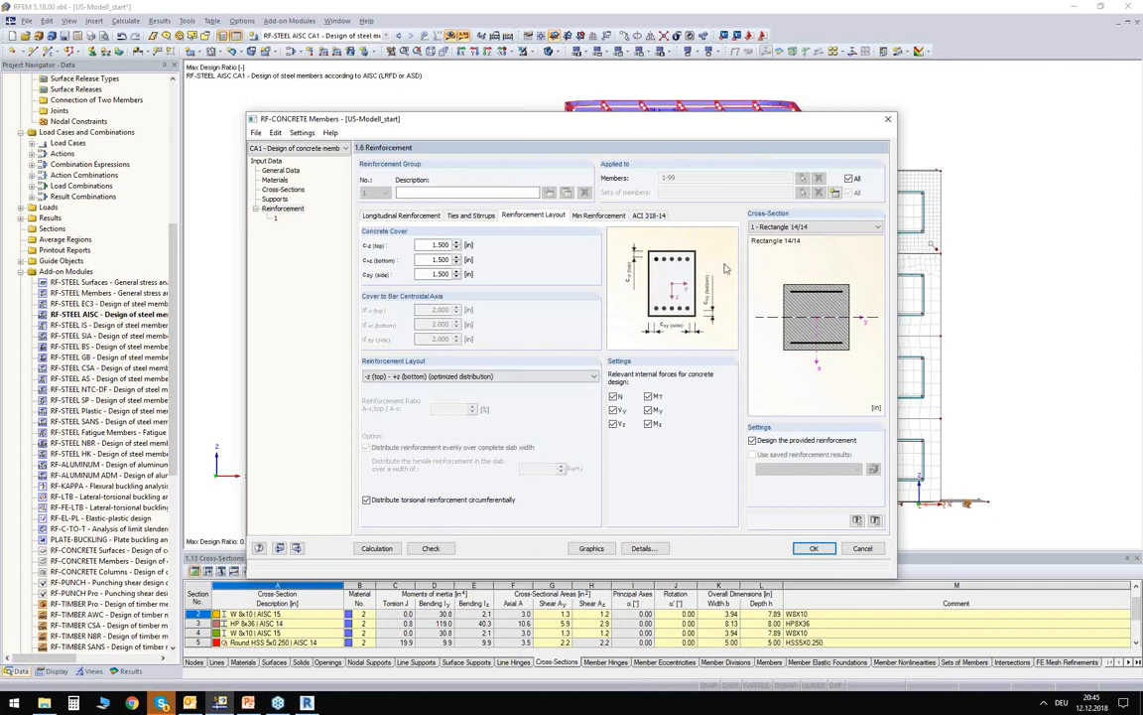
Limit the reinforcement group to members 21-28,94,95 and run the concrete member calculation
left_click(850, 178)
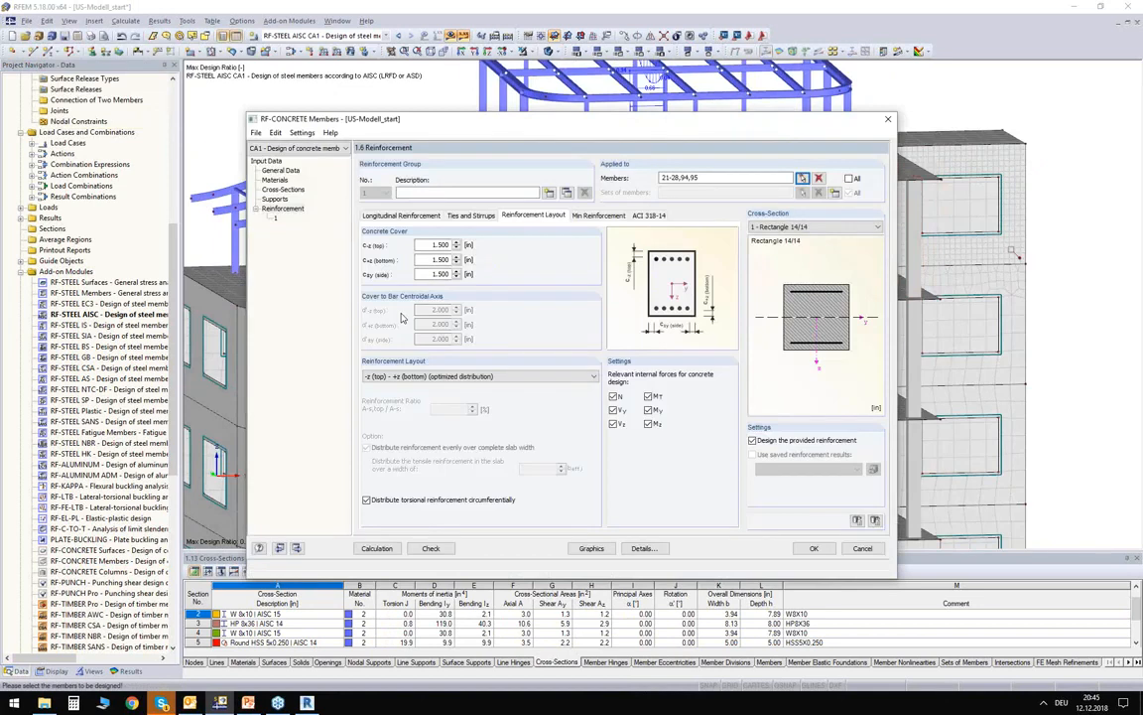
left_click(376, 548)
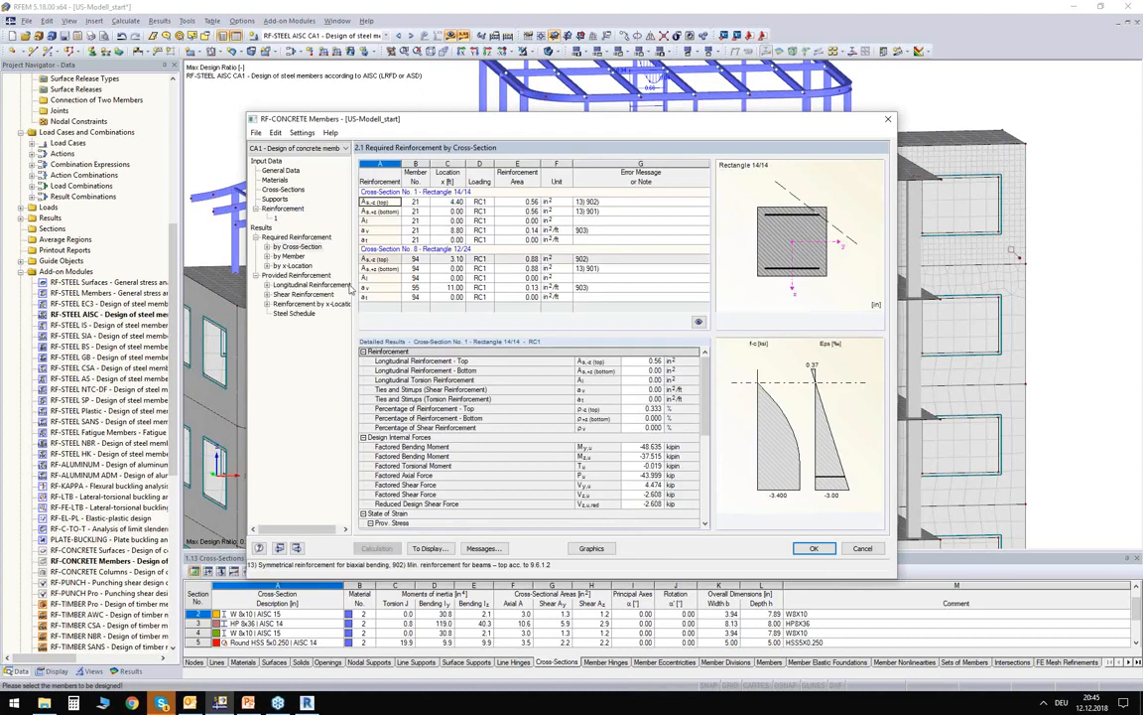
Examine the required reinforcement by cross-section, including the bottom and stirrup details for Rectangle 14/14, and check the provided longitudinal reinforcement
left_click(286, 247)
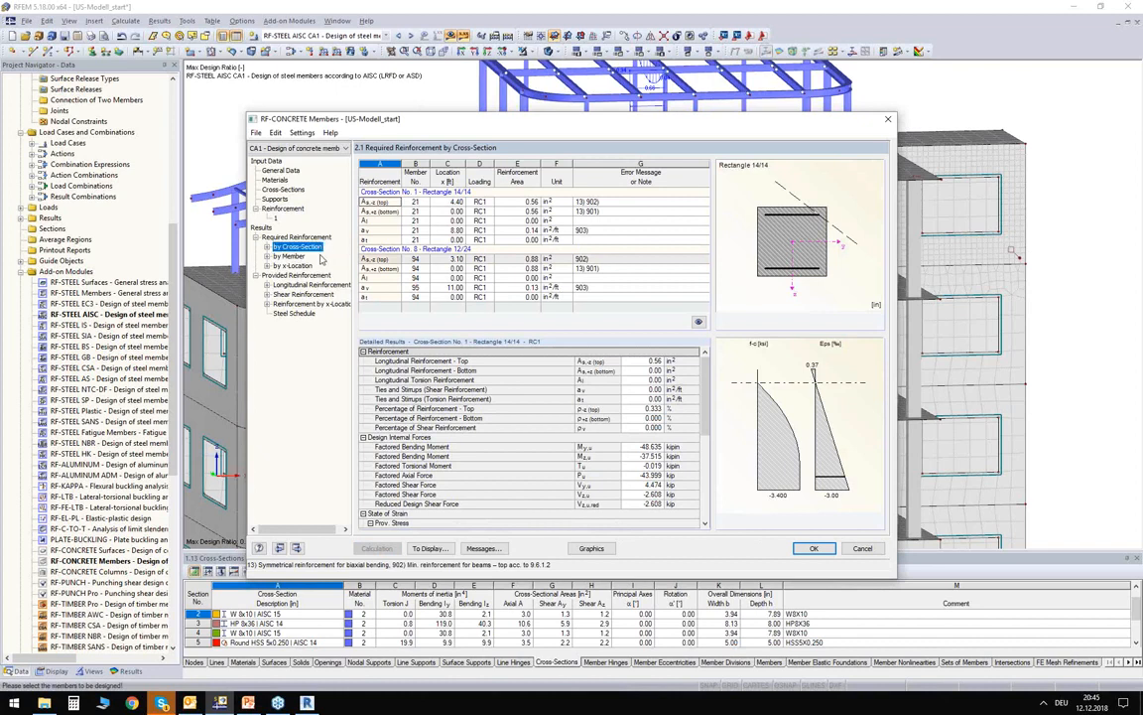
left_click(514, 203)
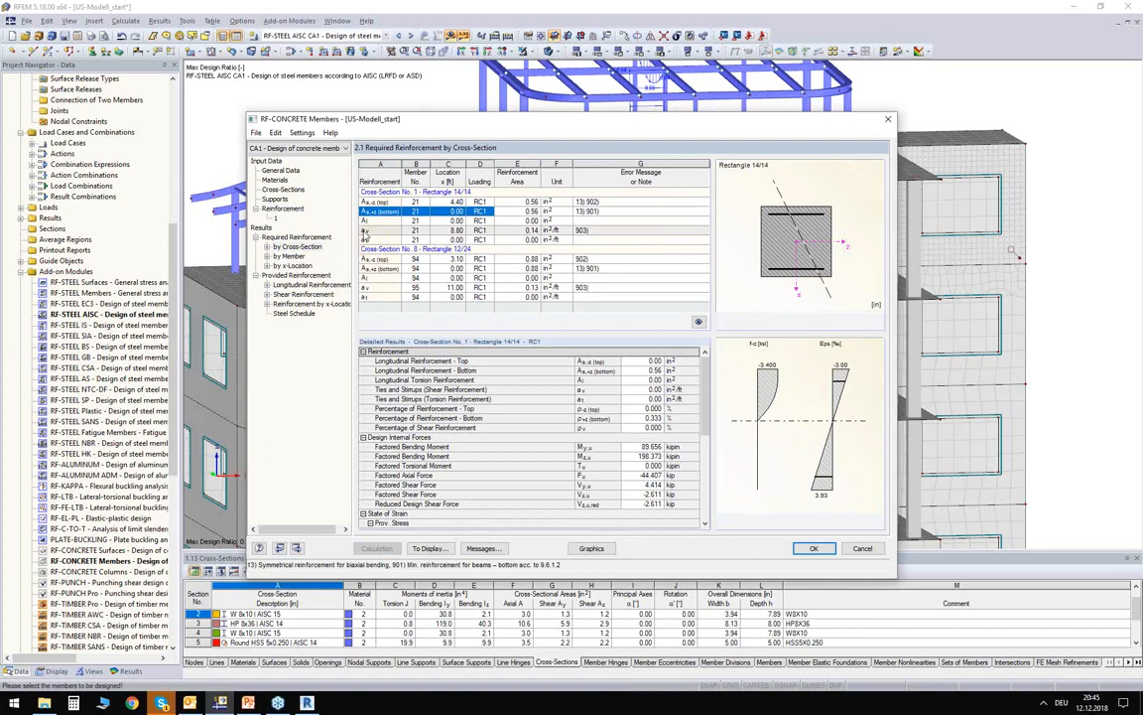
left_click(464, 210)
left_click(424, 229)
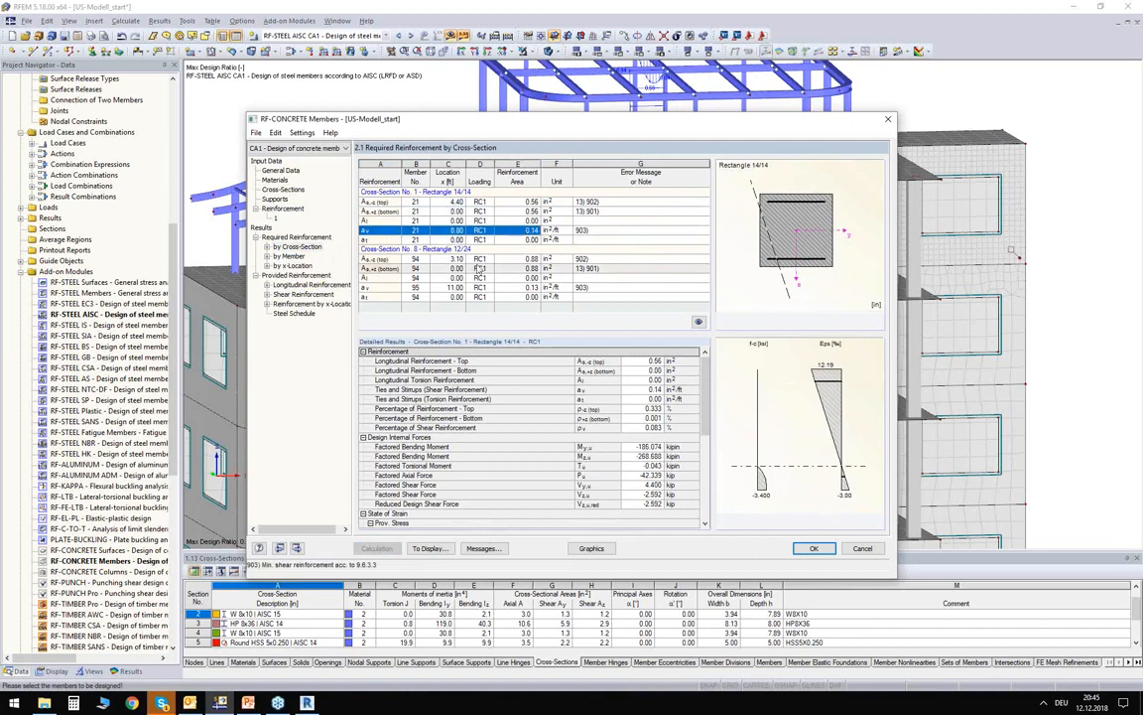
left_click(295, 288)
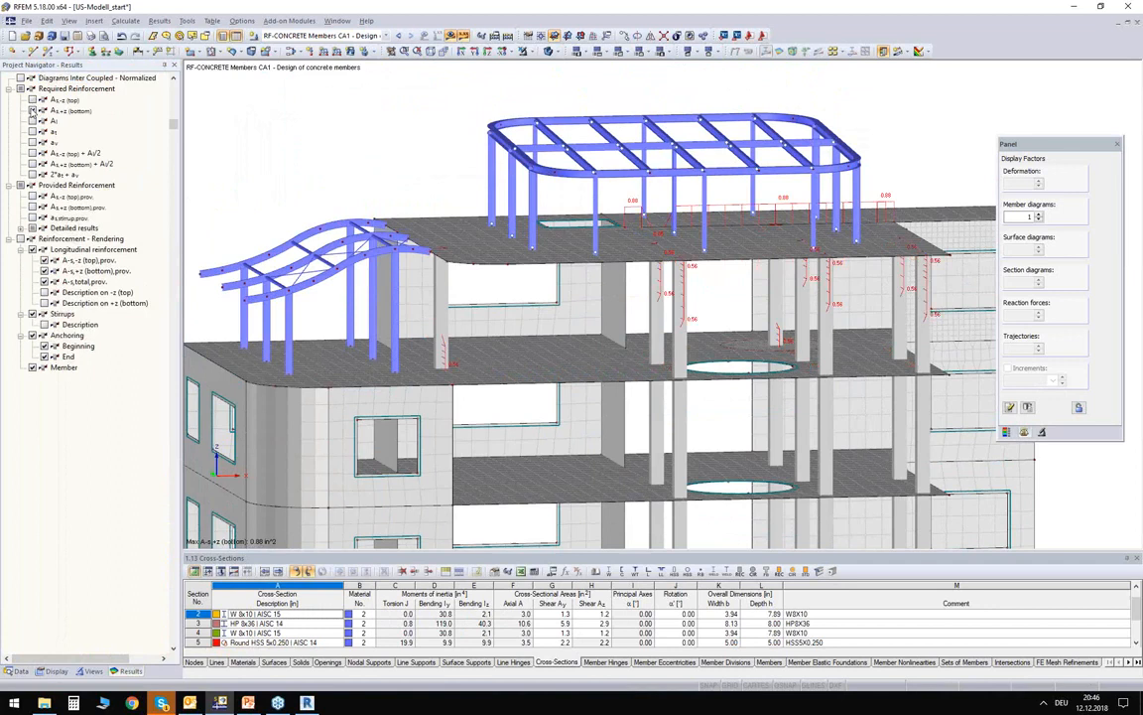
Hide the required bottom reinforcement diagram and show the rendered reinforcement on the concrete members in the model
left_click(33, 110)
left_click(20, 227)
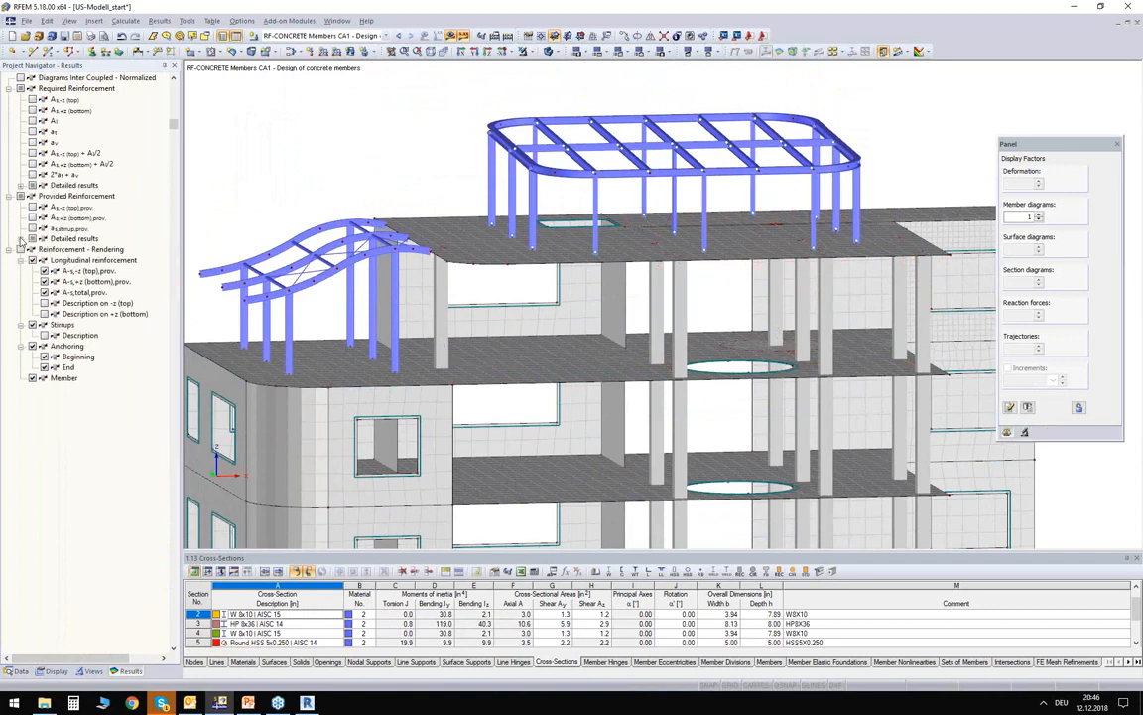
left_click(21, 304)
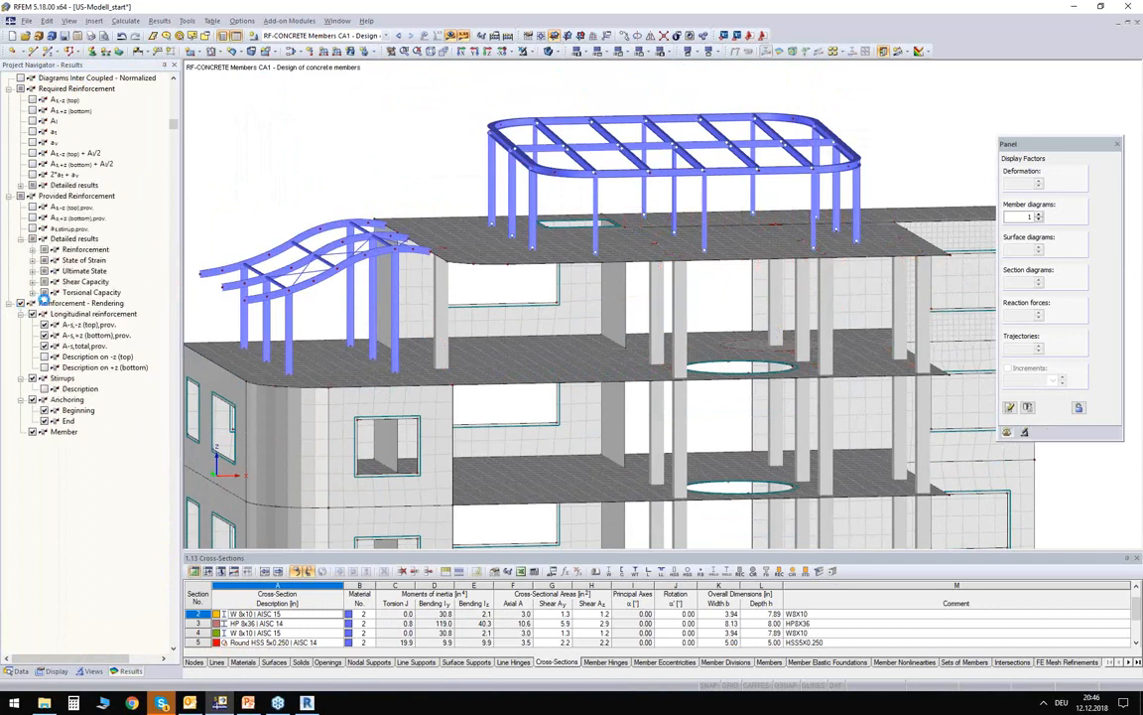
mouse_move(389, 196)
middle_mouse_down()
mouse_move(380, 181)
mouse_move(383, 198)
middle_mouse_up()
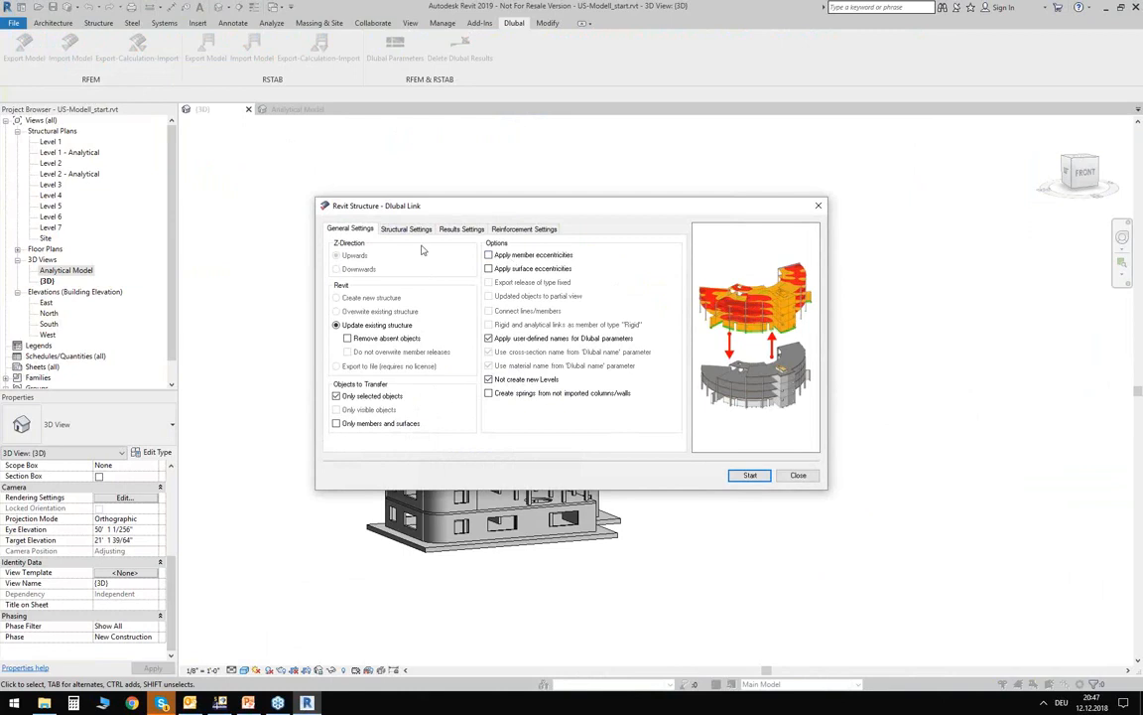
Switch to Revit, import the RFEM model for all objects with member longitudinal reinforcement and stirrups, and close the ignored-objects report
left_click(350, 398)
left_click(403, 231)
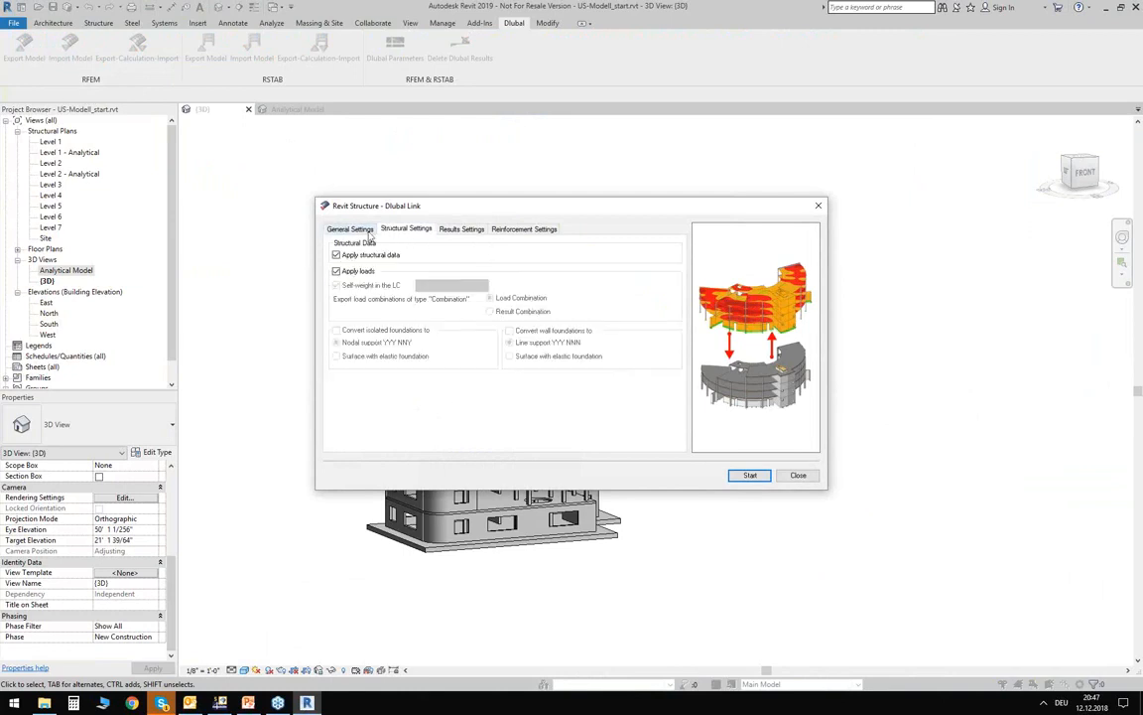
left_click(464, 230)
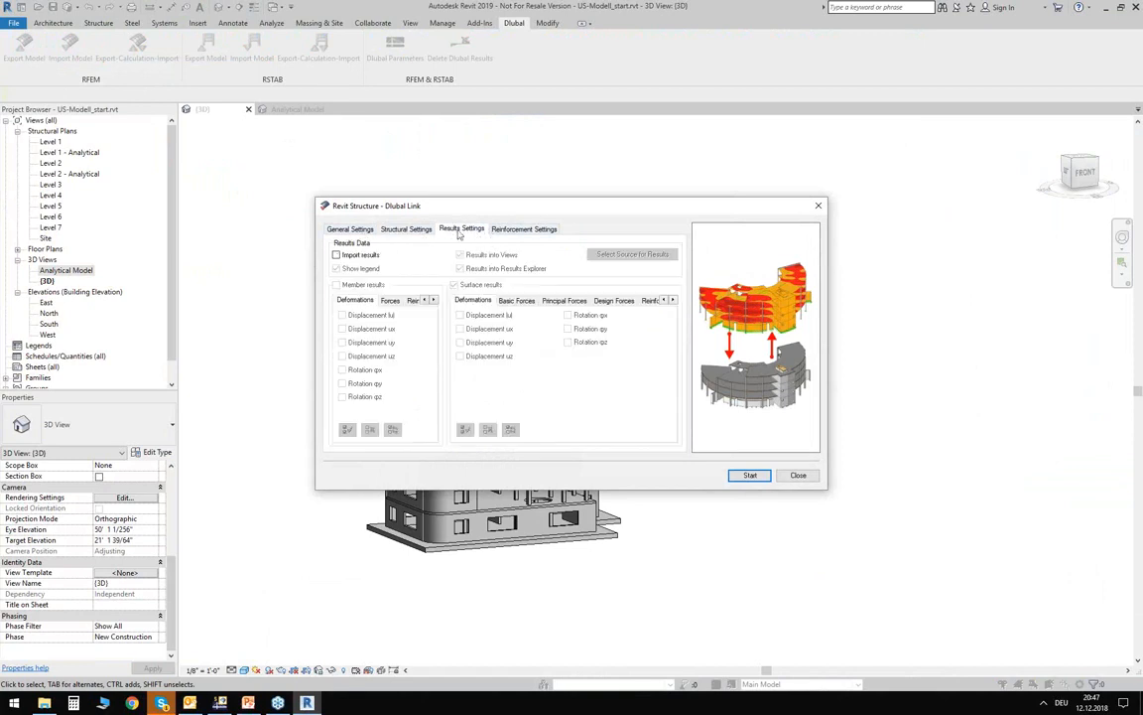
left_click(511, 231)
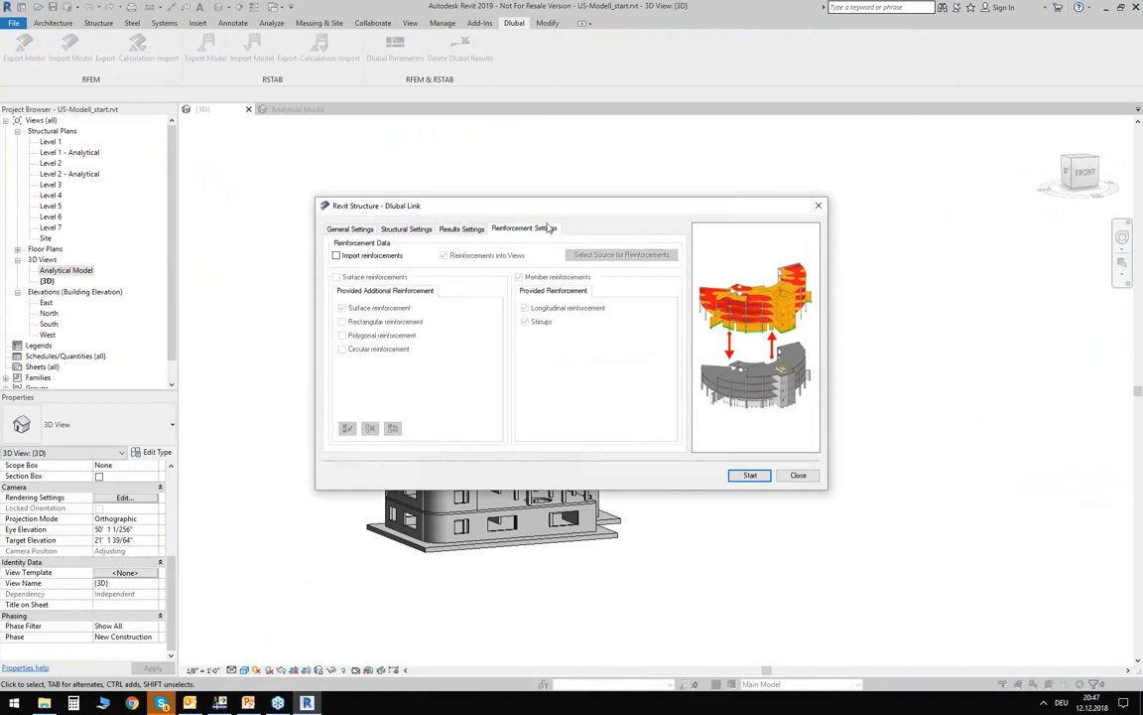
left_click(336, 256)
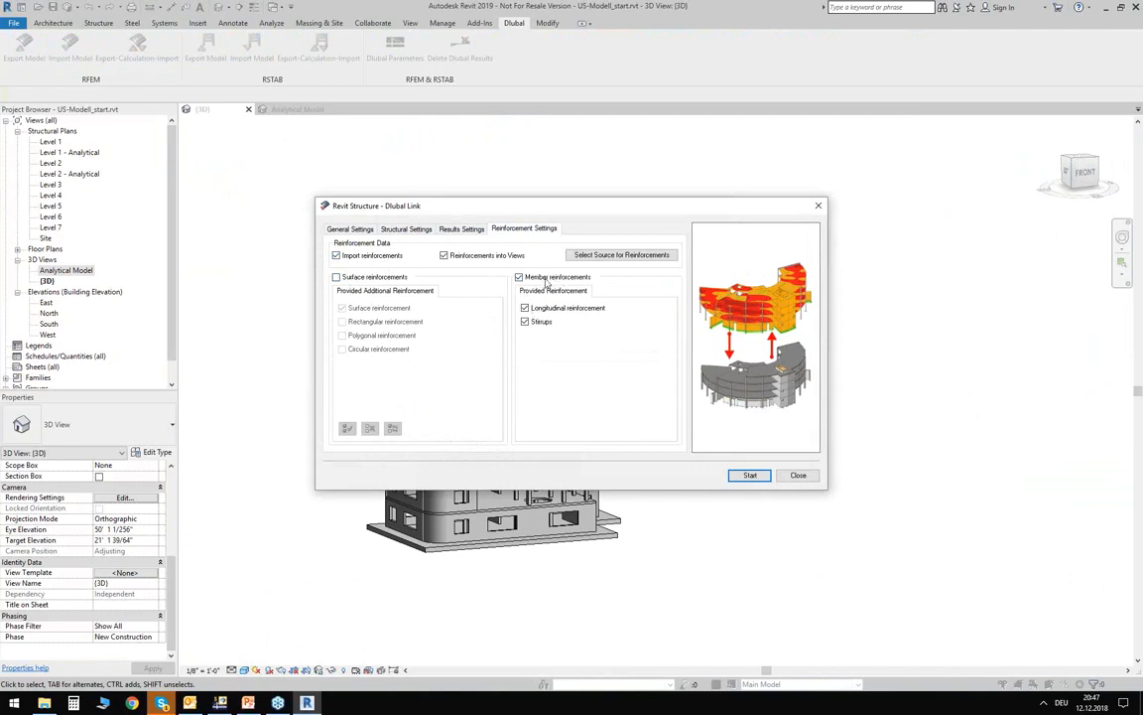
left_click(750, 475)
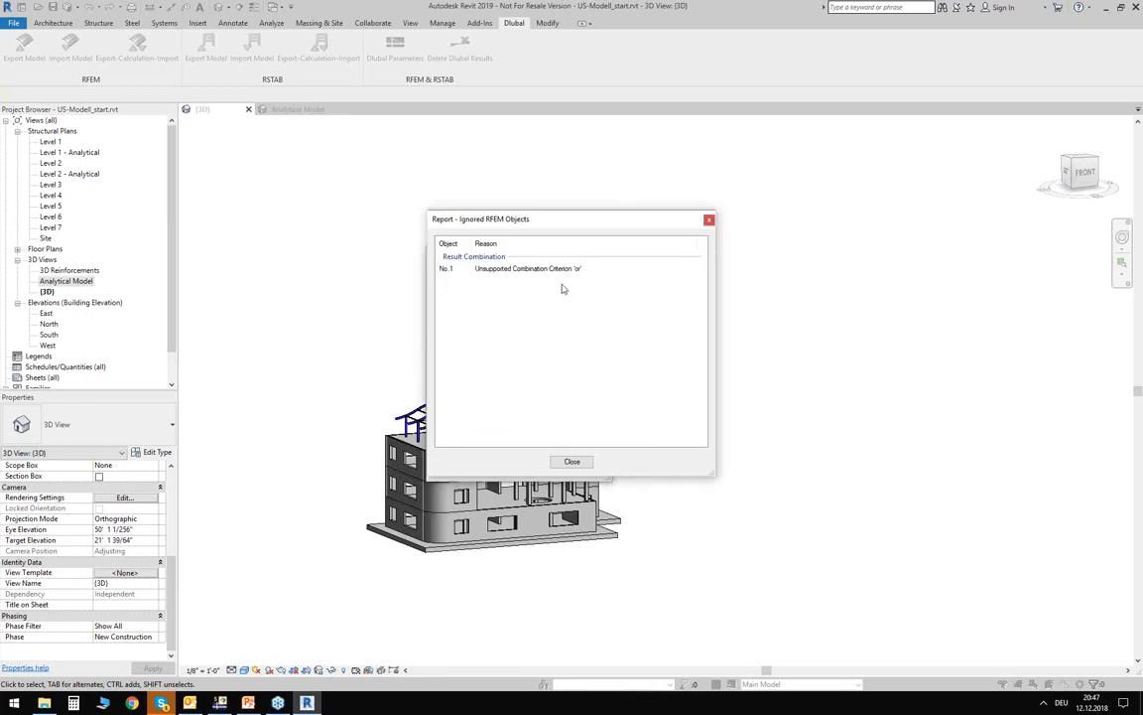
left_click(572, 462)
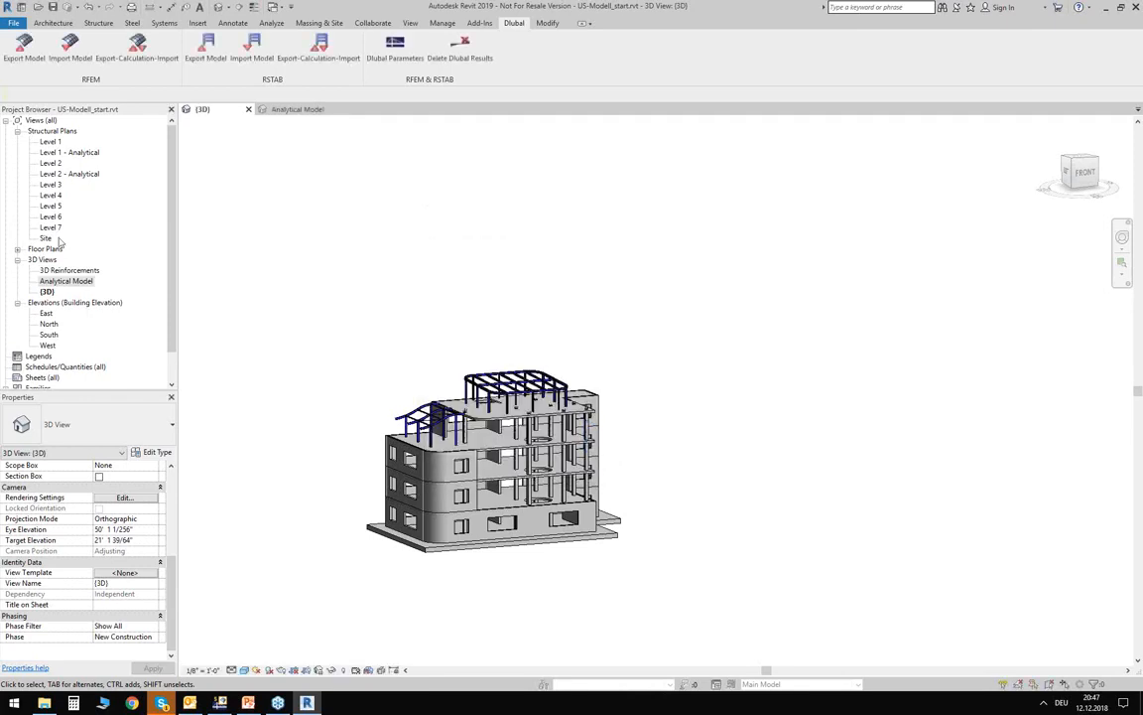
Open the 3D Reinforcements view, filter the selected elements to Structural Rebar, and make the rebar unobscured in this view
double_click(60, 270)
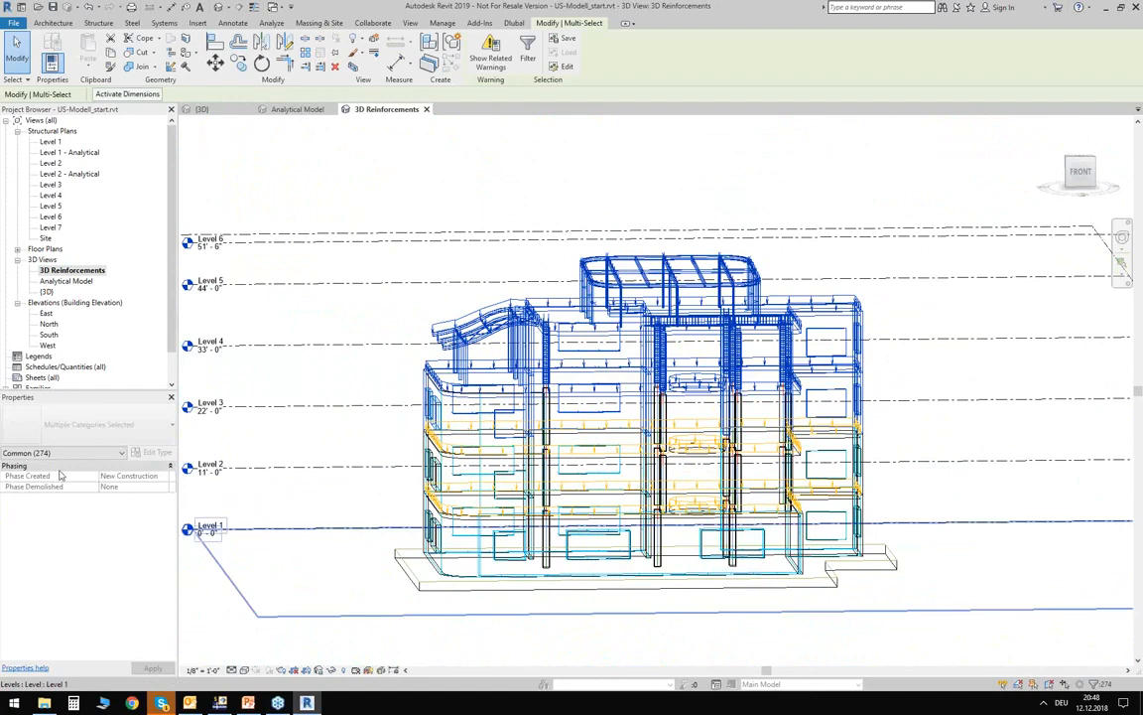
left_click(60, 452)
left_click(38, 581)
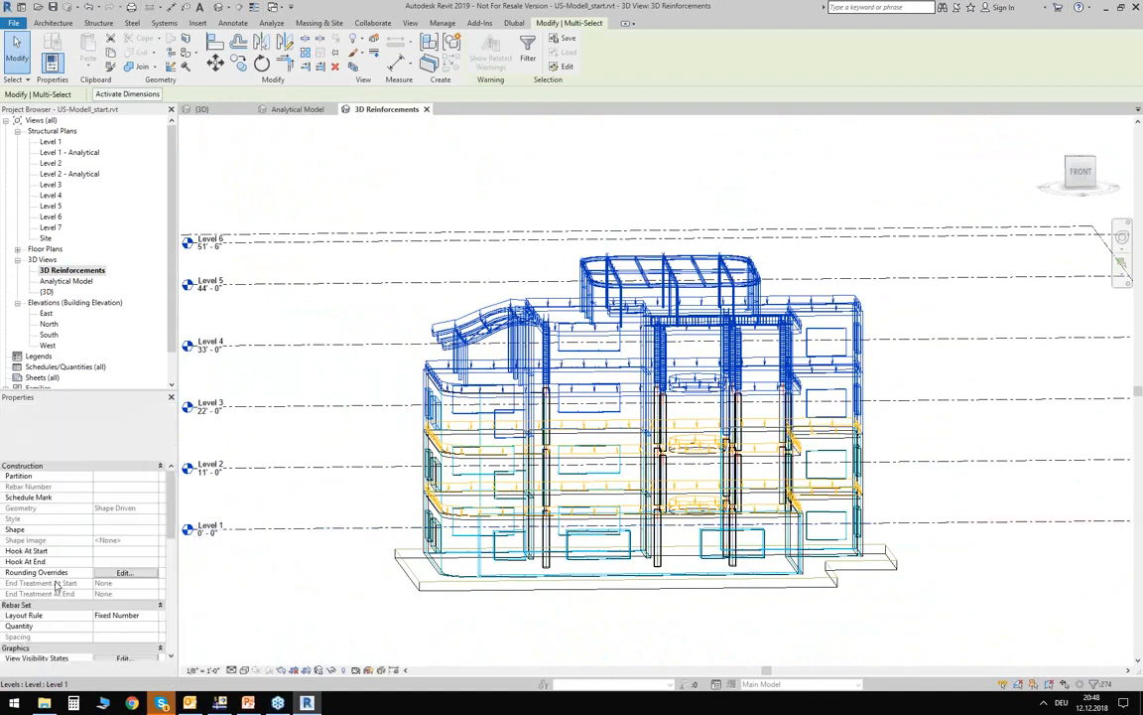
scroll(146, 582, "down", 3)
left_click(123, 573)
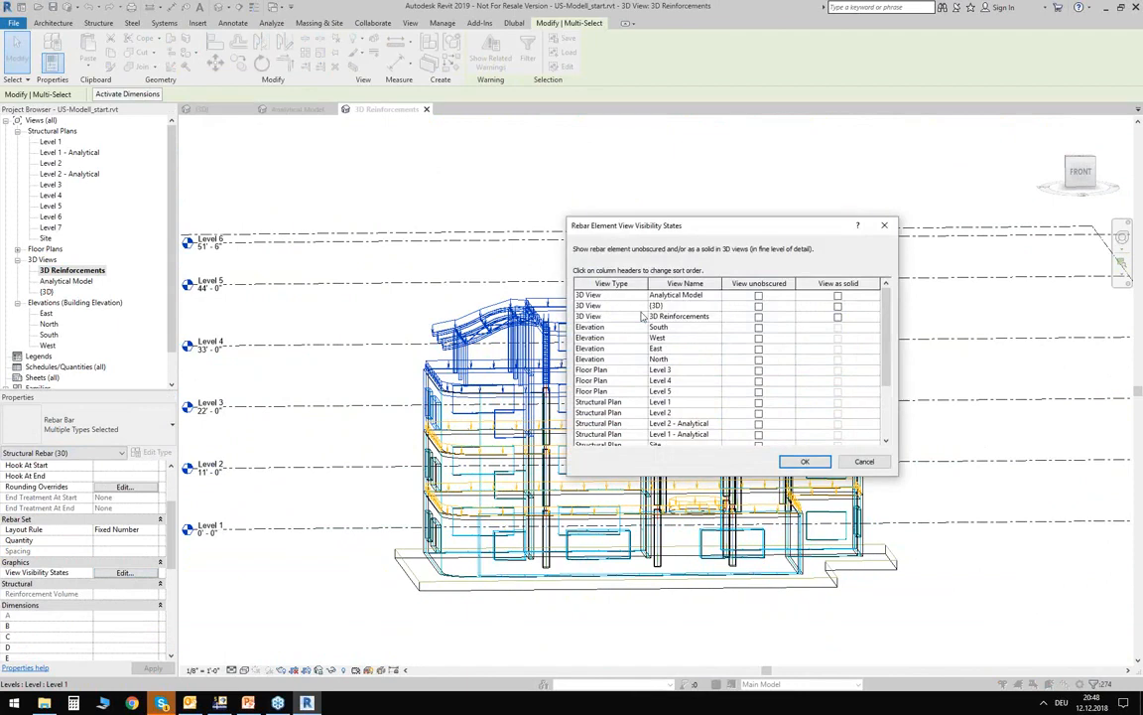
left_click(760, 317)
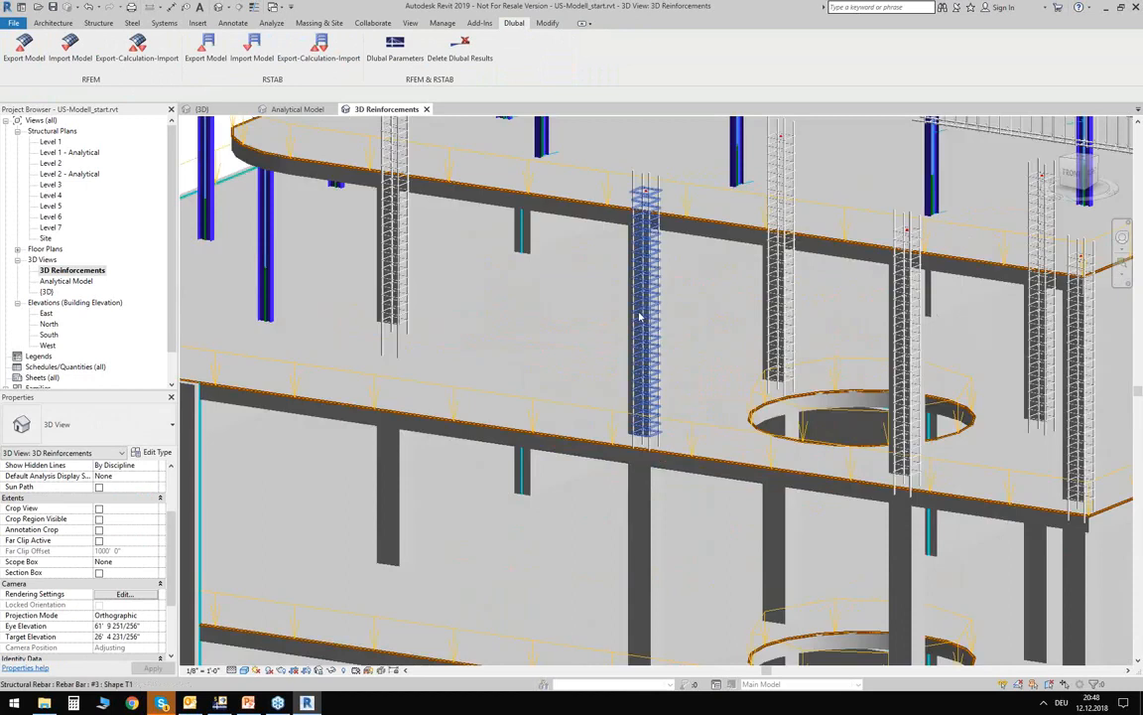
Inspect the imported column reinforcement cages up close and the shape, hook and rebar set properties of one column's #3 stirrups
scroll(653, 343, "up", 10)
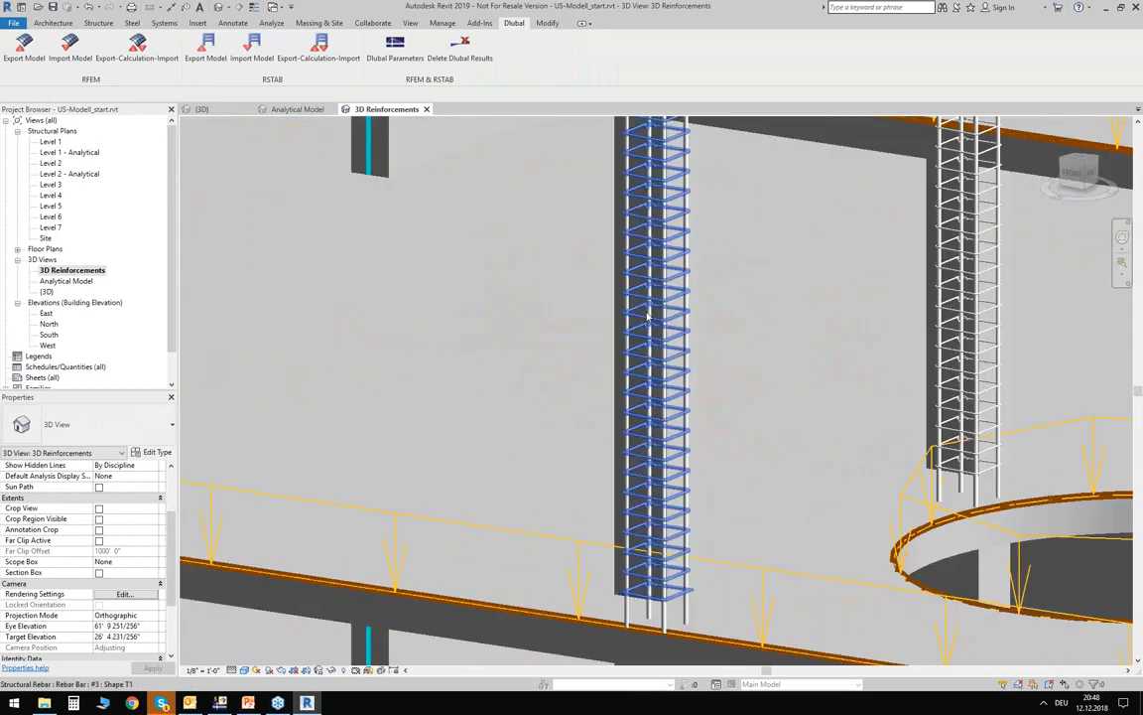
scroll(653, 342, "up", 4)
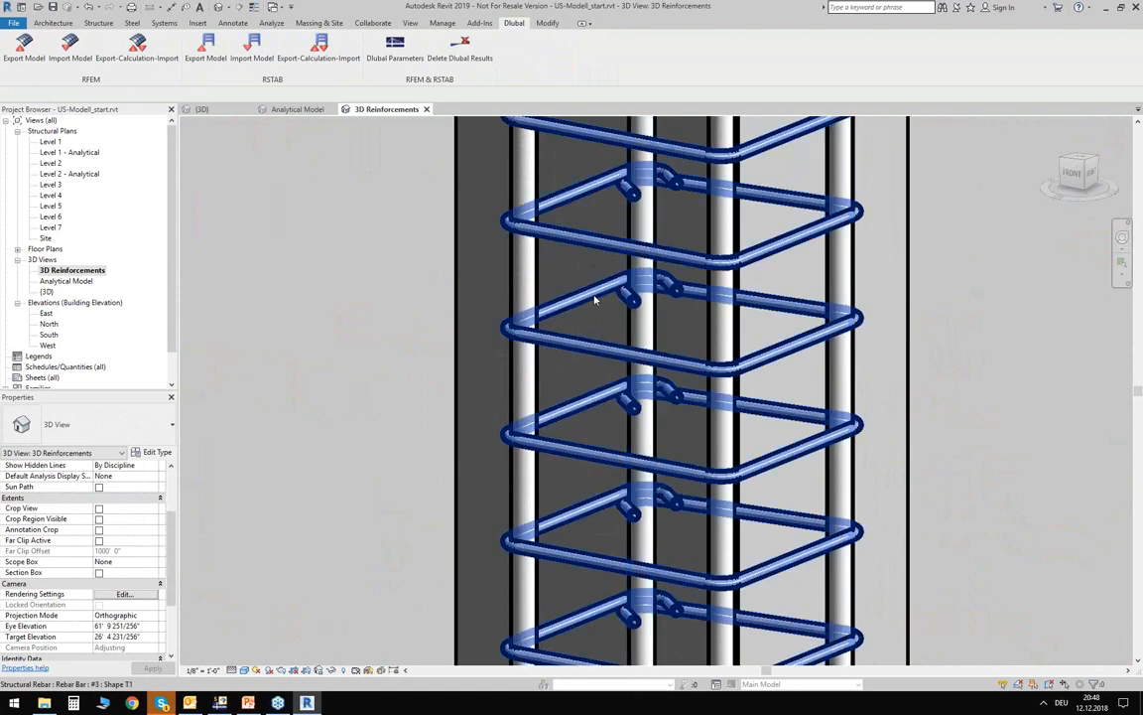
scroll(670, 375, "down", 6)
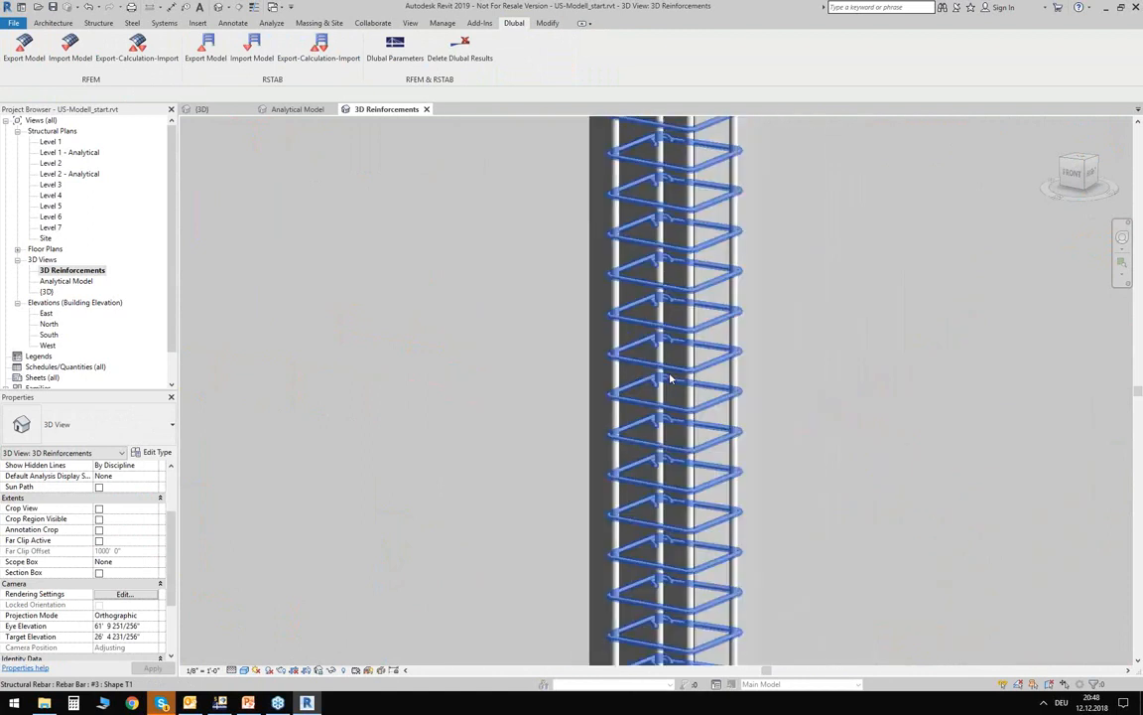
scroll(704, 257, "down", 3)
scroll(714, 301, "up", 6)
left_click(674, 429)
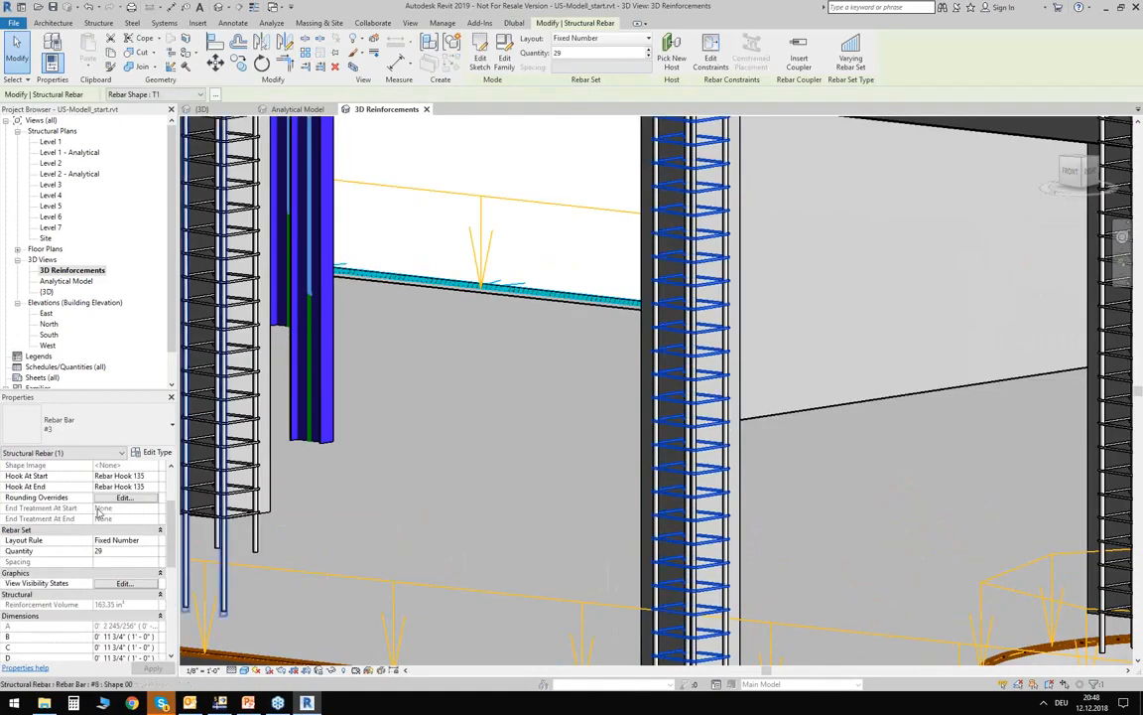
scroll(133, 459, "up", 3)
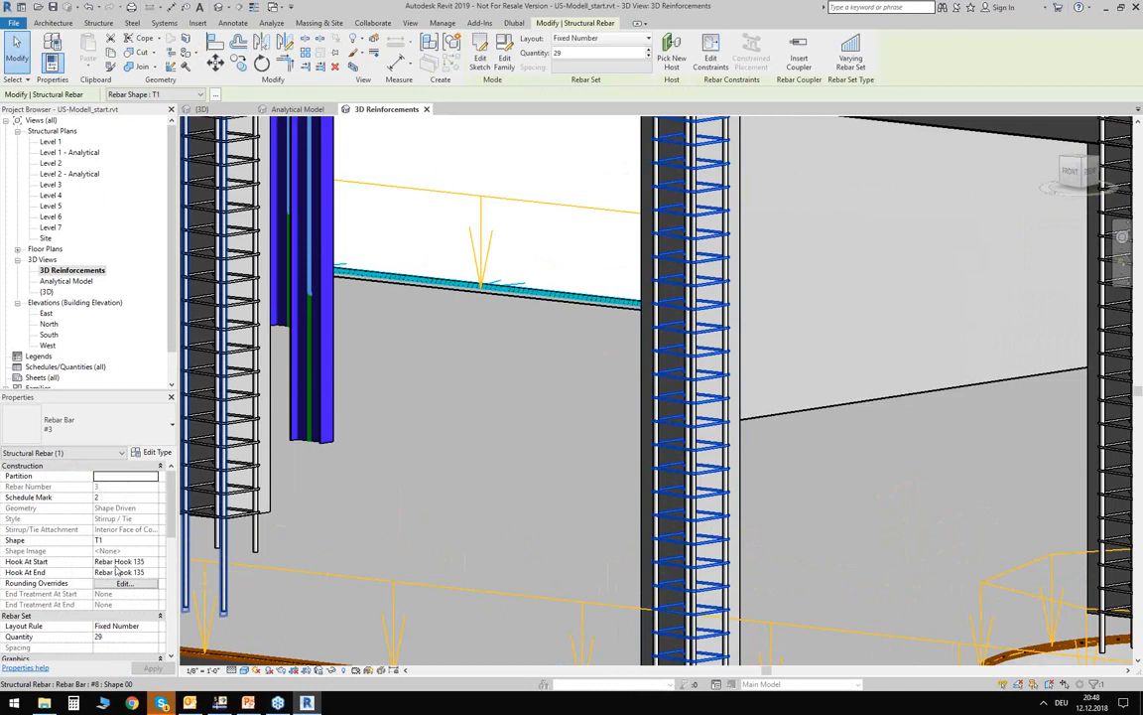
scroll(134, 574, "down", 2)
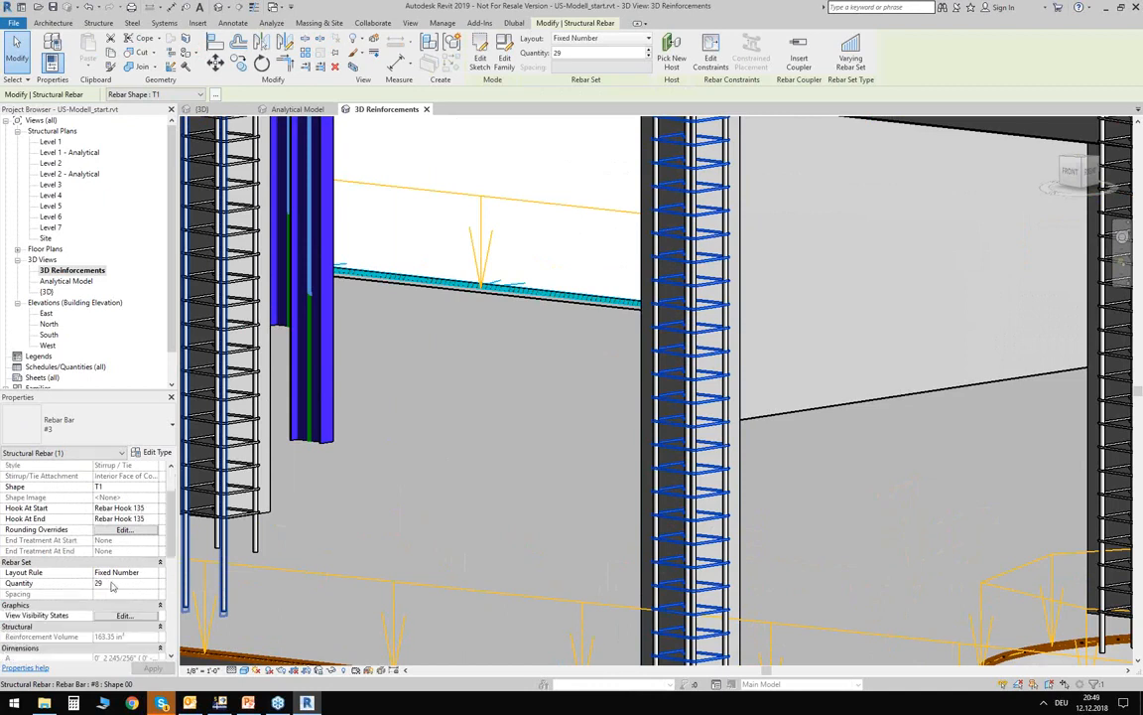
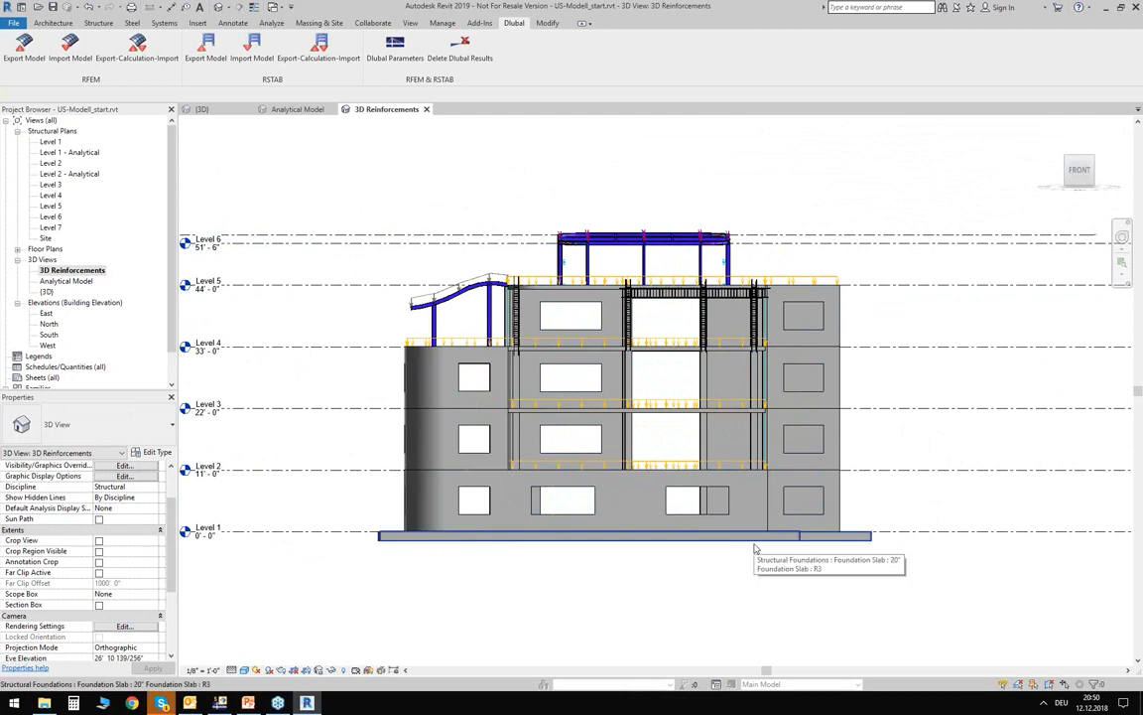
Select the top storey with its roof slab, walls and columns in the Analytical Model view and export only that selection to RFEM
scroll(590, 203, "up", 3)
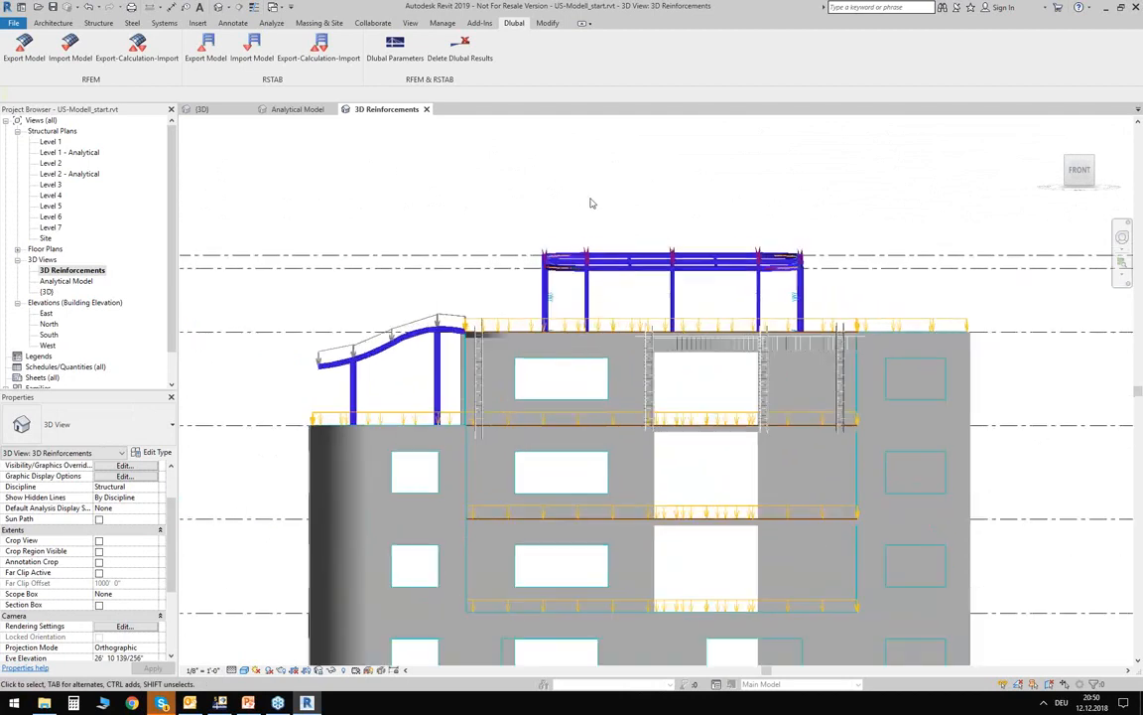
scroll(625, 238, "up", 2)
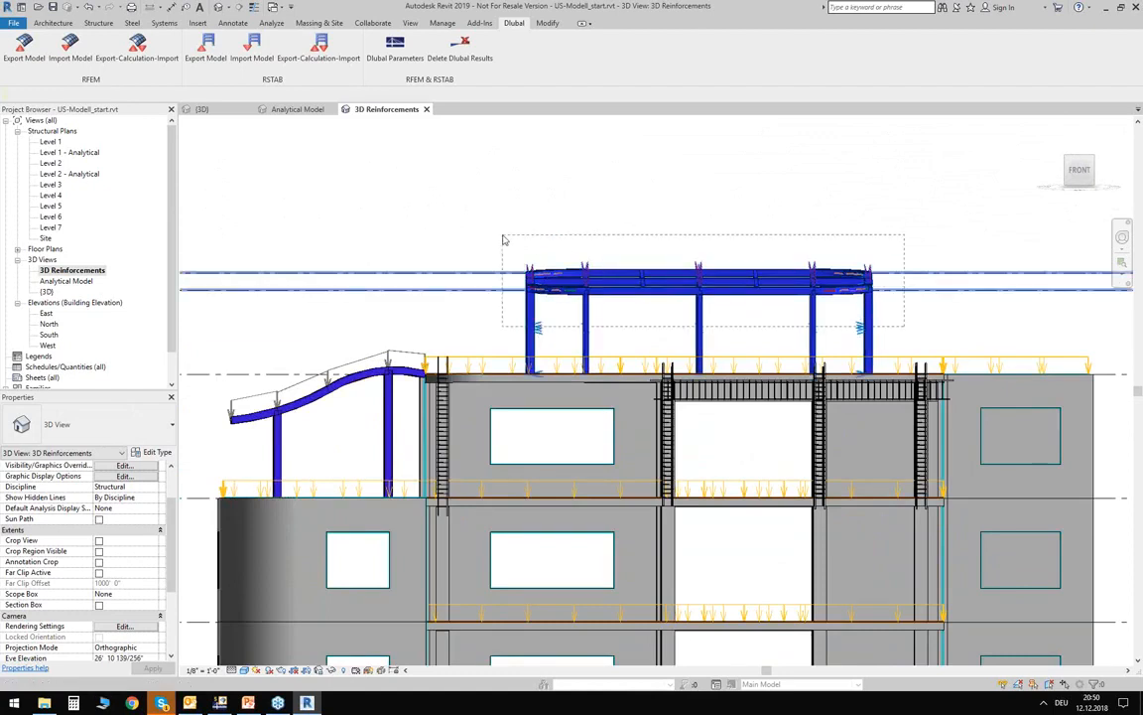
left_click(220, 703)
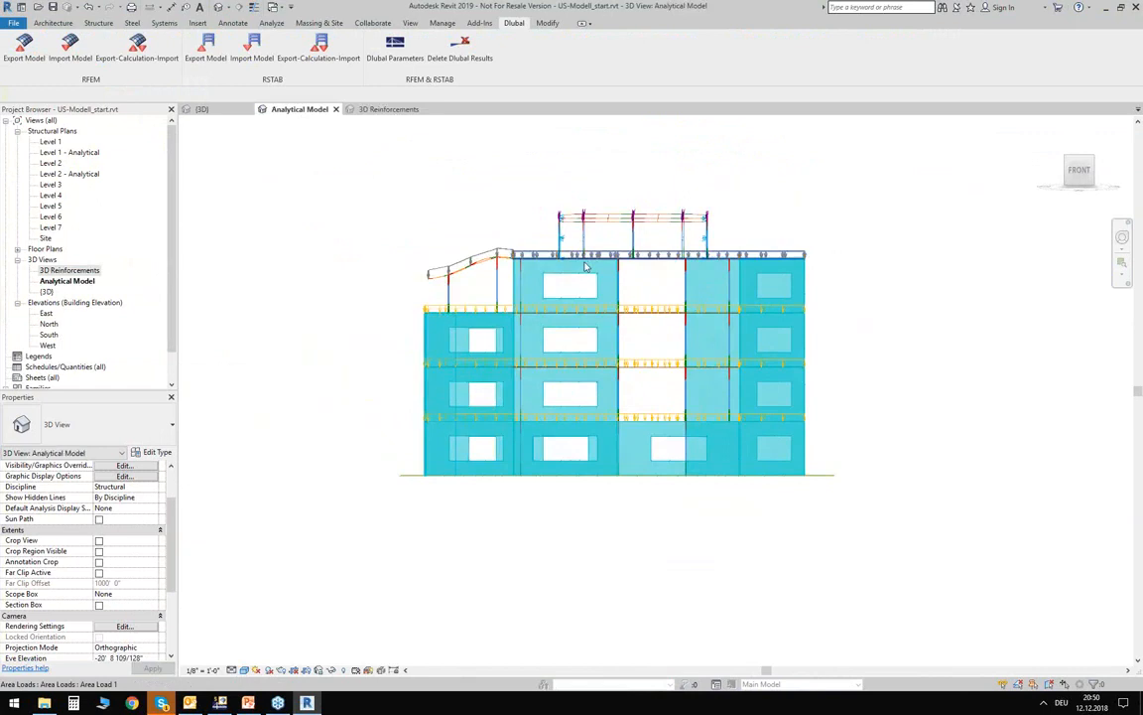
scroll(585, 266, "up", 3)
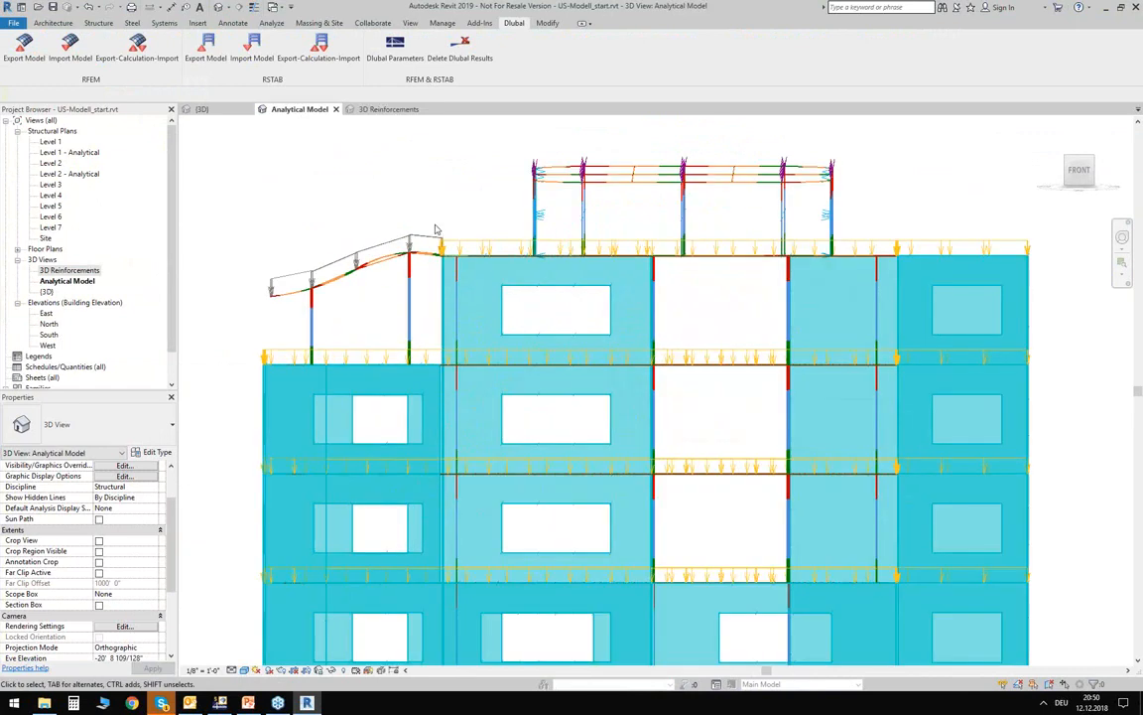
left_click_drag(423, 228, 1061, 374)
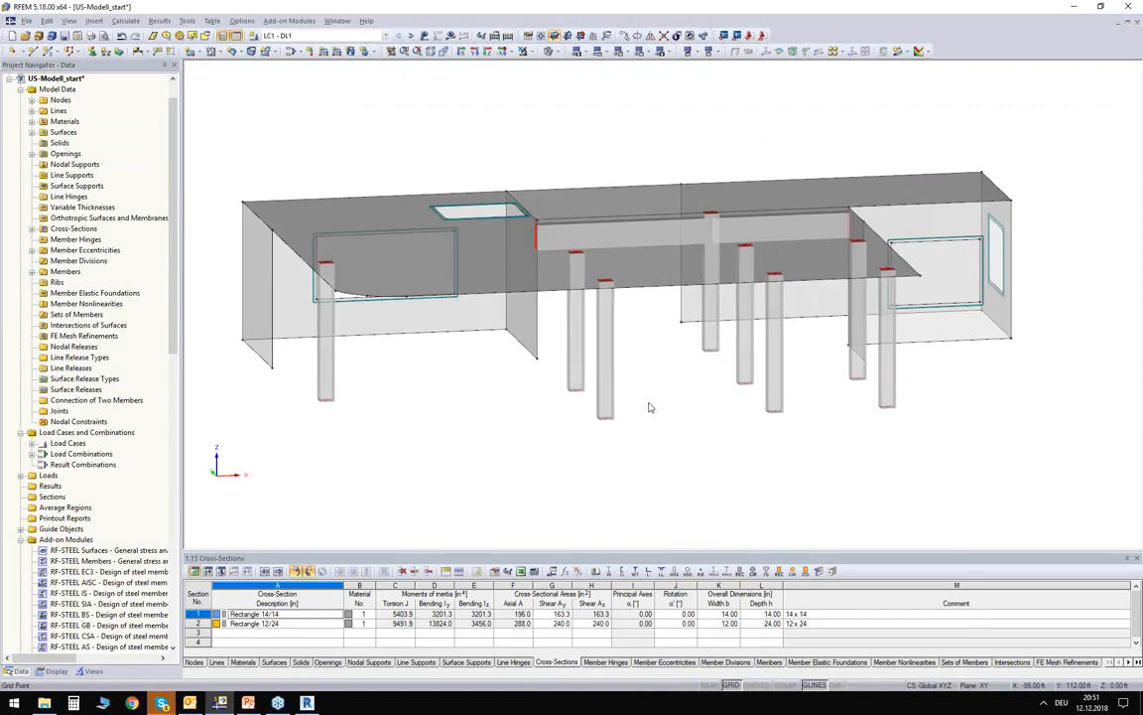
Assign hinged nodal supports to the base nodes of all columns in the exported storey model
middle_click_drag(596, 427, 624, 443, "ctrl")
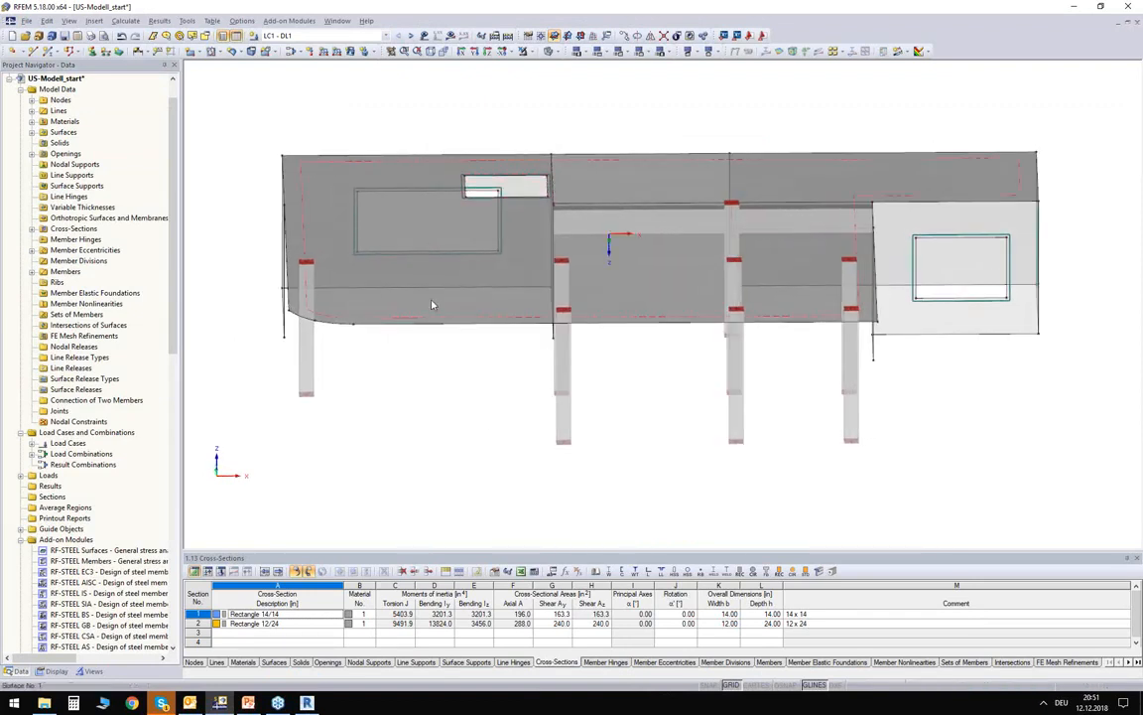
scroll(476, 298, "down", 1)
left_click(91, 51)
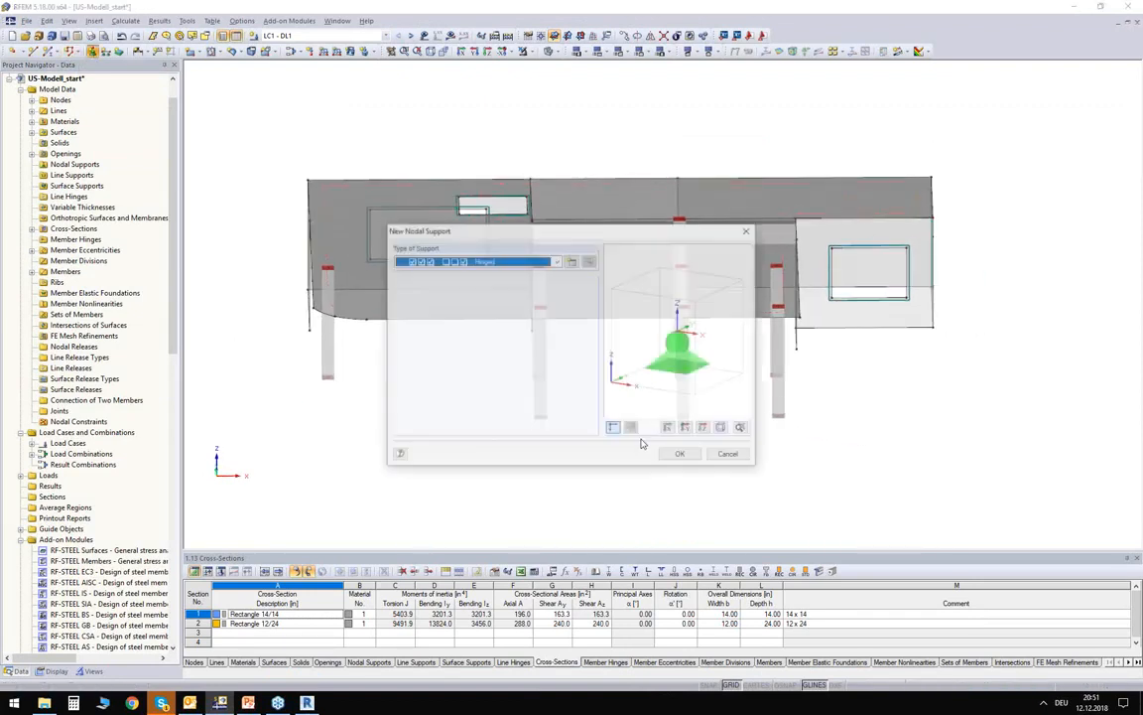
left_click(678, 456)
left_click_drag(286, 352, 796, 475)
middle_click_drag(735, 429, 725, 385, "ctrl")
left_click(694, 346)
right_click(666, 452)
Assign line supports to the base lines of all walls in the storey model
left_click(103, 51)
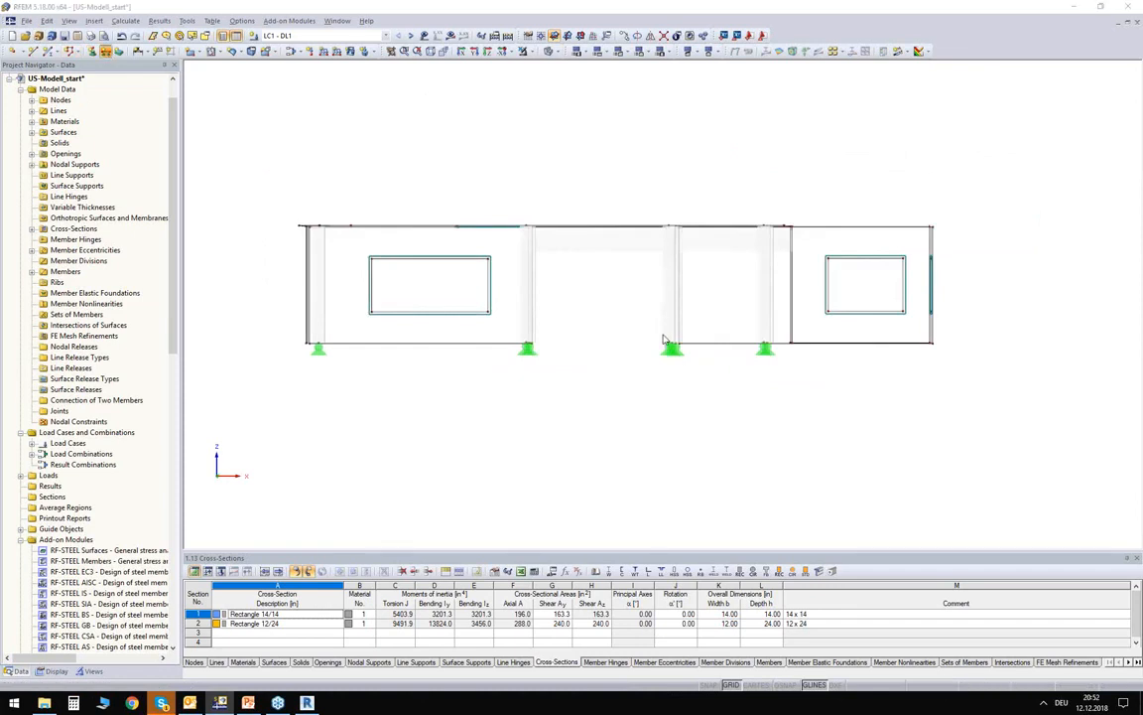
left_click(693, 457)
left_click_drag(264, 330, 964, 381)
middle_click_drag(536, 401, 546, 429, "ctrl")
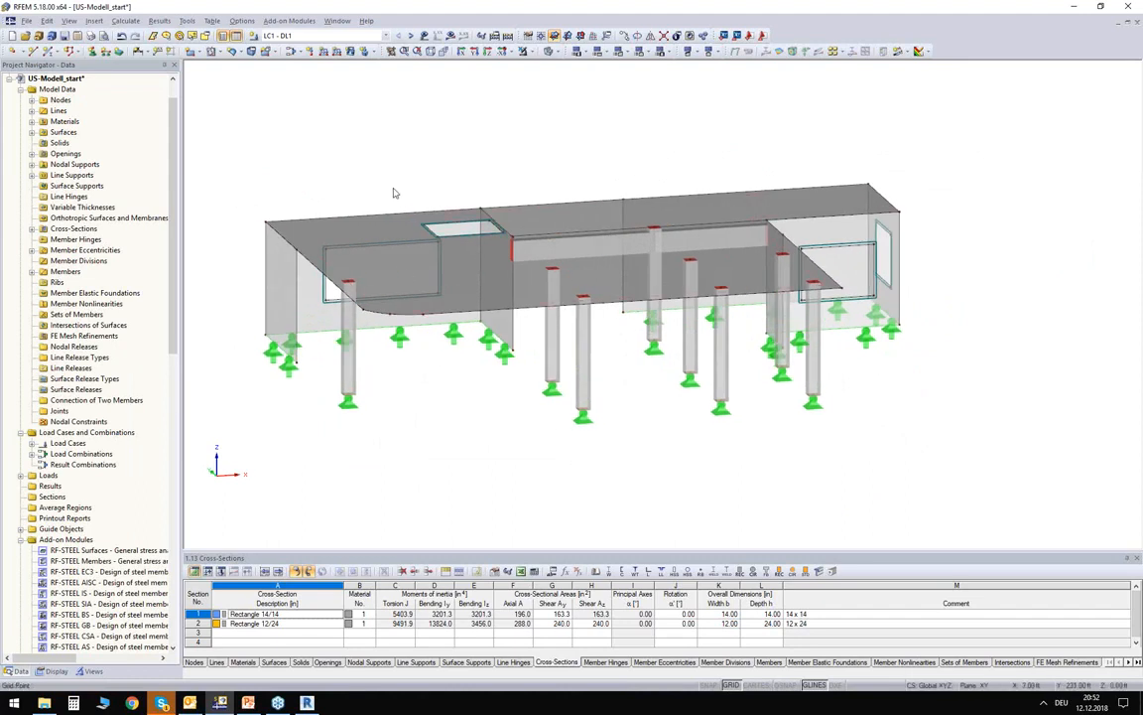
In load case LC1 - DL1, import the LC1 - DL1 support reactions of all supported nodes from the other model file as loads
left_click(298, 36)
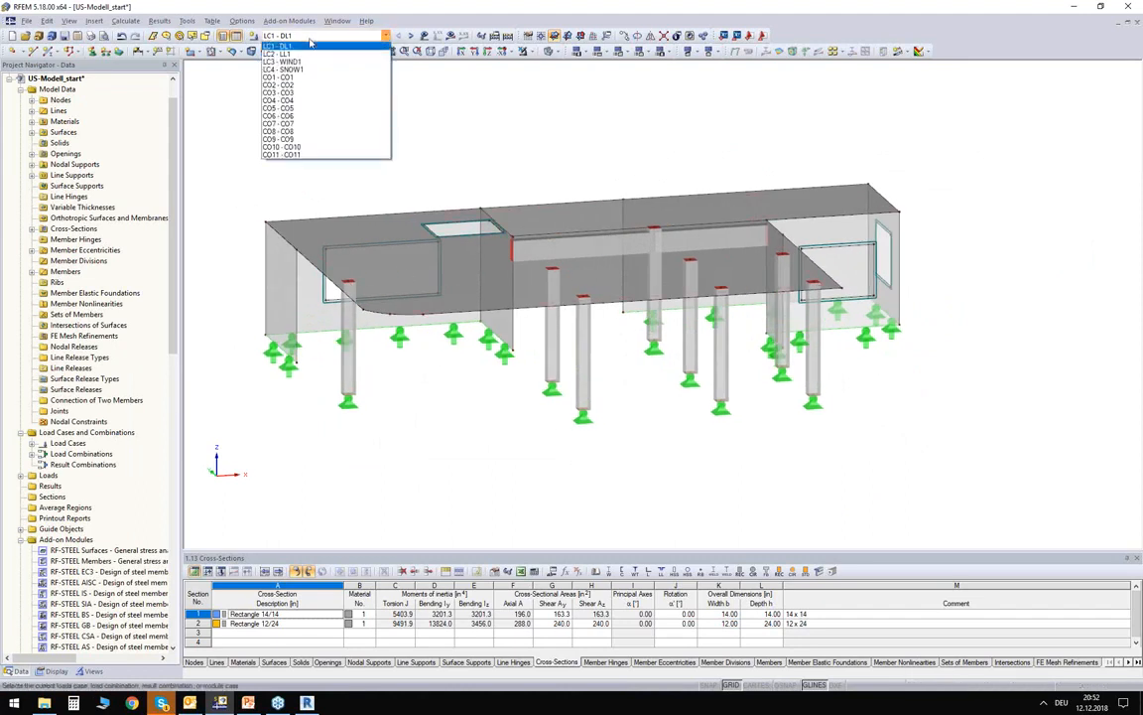
left_click(300, 47)
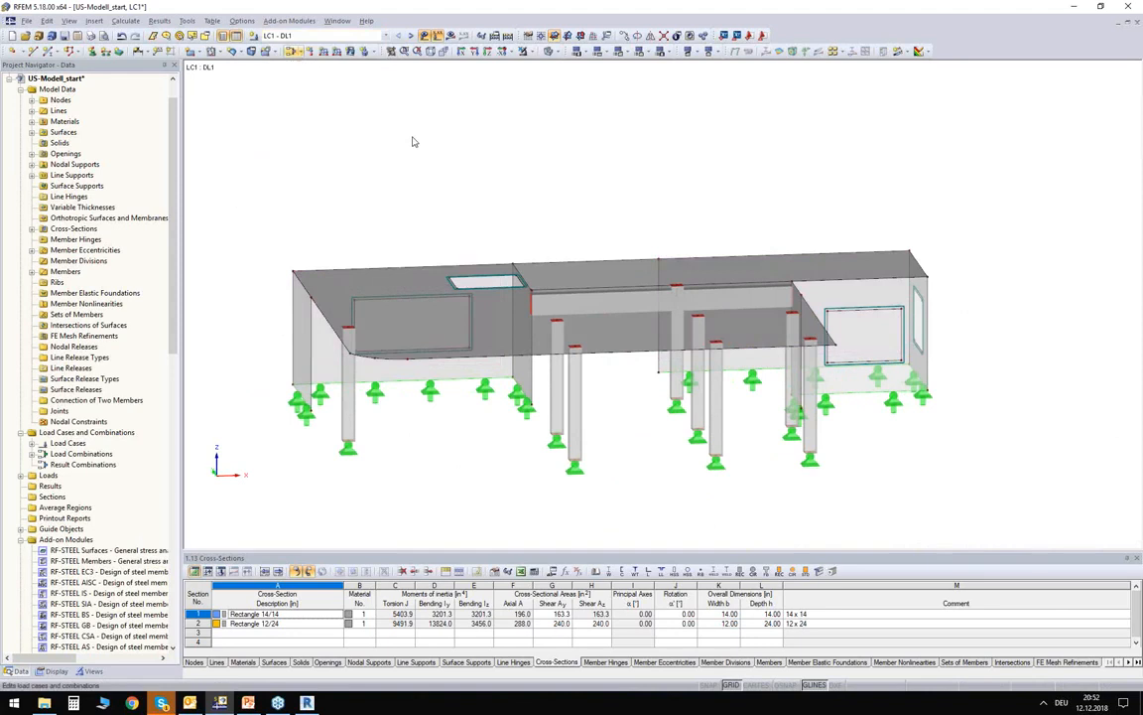
middle_click_drag(615, 212, 580, 169, "ctrl")
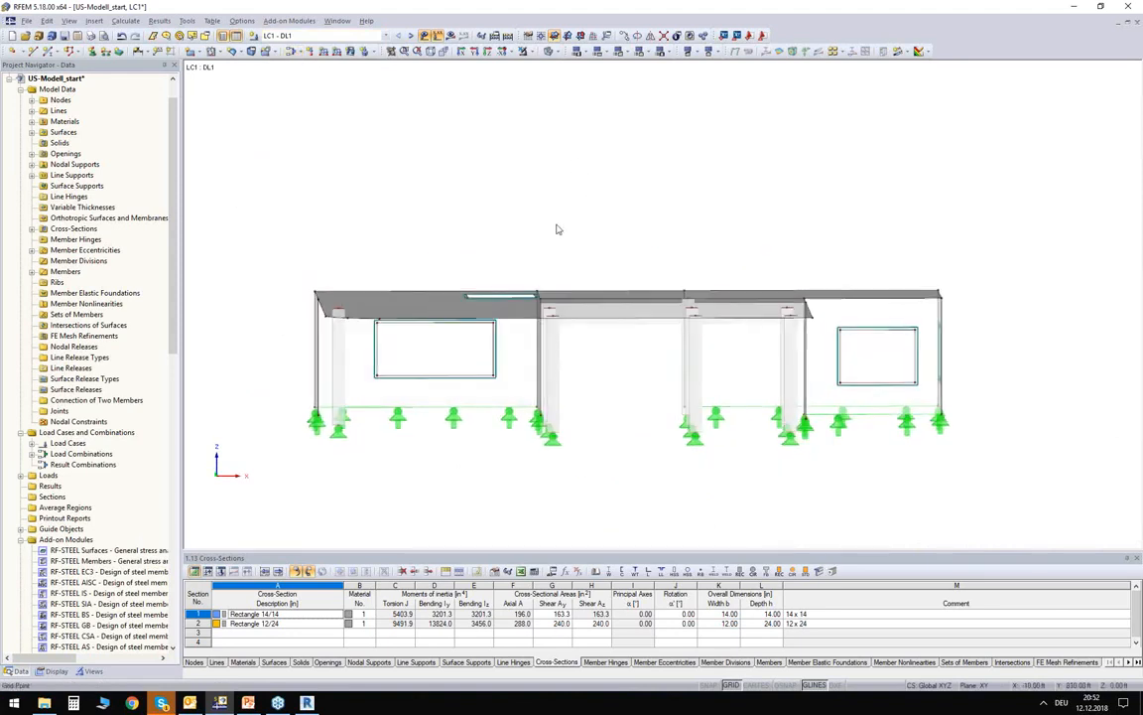
middle_click_drag(516, 209, 512, 223, "ctrl")
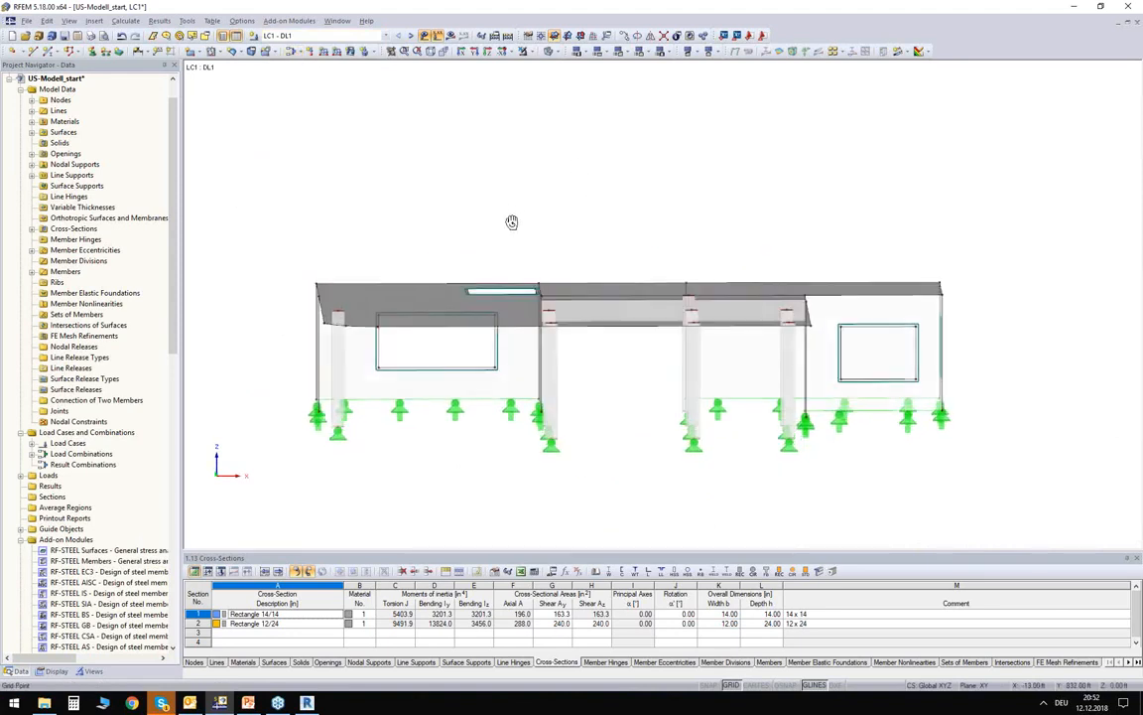
middle_click_drag(441, 173, 472, 205, "ctrl")
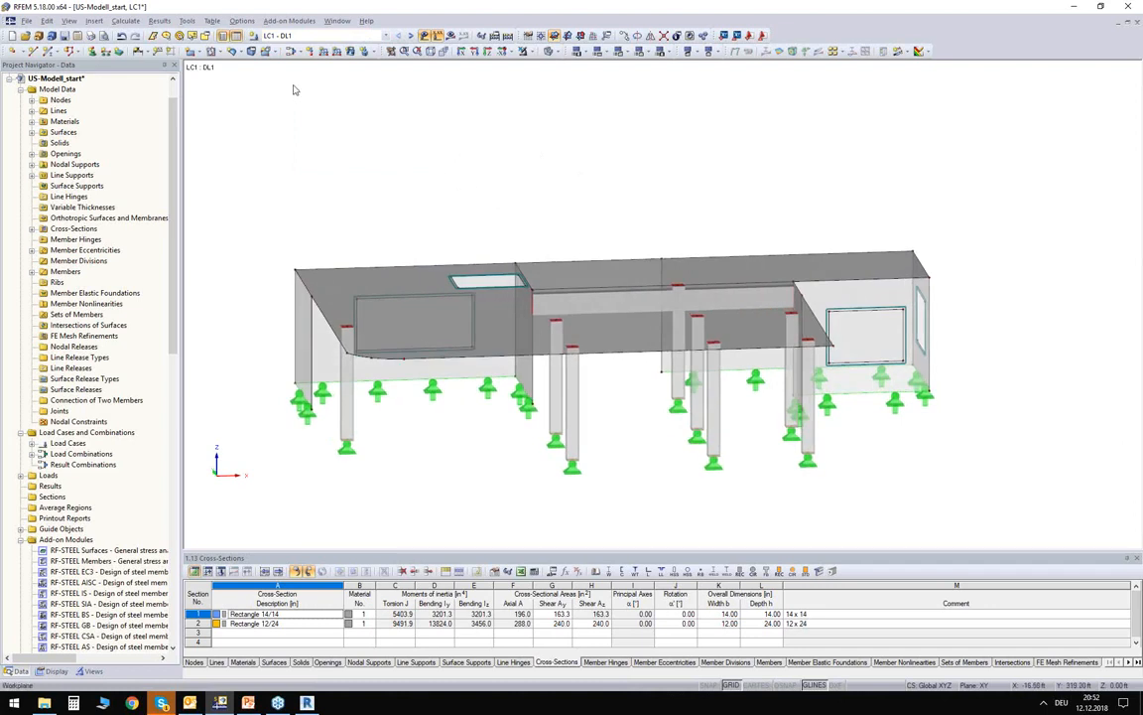
left_click(186, 20)
left_click(248, 118)
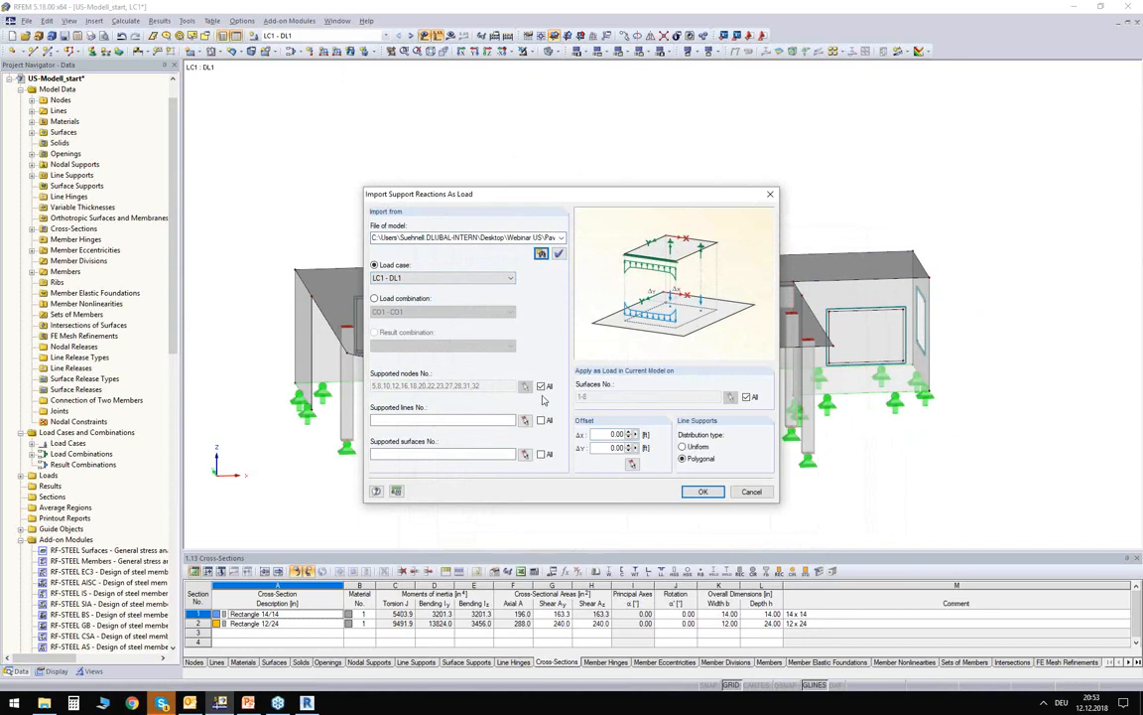
left_click(412, 279)
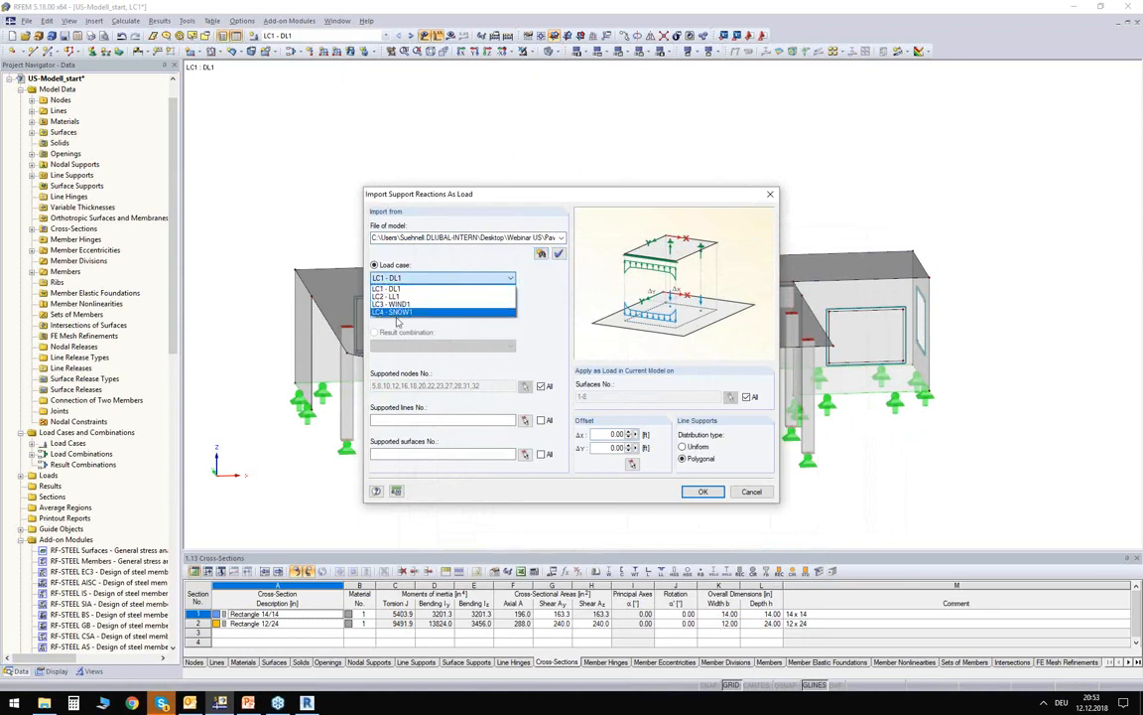
left_click(397, 289)
left_click(703, 491)
Examine the imported LC1 loads on the roof slab up close and step through the load cases and combinations to CO3
middle_click_drag(640, 434, 612, 380, "ctrl")
scroll(499, 271, "up", 3)
middle_click_drag(499, 271, 571, 338)
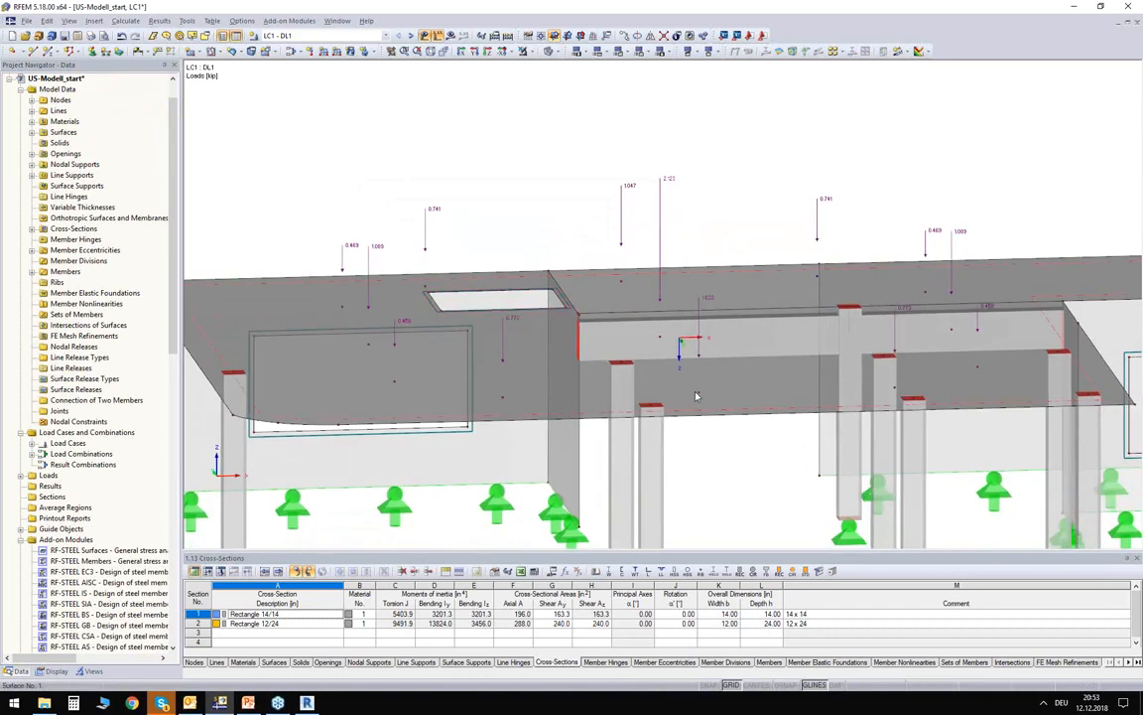
mouse_move(528, 242)
middle_mouse_down("ctrl")
mouse_move(525, 193)
mouse_move(533, 286)
mouse_move(533, 247)
middle_mouse_up("ctrl")
scroll(498, 187, "down", 5)
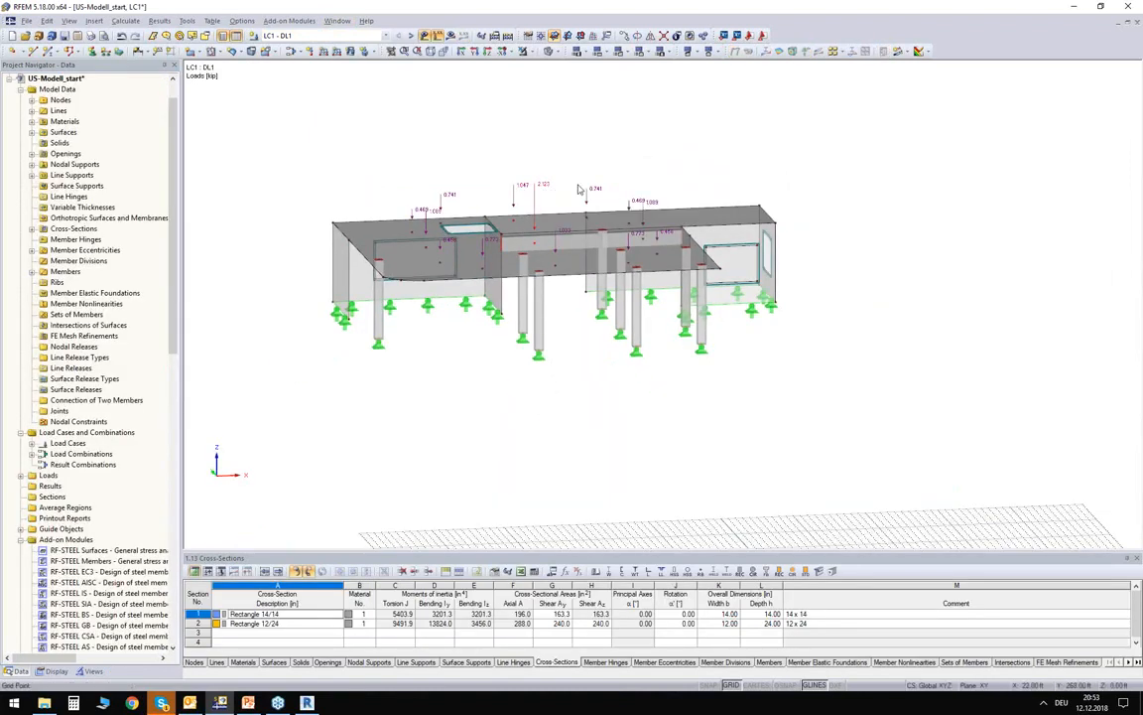
left_click(410, 36)
left_click(410, 35)
left_click(410, 35)
left_click(410, 36)
mouse_move(511, 146)
middle_mouse_down("ctrl")
mouse_move(513, 102)
mouse_move(519, 138)
middle_mouse_up("ctrl")
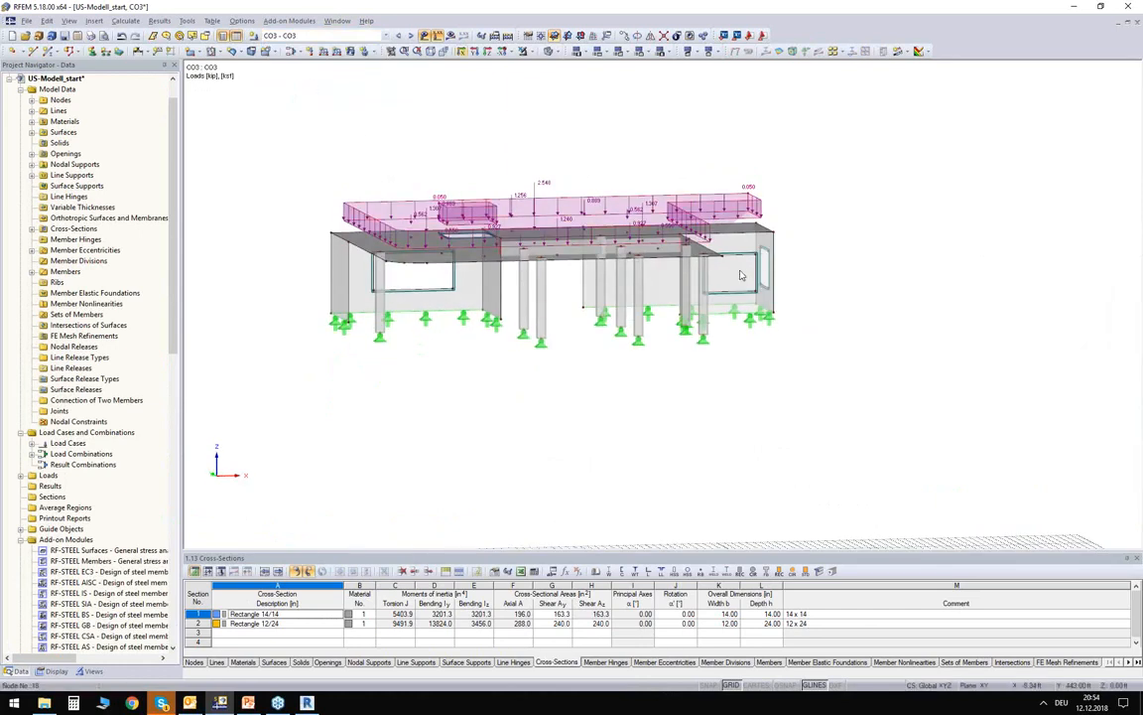
middle_click_drag(481, 161, 480, 194, "ctrl")
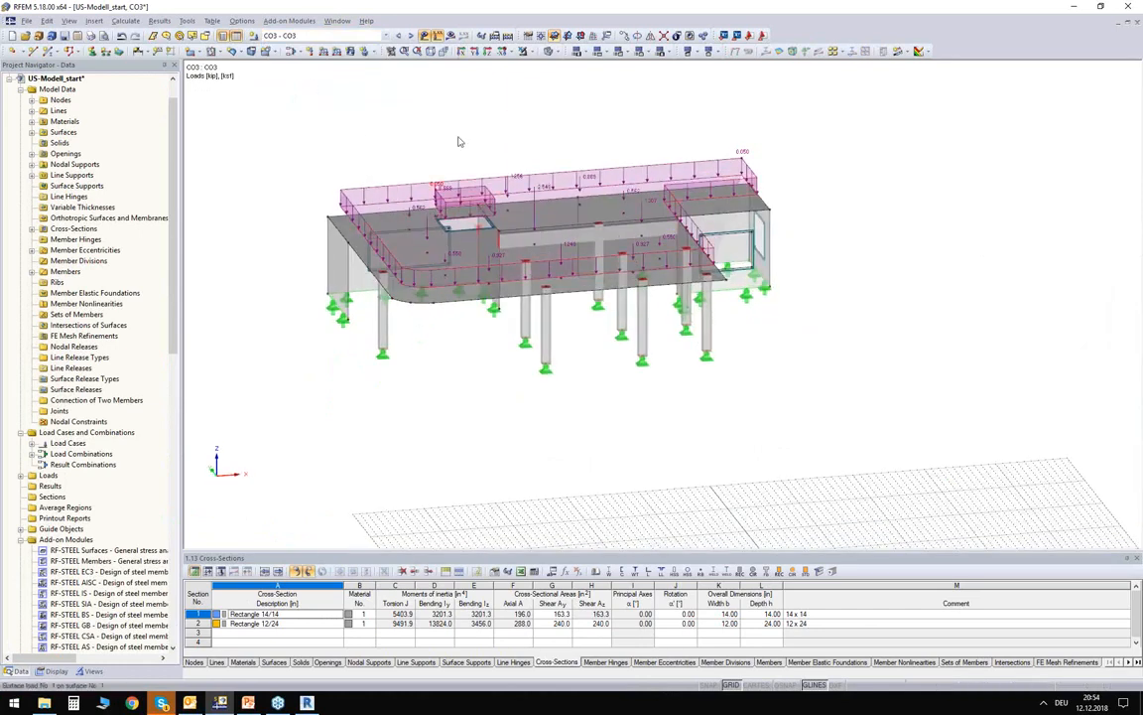
Hide the loads, add CO3 to RF-CONCRETE Surfaces for ACI 318-14 design, and calculate the required reinforcement for surface 1
left_click(425, 36)
scroll(69, 459, "down", 7)
scroll(69, 460, "down", 8)
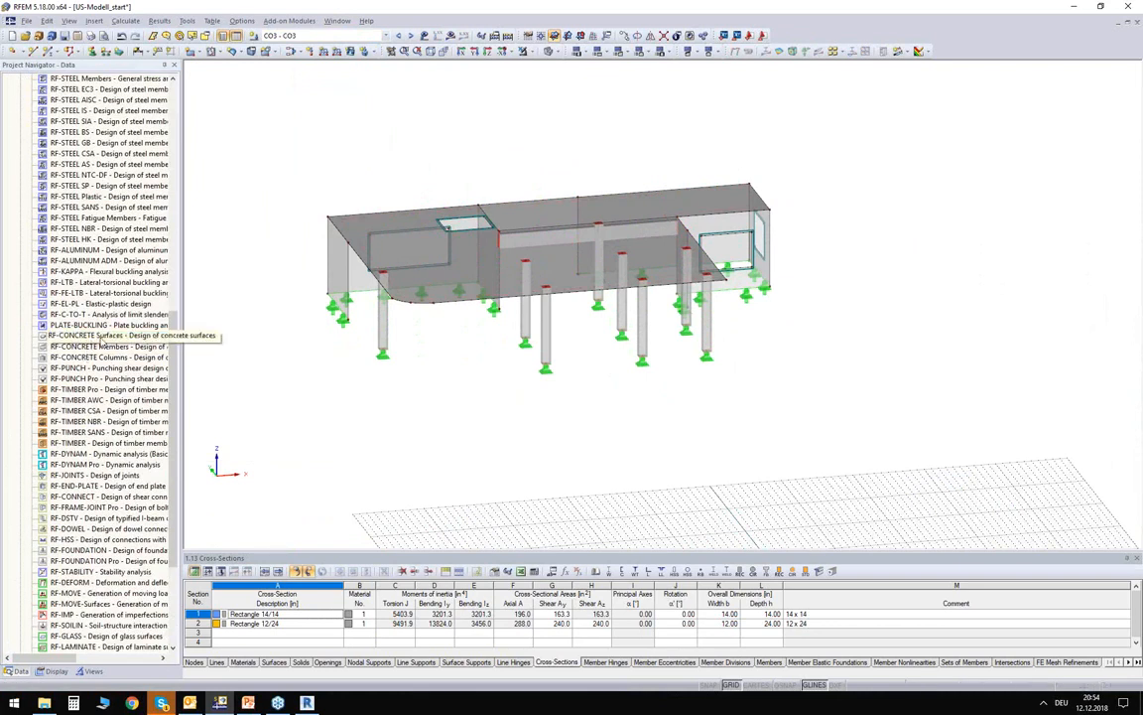
double_click(135, 336)
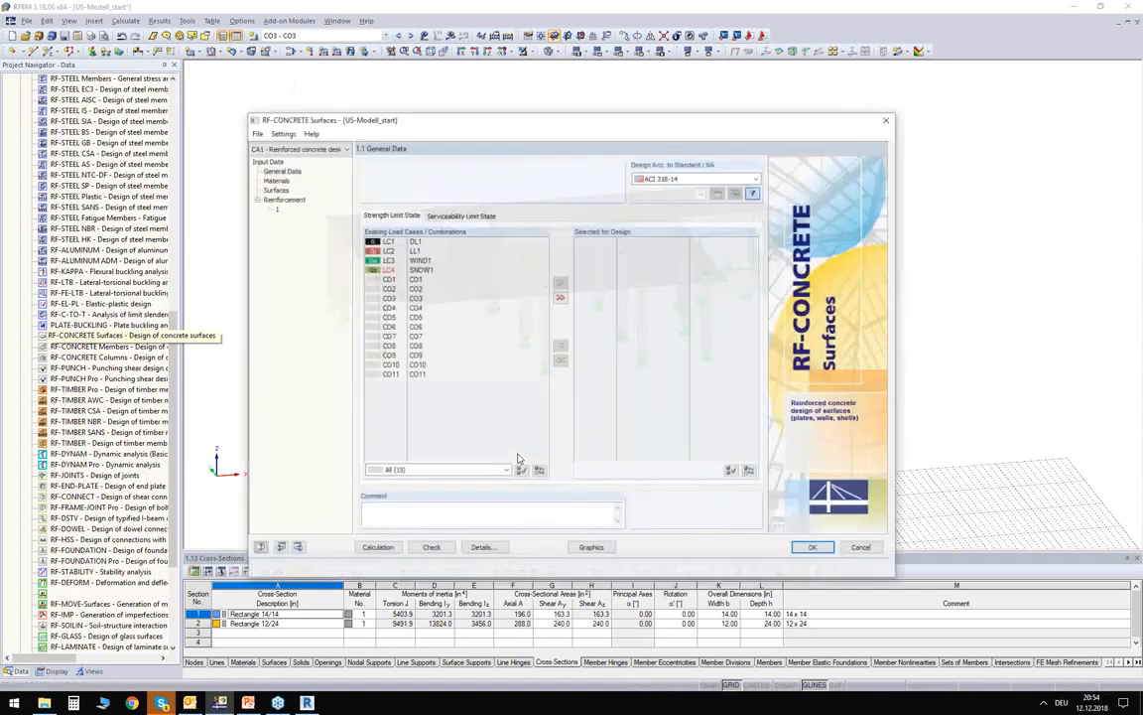
double_click(415, 298)
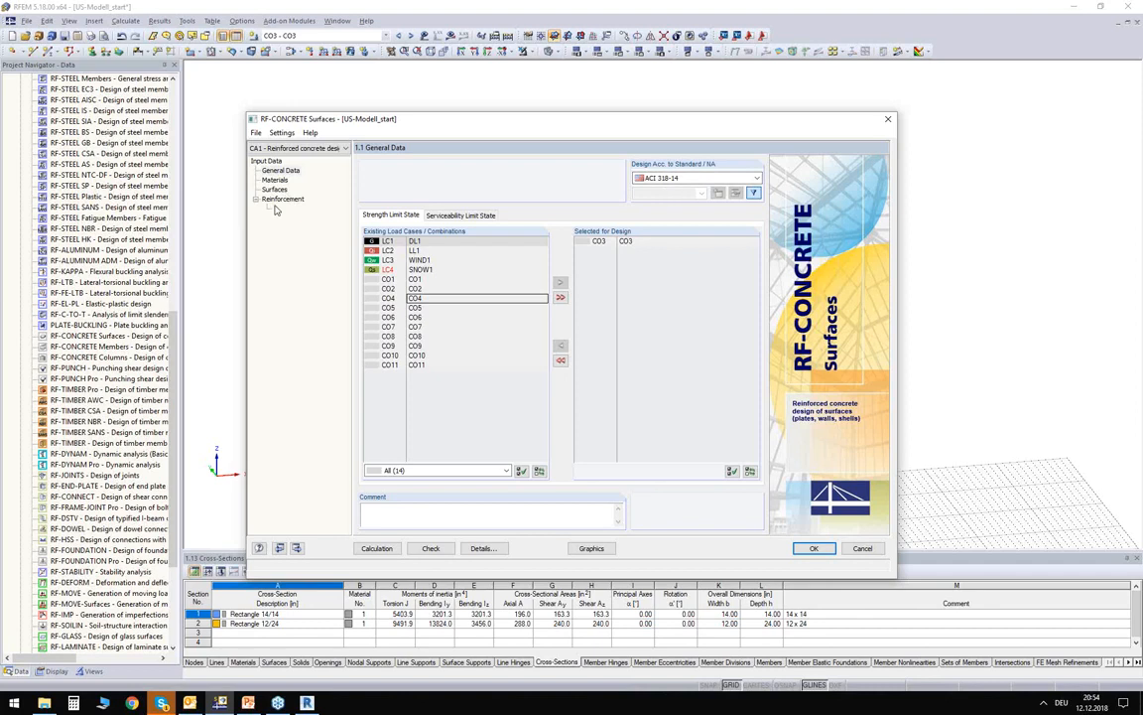
left_click(281, 199)
left_click(847, 191)
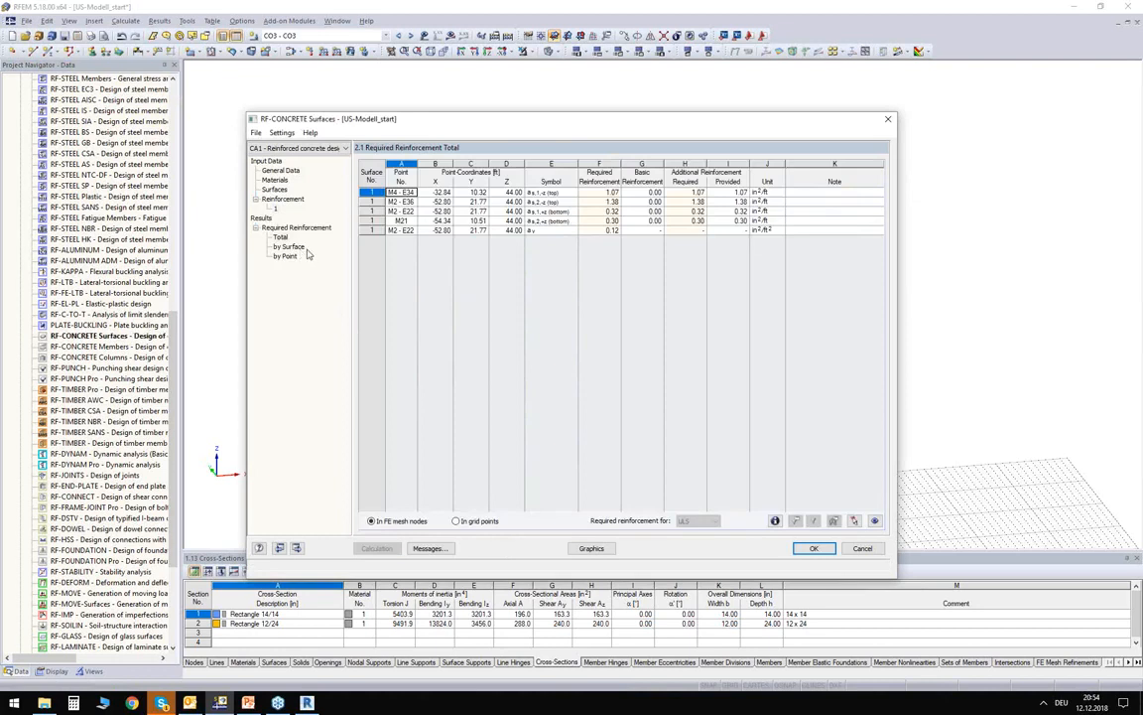
Review the required reinforcement values and display the as,1,+z (bottom) reinforcement graphically on the roof slab
left_click_drag(600, 192, 598, 232)
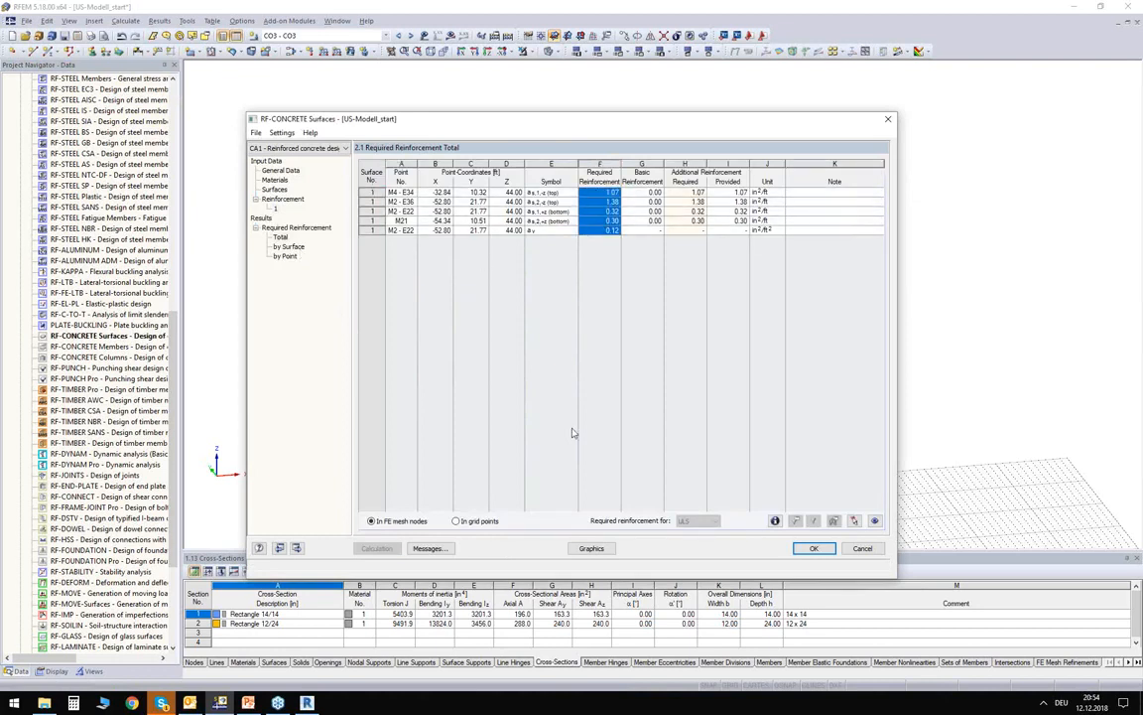
left_click(606, 545)
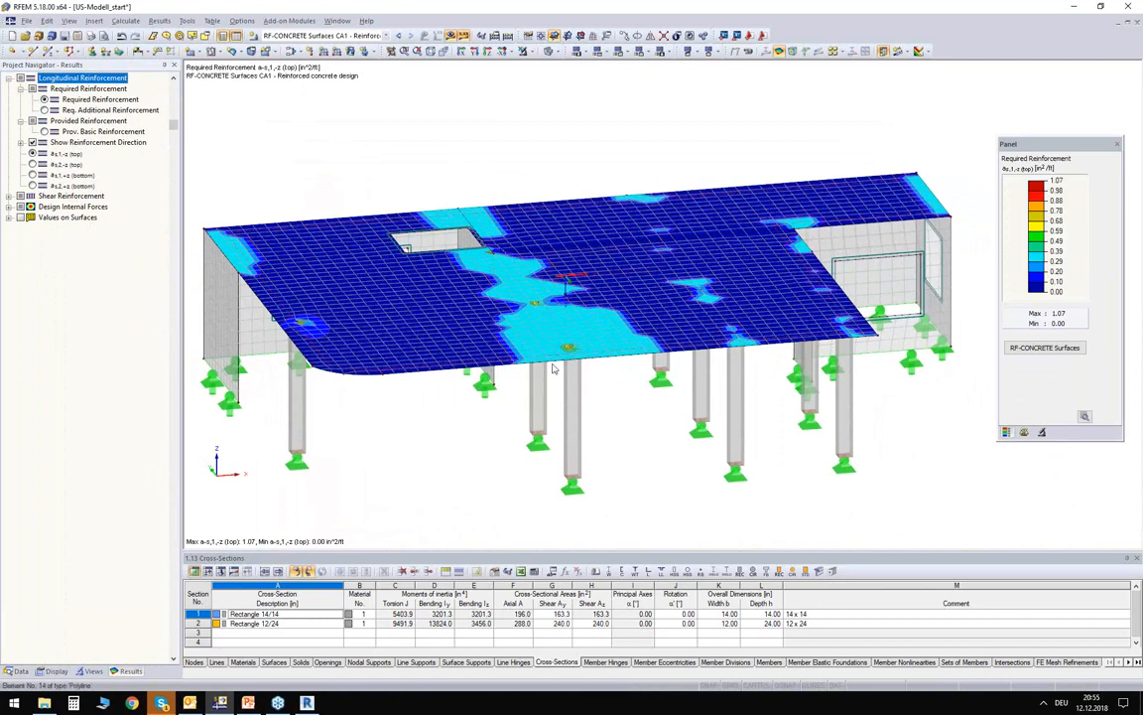
left_click(32, 175)
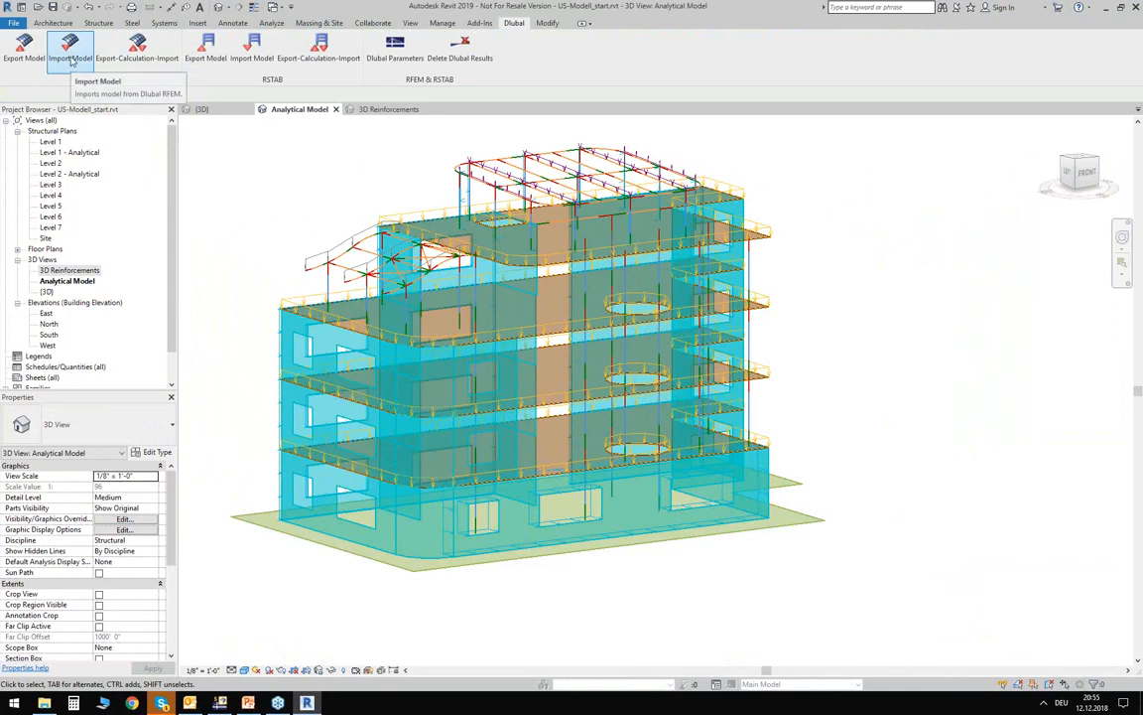
Switch to Revit and set up the RFEM import for all objects with structural data and loads but without importing reinforcements
left_click(70, 58)
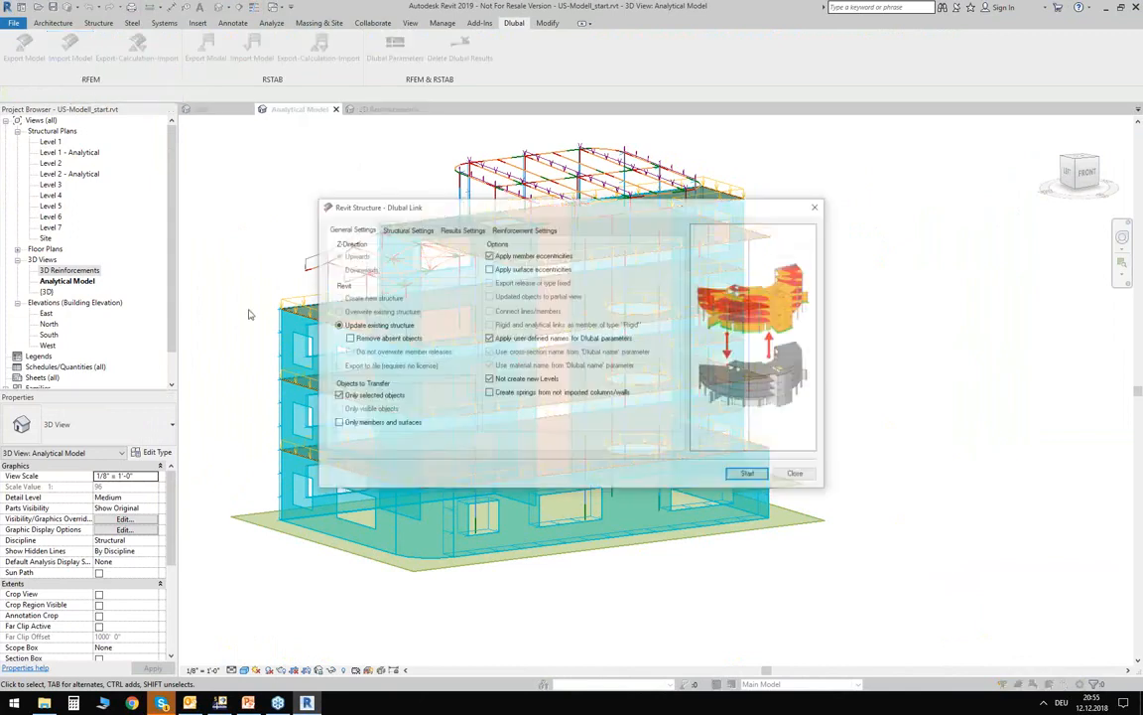
left_click(359, 396)
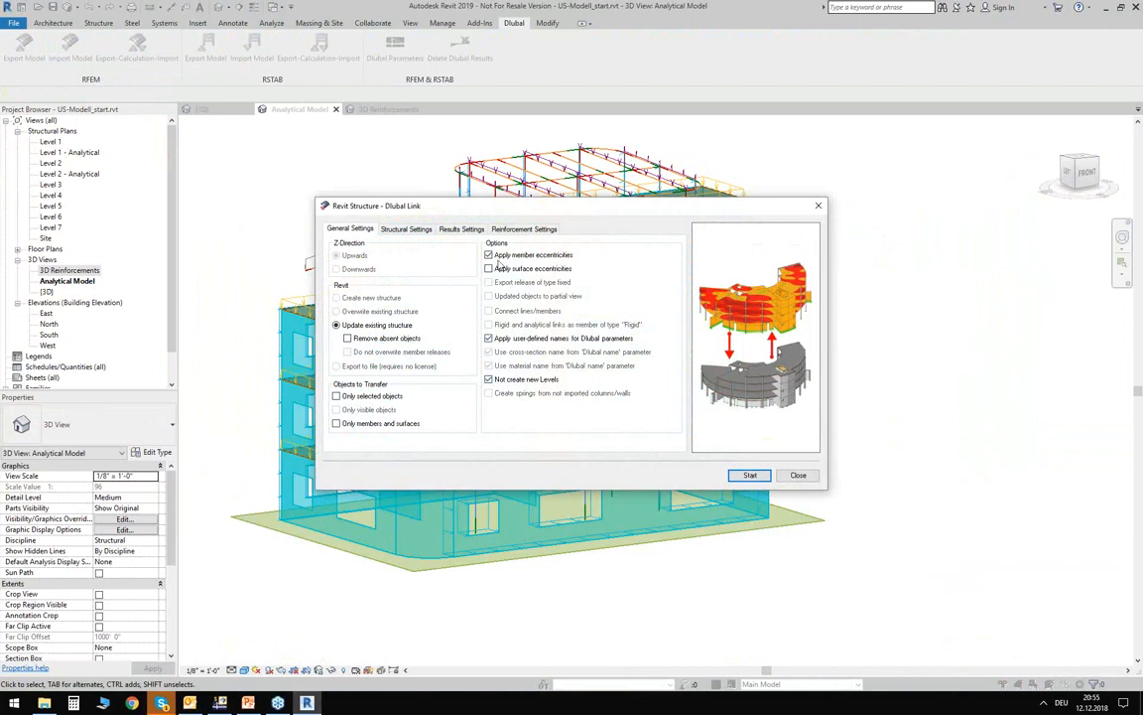
left_click(405, 229)
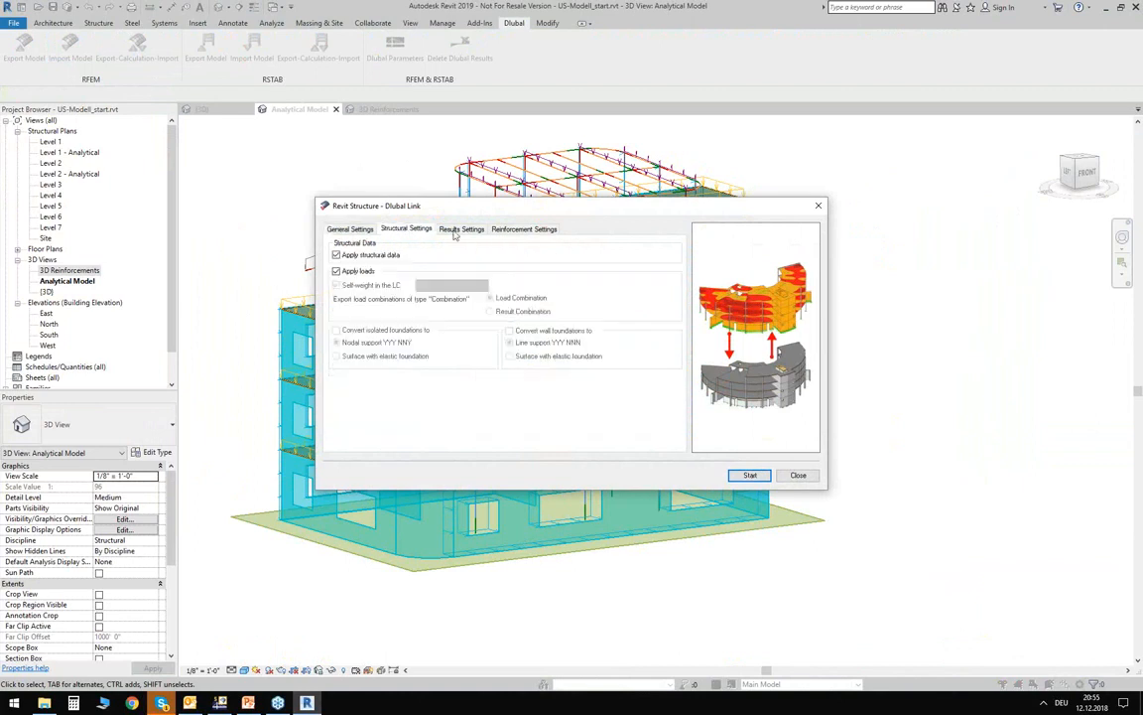
left_click(473, 232)
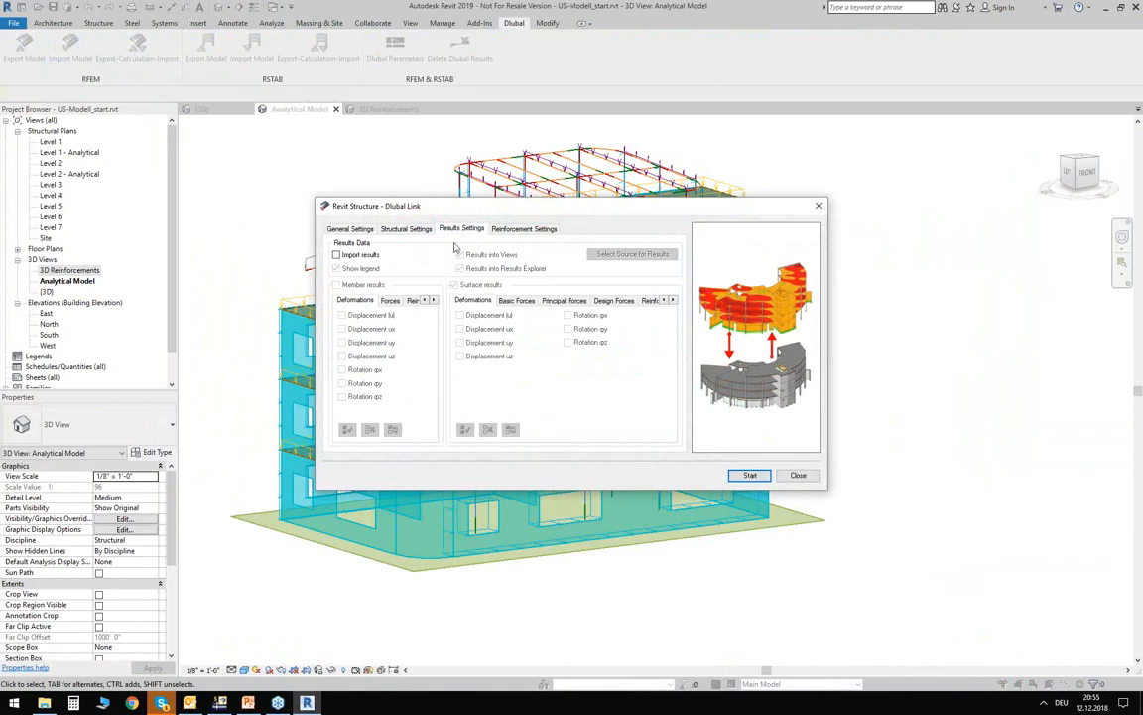
left_click(502, 228)
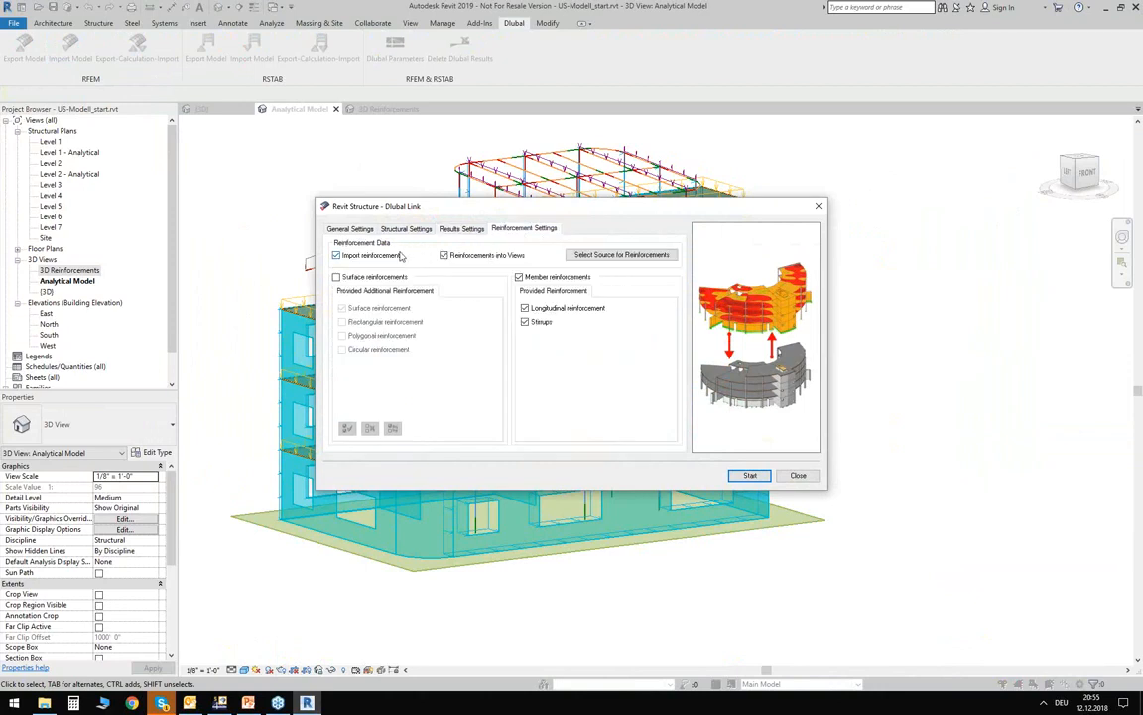
left_click(337, 255)
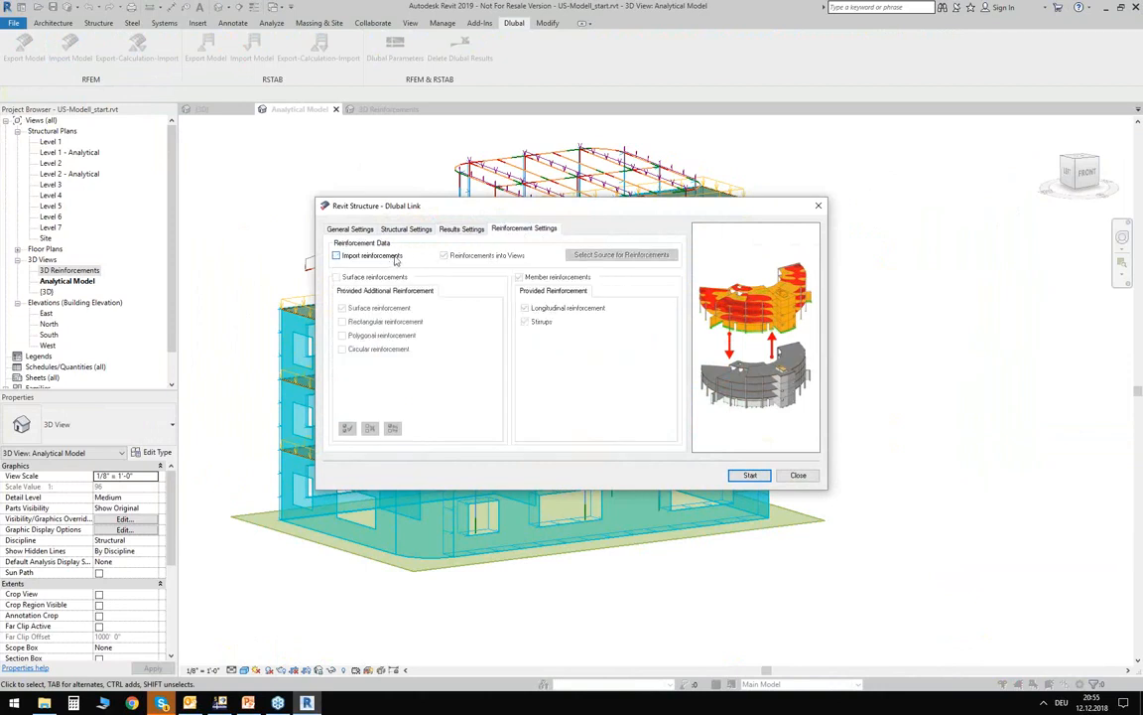
Enable the results import for surface results, with required ULS reinforcement in all top and bottom directions plus asw
left_click(459, 229)
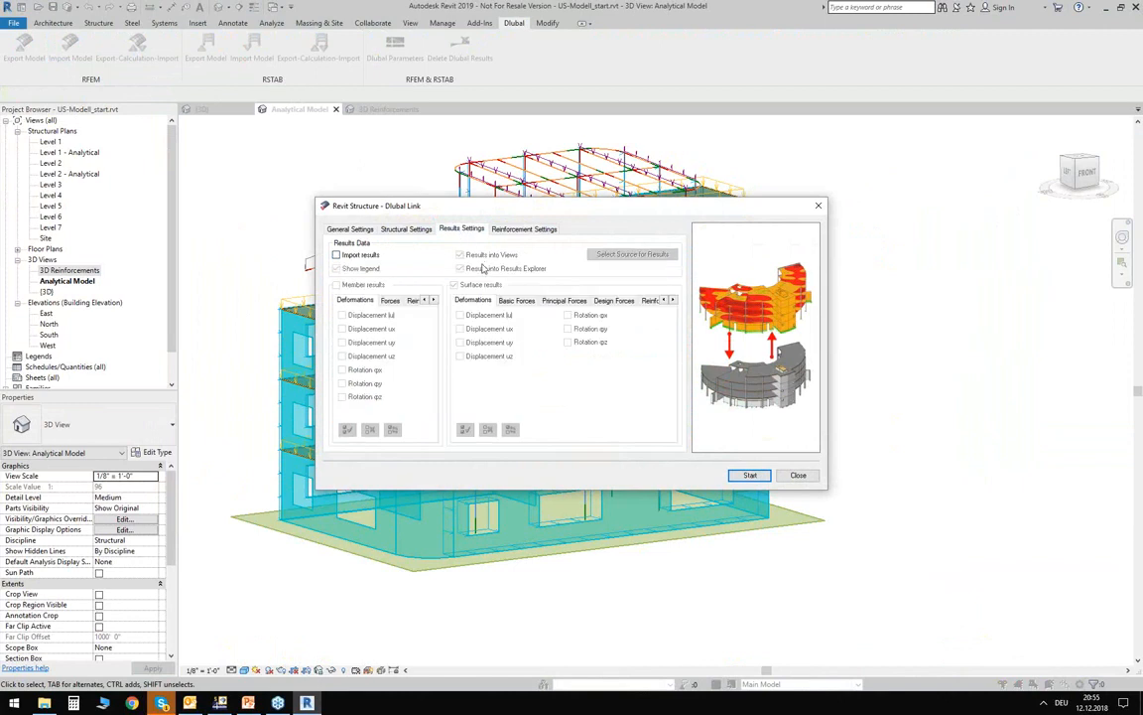
left_click(336, 255)
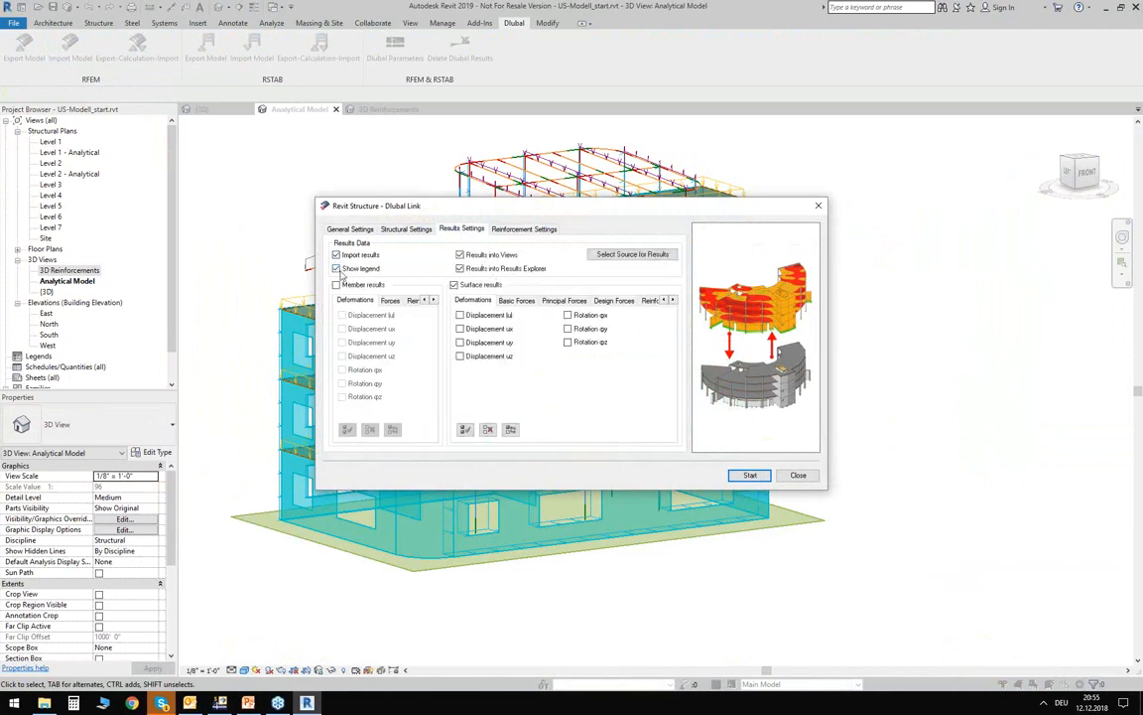
left_click(650, 301)
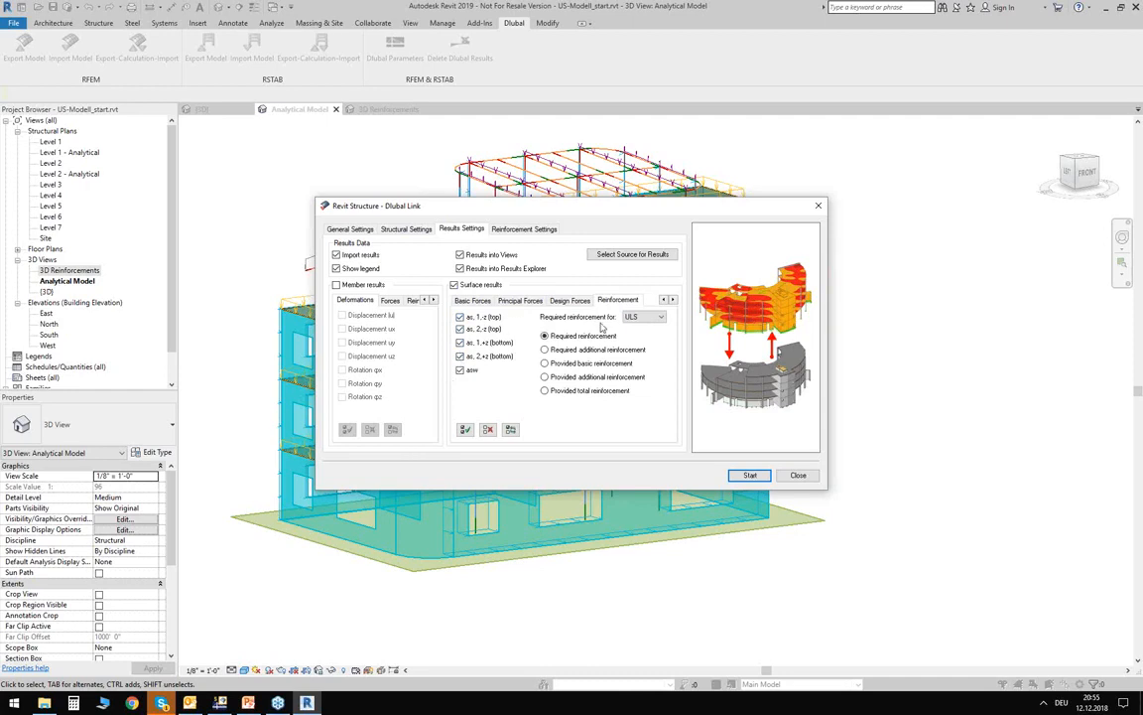
Run the import from RFEM, close the finished import log, and show the RF-CONCRETE Surfaces CA1 results view
left_click(750, 475)
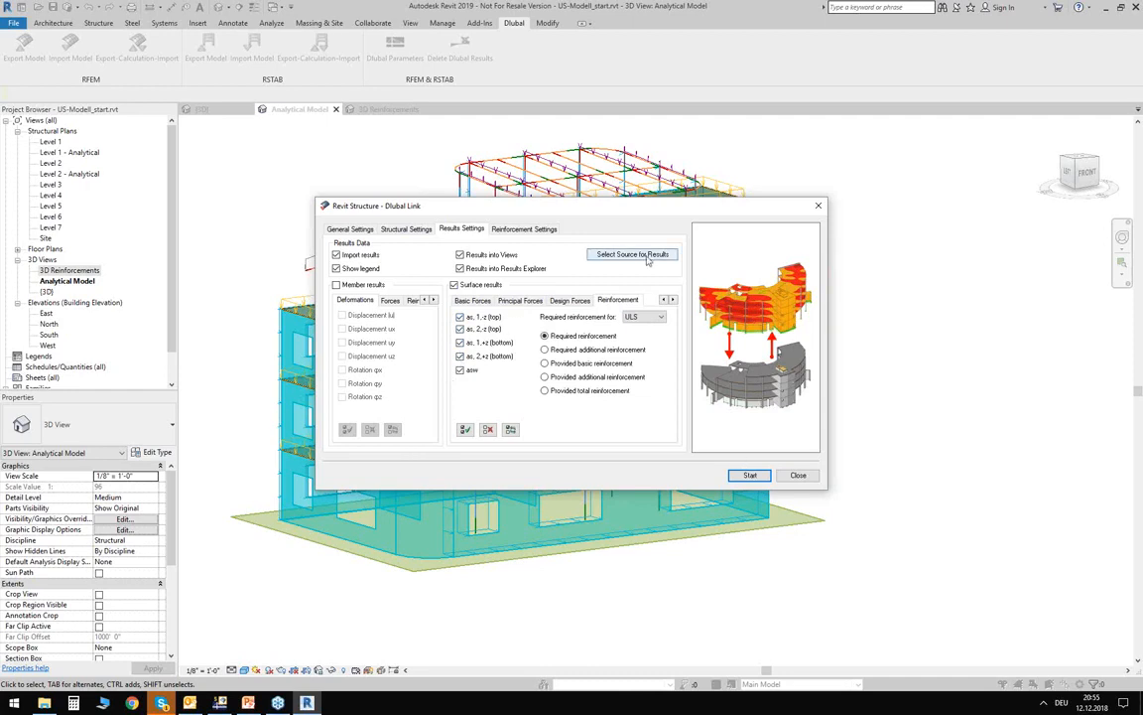
left_click(142, 269)
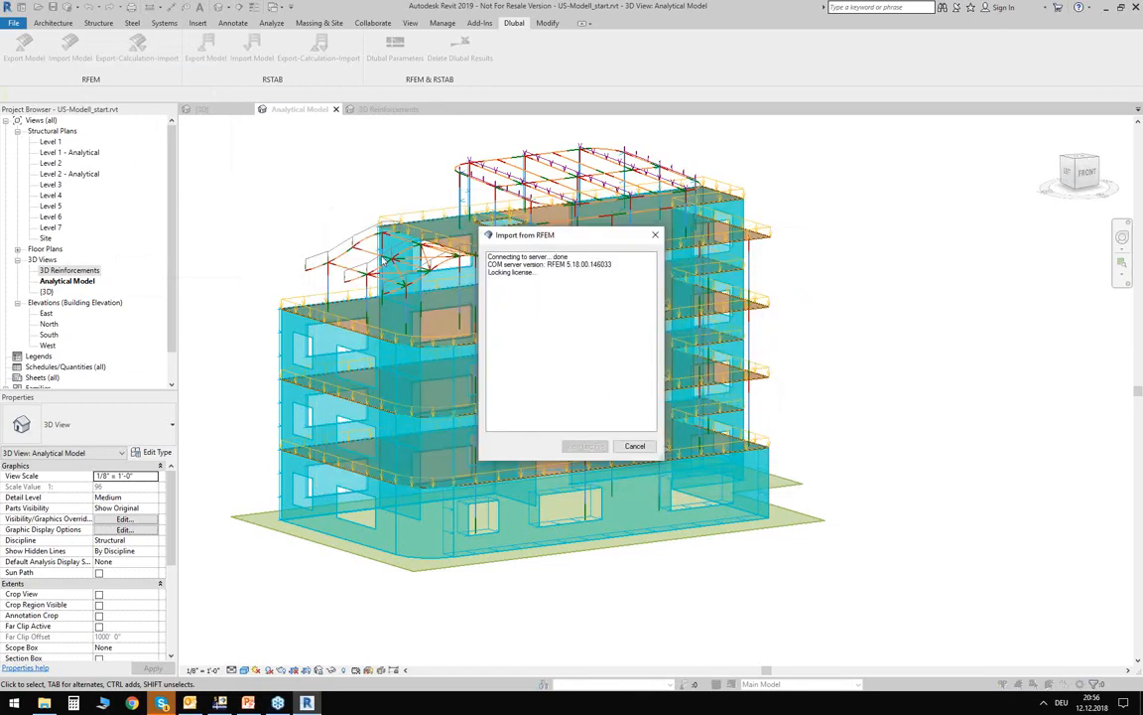
left_click(571, 449)
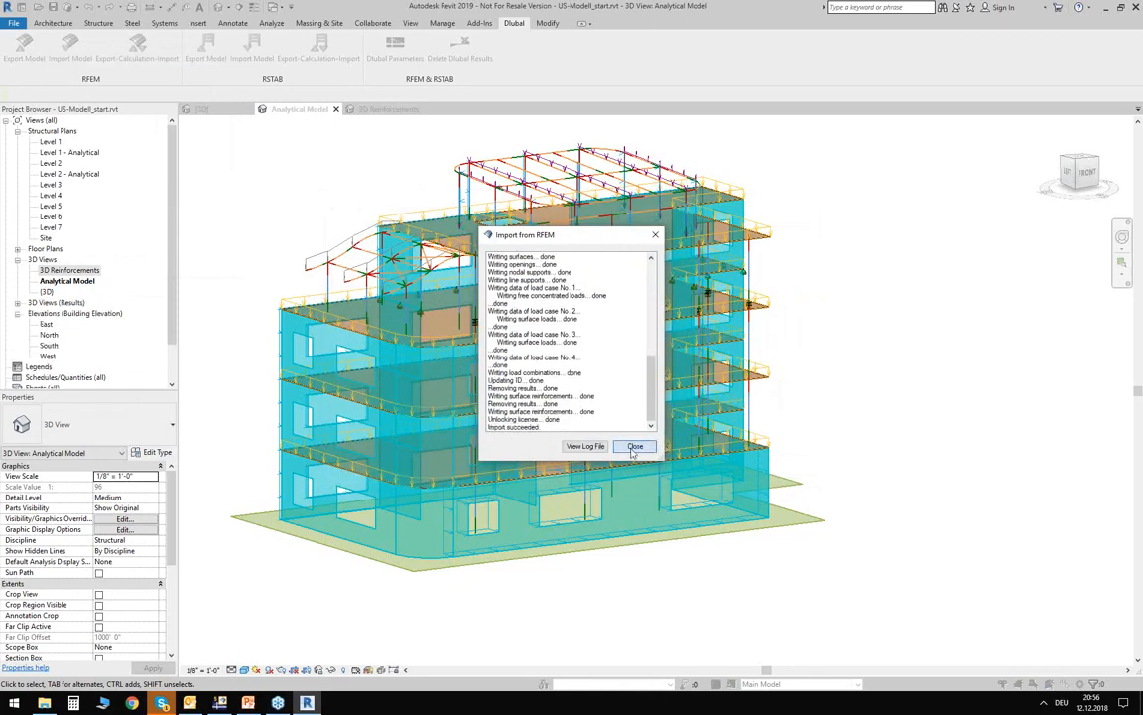
left_click(634, 446)
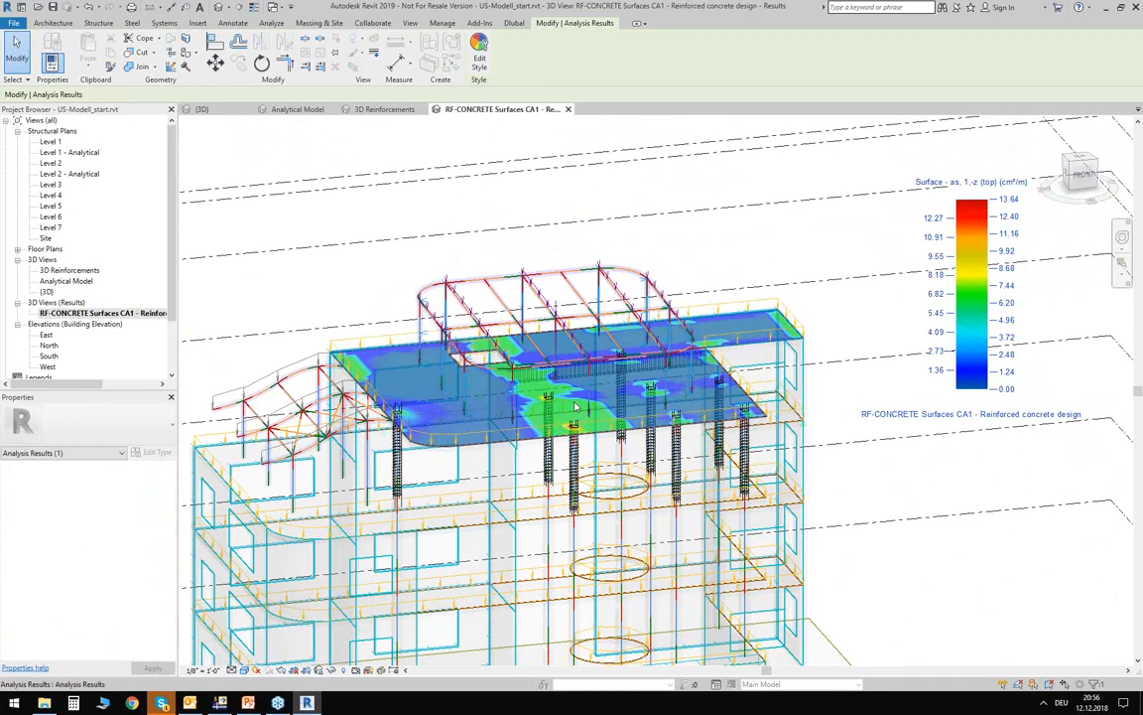
Open the Results Explorer and display the Area AXX Bottom required reinforcement on the surfaces with the Colored surfaces - Dlubal style
left_click(271, 23)
left_click(1123, 59)
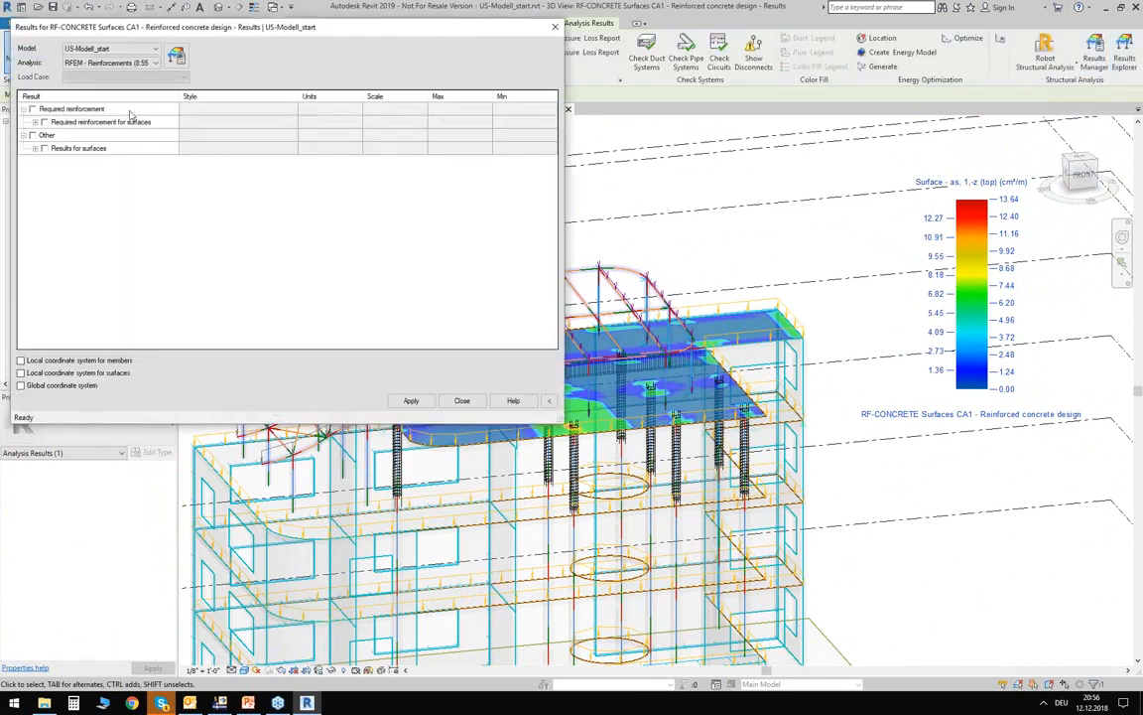
left_click(35, 121)
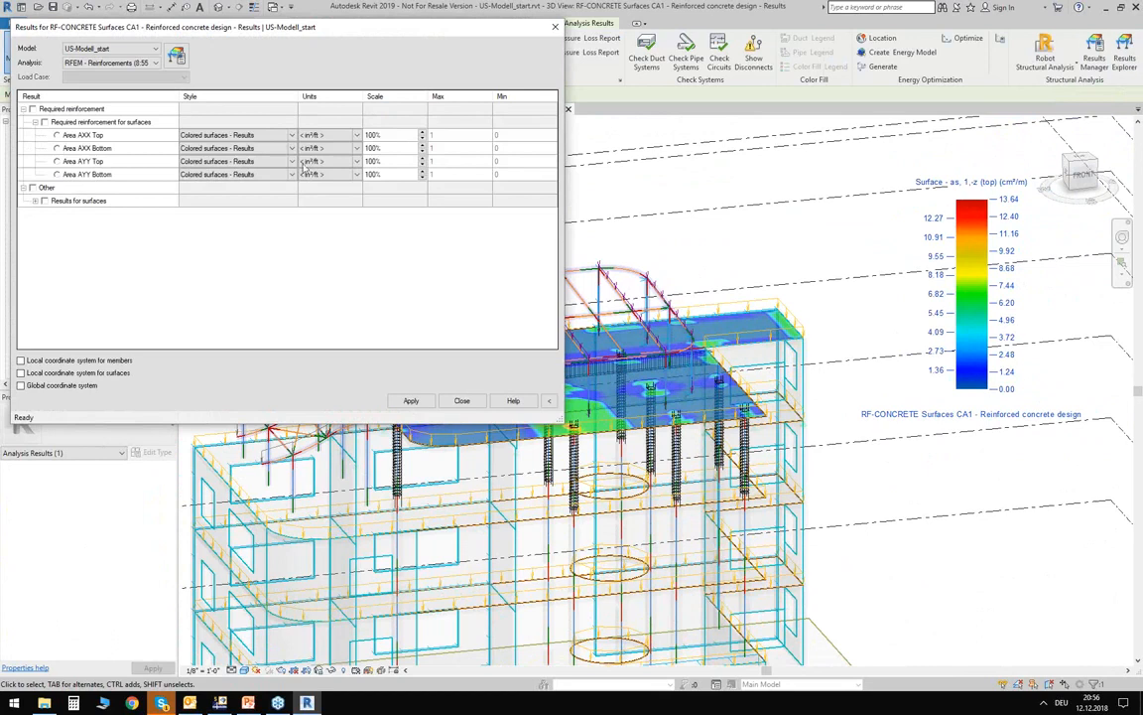
left_click(58, 148)
left_click(290, 149)
left_click(243, 168)
left_click(410, 402)
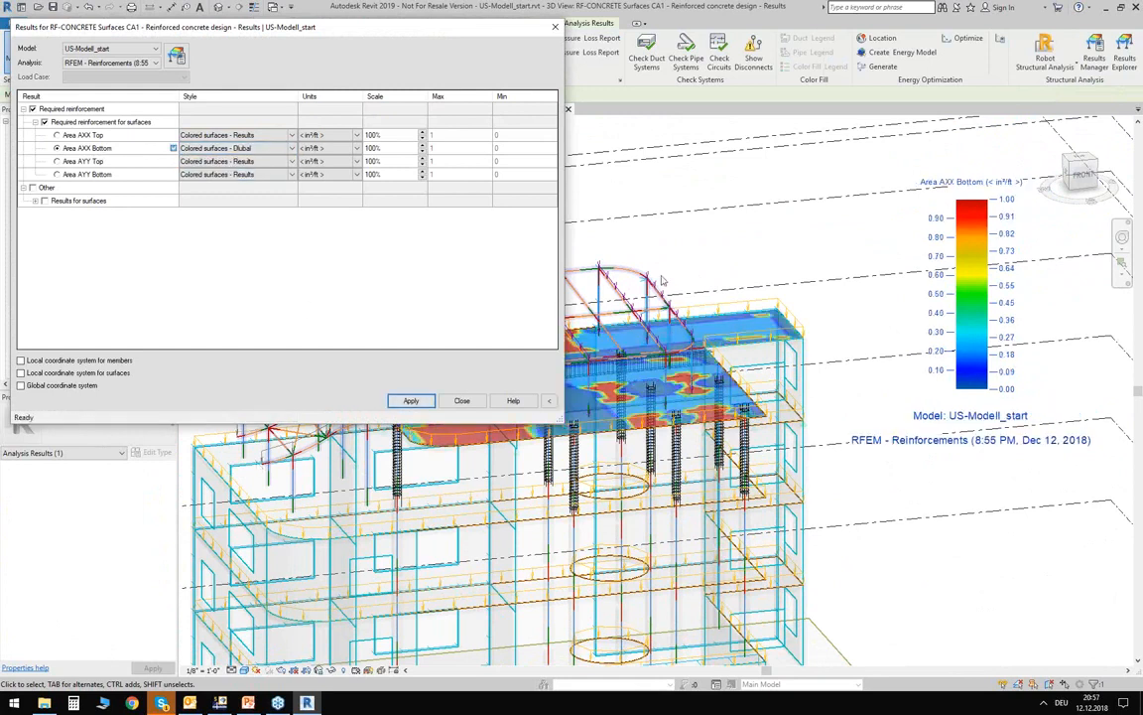
left_click_drag(446, 30, 678, 536)
scroll(347, 422, "up", 5)
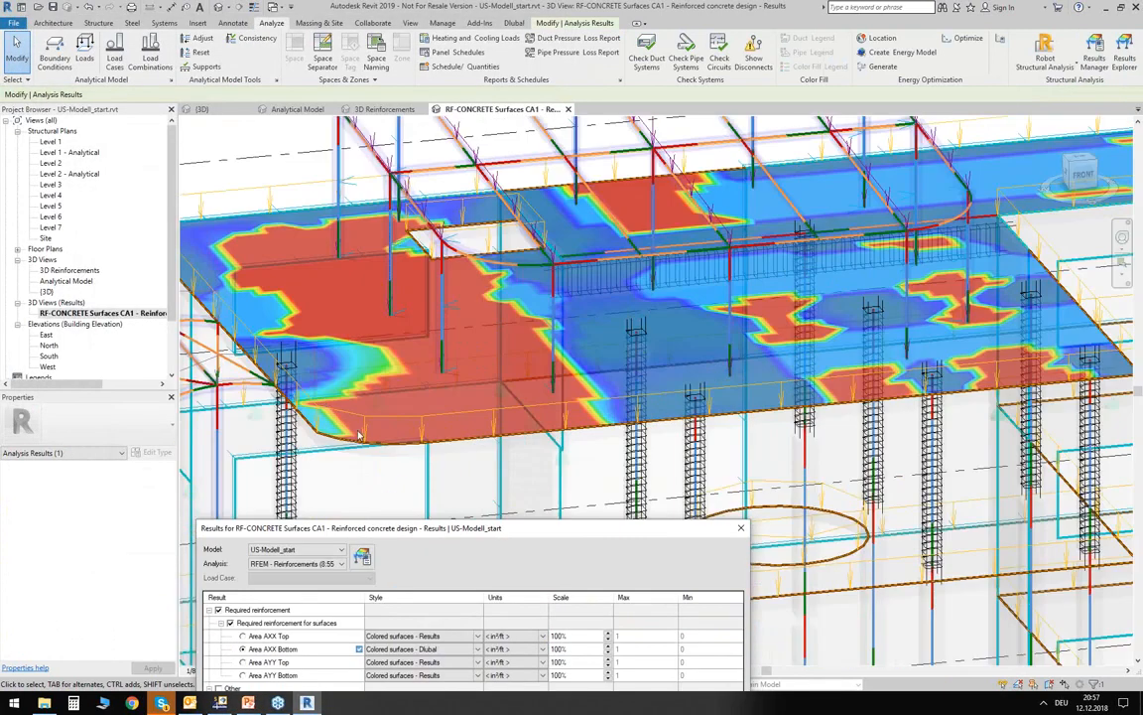
scroll(528, 362, "down", 3)
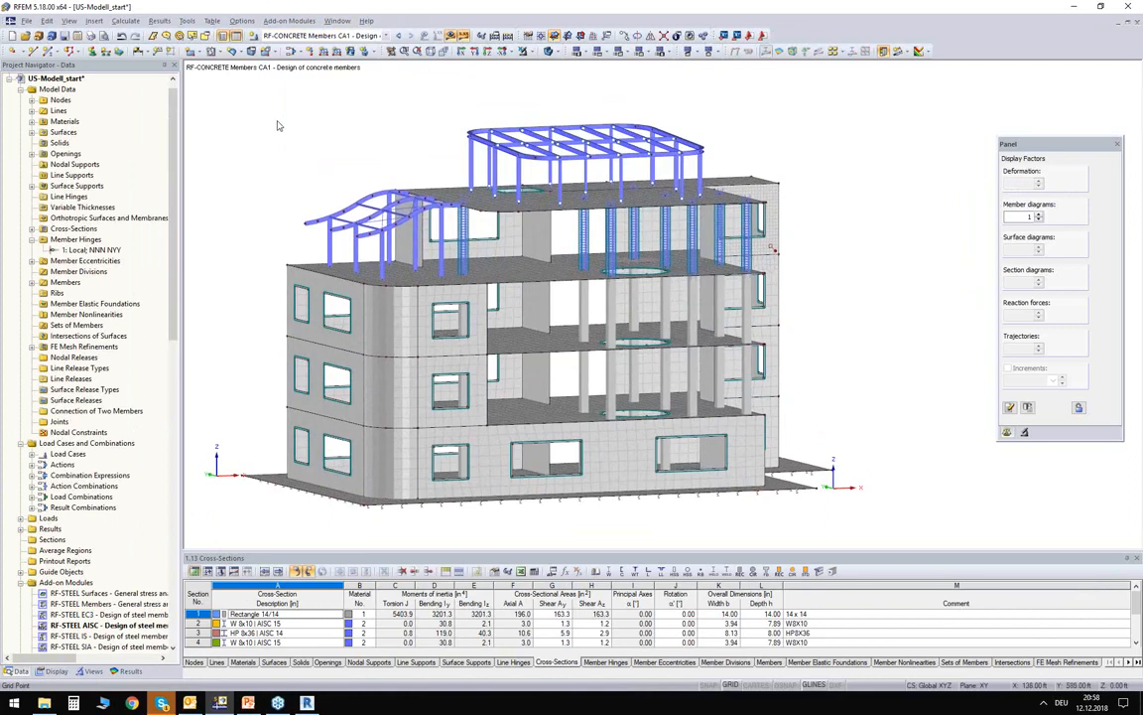
Switch from RFEM to Revit and create a new project from a Structural Analysis template
left_click_drag(213, 97, 649, 401)
left_click_drag(836, 483, 232, 300)
middle_click_drag(231, 304, 235, 330, "ctrl")
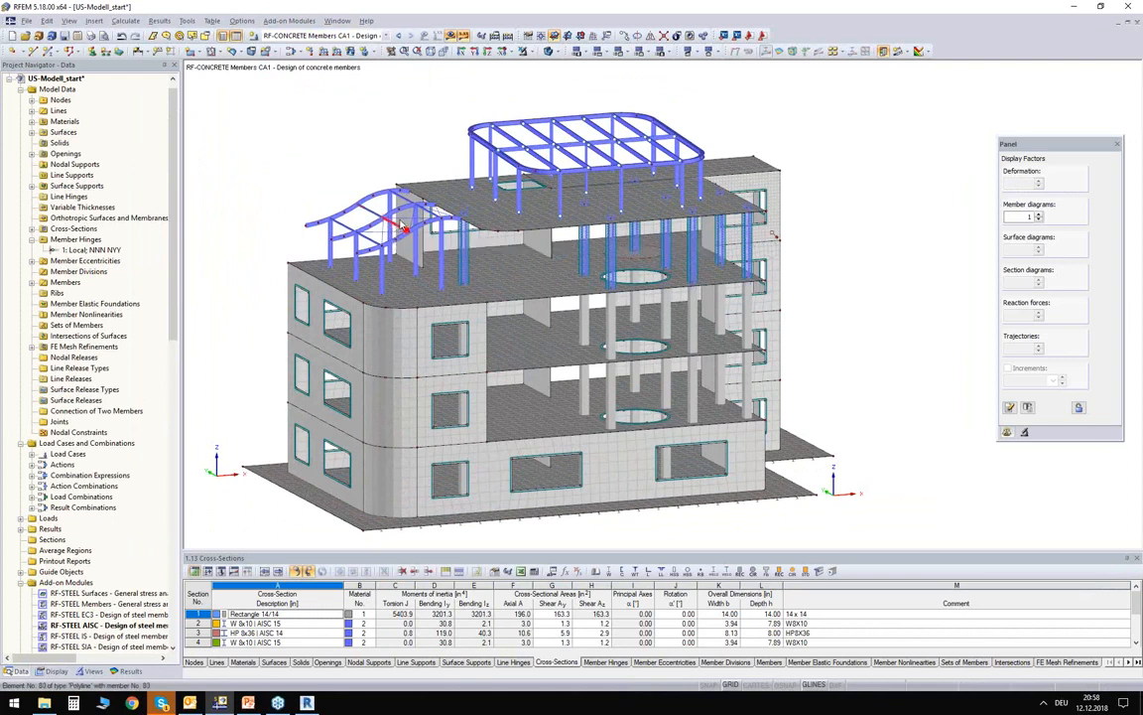
key("alt+Tab")
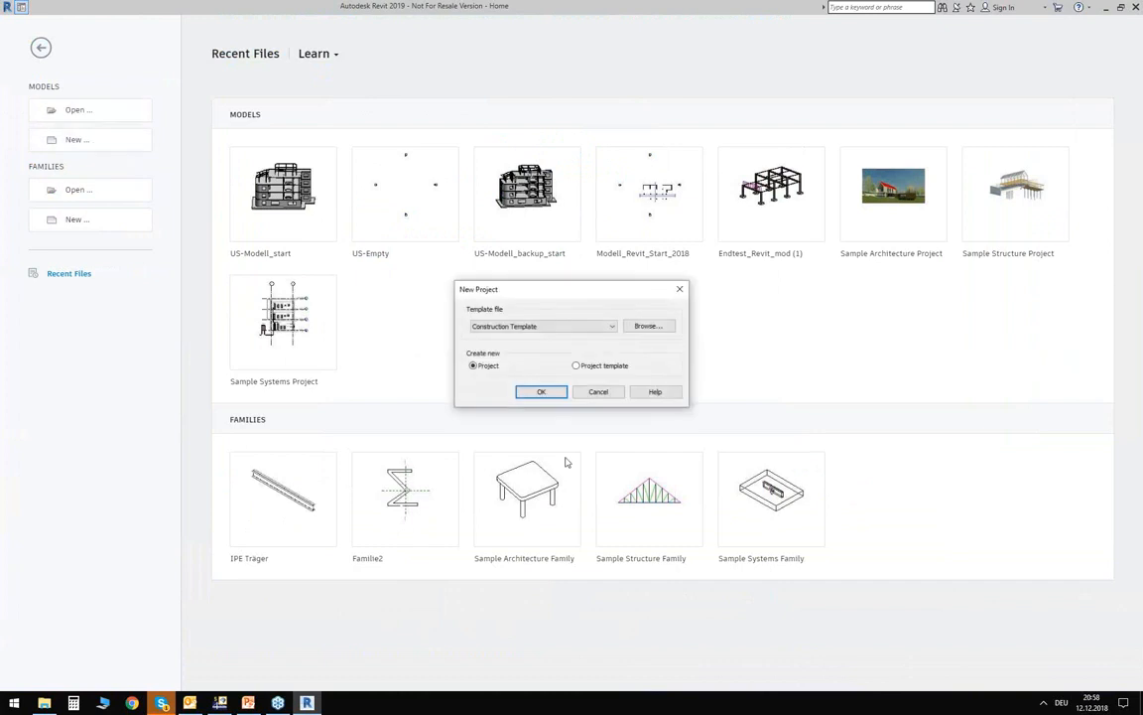
left_click(504, 326)
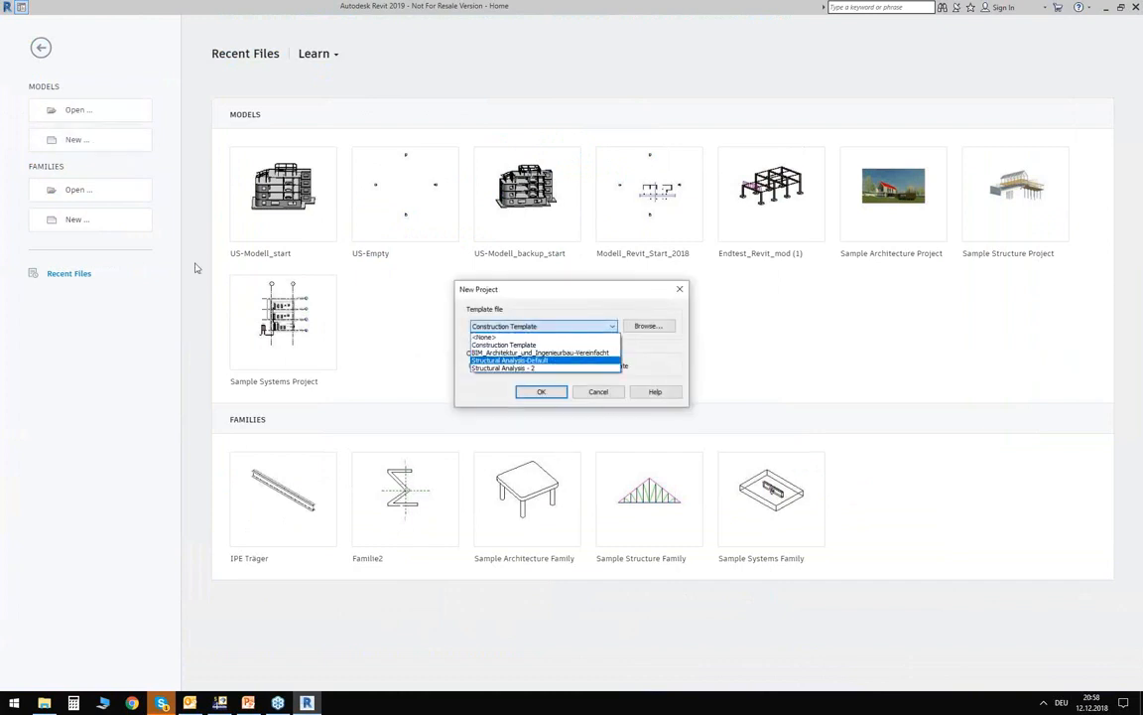
left_click(556, 367)
left_click(566, 392)
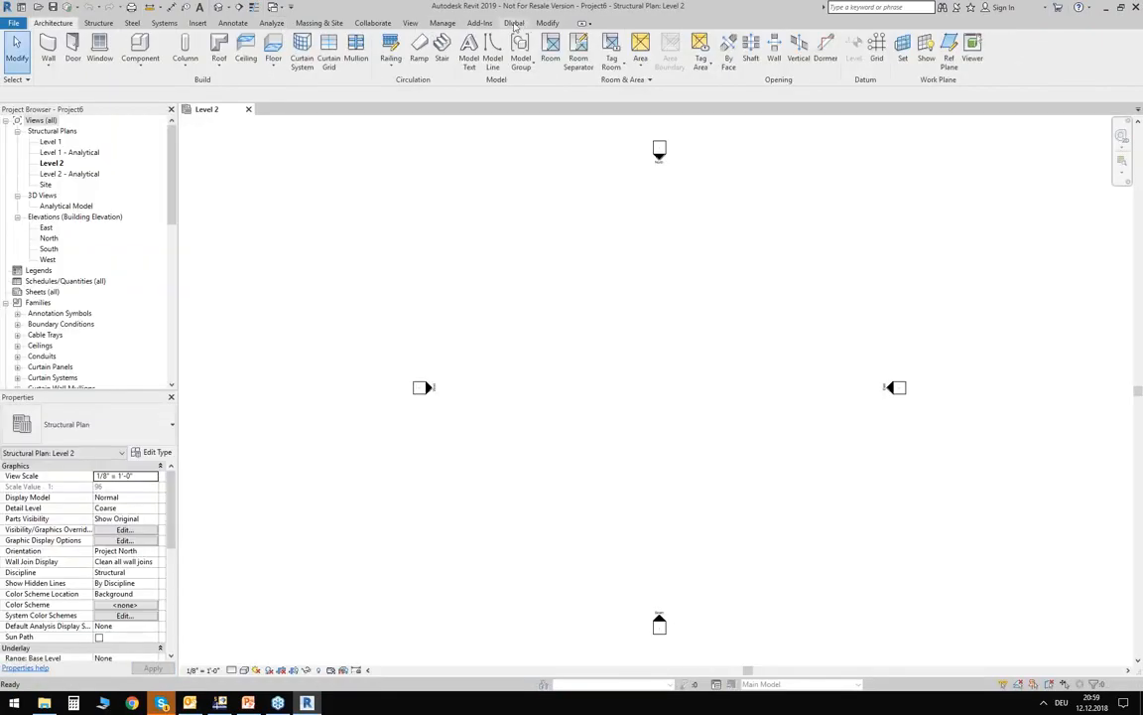
Set up an RFEM model import that applies member eccentricities and structural data but no loads
left_click(514, 24)
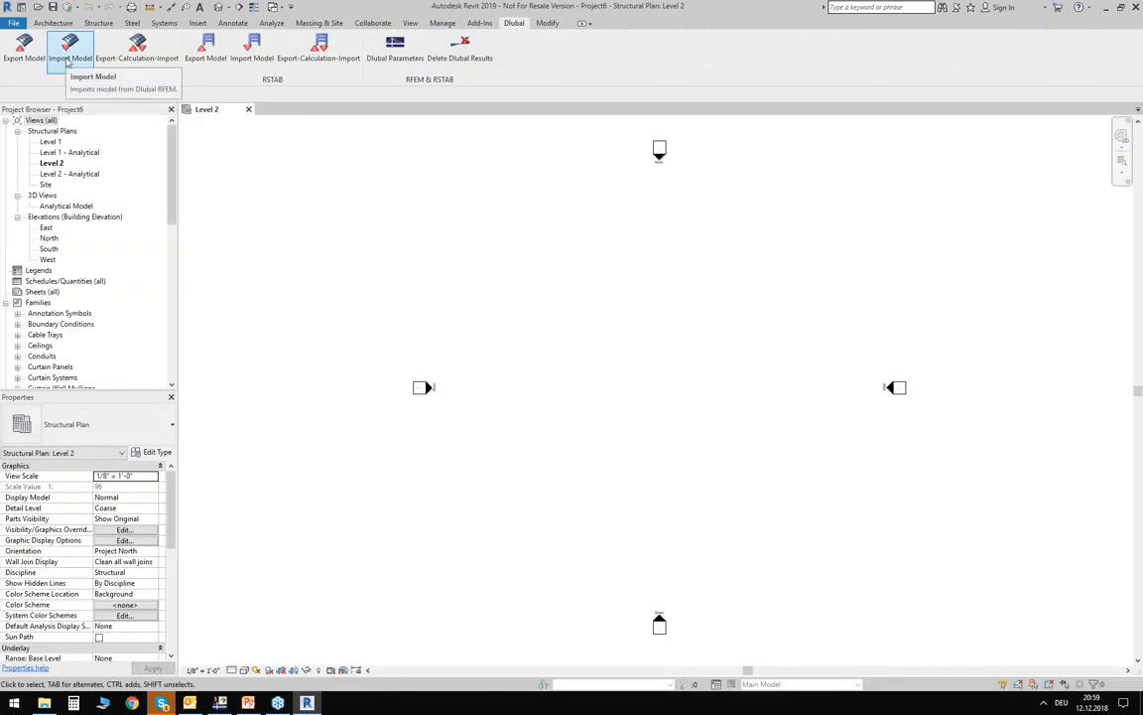
left_click(67, 61)
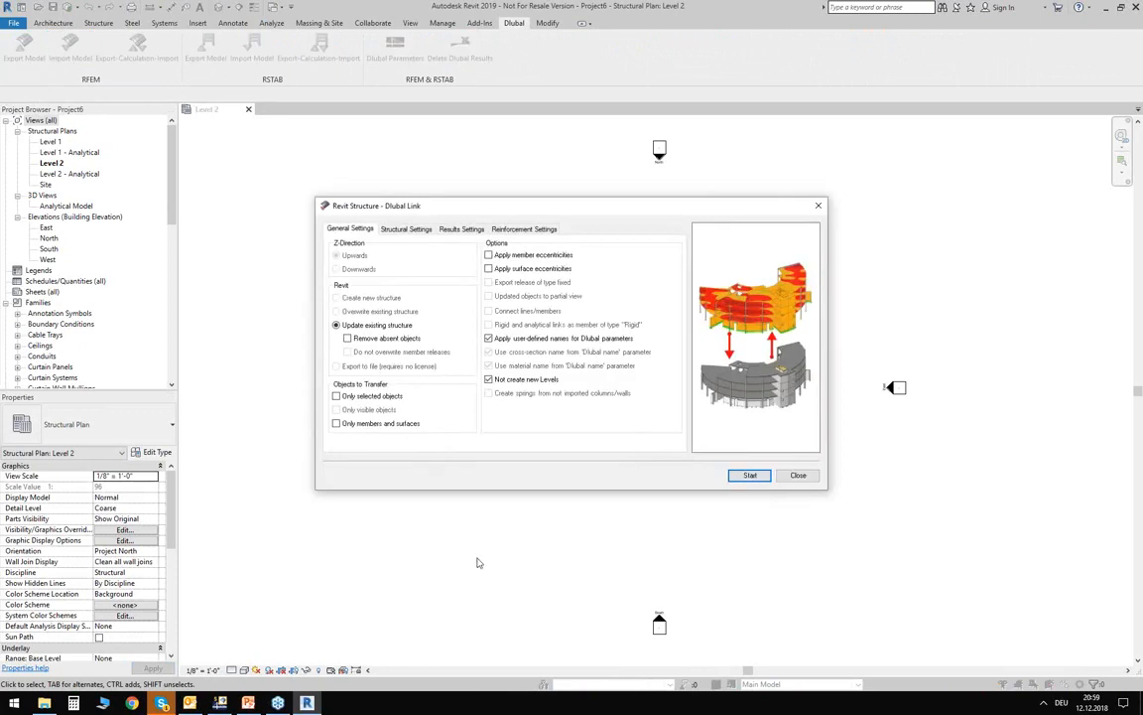
left_click(521, 256)
left_click(407, 230)
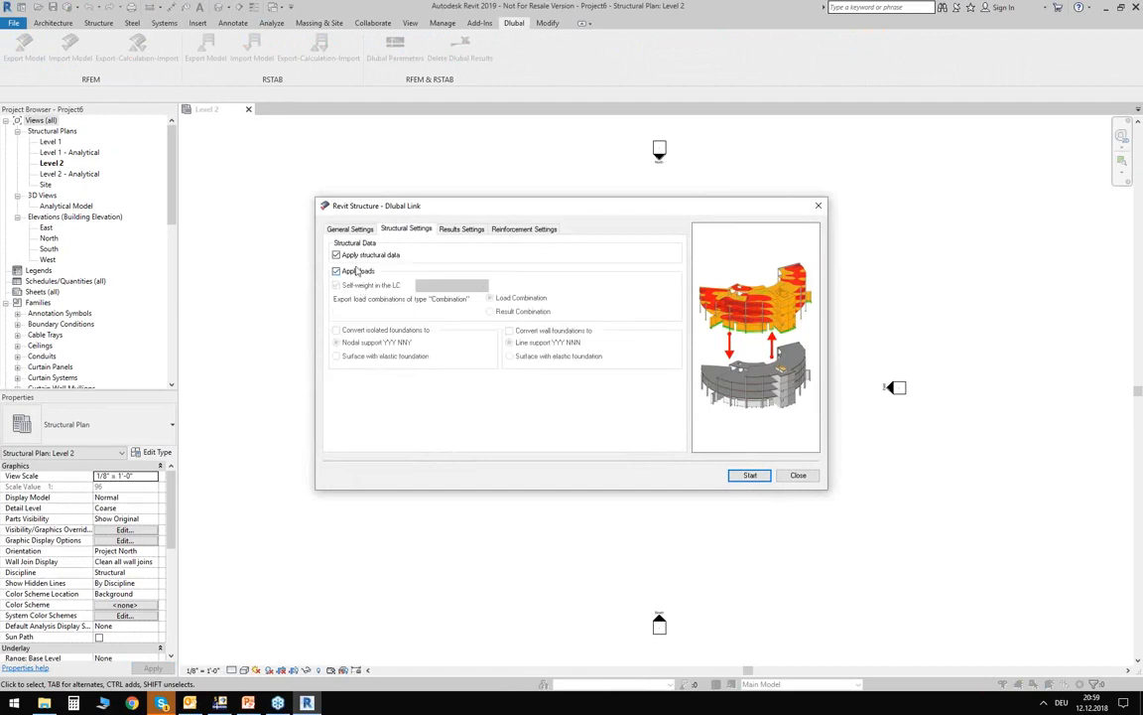
left_click(364, 275)
Exclude the results from the RFEM import, check the reinforcement settings, and start the import
left_click(461, 230)
left_click(336, 255)
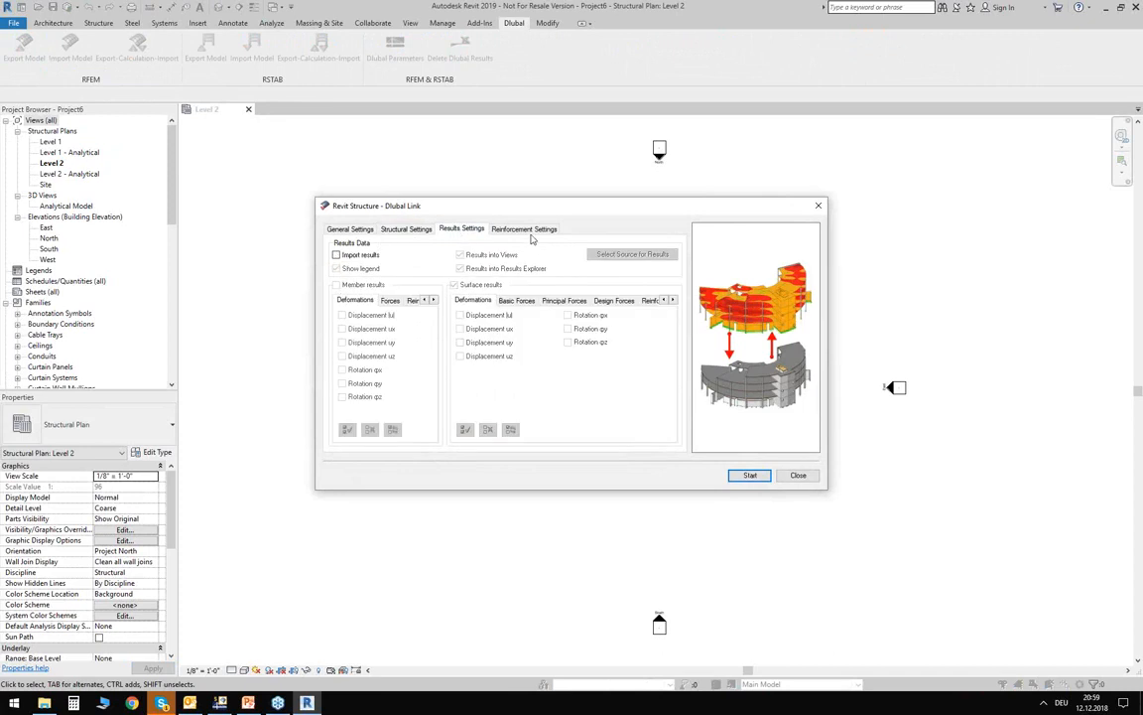
left_click(529, 231)
left_click(350, 229)
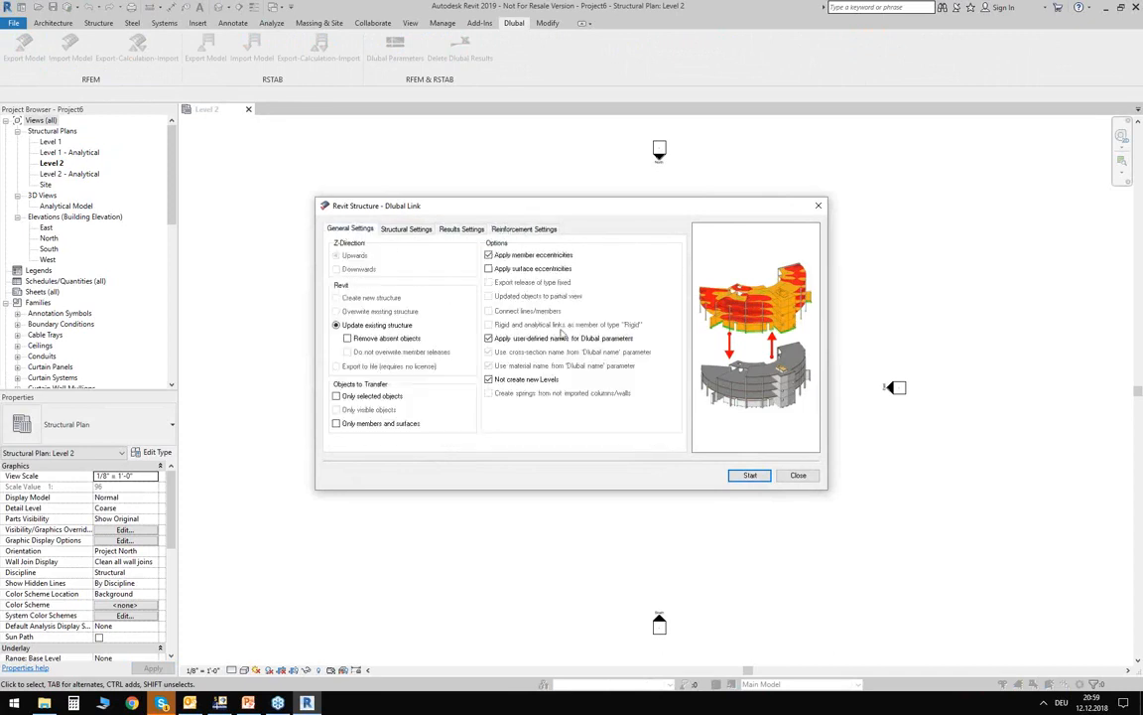
left_click(750, 474)
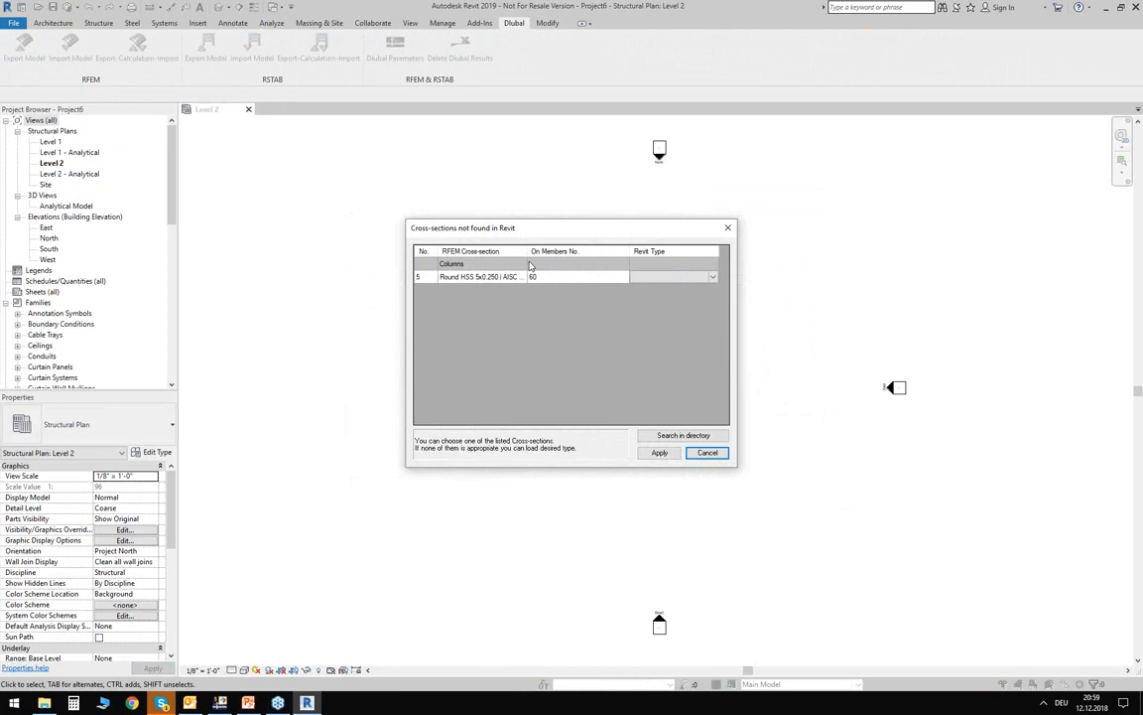
Widen the RFEM Cross-section column to read the missing section, and view the Conversion Tables and Dlubal Parameter slide in PowerPoint before returning to Revit
left_click_drag(526, 251, 536, 252)
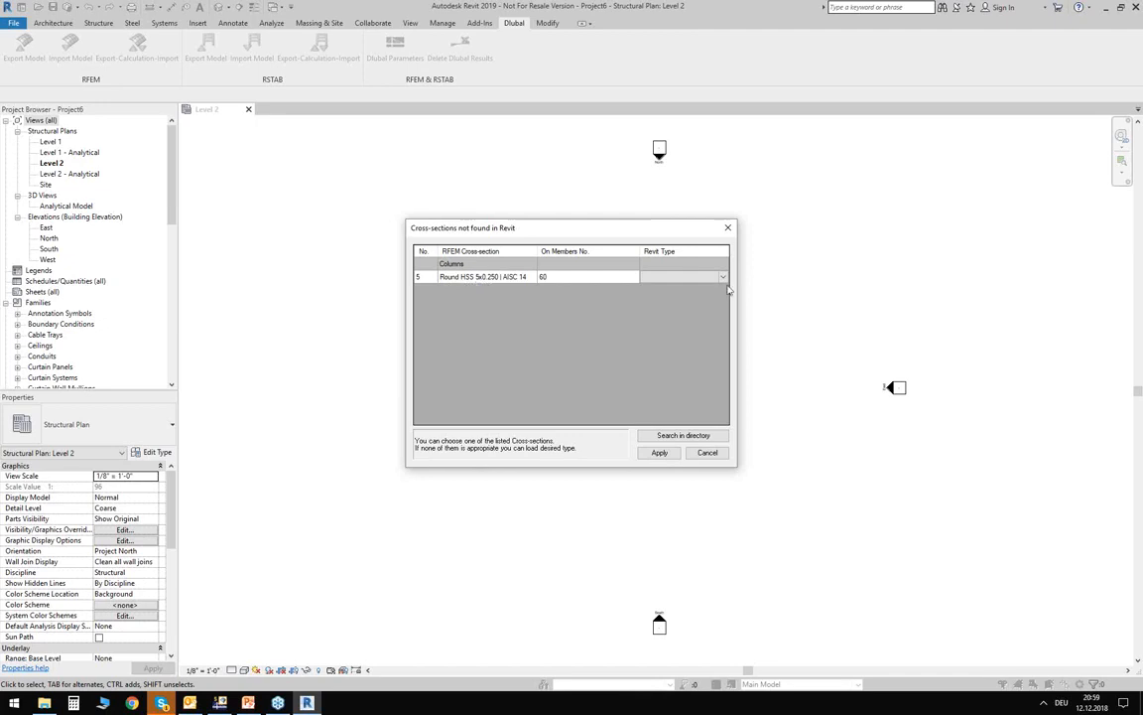
left_click(650, 278)
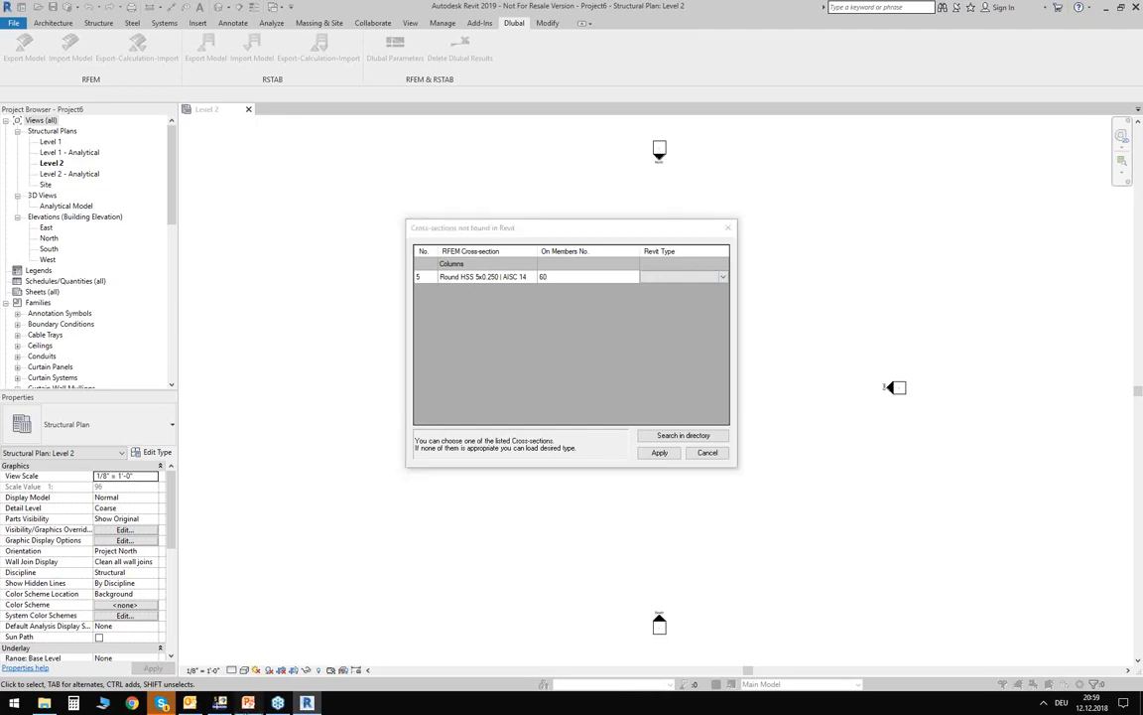
left_click(248, 703)
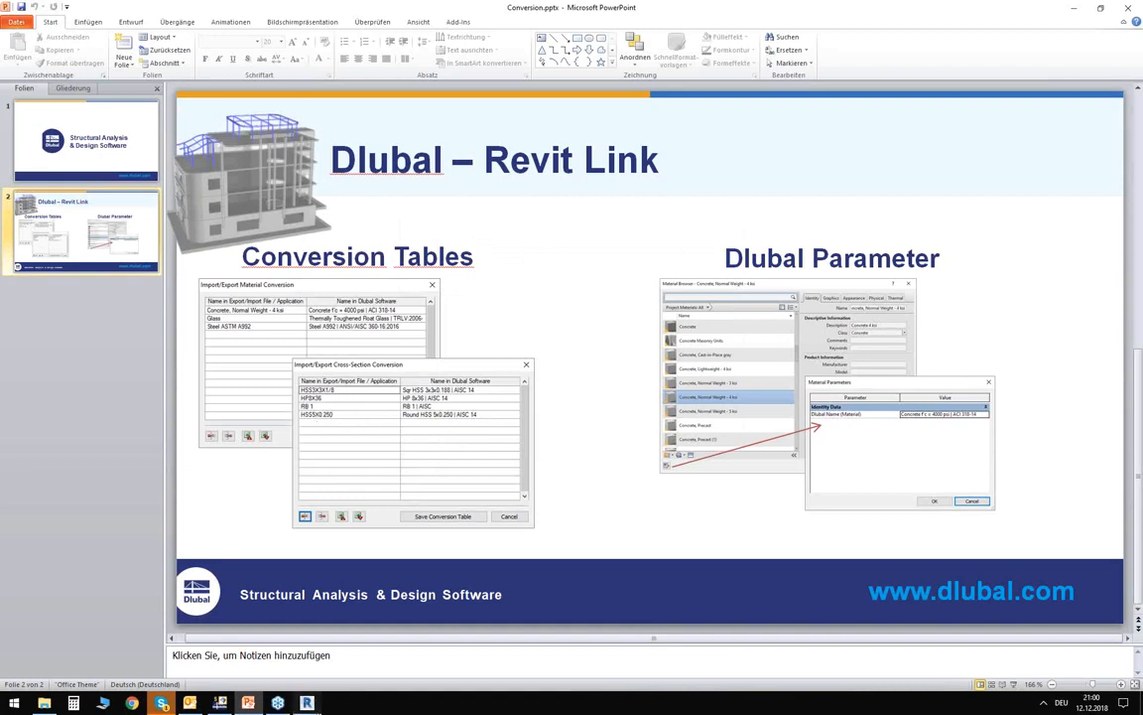
left_click(307, 702)
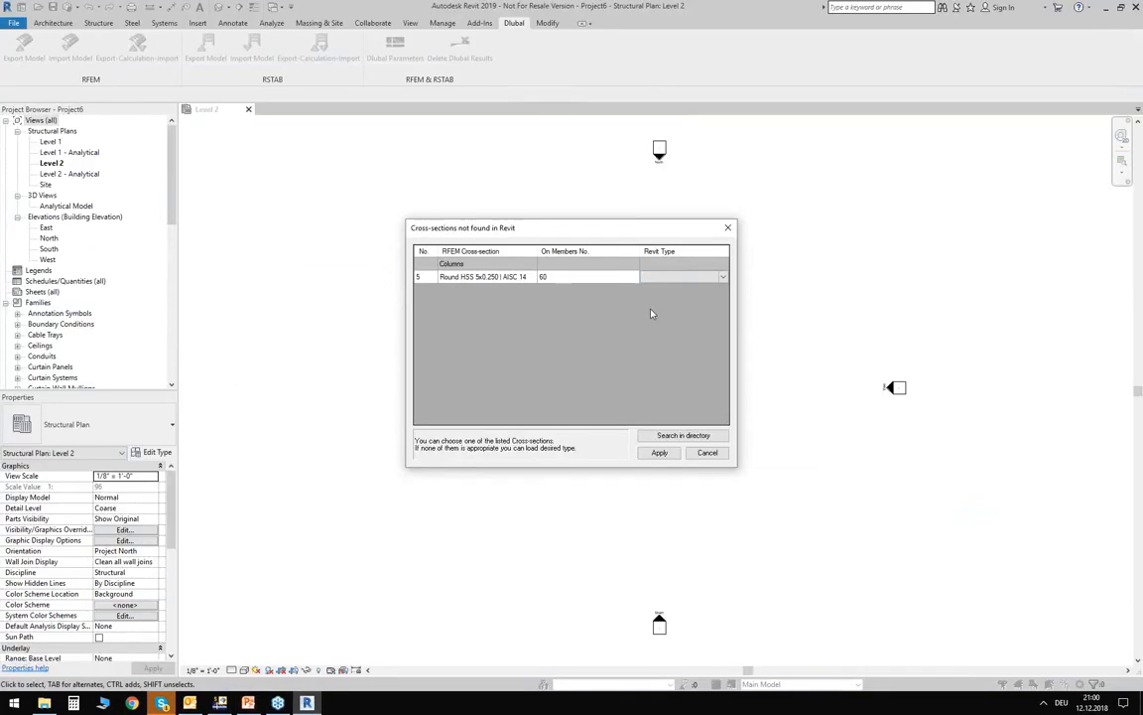
mouse_move(643, 227)
left_mouse_down()
mouse_move(630, 251)
mouse_move(630, 229)
left_mouse_up()
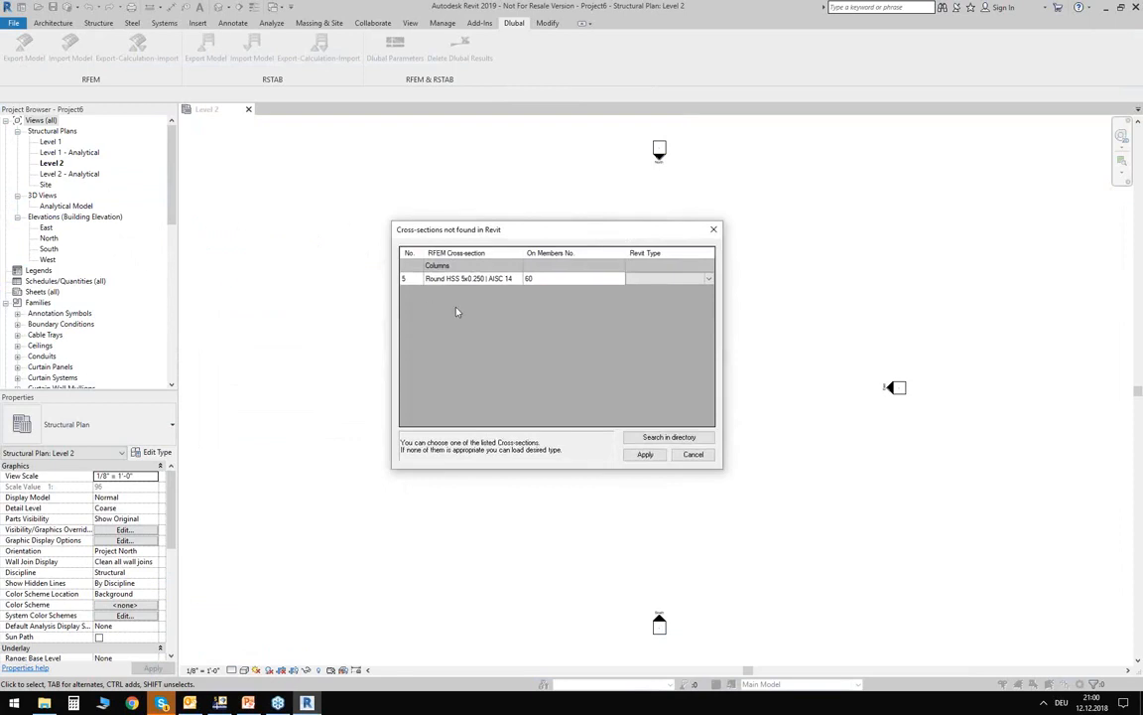
Choose to load family types for the missing Round HSS 5x0.250 column section and open the US Imperial library folder
left_click(645, 281)
left_click(710, 280)
left_click(647, 278)
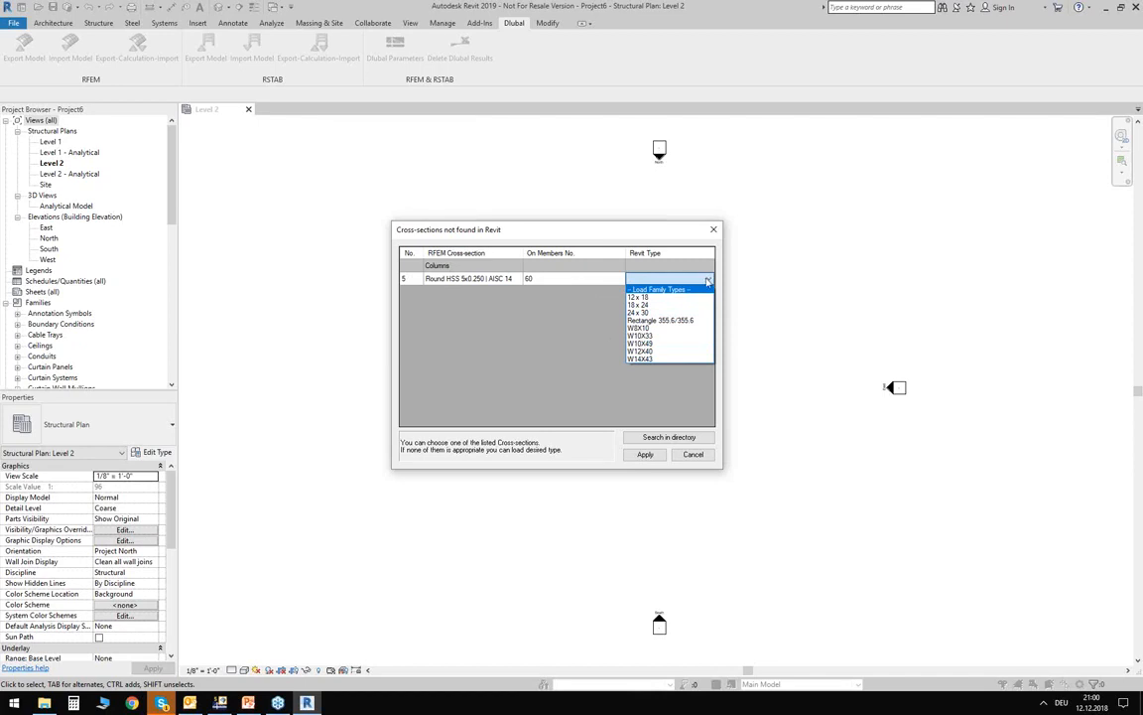
left_click(644, 289)
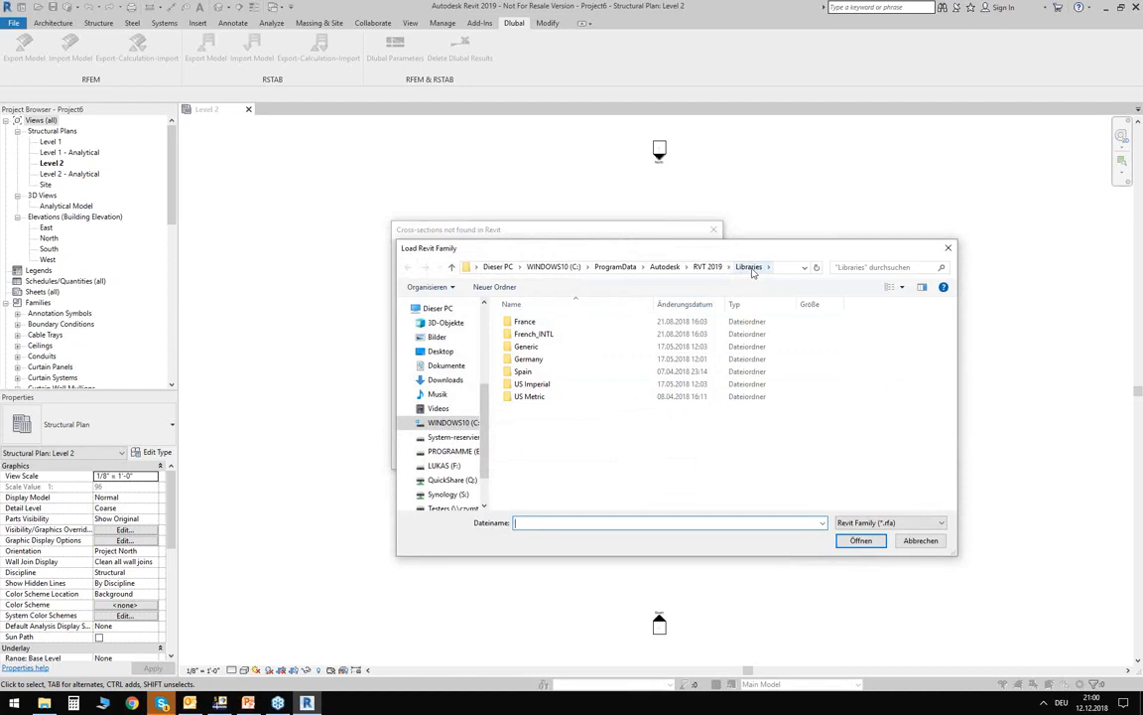
left_click(533, 386)
double_click(564, 388)
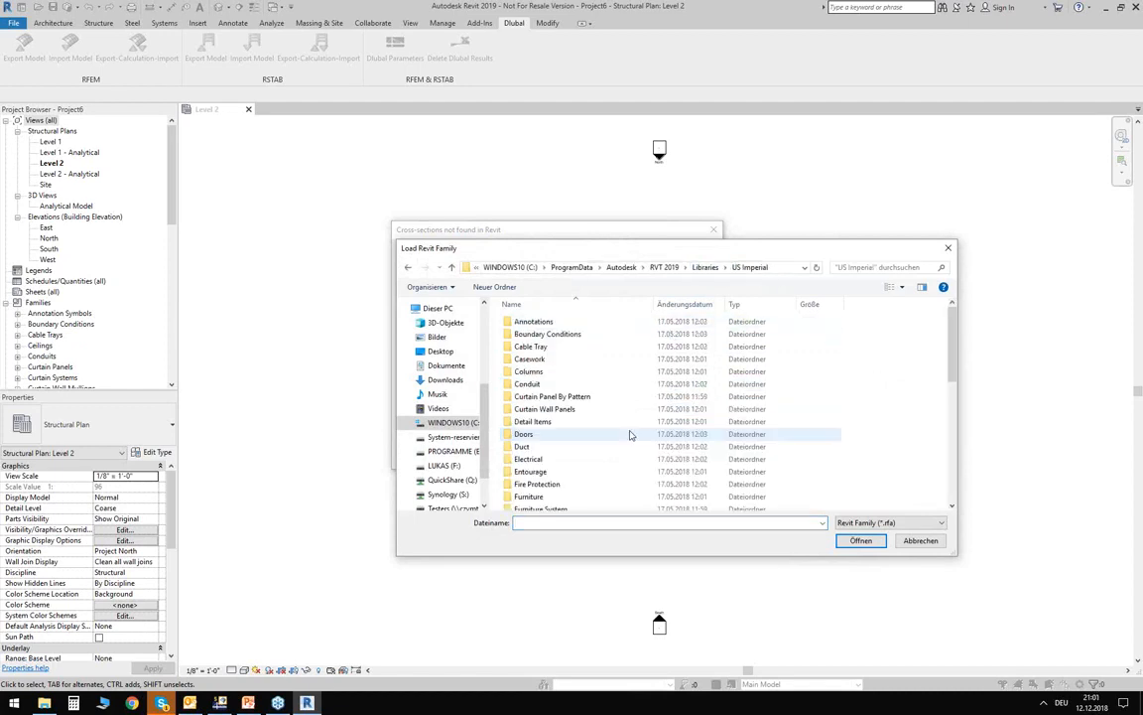
Open the HSS-Round Hollow Structural Section-Column.rfa family from the Steel subfolder of Structural Columns
scroll(562, 425, "down", 6)
scroll(556, 417, "down", 3)
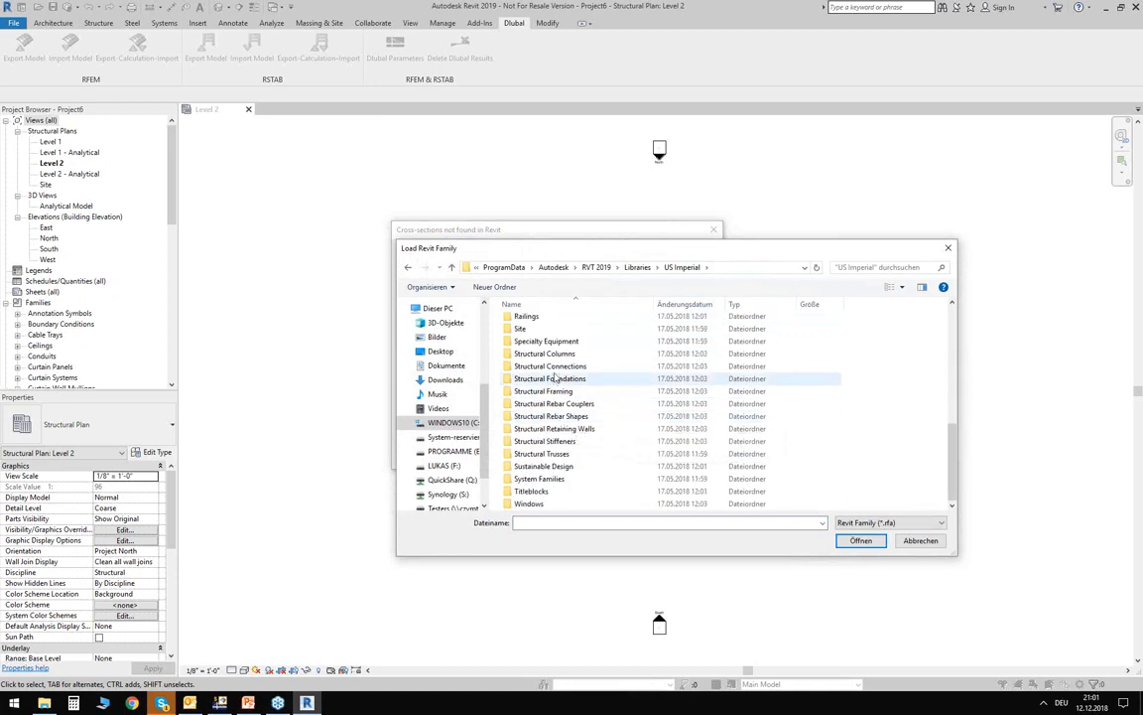
double_click(540, 321)
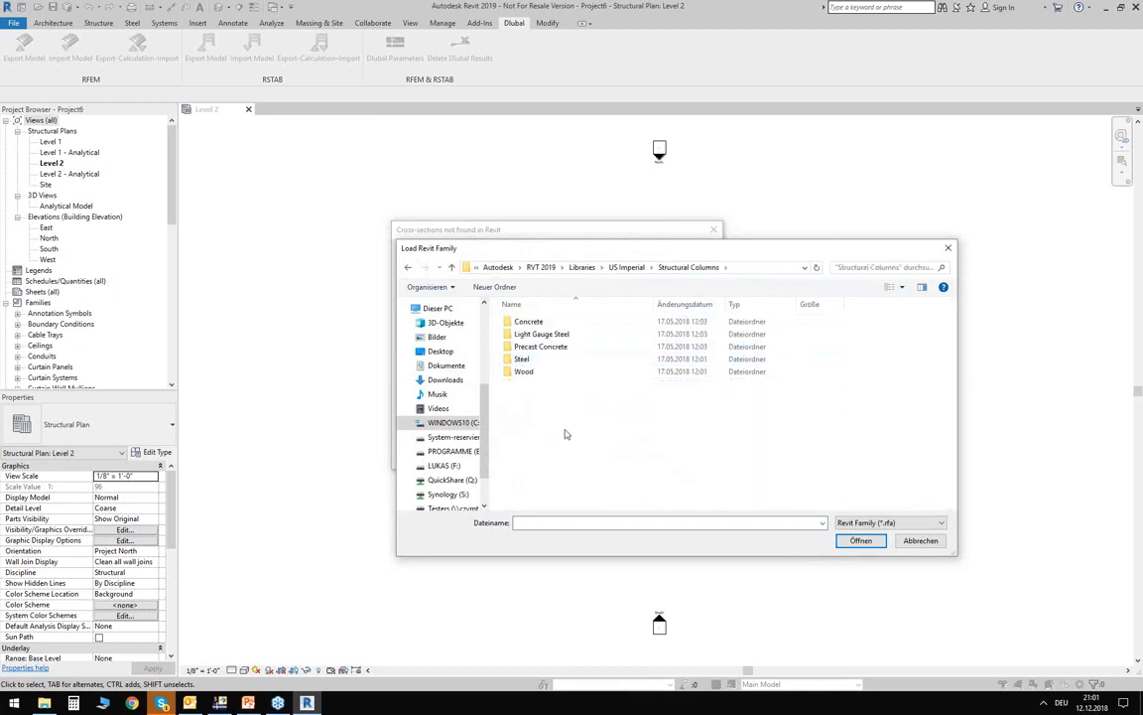
double_click(523, 358)
left_click(527, 387)
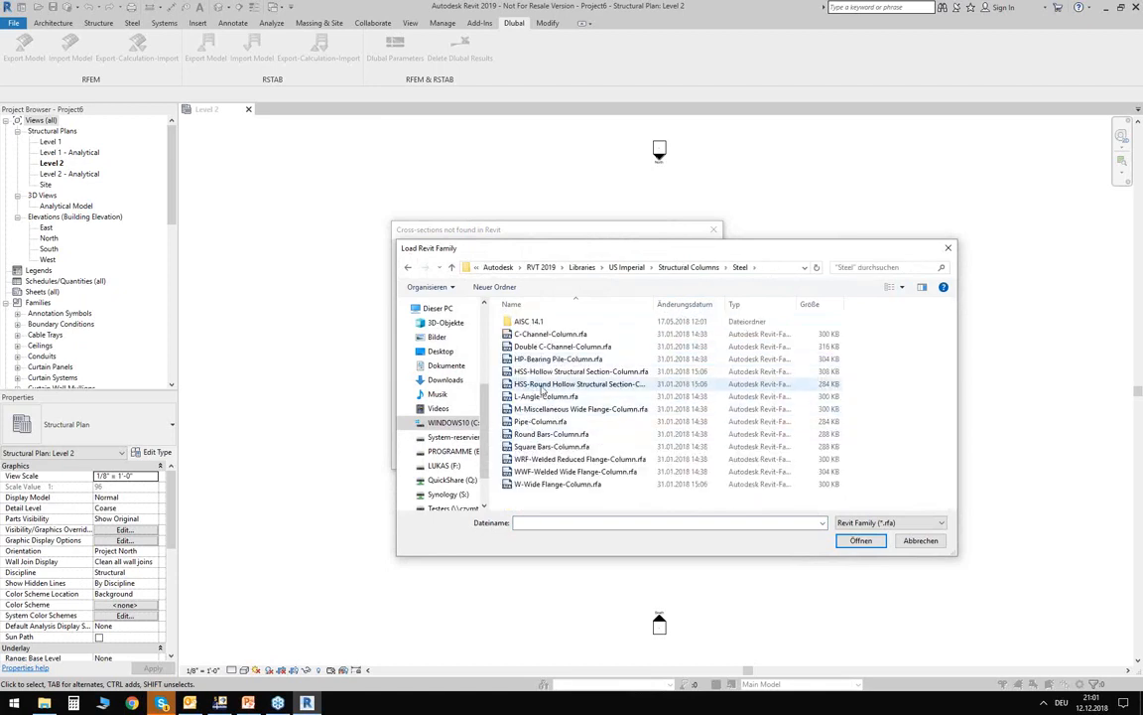
double_click(536, 385)
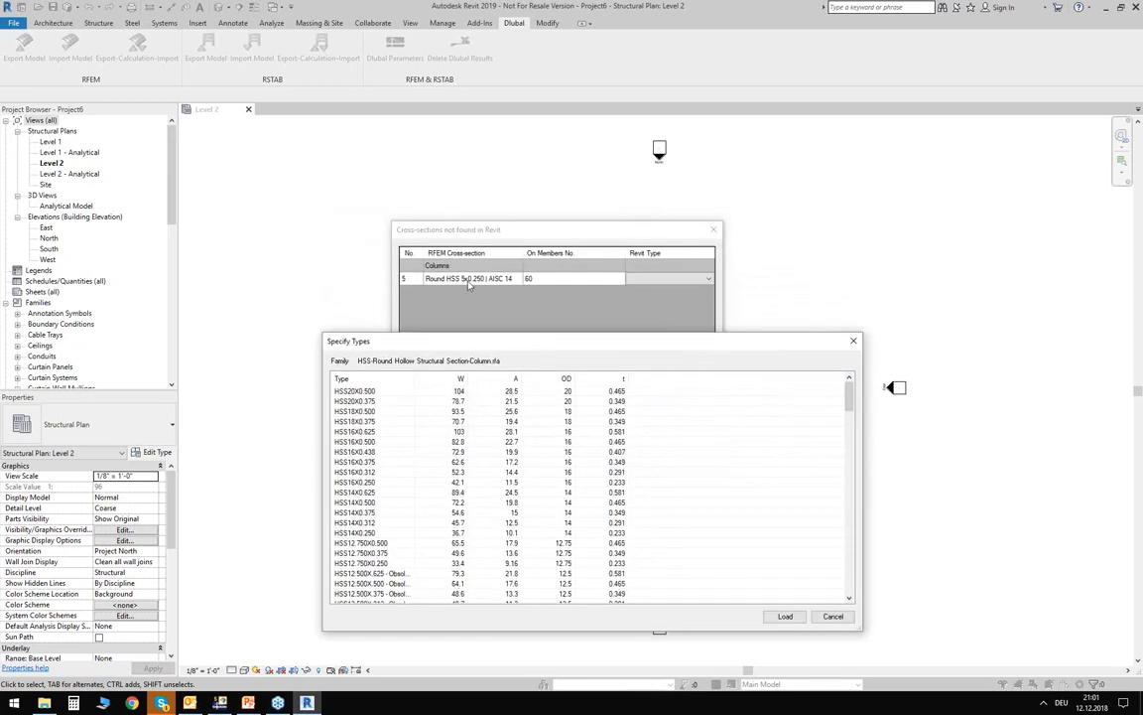
Load the HSS5X0.250 type, apply it to the missing section, and close the finished import log
scroll(488, 482, "down", 15)
scroll(489, 483, "down", 6)
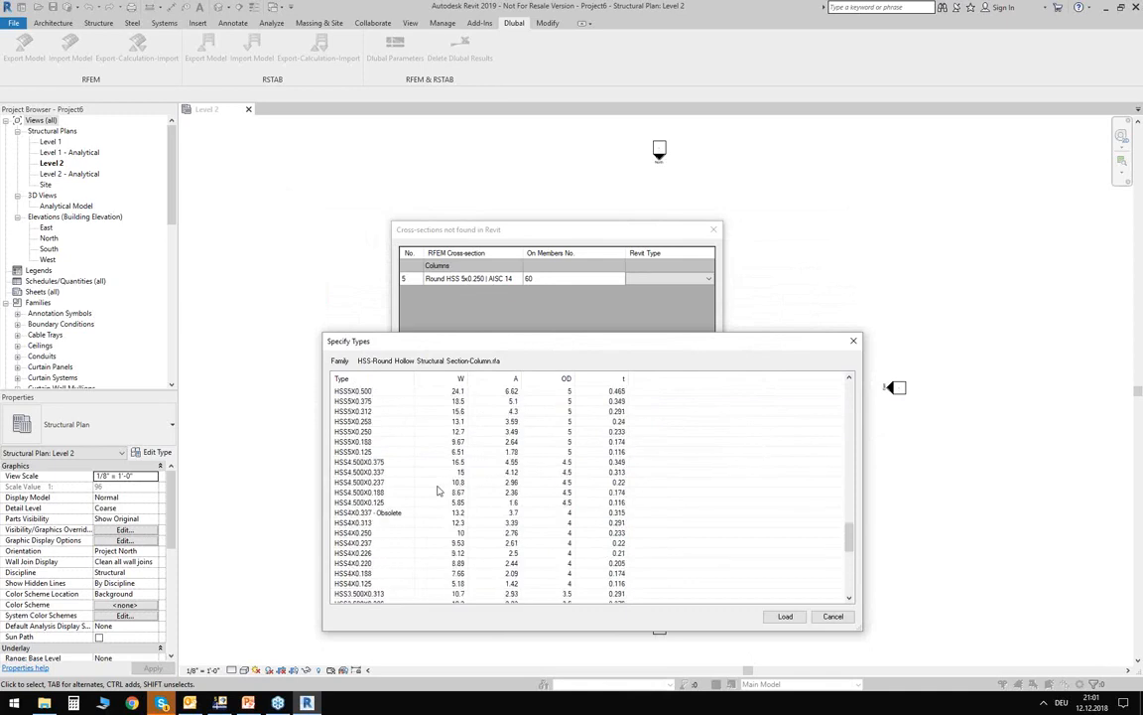
scroll(436, 490, "up", 2)
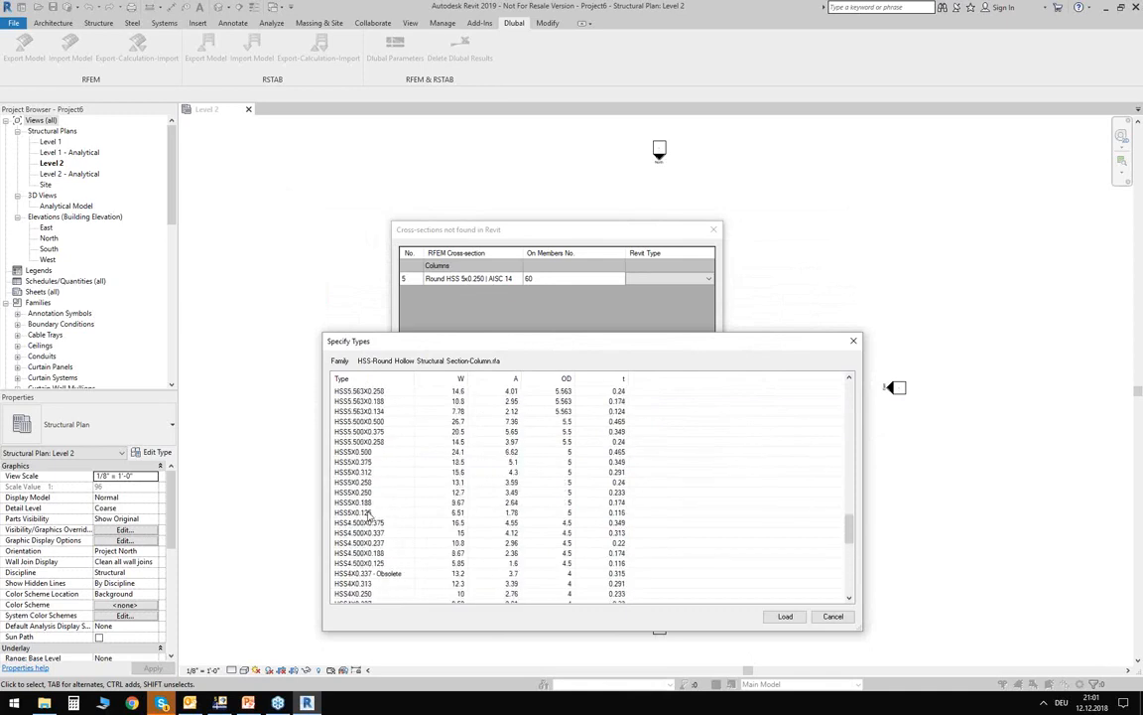
left_click(349, 493)
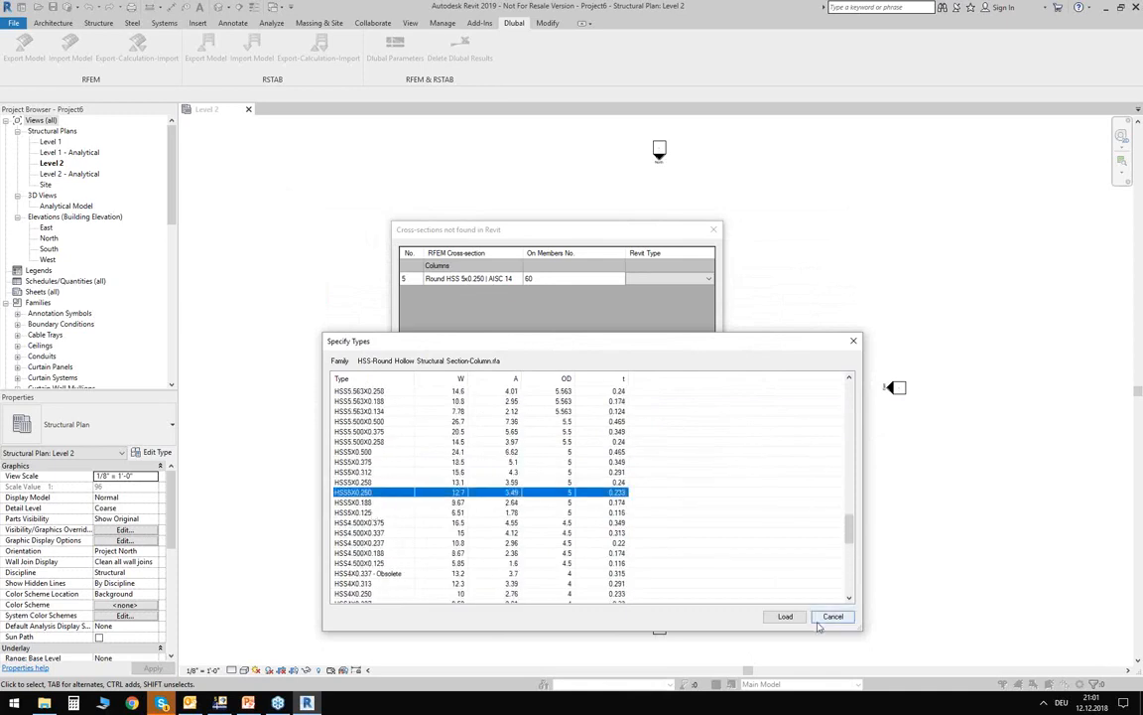
left_click(784, 617)
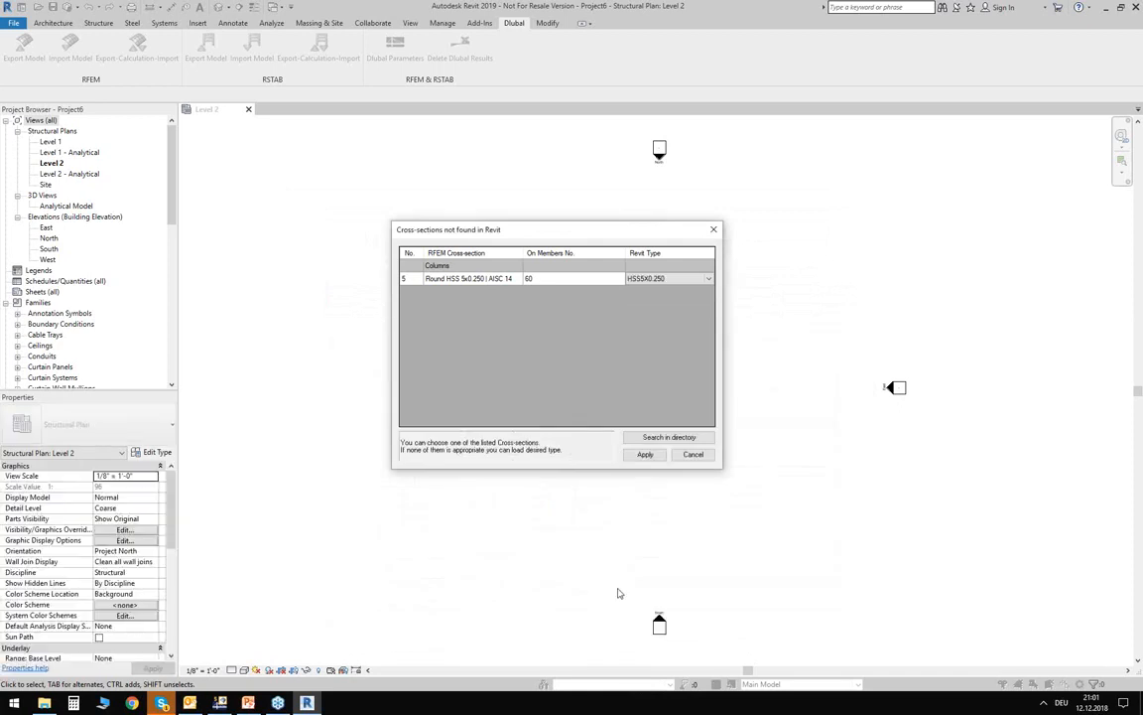
left_click(645, 454)
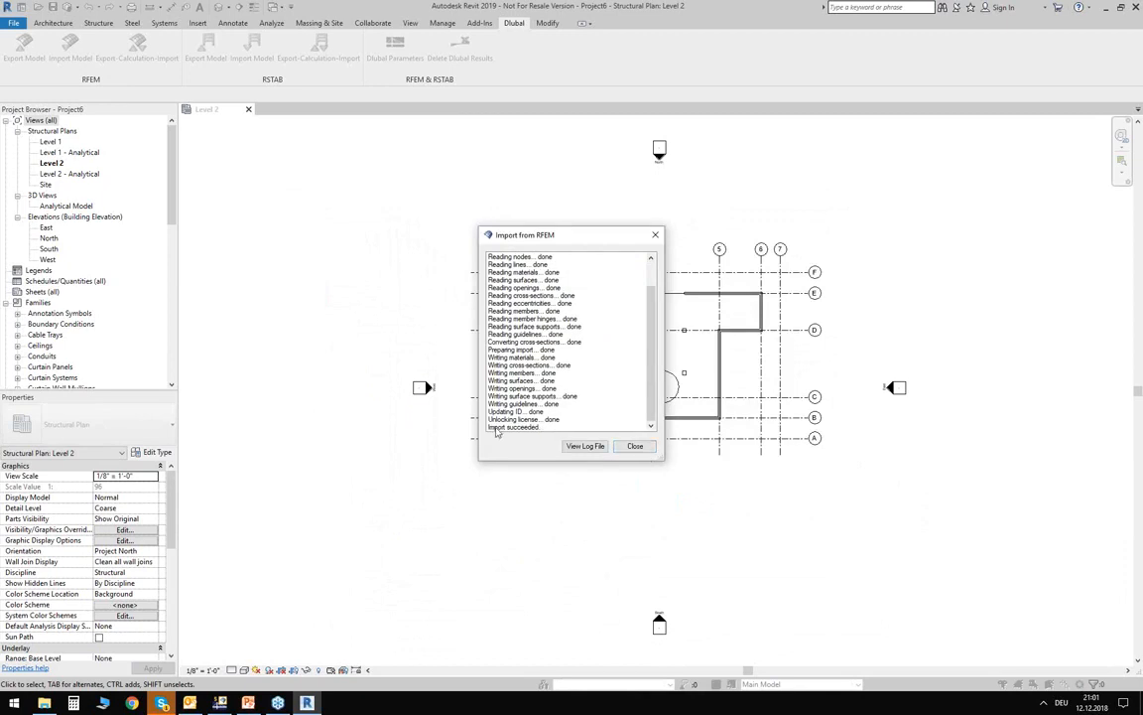
left_click(638, 448)
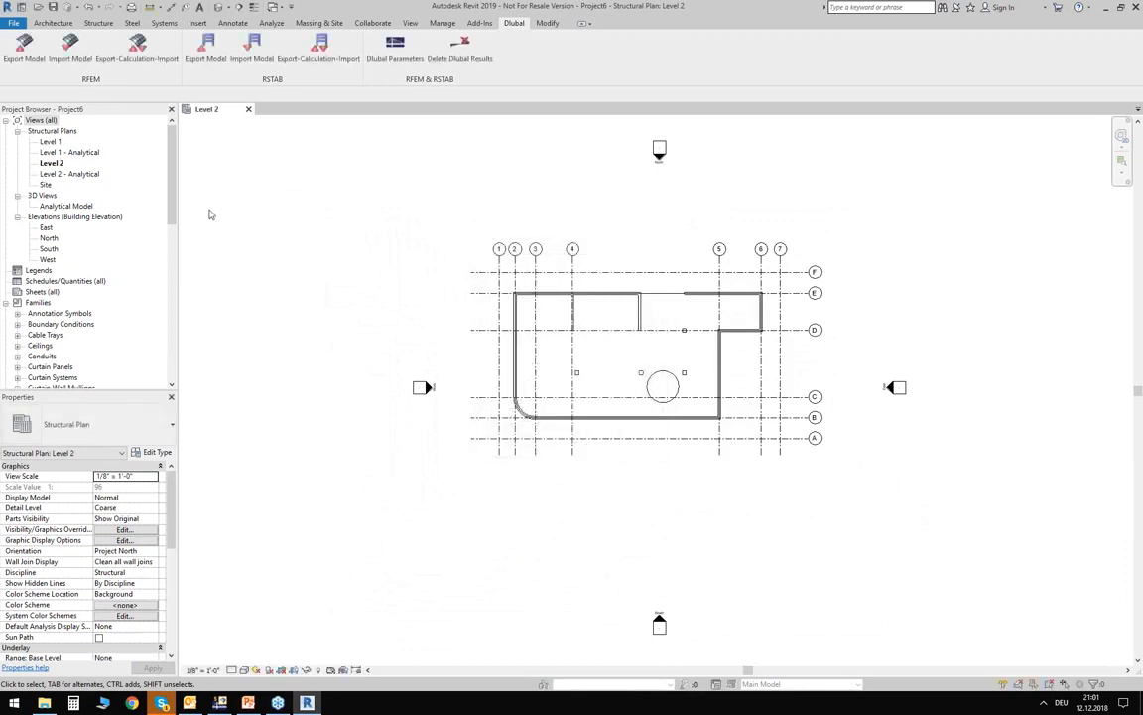
Open the default 3D view of the imported building and set its visual style to Shaded
left_click(220, 8)
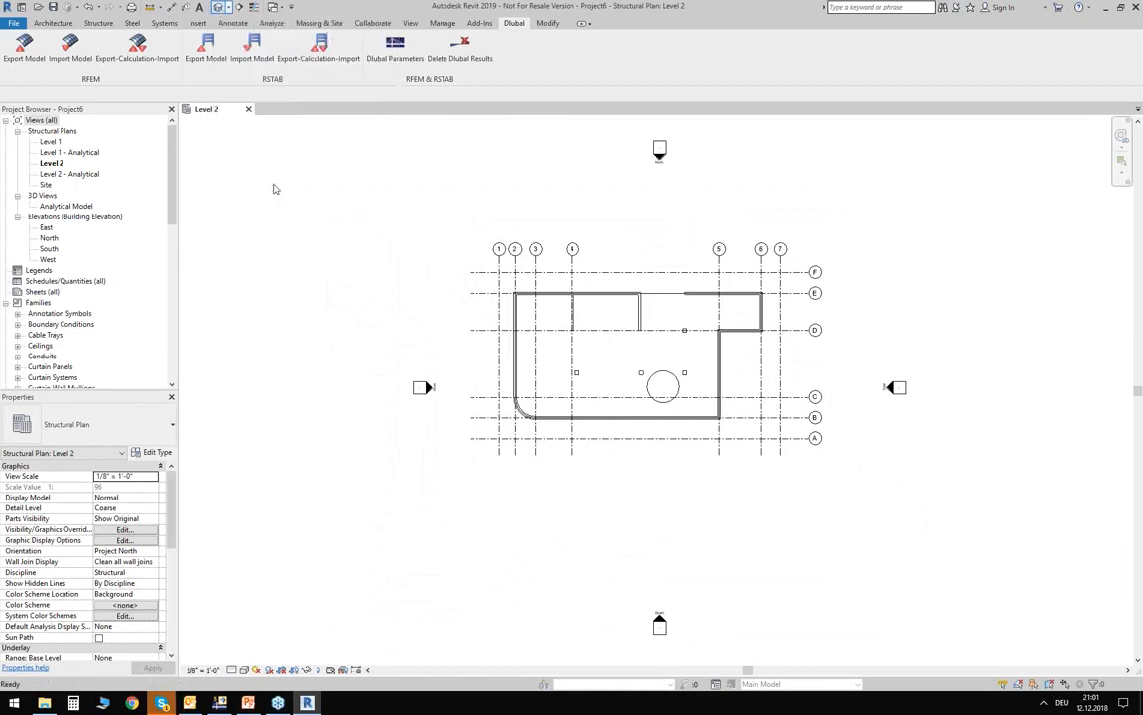
left_click(244, 670)
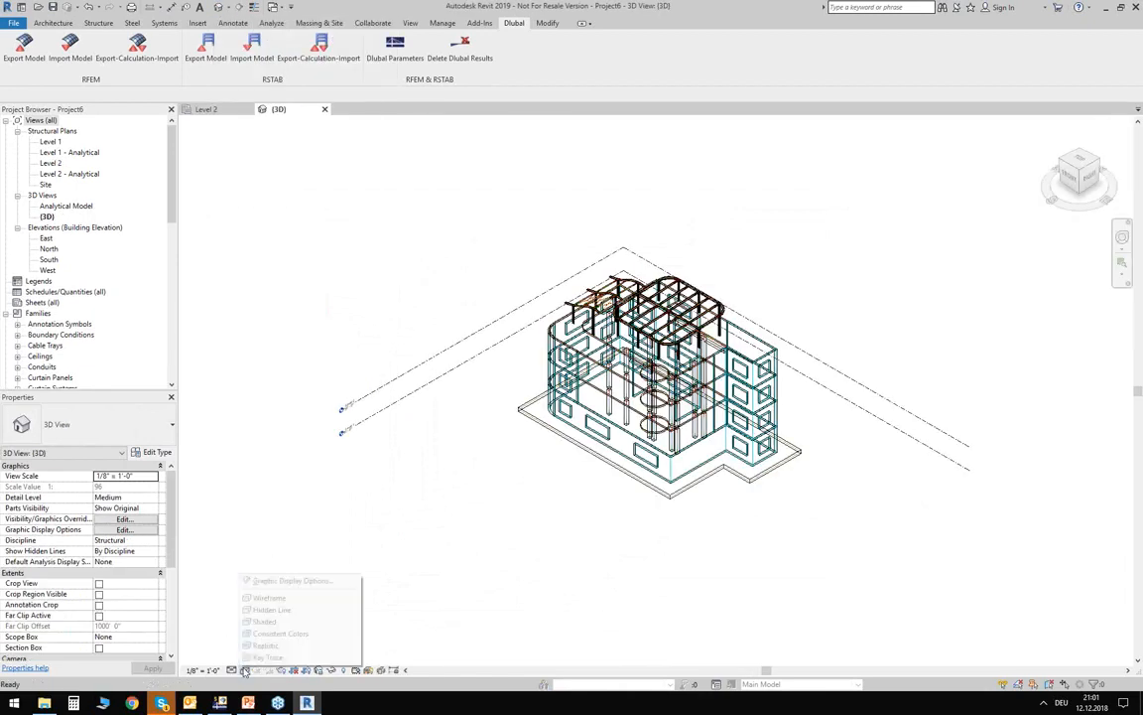
left_click(265, 622)
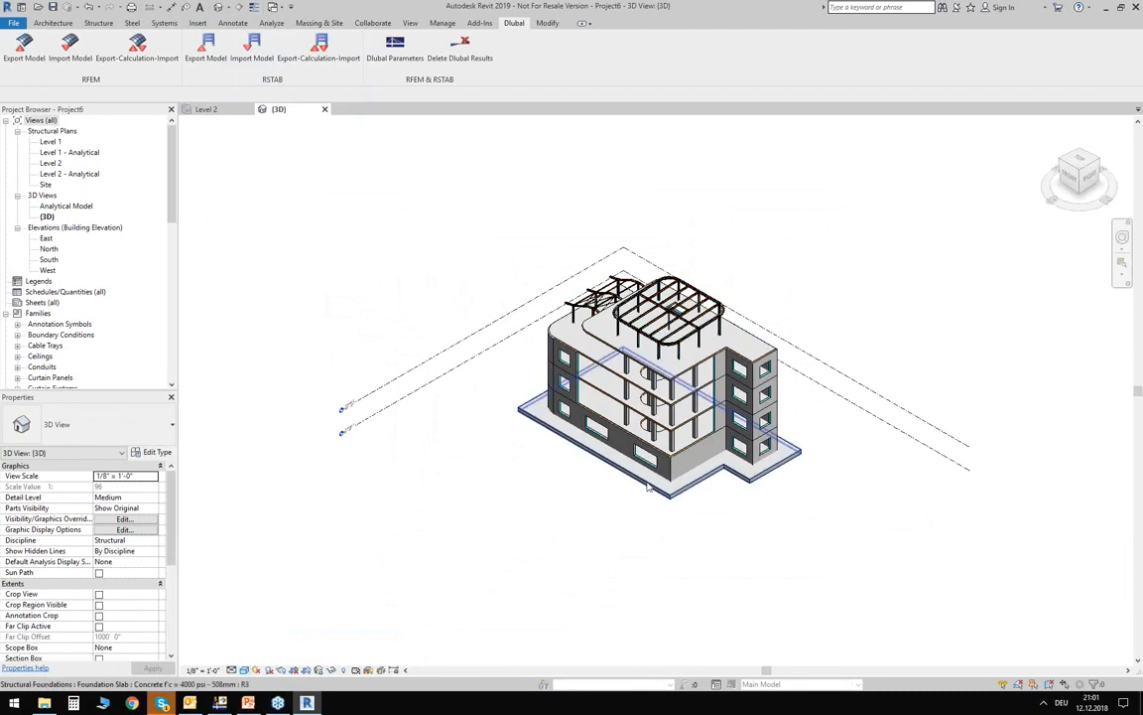
Examine the imported building from several sides in the 3D view and look at the Analytical Model view
middle_click_drag(395, 518, 494, 448, "shift")
scroll(561, 466, "up", 5)
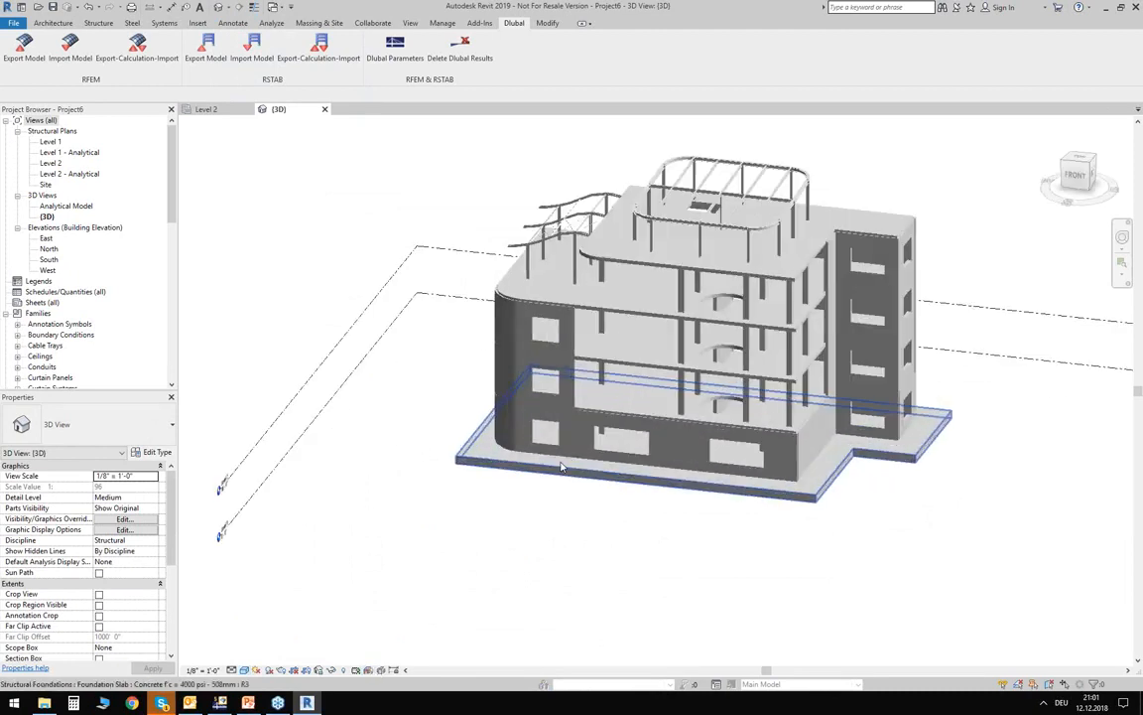
middle_click_drag(645, 546, 409, 505)
middle_click_drag(980, 340, 905, 283, "shift")
middle_click_drag(408, 296, 439, 520, "shift")
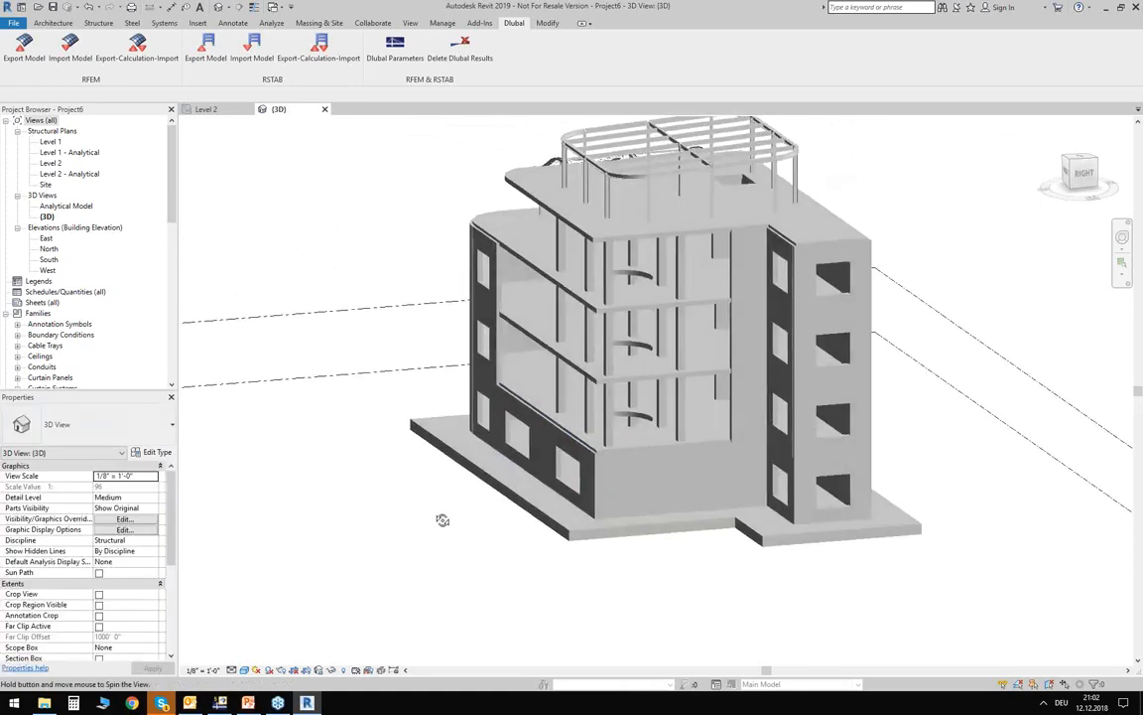
middle_click_drag(364, 438, 404, 466, "shift")
double_click(66, 205)
left_click(281, 111)
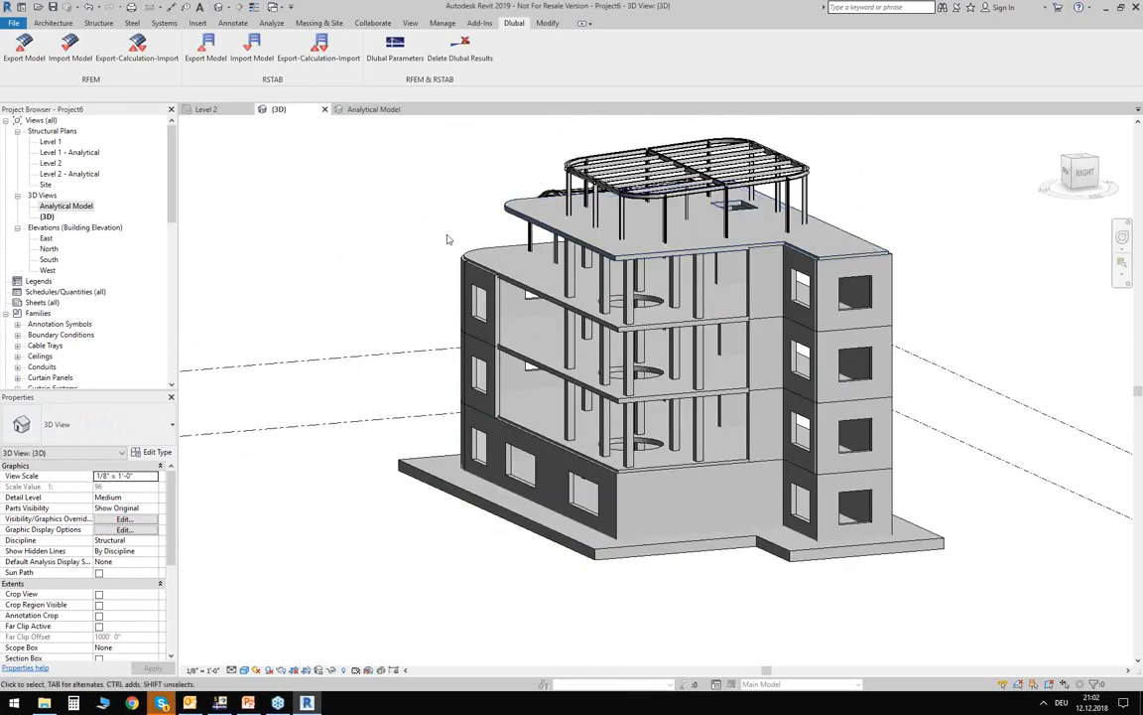
middle_click_drag(402, 331, 399, 322, "shift")
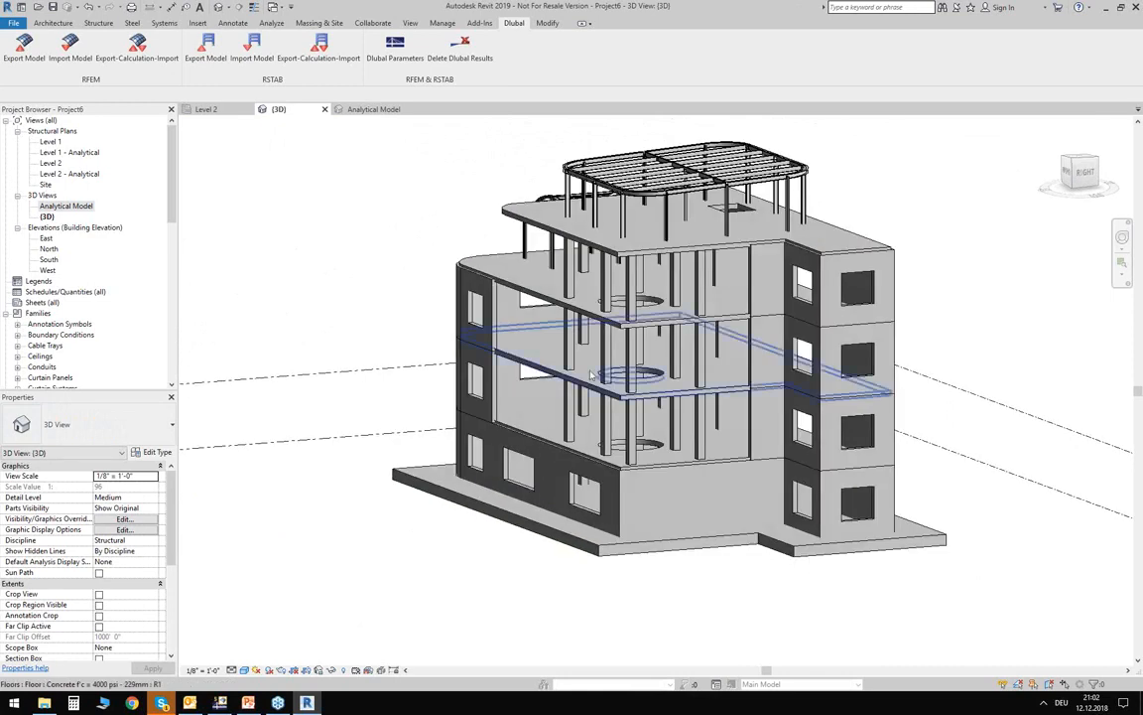